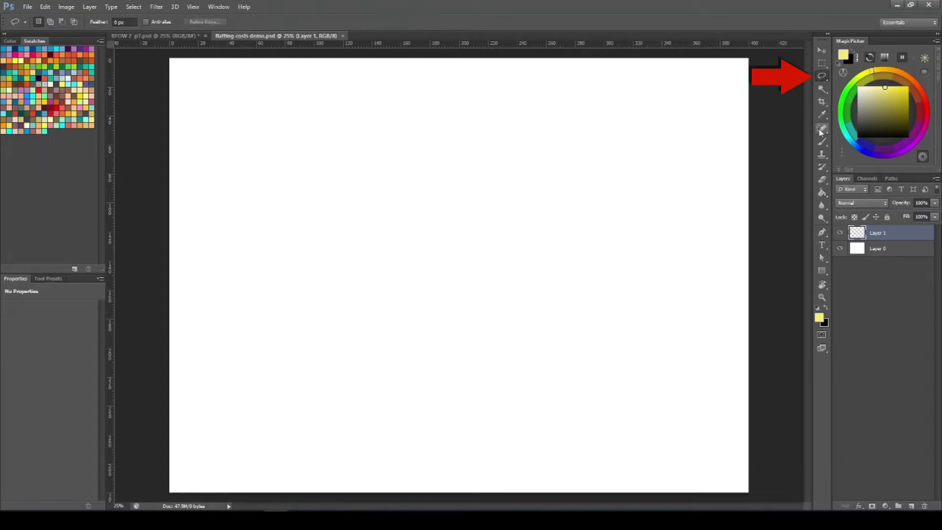
# Step: Check that Anti-alias is off in the options of both the Lasso and Paint Bucket tools
pyautogui.click(823, 195)
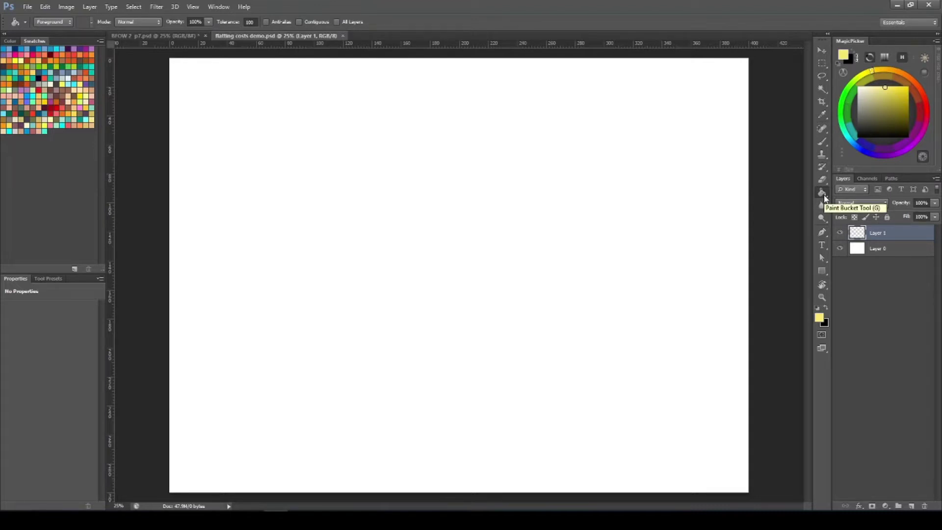
pyautogui.click(821, 77)
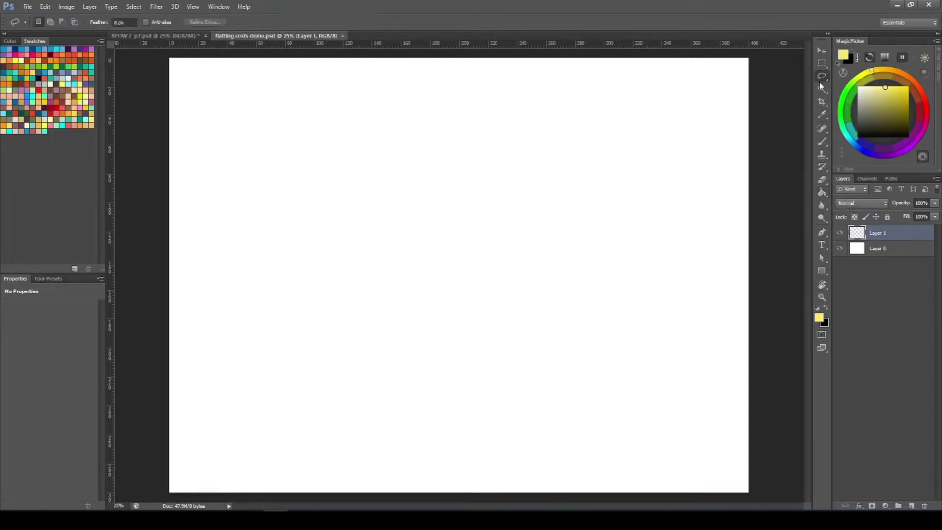
pyautogui.click(145, 22)
pyautogui.click(145, 22)
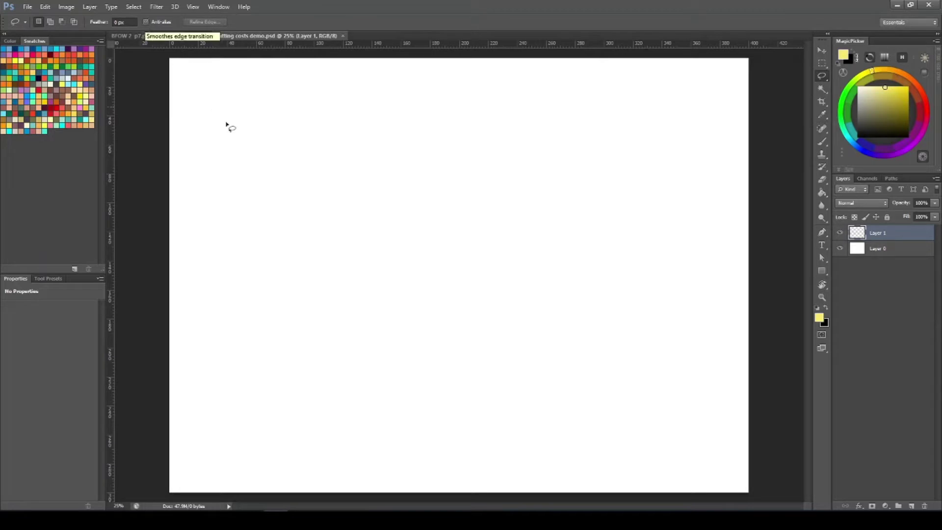
pyautogui.click(822, 193)
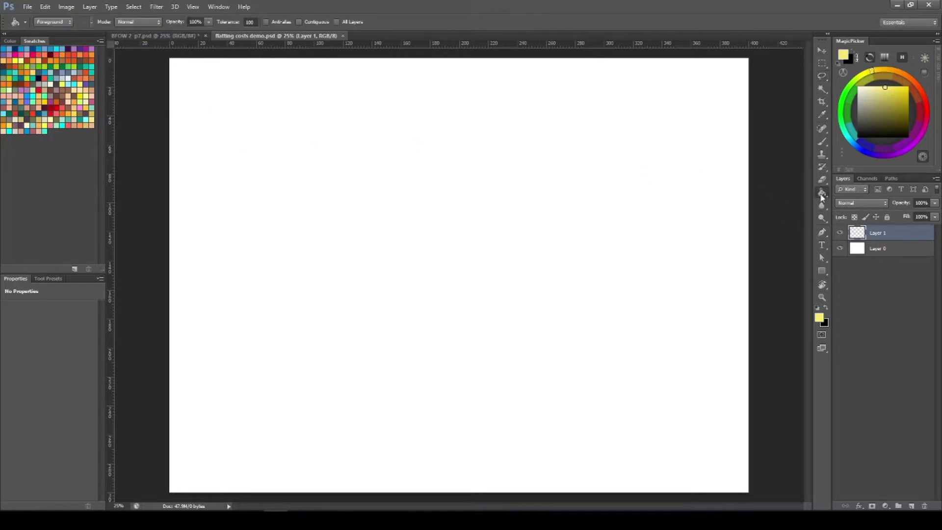
pyautogui.click(268, 22)
# Step: Lasso a large rounded shape on Layer 1, fill it with red from the swatches, and deselect it
pyautogui.press('l')
pyautogui.hotkey('ctrl', '+')
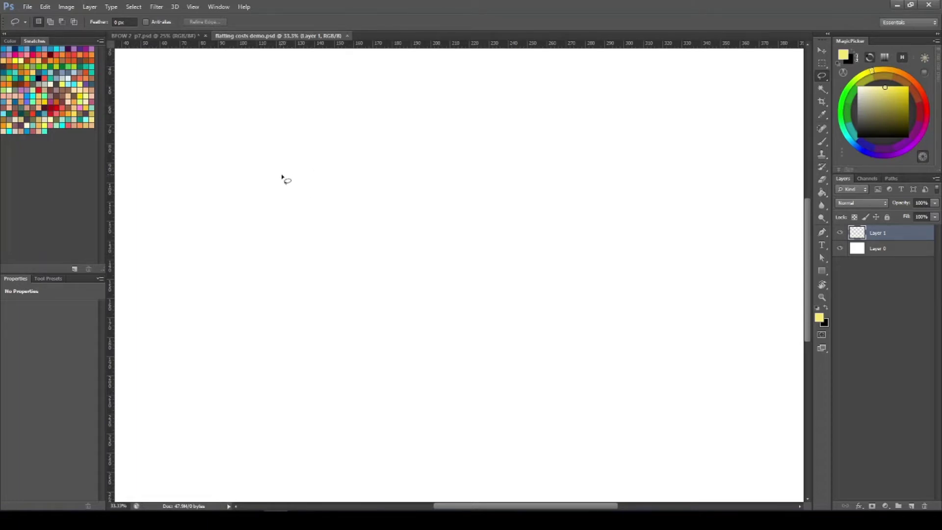
pyautogui.moveTo(293, 161)
pyautogui.mouseDown()
pyautogui.moveTo(266, 167)
pyautogui.moveTo(243, 319)
pyautogui.moveTo(403, 203)
pyautogui.moveTo(287, 160)
pyautogui.mouseUp()
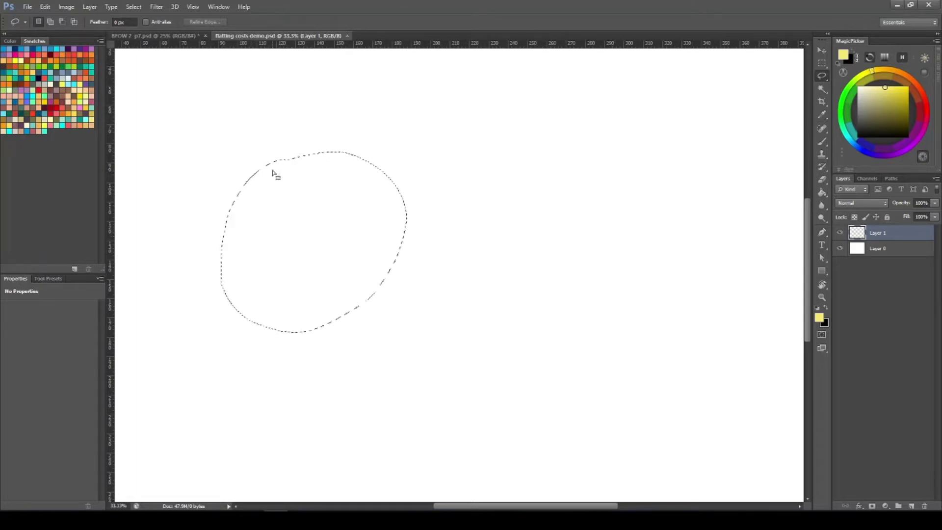
pyautogui.click(822, 193)
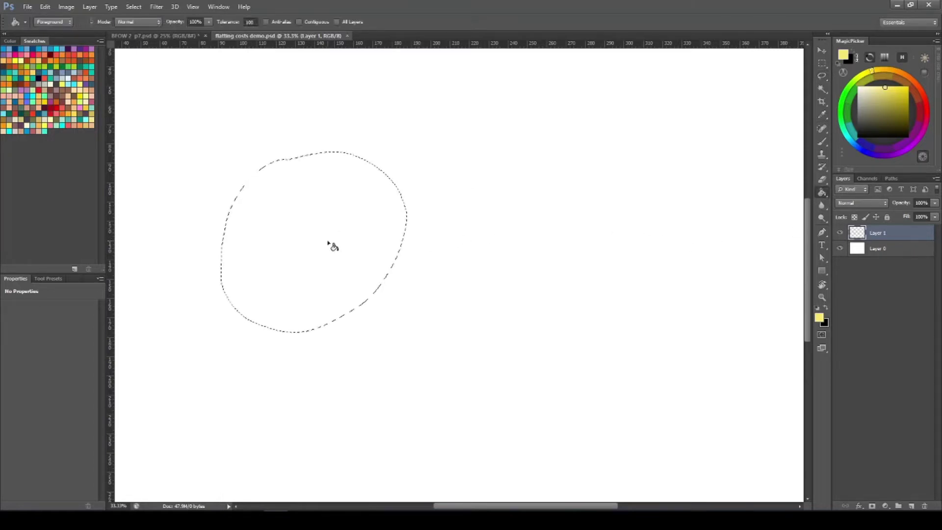
pyautogui.click(39, 89)
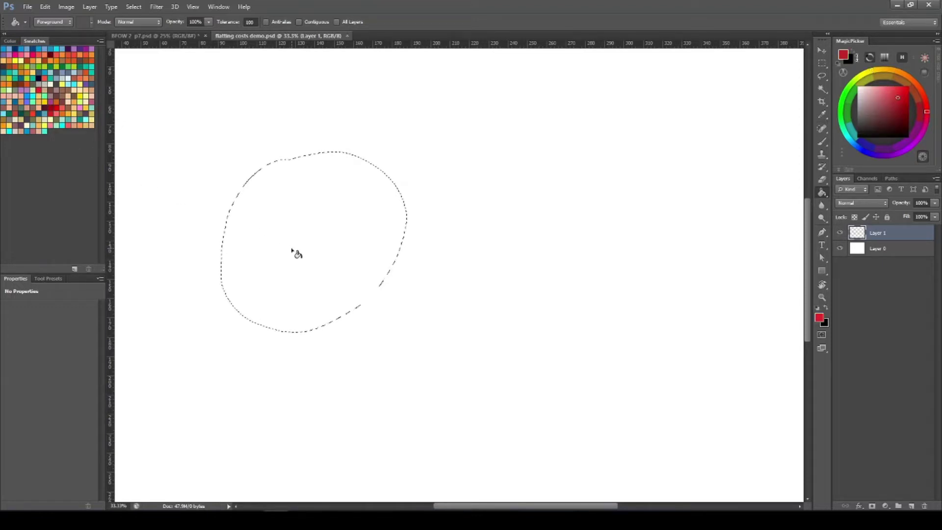
pyautogui.click(292, 252)
pyautogui.press('l')
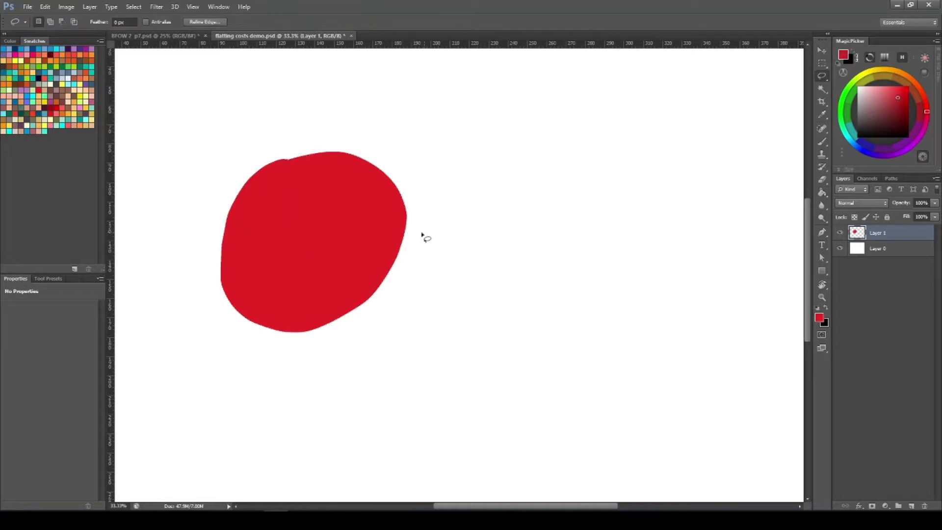
pyautogui.hotkey('ctrl', 'd')
# Step: Inspect the pixels along the red shape's right edge at high magnification
pyautogui.press('z')
pyautogui.moveTo(404, 219); pyautogui.dragTo(544, 242)
pyautogui.press('l')
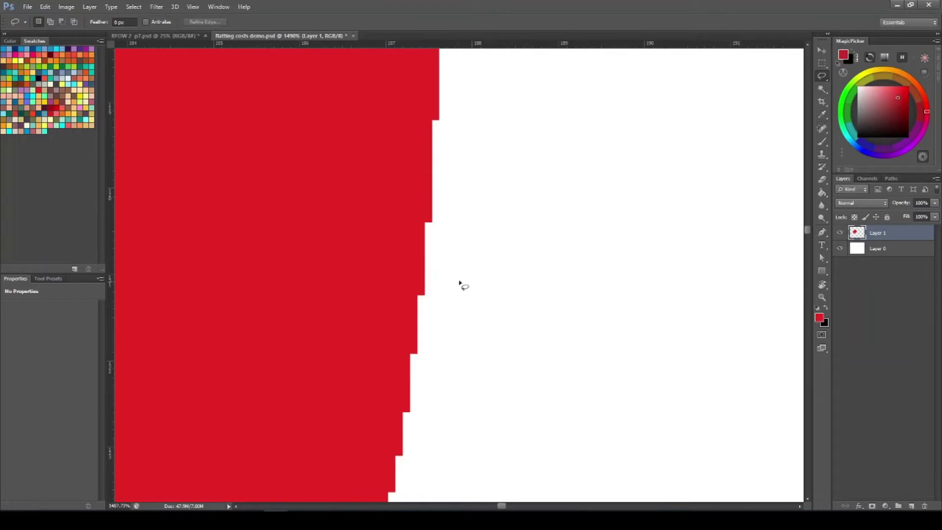
pyautogui.press('z')
pyautogui.moveTo(458, 282)
pyautogui.mouseDown()
pyautogui.moveTo(458, 264)
pyautogui.moveTo(399, 260)
pyautogui.moveTo(348, 240)
pyautogui.mouseUp()
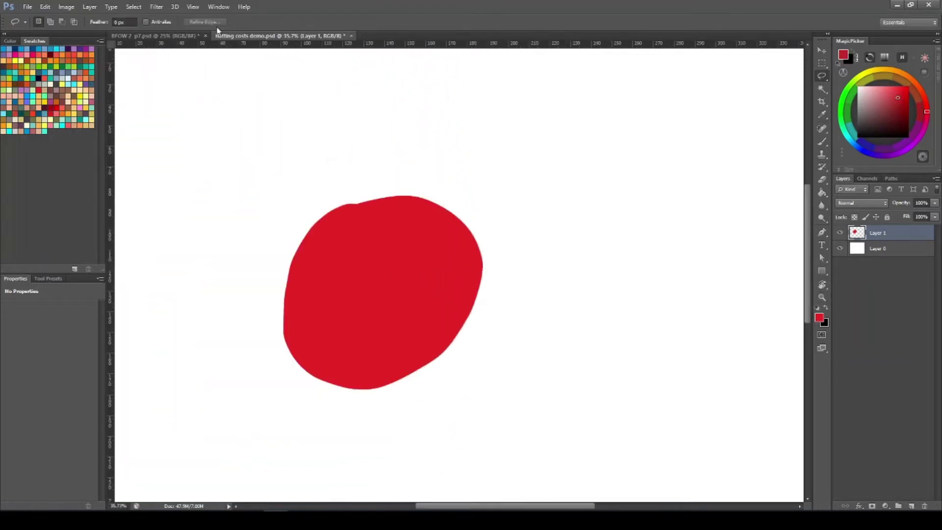
# Step: Turn on Anti-alias for the Lasso and Paint Bucket tools and fill a second lassoed shape beside the first with red
pyautogui.click(146, 22)
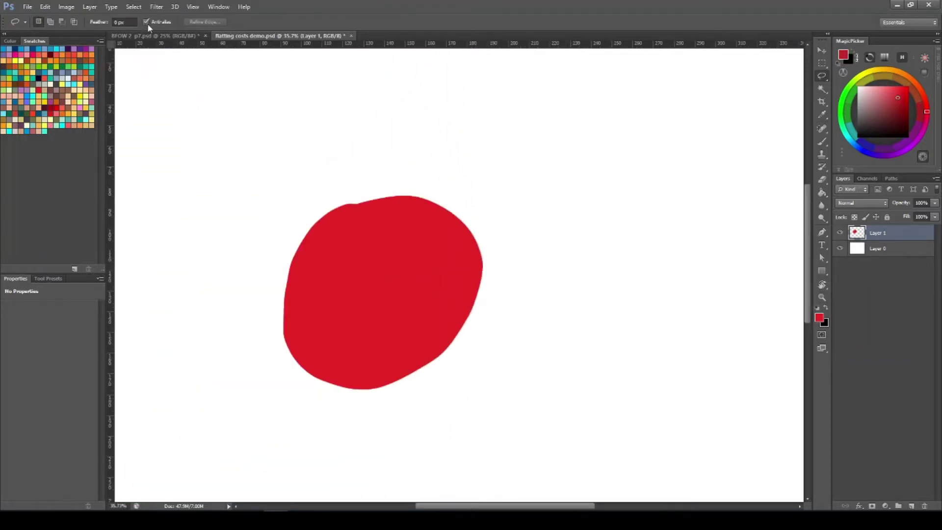
pyautogui.click(823, 193)
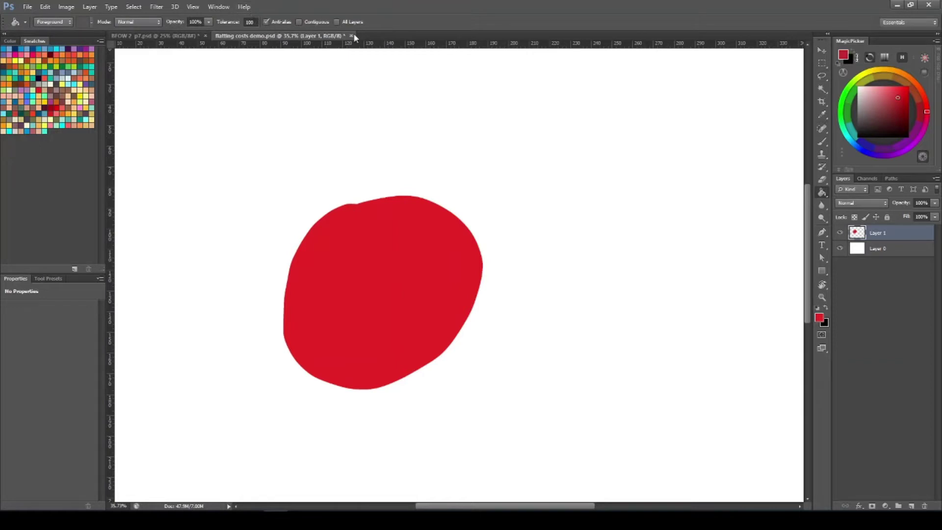
pyautogui.press('l')
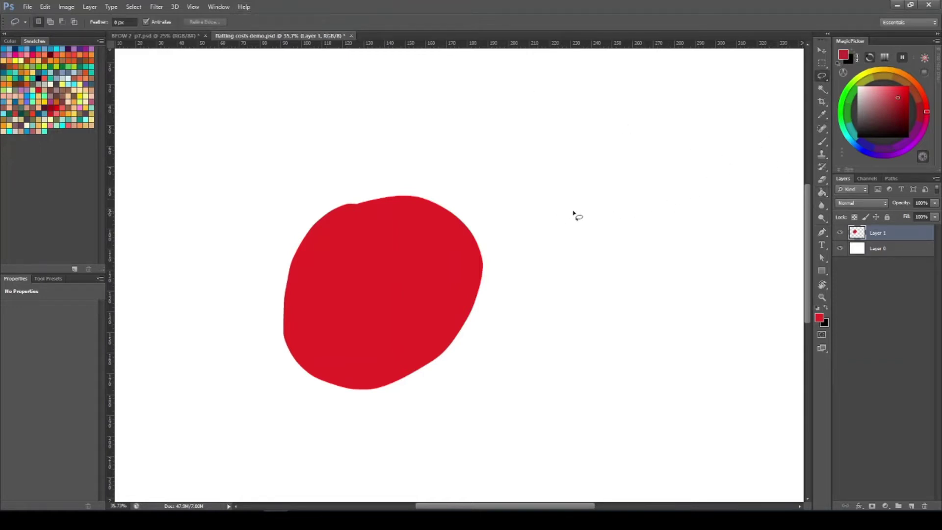
pyautogui.moveTo(615, 192)
pyautogui.mouseDown()
pyautogui.moveTo(501, 190)
pyautogui.moveTo(480, 202)
pyautogui.moveTo(485, 257)
pyautogui.moveTo(470, 354)
pyautogui.moveTo(506, 367)
pyautogui.moveTo(582, 323)
pyautogui.moveTo(621, 264)
pyautogui.moveTo(626, 215)
pyautogui.moveTo(616, 192)
pyautogui.mouseUp()
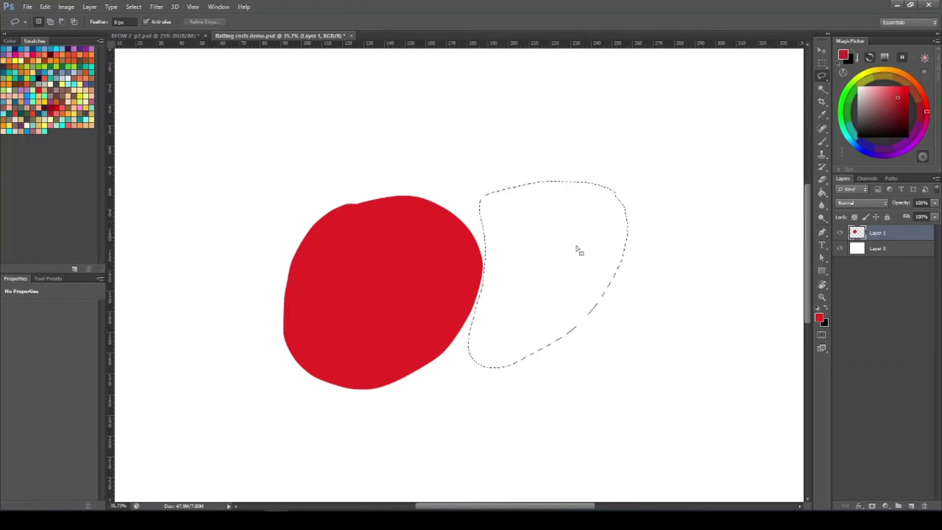
pyautogui.press('g')
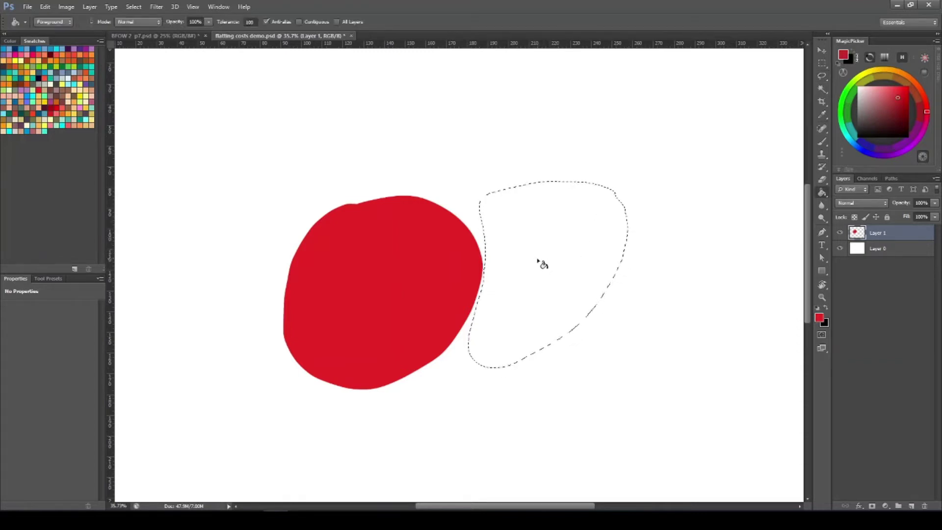
pyautogui.click(536, 264)
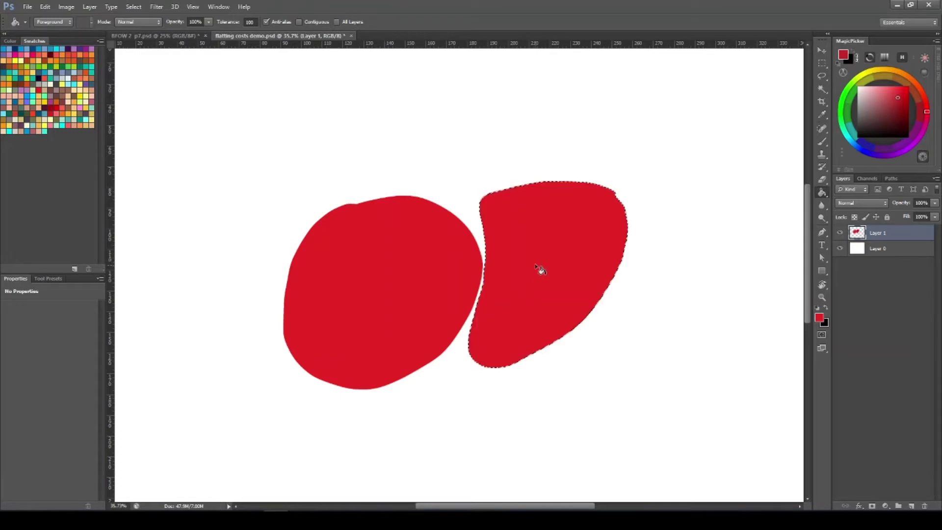
pyautogui.press('l')
pyautogui.hotkey('ctrl', 'd')
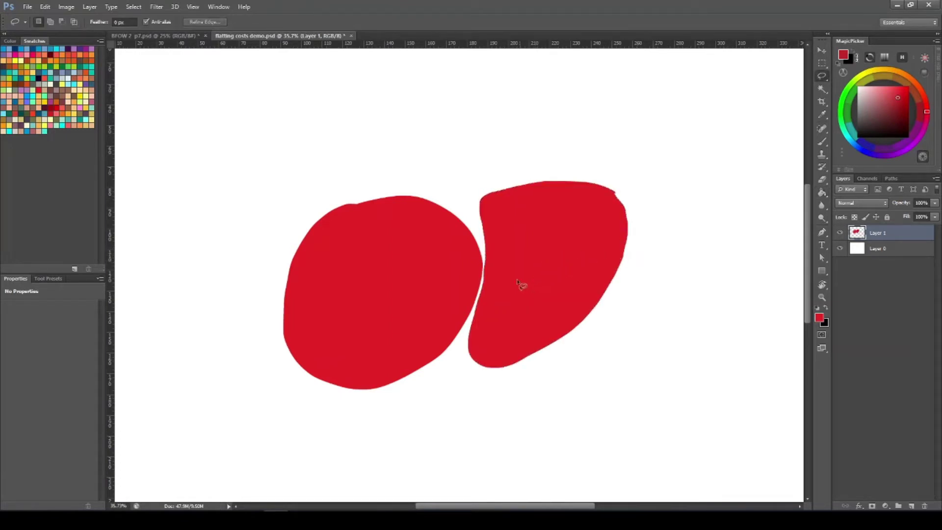
# Step: Examine the second shape's left edge at pixel level and compare it with the first shape's edge
pyautogui.press('z')
pyautogui.moveTo(506, 269); pyautogui.dragTo(598, 282)
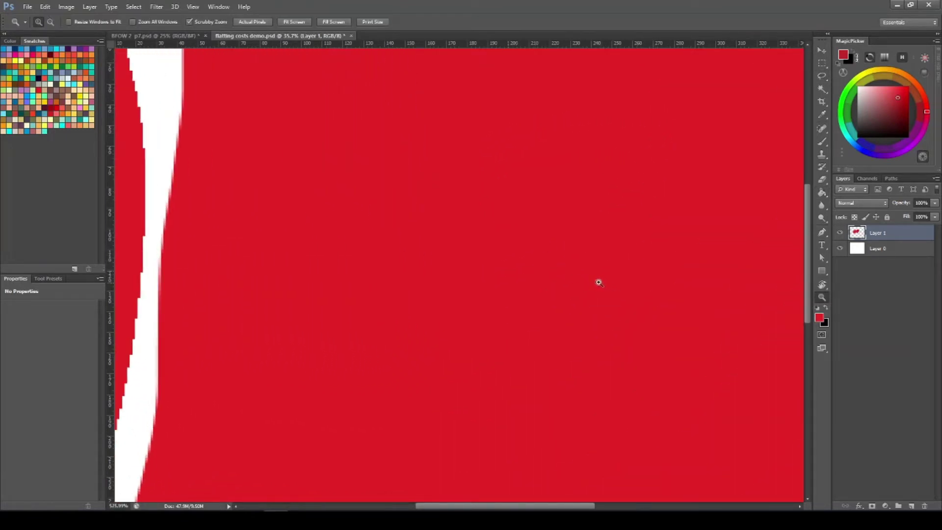
pyautogui.press('l')
pyautogui.moveTo(219, 207)
pyautogui.mouseDown()
pyautogui.moveTo(274, 214)
pyautogui.moveTo(305, 236)
pyautogui.mouseUp()
pyautogui.press('z')
pyautogui.press('l')
pyautogui.moveTo(242, 236); pyautogui.dragTo(340, 252)
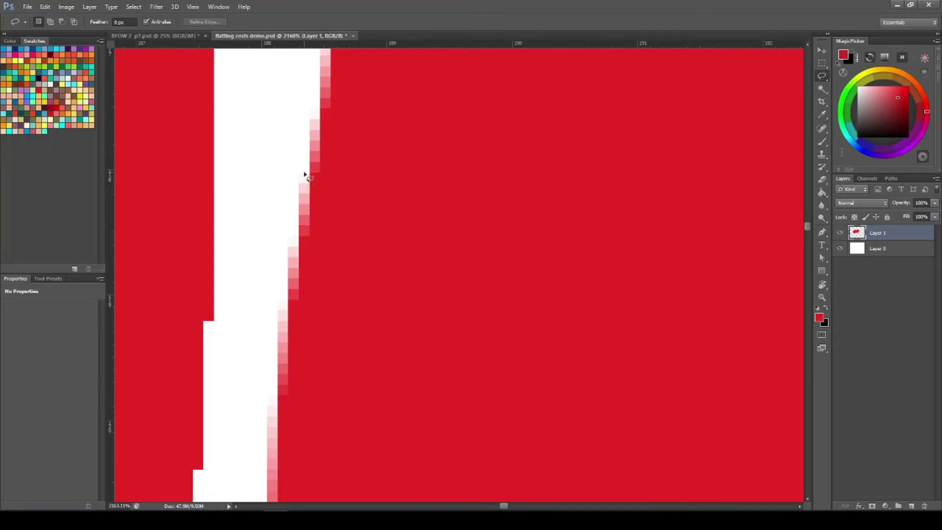
pyautogui.press('z')
pyautogui.moveTo(397, 231)
pyautogui.mouseDown()
pyautogui.moveTo(384, 220)
pyautogui.moveTo(394, 228)
pyautogui.mouseUp()
pyautogui.press('l')
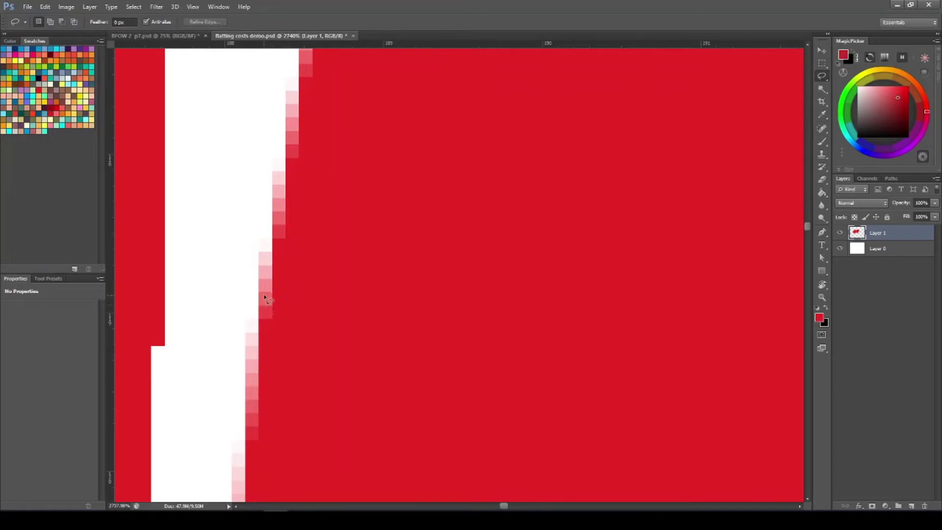
# Step: Turn off Anti-alias for both the Lasso and Paint Bucket tools
pyautogui.click(146, 23)
pyautogui.click(823, 192)
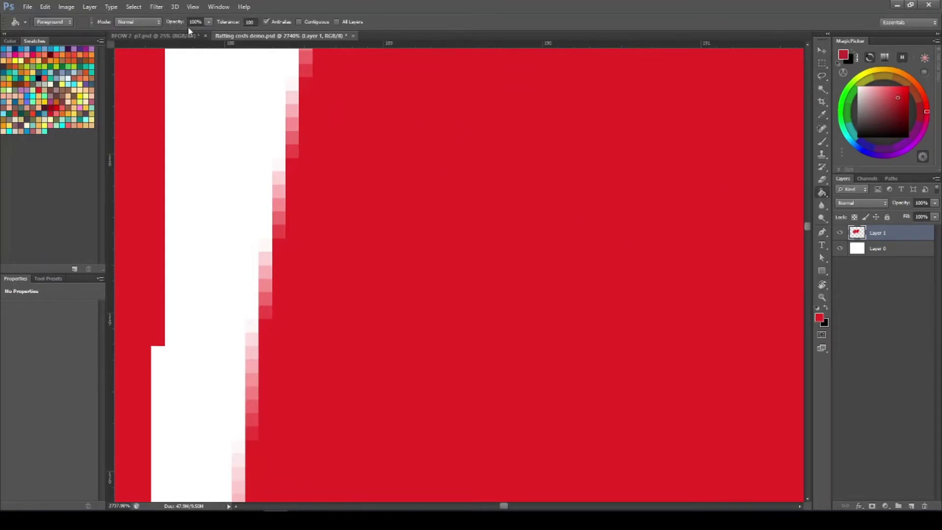
pyautogui.hscroll(-1, 302, 159)
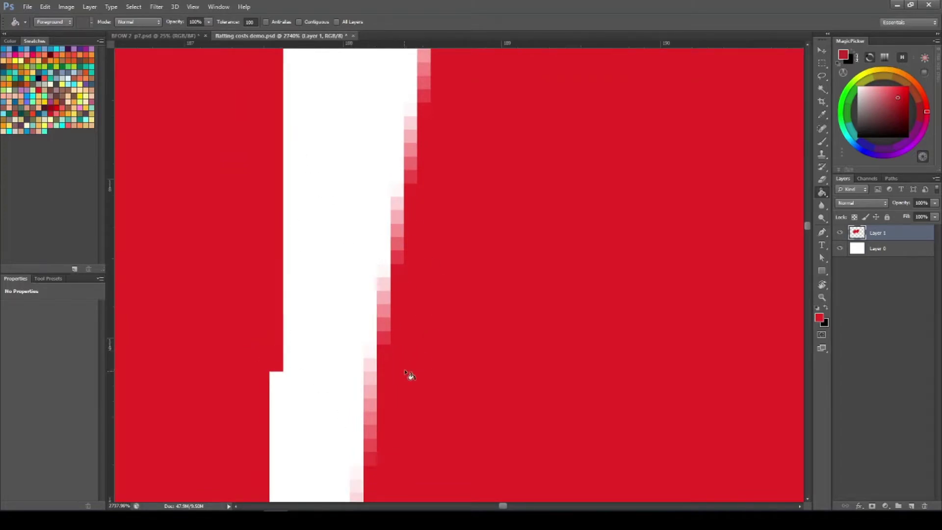
pyautogui.press('z')
pyautogui.keyDown('alt'); pyautogui.click(429, 332); pyautogui.keyUp('alt')
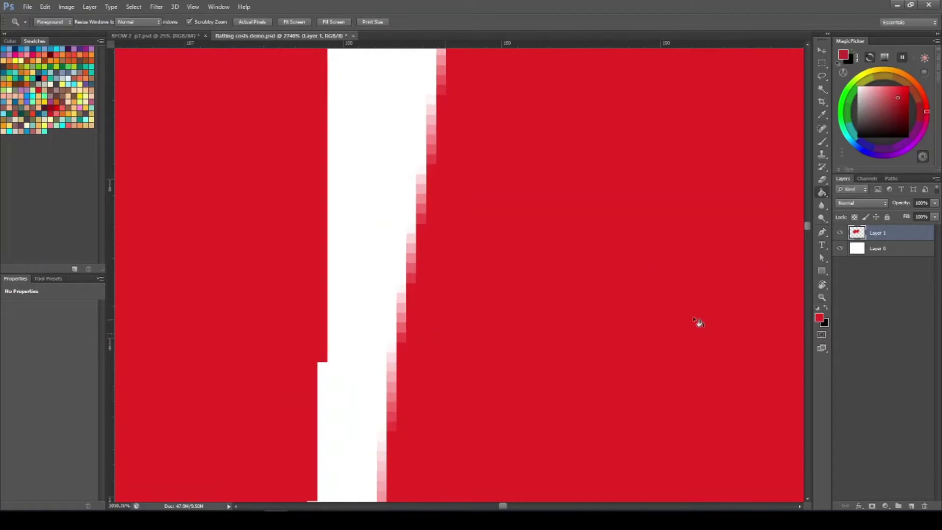
pyautogui.click(822, 77)
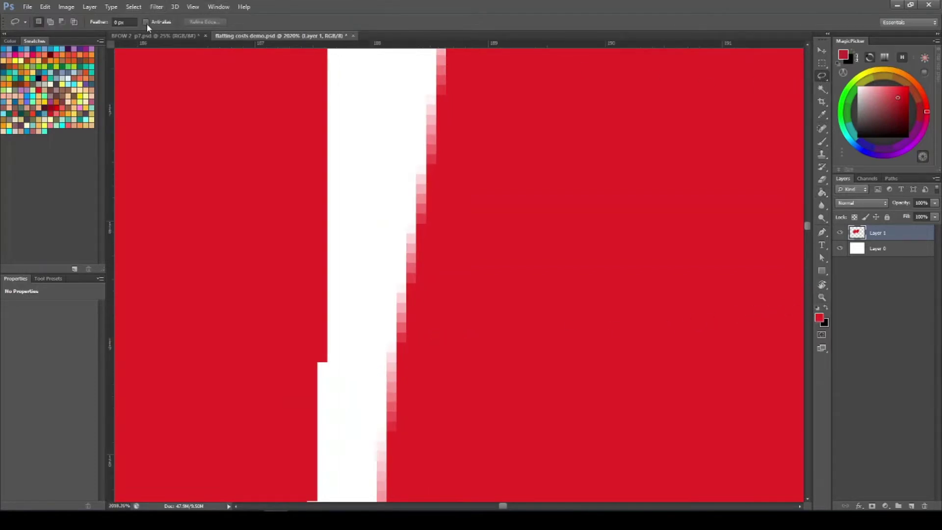
pyautogui.click(822, 193)
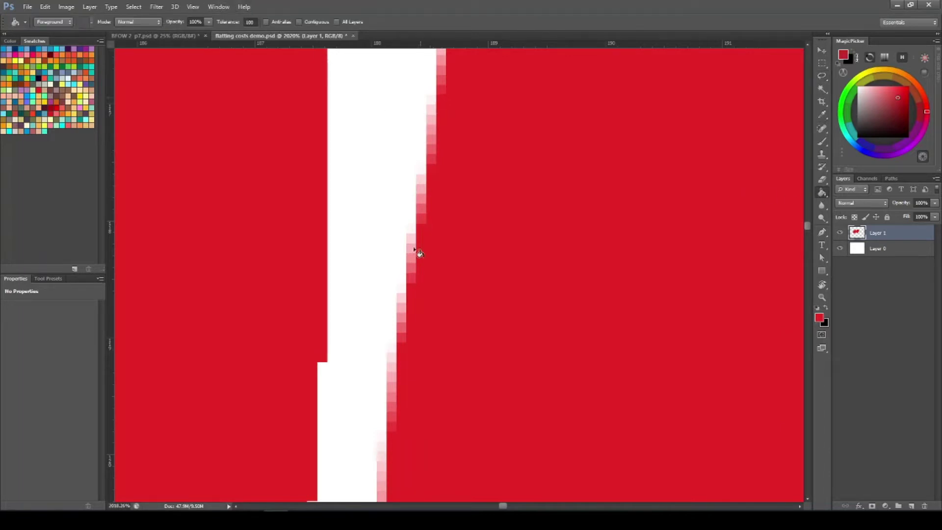
pyautogui.press('z')
pyautogui.moveTo(416, 267)
pyautogui.mouseDown()
pyautogui.moveTo(426, 246)
pyautogui.moveTo(311, 265)
pyautogui.mouseUp()
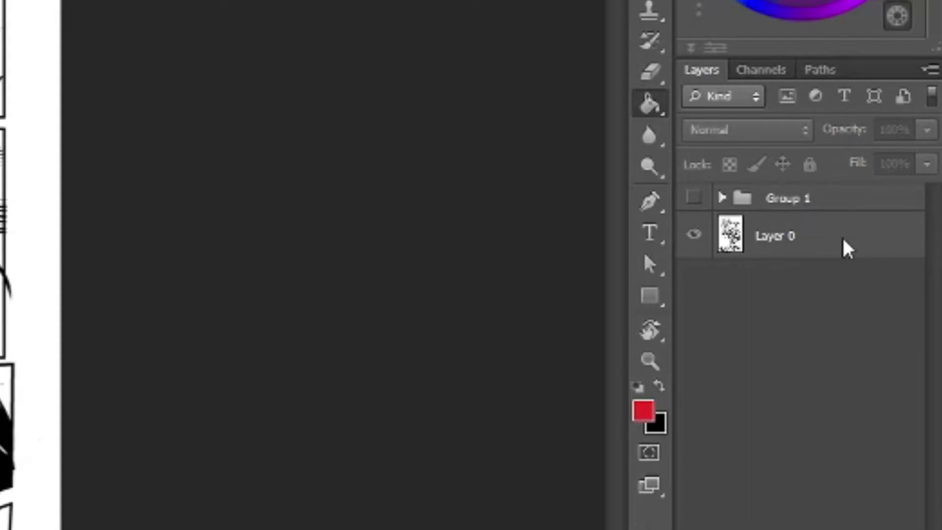
# Step: Rename Layer 0 of the comic page as INKS
pyautogui.click(788, 243)
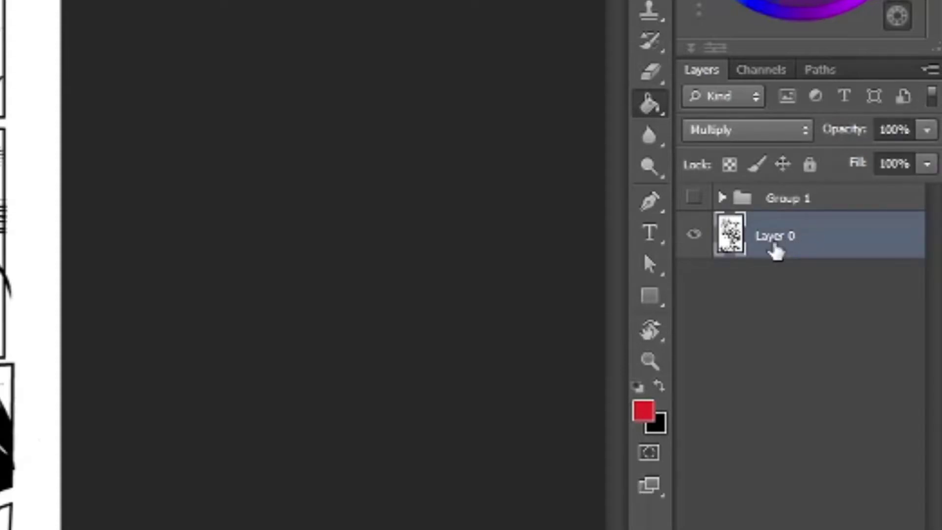
pyautogui.doubleClick(775, 245)
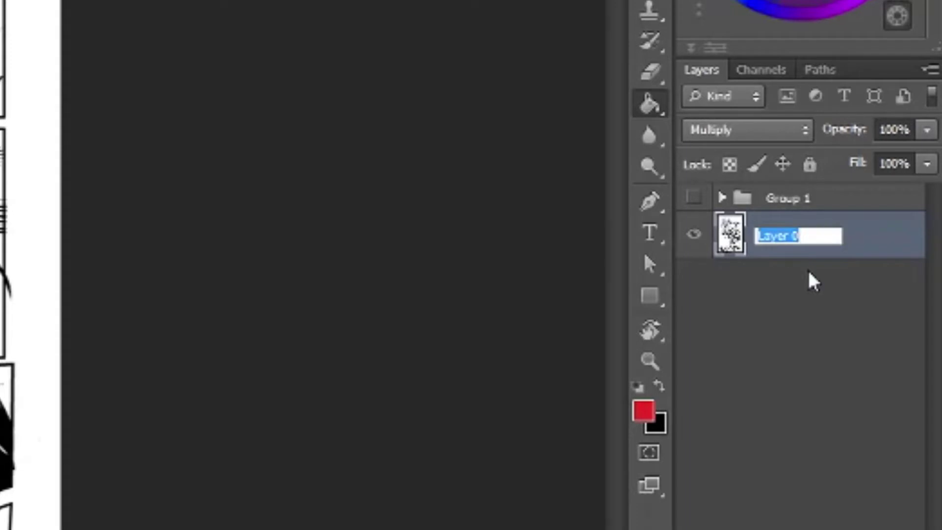
pyautogui.write('INKS')
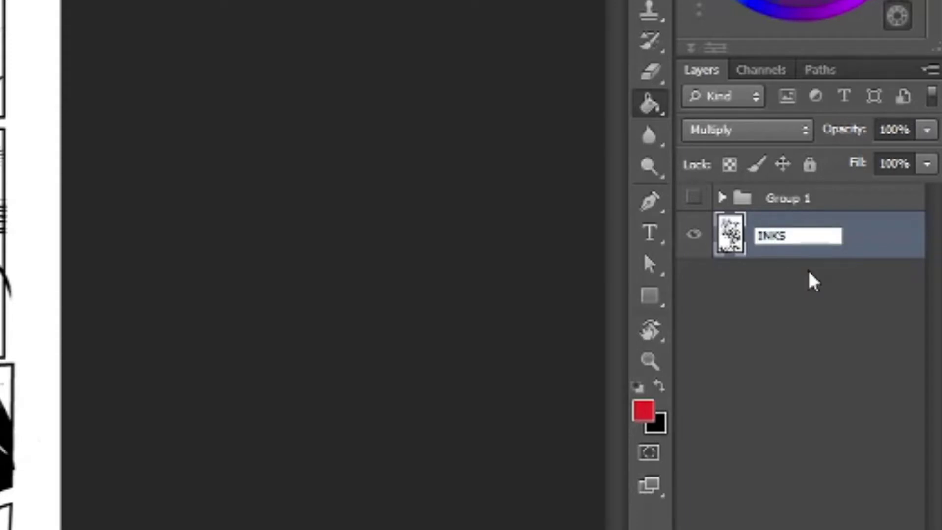
pyautogui.press('Return')
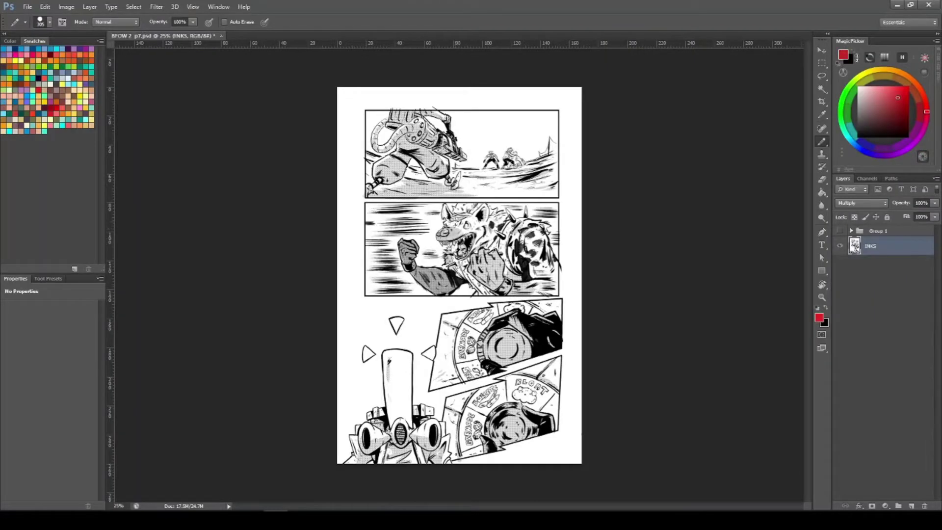
# Step: Try painting a red blob with the Pencil over the upper two panels on the INKS layer, and undo it
pyautogui.moveTo(457, 219); pyautogui.dragTo(474, 220)
pyautogui.moveTo(464, 178)
pyautogui.mouseDown()
pyautogui.moveTo(423, 228)
pyautogui.moveTo(446, 249)
pyautogui.moveTo(423, 268)
pyautogui.mouseUp()
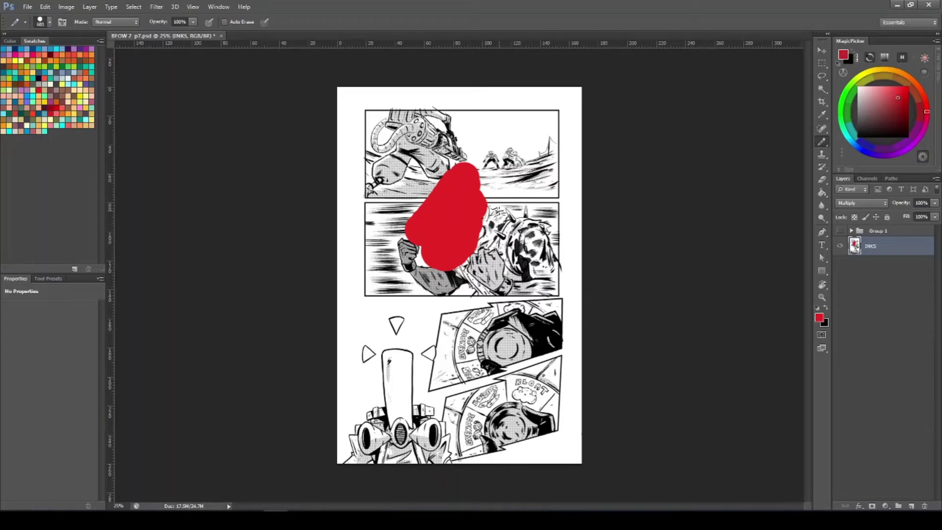
pyautogui.click(44, 7)
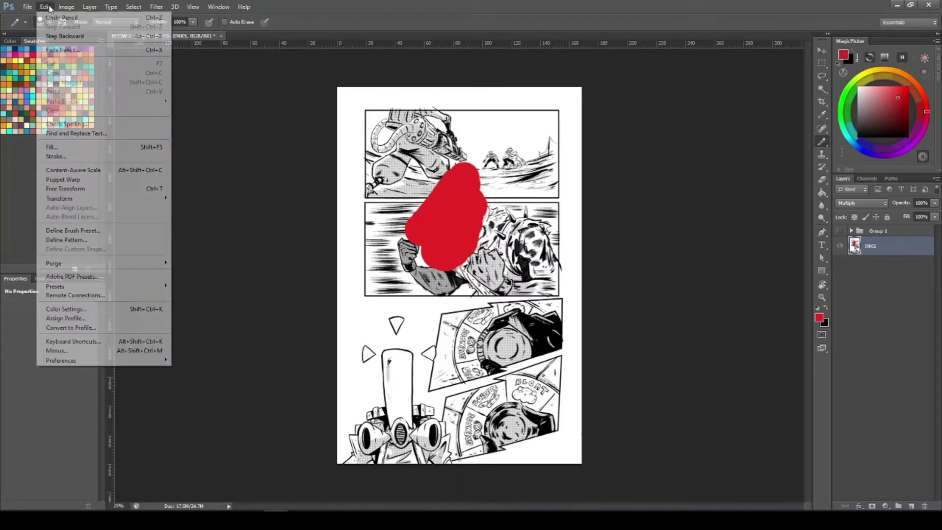
pyautogui.click(58, 36)
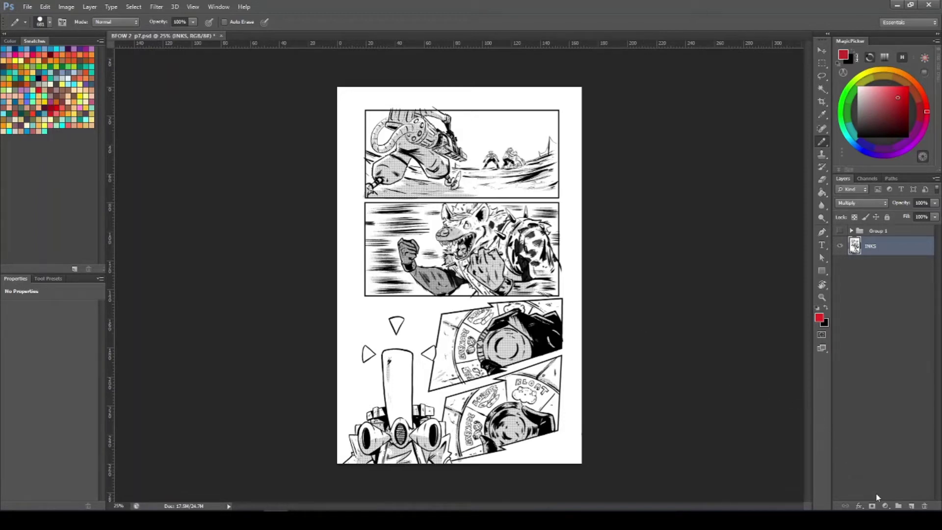
# Step: Add a new empty layer directly above the INKS layer
pyautogui.click(911, 506)
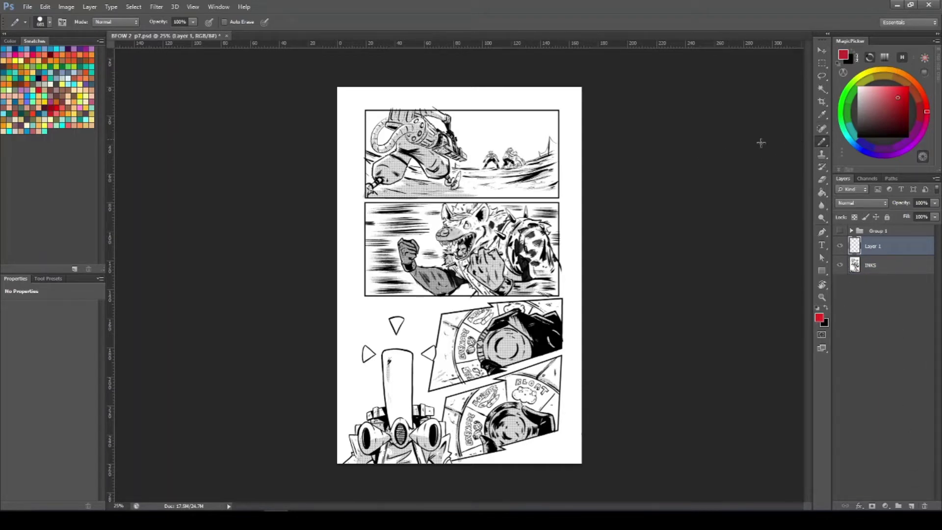
# Step: Paint a red blob with the Pencil over the upper two panels on Layer 1, and move that layer below INKS
pyautogui.moveTo(449, 167)
pyautogui.mouseDown()
pyautogui.moveTo(439, 189)
pyautogui.moveTo(476, 197)
pyautogui.moveTo(463, 215)
pyautogui.mouseUp()
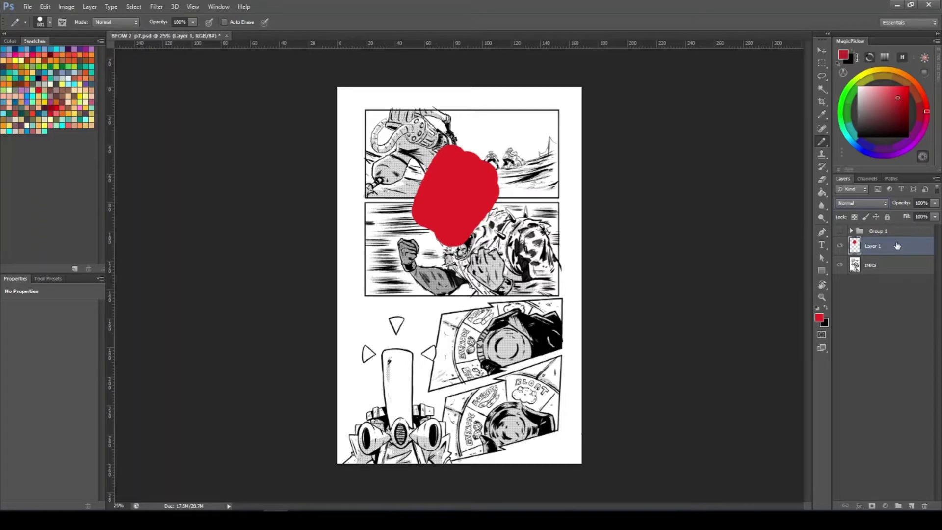
pyautogui.moveTo(897, 247); pyautogui.dragTo(890, 281)
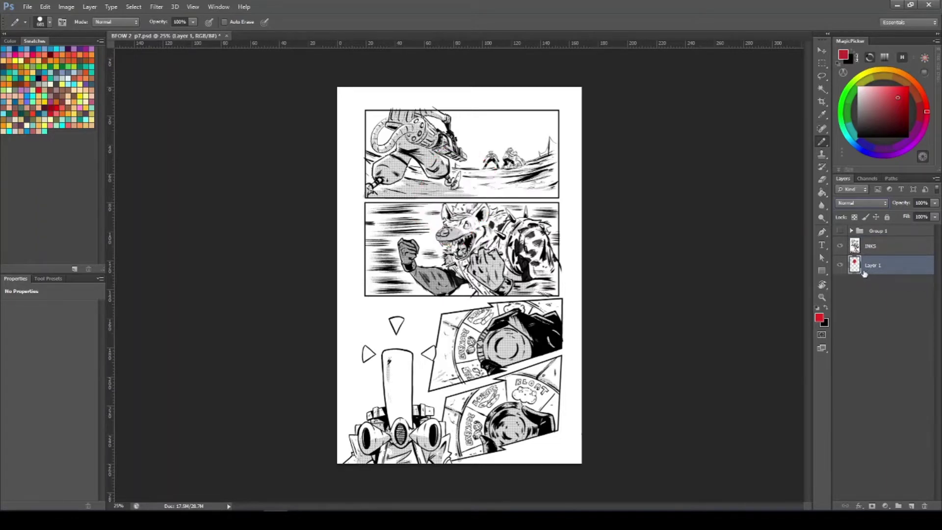
# Step: Set the INKS layer's blend mode to Multiply
pyautogui.click(882, 249)
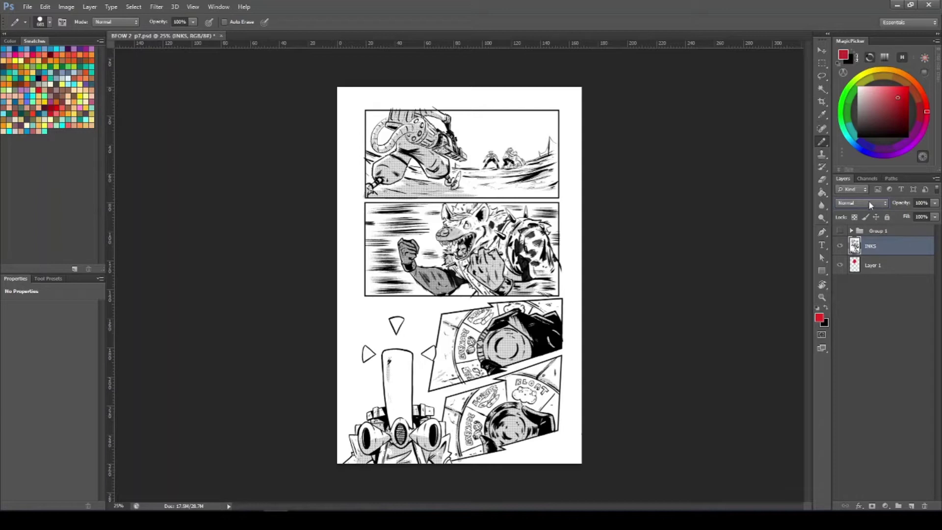
pyautogui.click(884, 203)
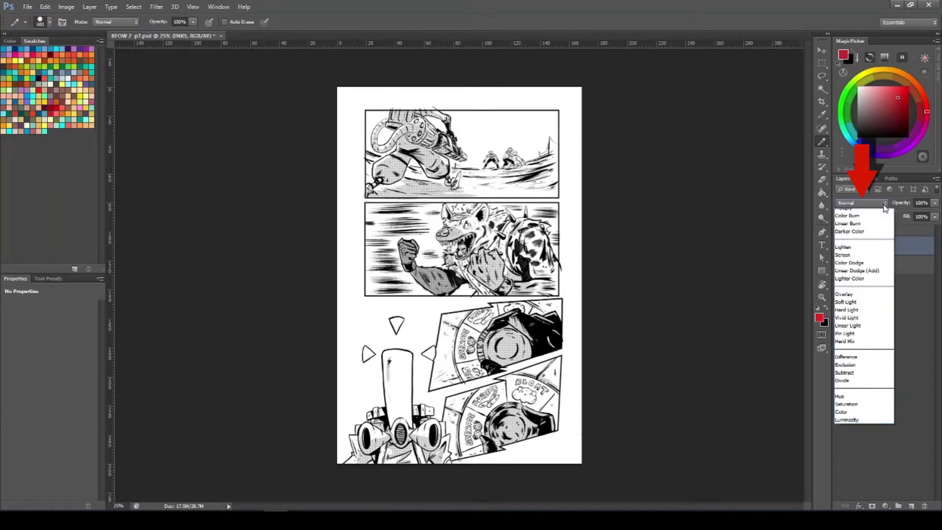
pyautogui.click(862, 246)
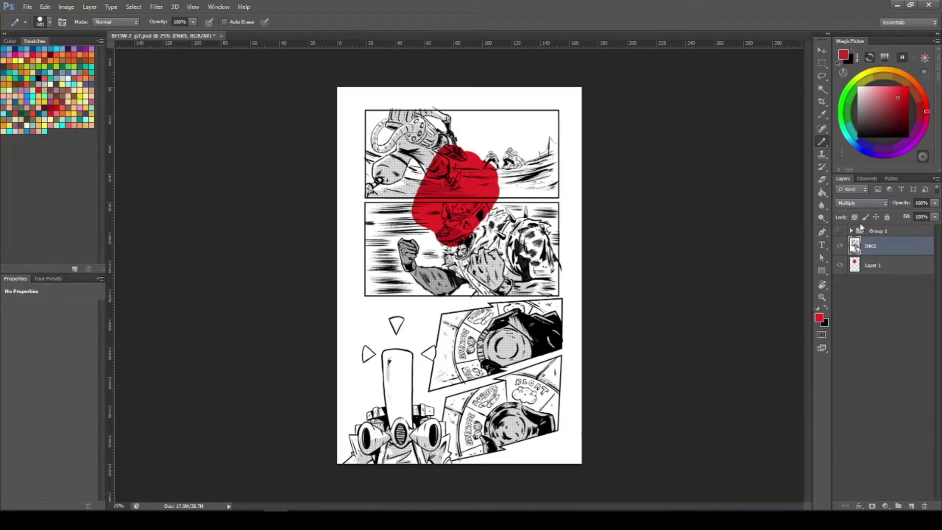
# Step: Paint a large cyan area over the upper two panels on Layer 1, and delete that layer
pyautogui.click(882, 266)
pyautogui.click(56, 49)
pyautogui.moveTo(426, 197); pyautogui.dragTo(483, 213)
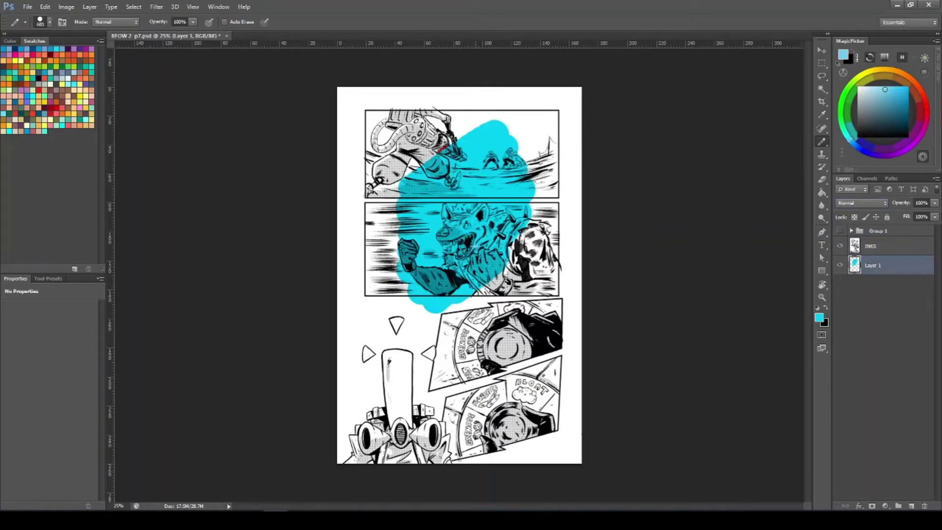
pyautogui.moveTo(436, 156)
pyautogui.mouseDown()
pyautogui.moveTo(442, 142)
pyautogui.moveTo(406, 213)
pyautogui.mouseUp()
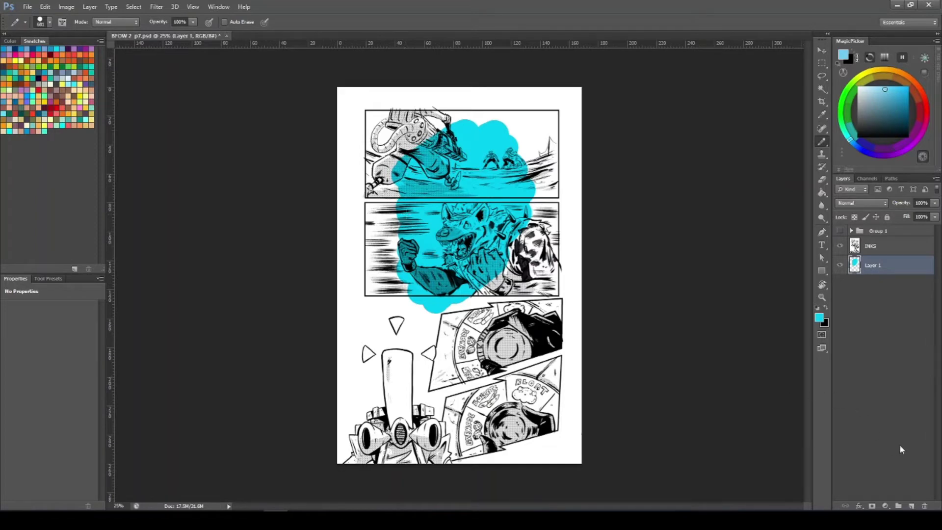
pyautogui.click(924, 505)
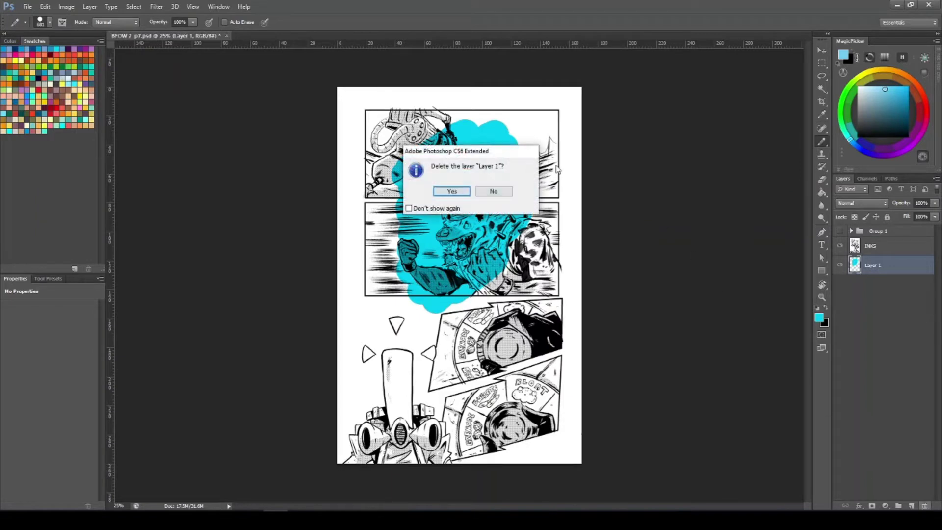
pyautogui.press('Return')
# Step: Add a new empty layer directly below INKS and name it FLATS
pyautogui.click(911, 506)
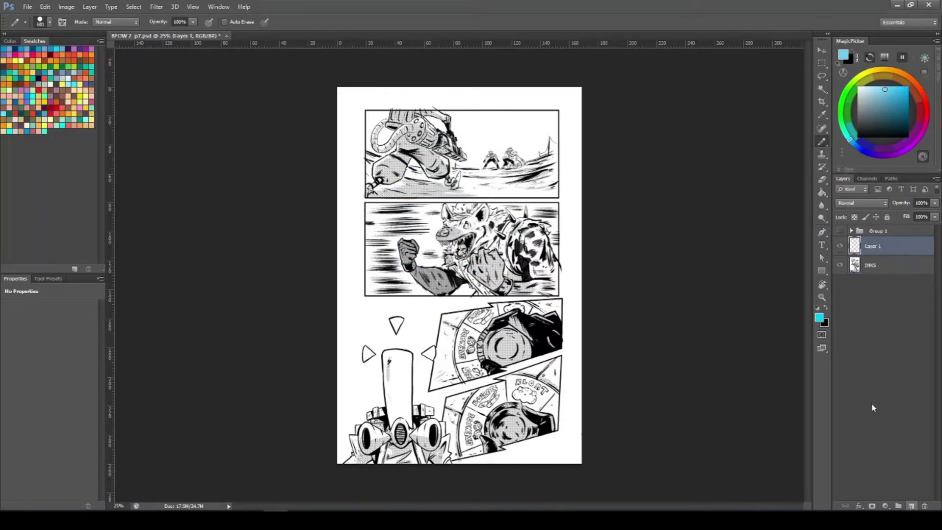
pyautogui.moveTo(872, 249); pyautogui.dragTo(896, 282)
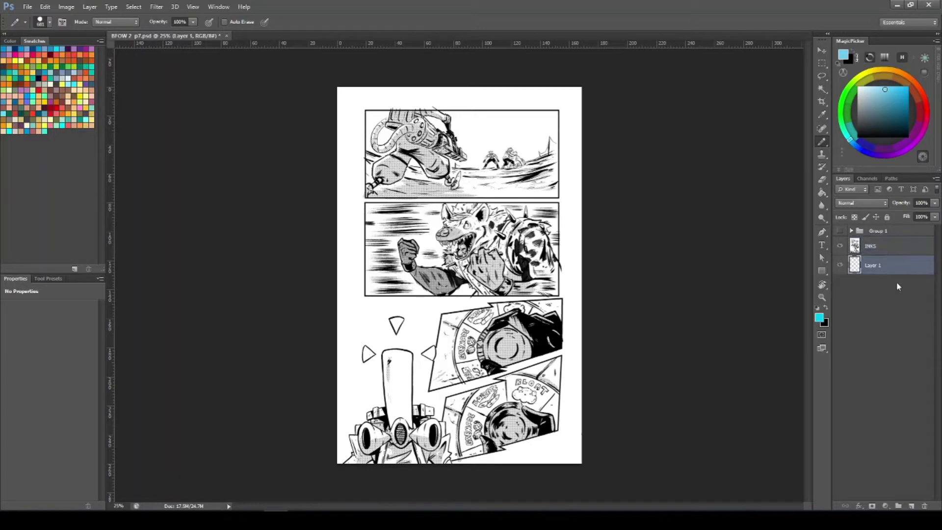
pyautogui.doubleClick(872, 266)
pyautogui.write('FLATS')
pyautogui.press('Return')
# Step: Fill the whole FLATS layer with a pale light blue using the Paint Bucket
pyautogui.click(821, 296)
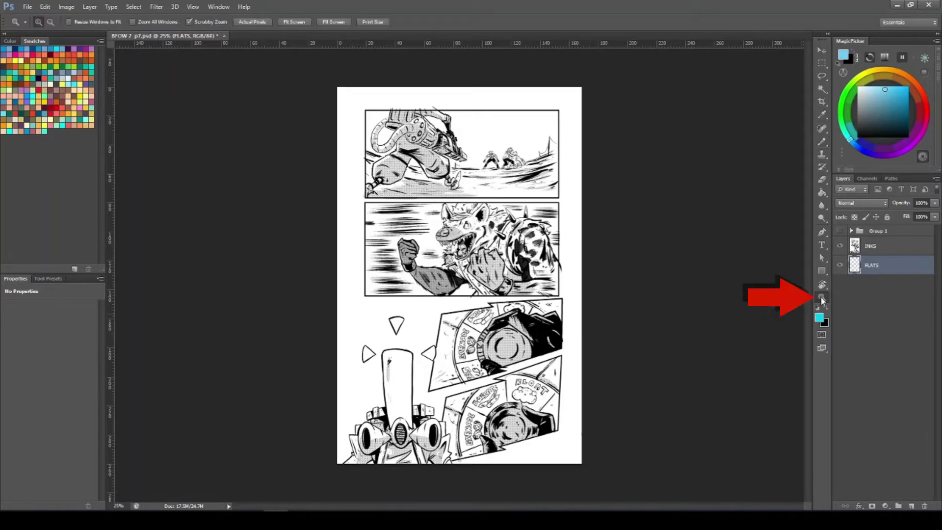
pyautogui.moveTo(431, 165); pyautogui.dragTo(461, 171)
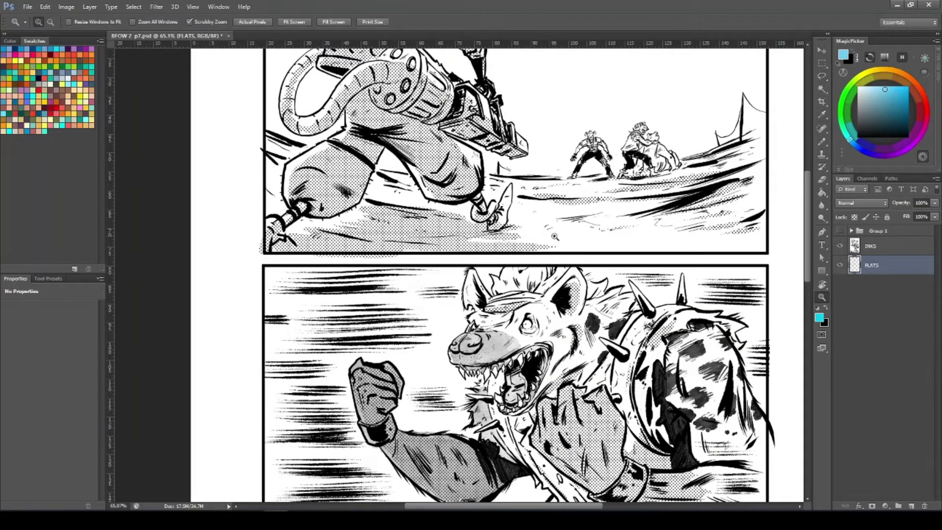
pyautogui.moveTo(554, 236)
pyautogui.mouseDown()
pyautogui.moveTo(521, 239)
pyautogui.moveTo(552, 228)
pyautogui.moveTo(558, 250)
pyautogui.moveTo(541, 252)
pyautogui.mouseUp()
pyautogui.press('l')
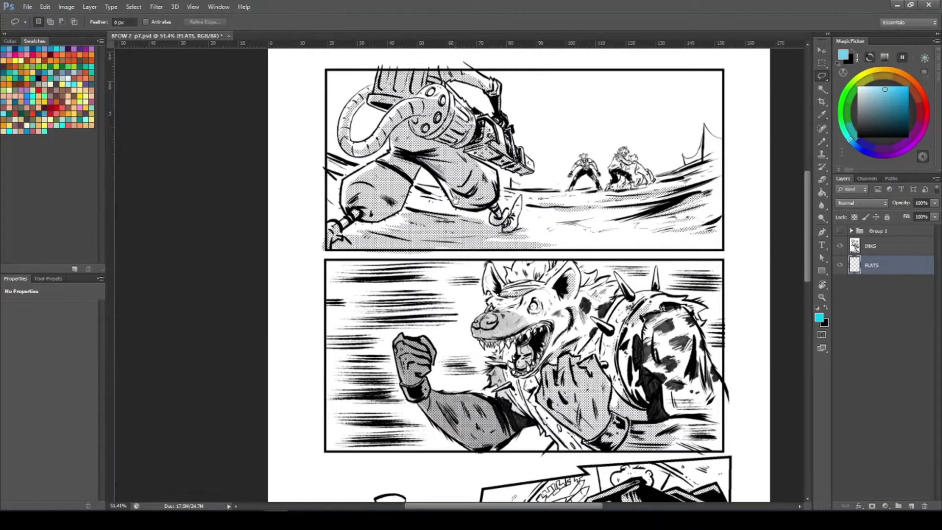
pyautogui.moveTo(455, 199); pyautogui.dragTo(430, 235)
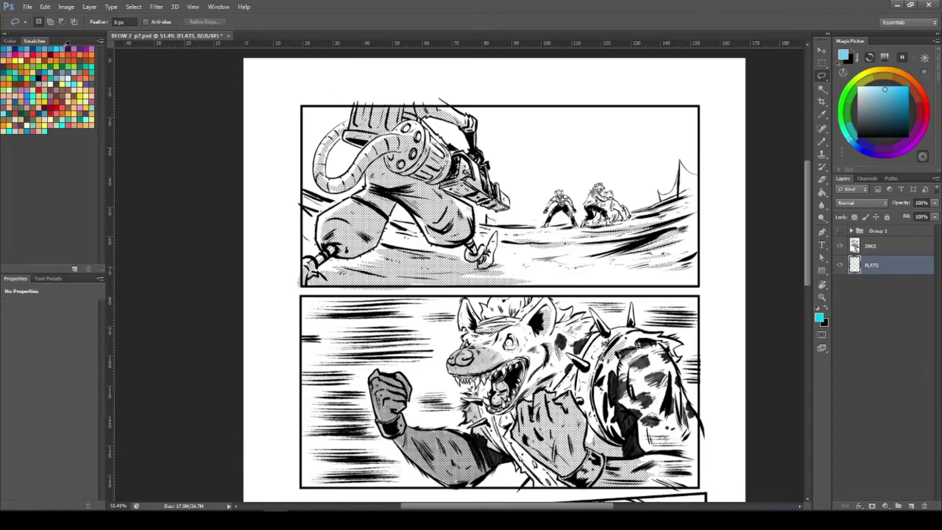
pyautogui.moveTo(882, 89); pyautogui.dragTo(870, 90)
pyautogui.click(822, 192)
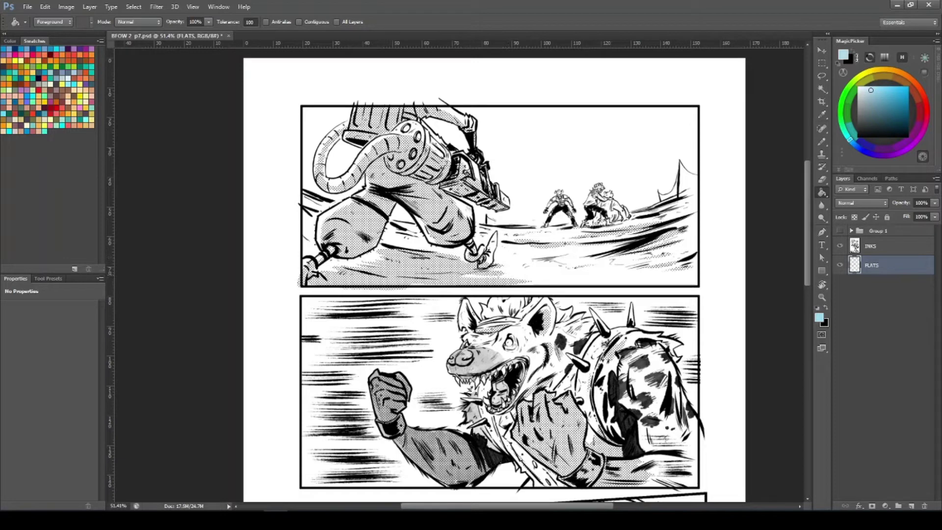
pyautogui.click(500, 275)
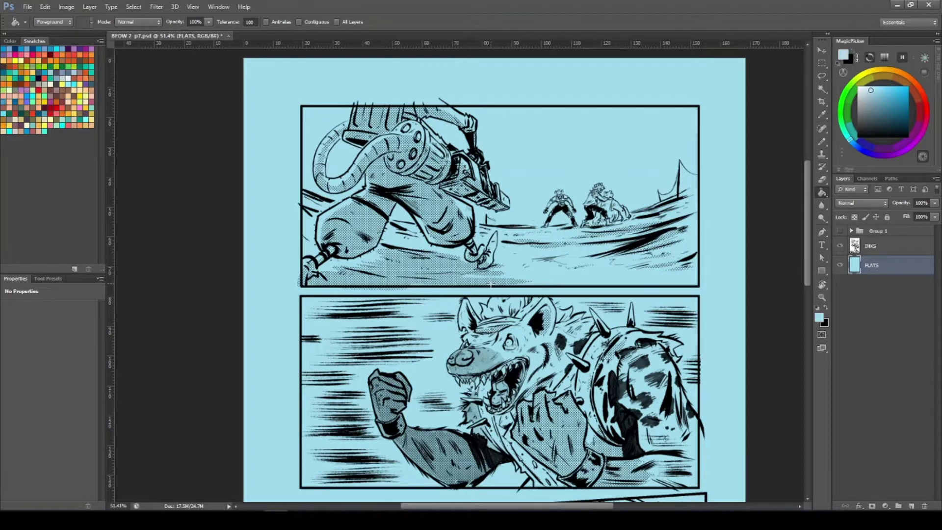
# Step: Examine the filled page as a whole and the large figure in the first panel up close
pyautogui.moveTo(588, 332); pyautogui.dragTo(533, 347)
pyautogui.press('g')
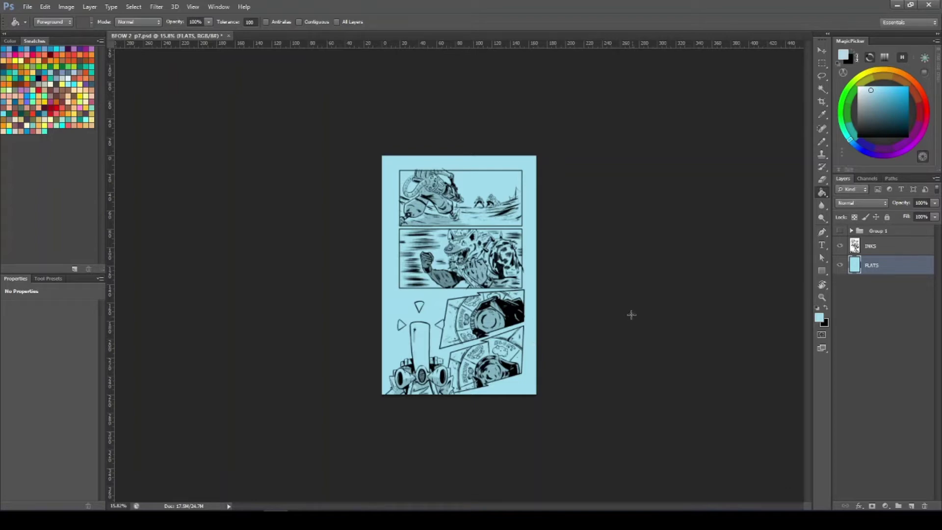
pyautogui.press('z')
pyautogui.moveTo(453, 202); pyautogui.dragTo(531, 202)
pyautogui.press('g')
pyautogui.moveTo(369, 196); pyautogui.dragTo(384, 296)
pyautogui.press('z')
pyautogui.moveTo(257, 168); pyautogui.dragTo(274, 168)
pyautogui.press('g')
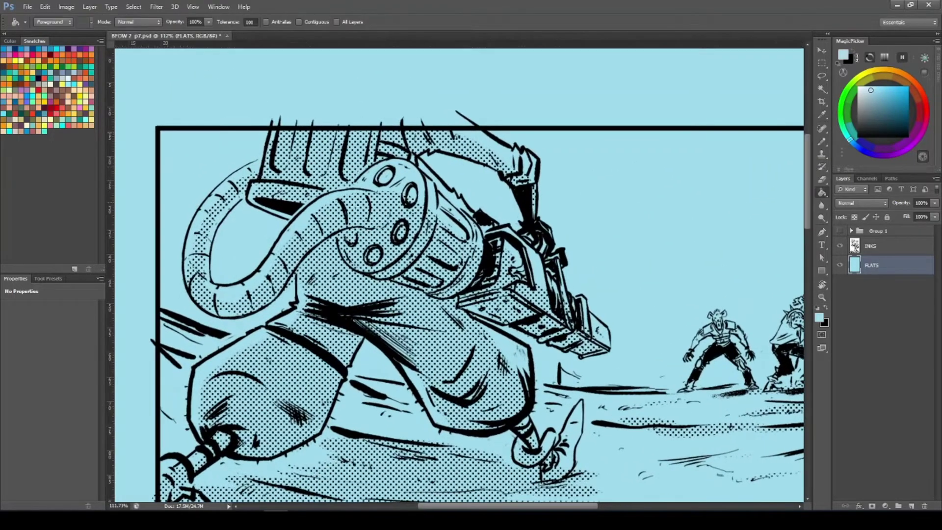
# Step: Try a freehand Lasso selection across the area just above the first panel's top border, and deselect it
pyautogui.click(821, 77)
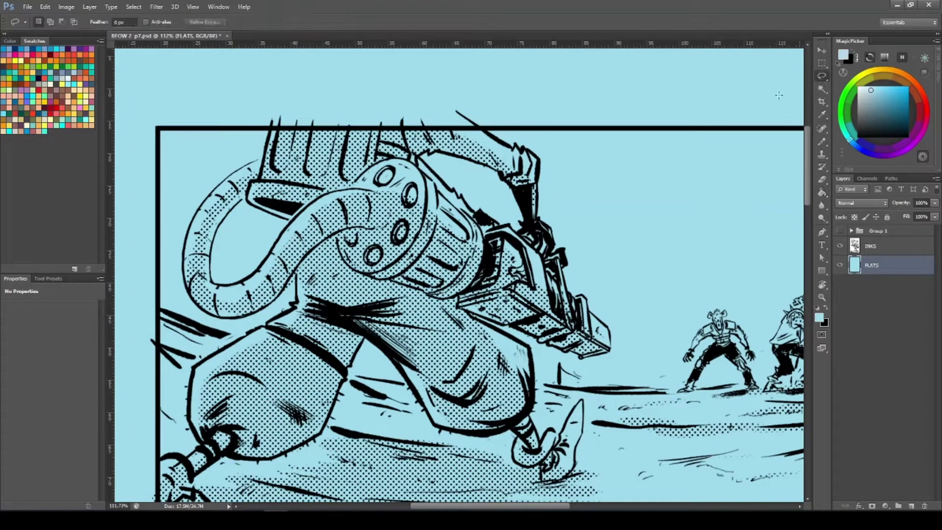
pyautogui.click(821, 64)
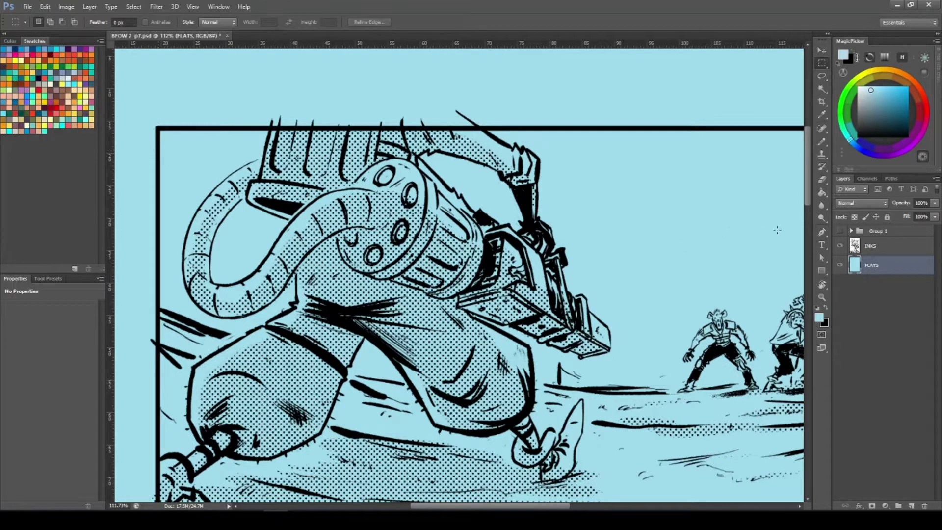
pyautogui.click(821, 76)
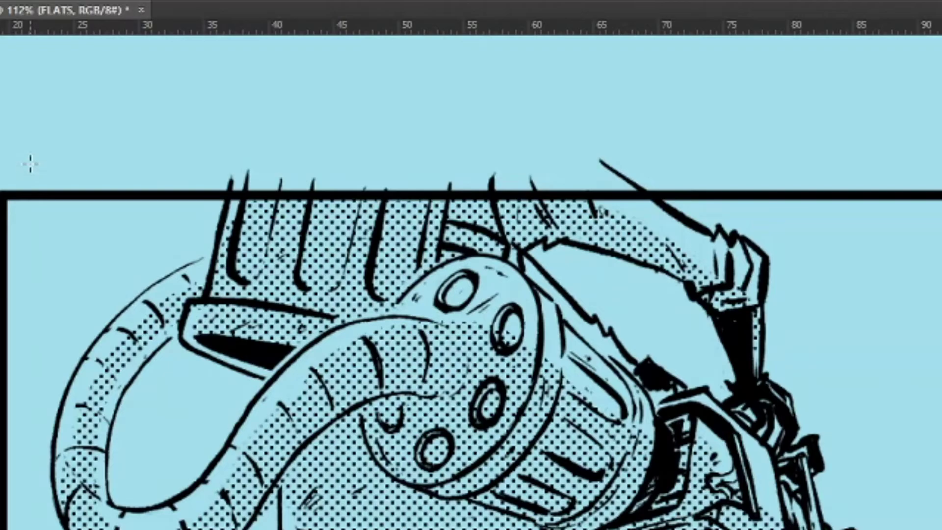
pyautogui.moveTo(29, 152); pyautogui.dragTo(780, 153)
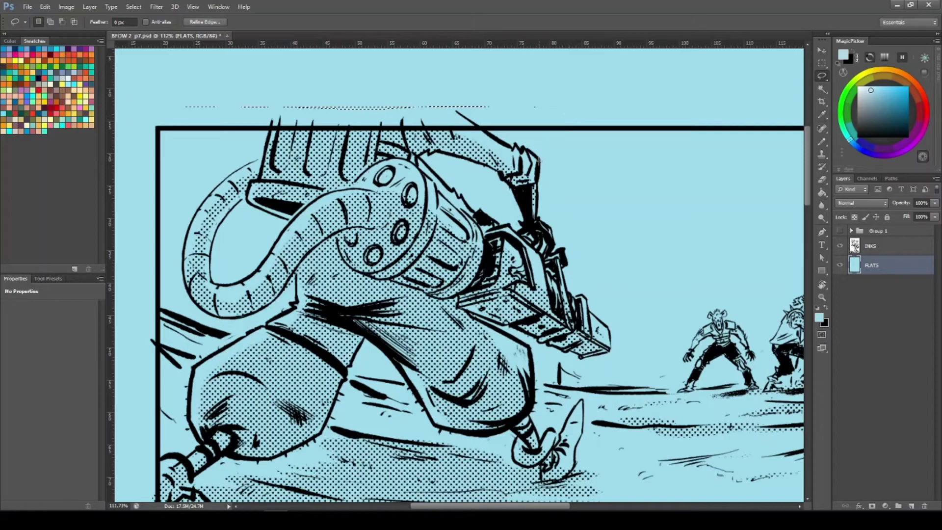
pyautogui.hotkey('ctrl', 'd')
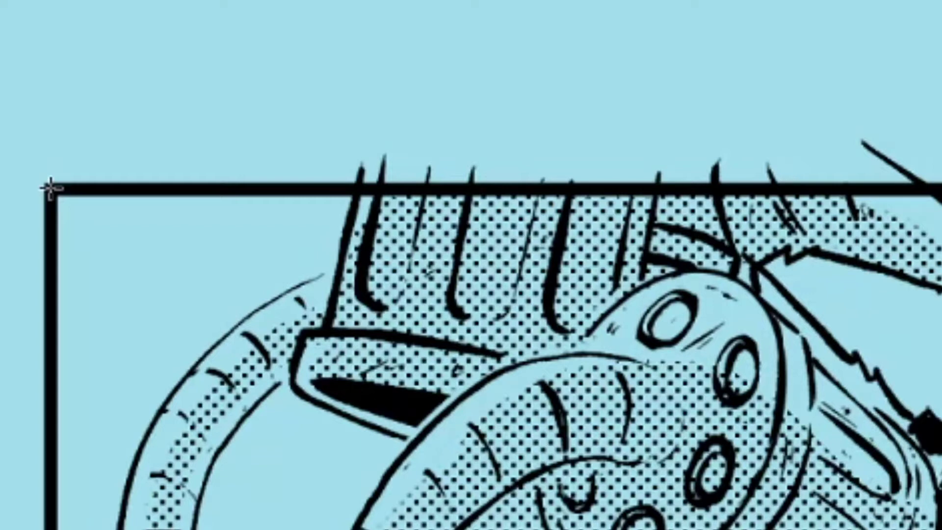
# Step: Select the entire first panel with the Lasso, tracing along the middle of its black border from the upper-left corner all the way round
pyautogui.moveTo(51, 188); pyautogui.dragTo(941, 242)
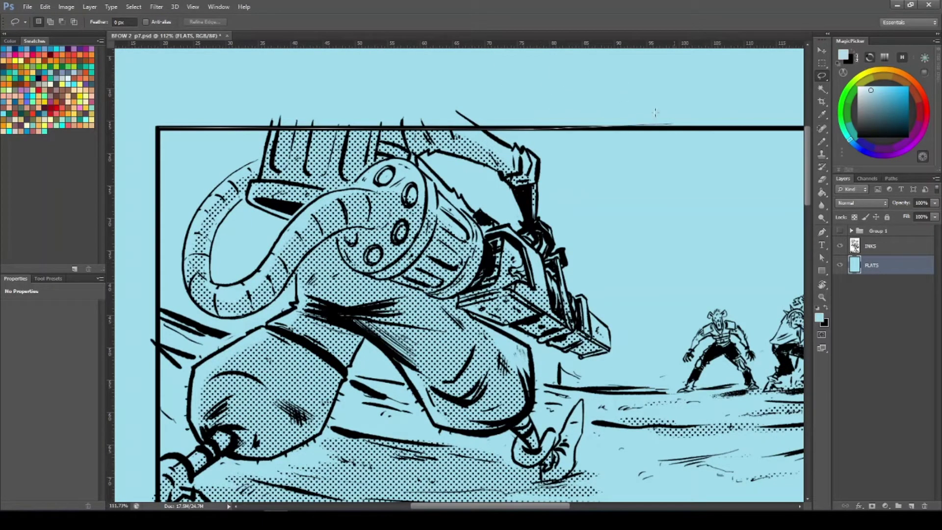
pyautogui.moveTo(466, 201)
pyautogui.mouseDown()
pyautogui.moveTo(717, 153)
pyautogui.moveTo(638, 115)
pyautogui.moveTo(922, 142)
pyautogui.mouseUp()
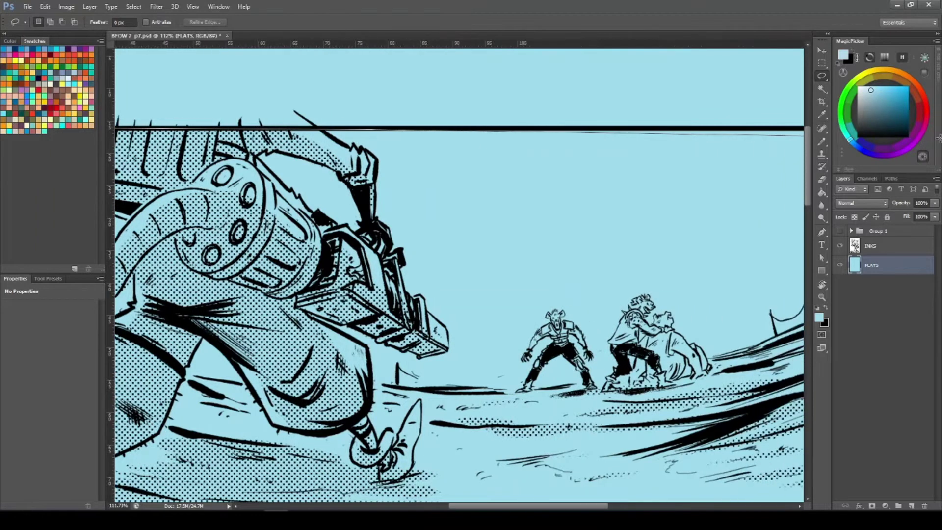
pyautogui.moveTo(507, 130)
pyautogui.mouseDown()
pyautogui.moveTo(496, 136)
pyautogui.moveTo(671, 142)
pyautogui.moveTo(701, 128)
pyautogui.moveTo(699, 216)
pyautogui.mouseUp()
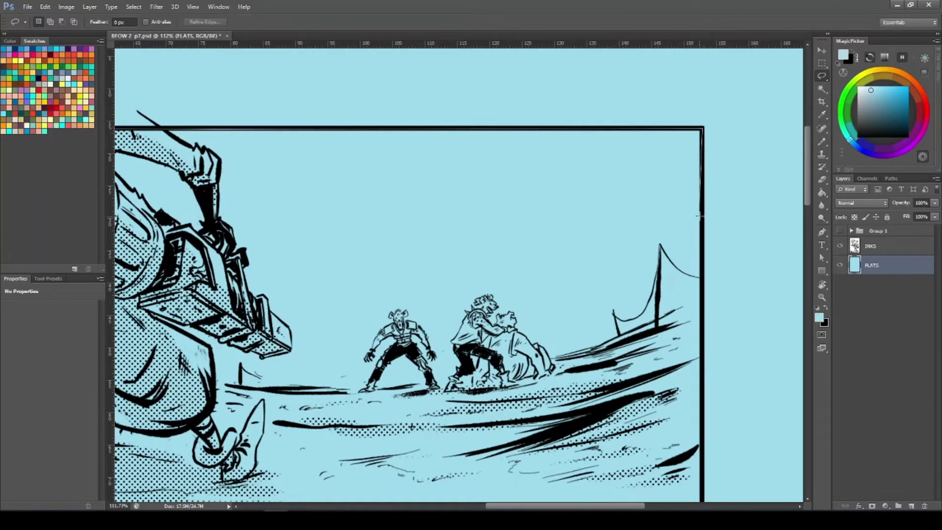
pyautogui.moveTo(700, 277)
pyautogui.mouseDown()
pyautogui.moveTo(702, 502)
pyautogui.moveTo(701, 419)
pyautogui.moveTo(746, 388)
pyautogui.mouseUp()
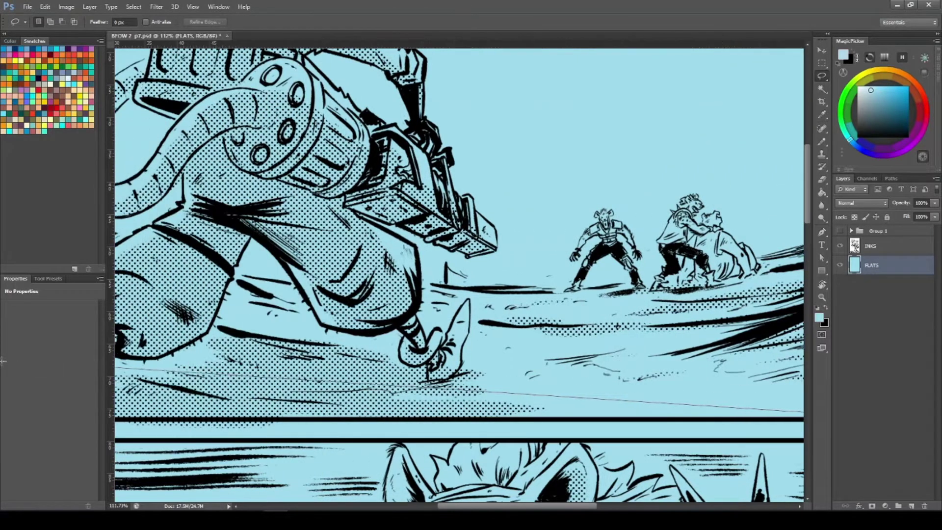
pyautogui.moveTo(2, 360)
pyautogui.mouseDown()
pyautogui.moveTo(177, 432)
pyautogui.moveTo(249, 421)
pyautogui.mouseUp()
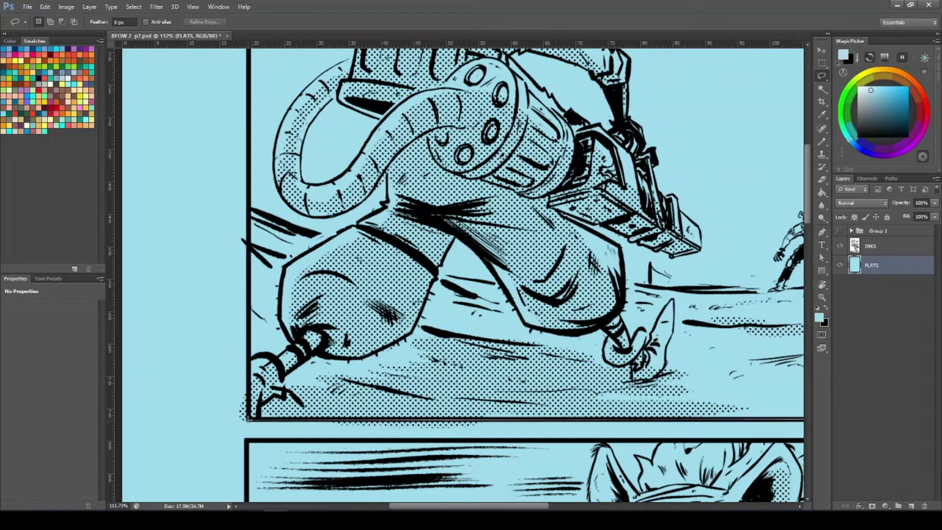
pyautogui.keyDown('alt'); pyautogui.click(248, 424); pyautogui.keyUp('alt')
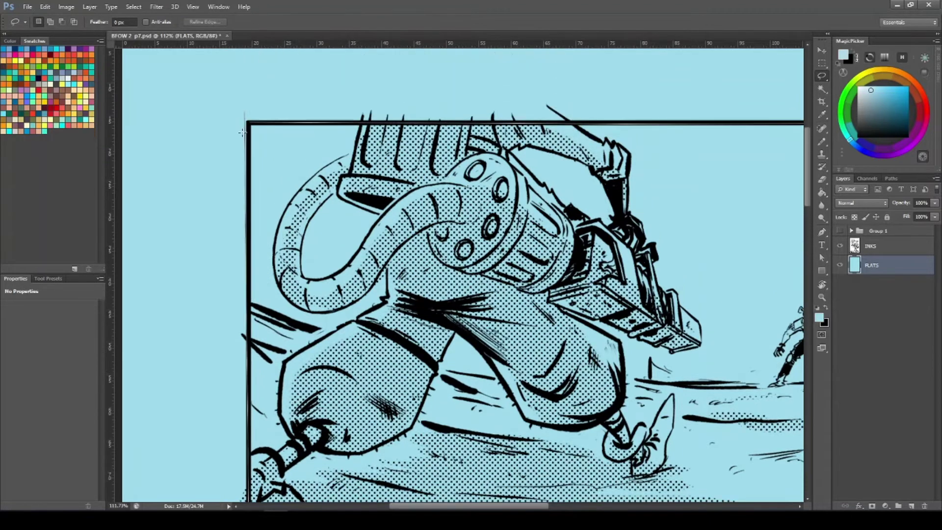
pyautogui.moveTo(241, 133); pyautogui.dragTo(249, 120)
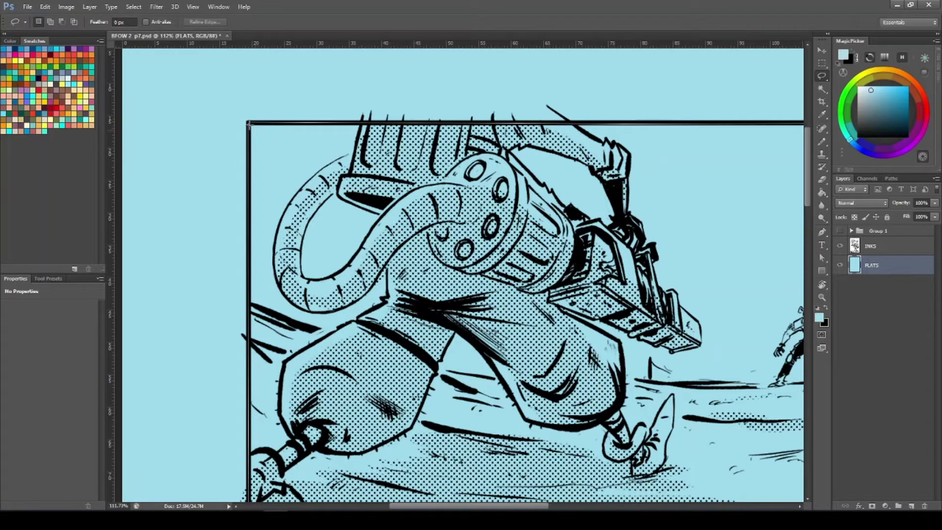
pyautogui.moveTo(248, 125); pyautogui.dragTo(248, 122)
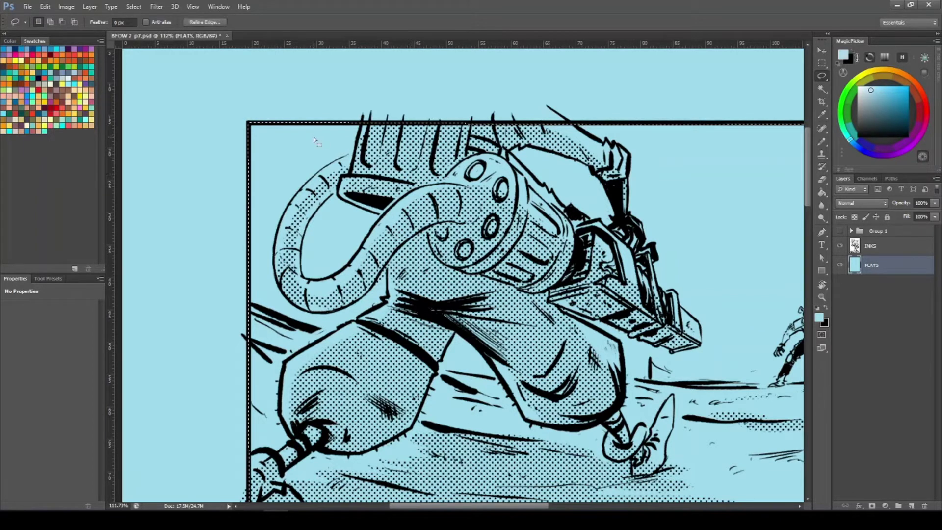
# Step: Fill the selected first panel with purple from the swatches using the Paint Bucket, and deselect it
pyautogui.press('z')
pyautogui.moveTo(274, 129); pyautogui.dragTo(337, 142)
pyautogui.press('l')
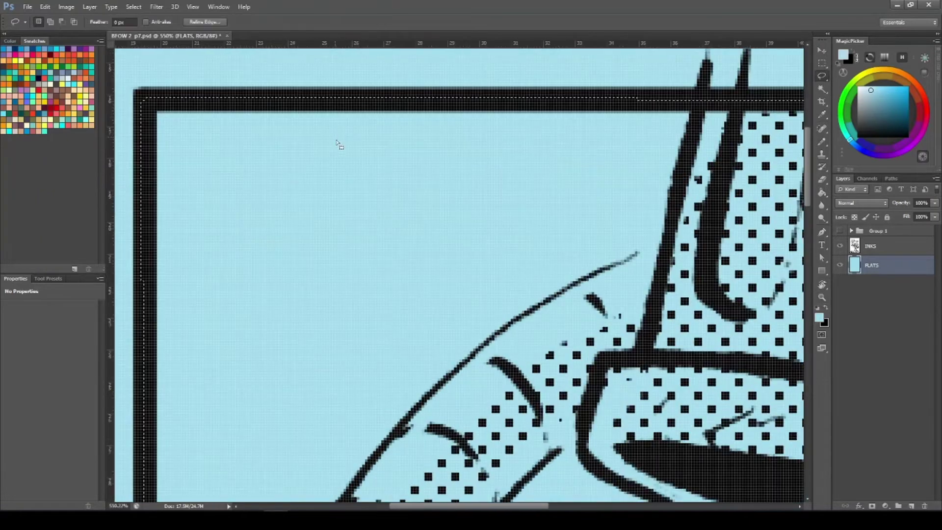
pyautogui.press('z')
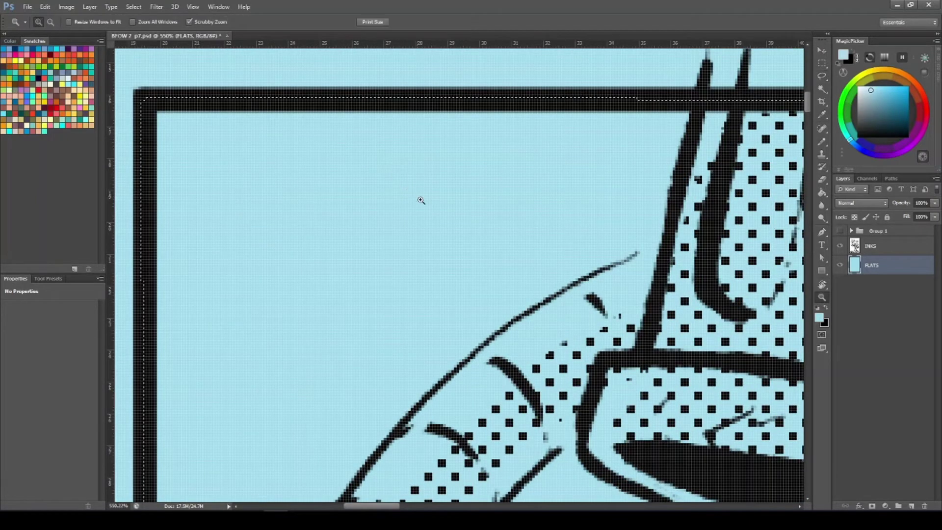
pyautogui.moveTo(421, 199); pyautogui.dragTo(338, 192)
pyautogui.press('l')
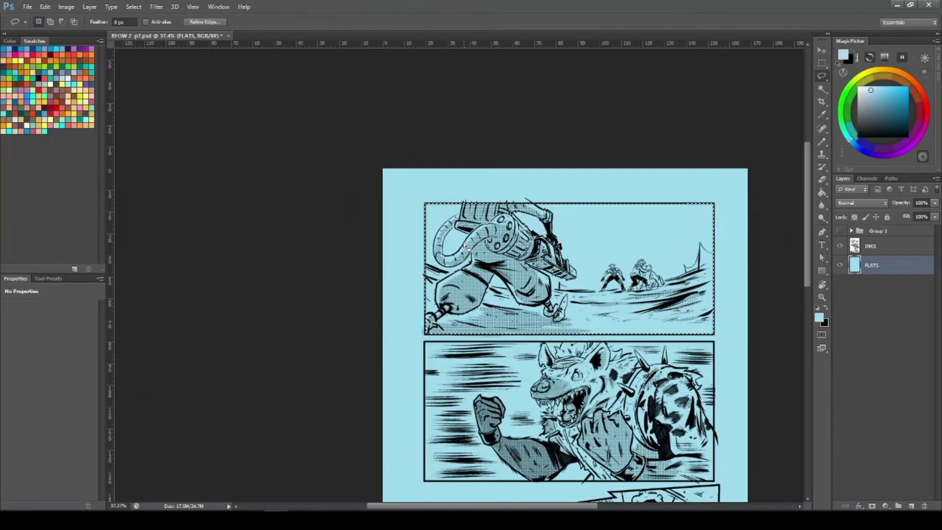
pyautogui.click(93, 47)
pyautogui.press('g')
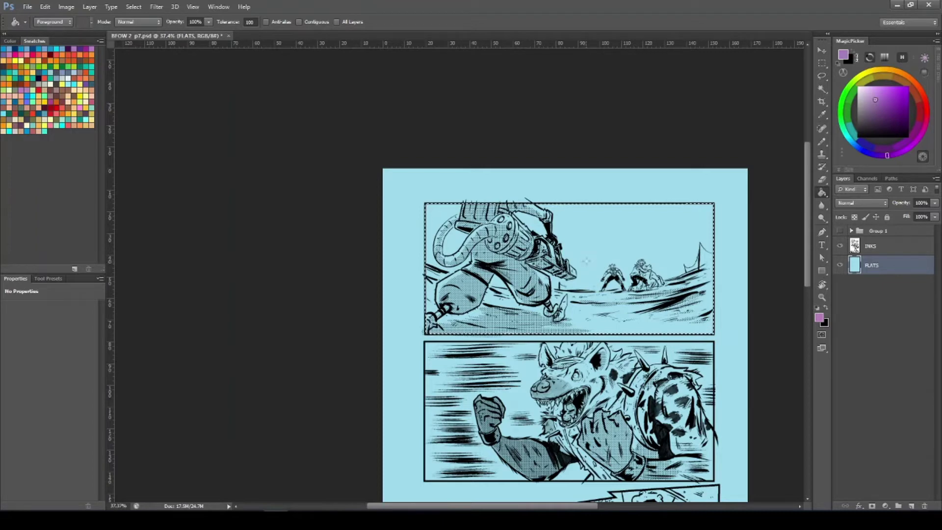
pyautogui.click(578, 300)
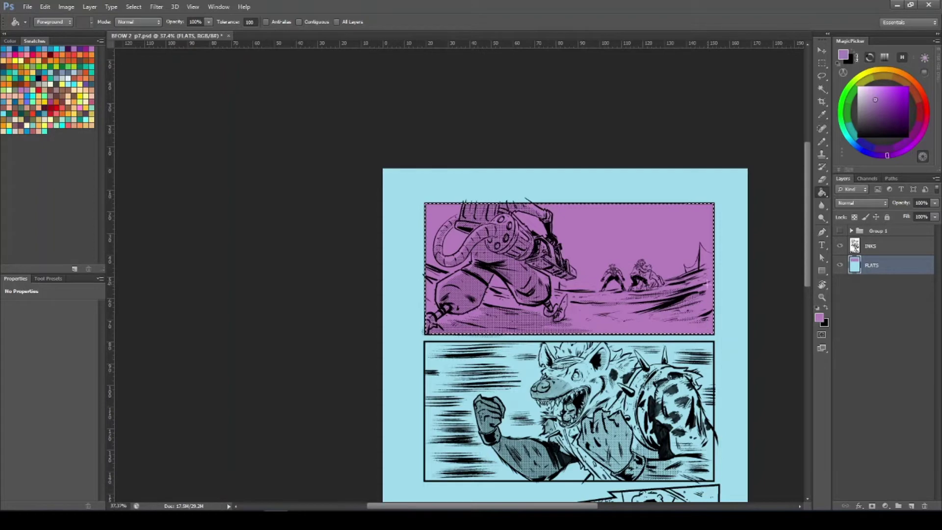
pyautogui.hotkey('ctrl', 'd')
# Step: Select the entire second panel with the Lasso, tracing along the middle of its black border from the upper-left corner
pyautogui.press('d')
pyautogui.press('l')
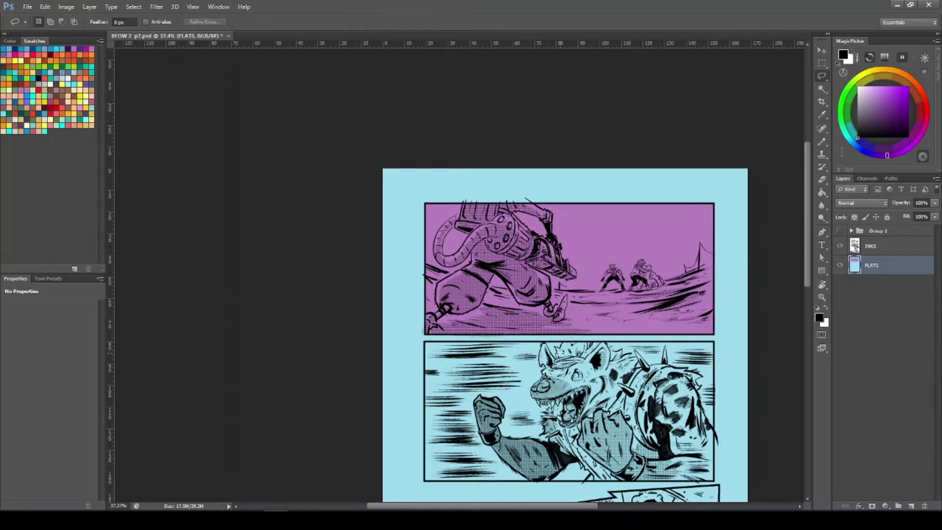
pyautogui.moveTo(558, 354); pyautogui.dragTo(492, 256)
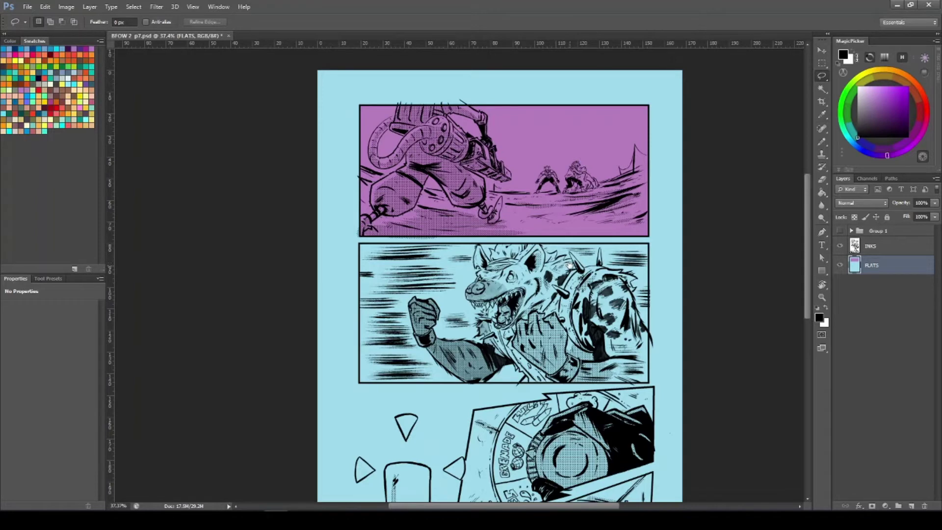
pyautogui.moveTo(569, 266); pyautogui.dragTo(535, 258)
pyautogui.moveTo(475, 250); pyautogui.dragTo(494, 257)
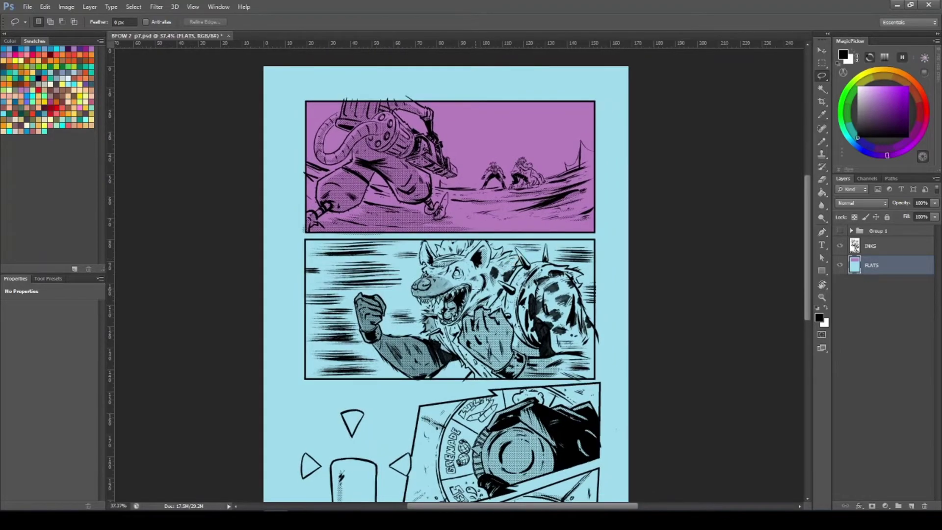
pyautogui.press('z')
pyautogui.moveTo(308, 249); pyautogui.dragTo(367, 242)
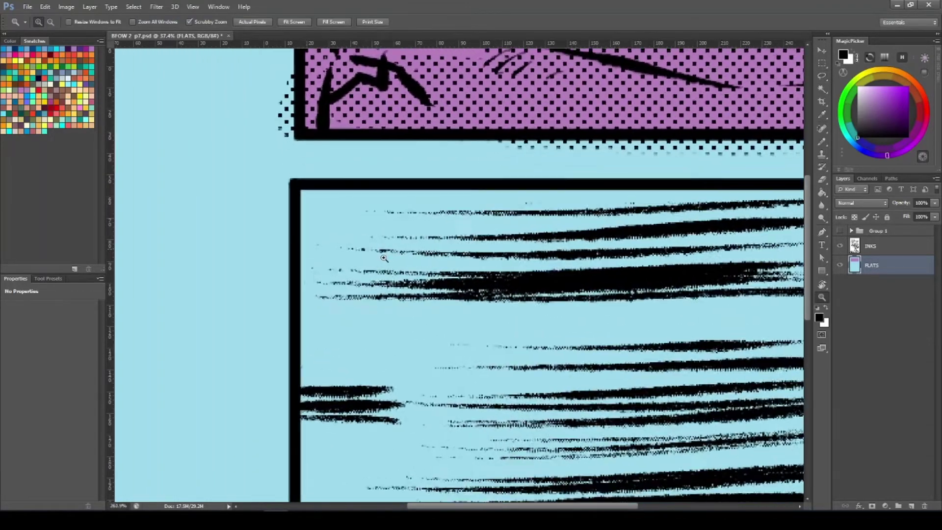
pyautogui.press('l')
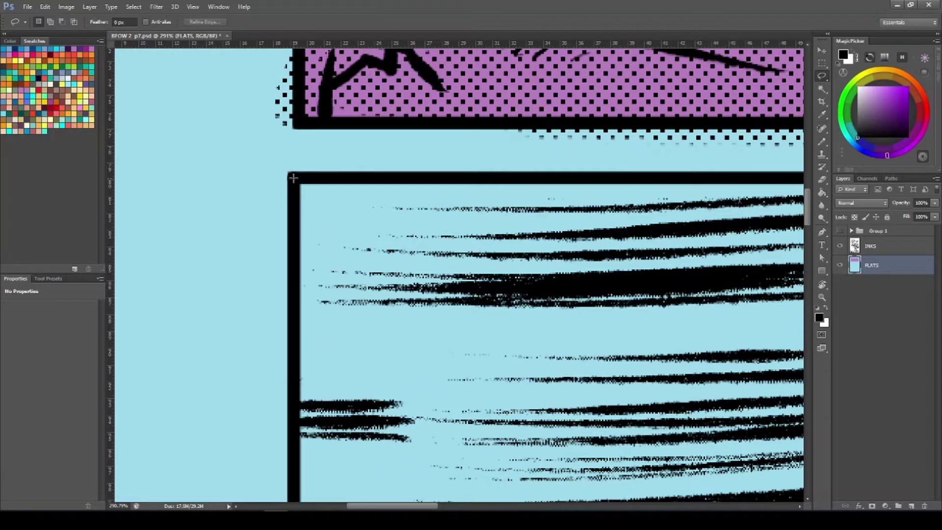
pyautogui.hscroll(5, 459, 275)
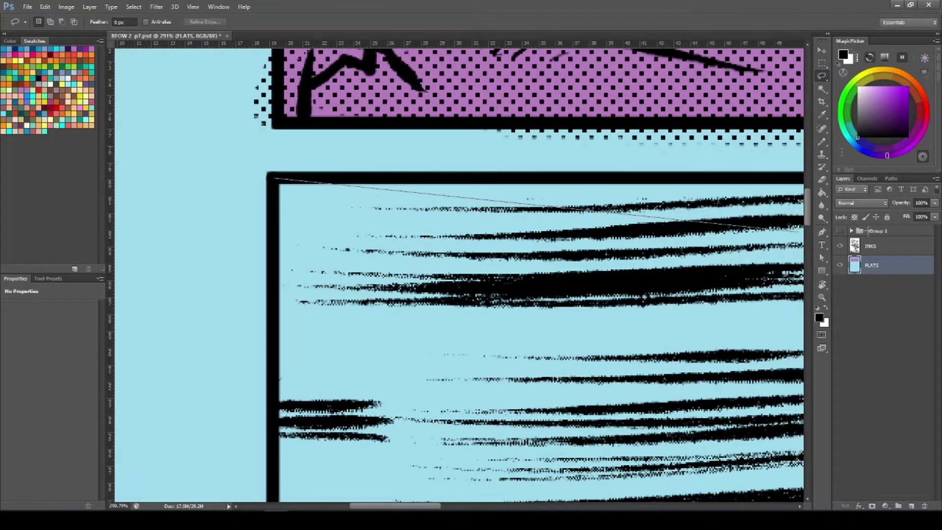
pyautogui.hscroll(10, 459, 275)
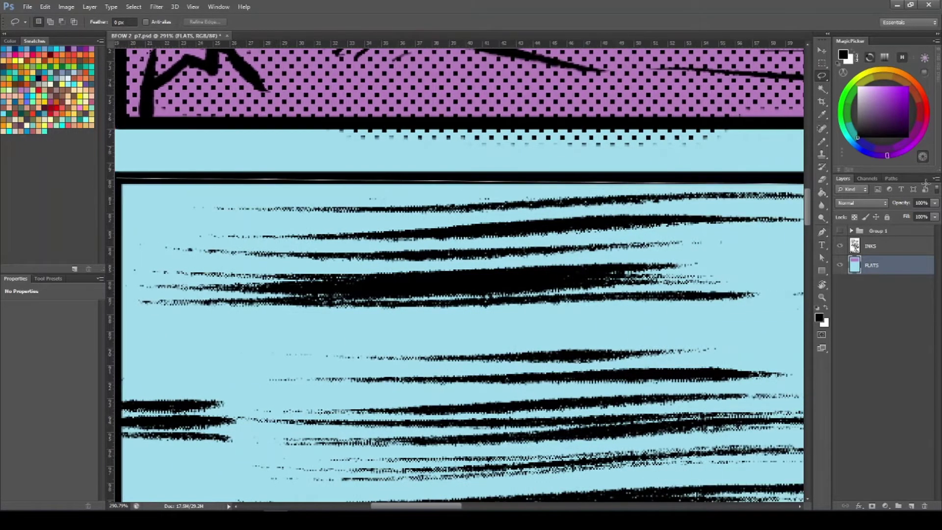
pyautogui.hscroll(10, 459, 275)
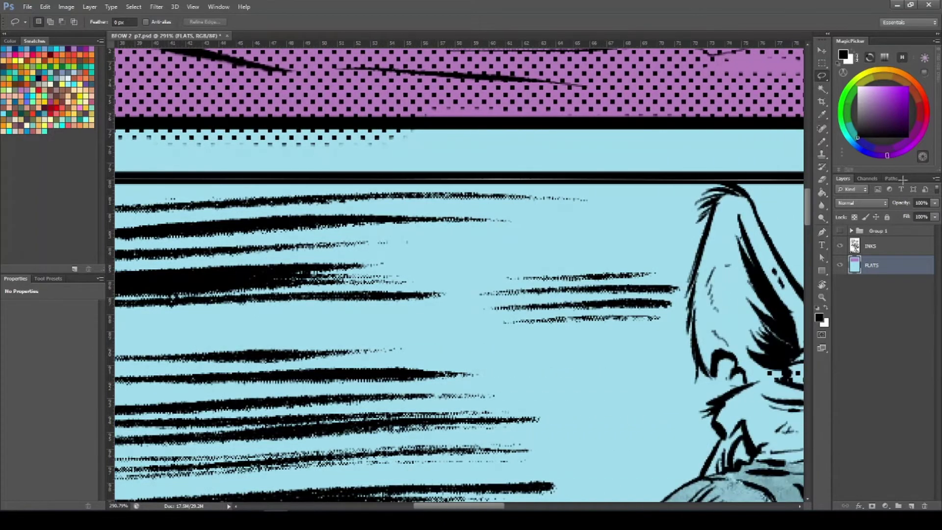
pyautogui.hscroll(10, 459, 275)
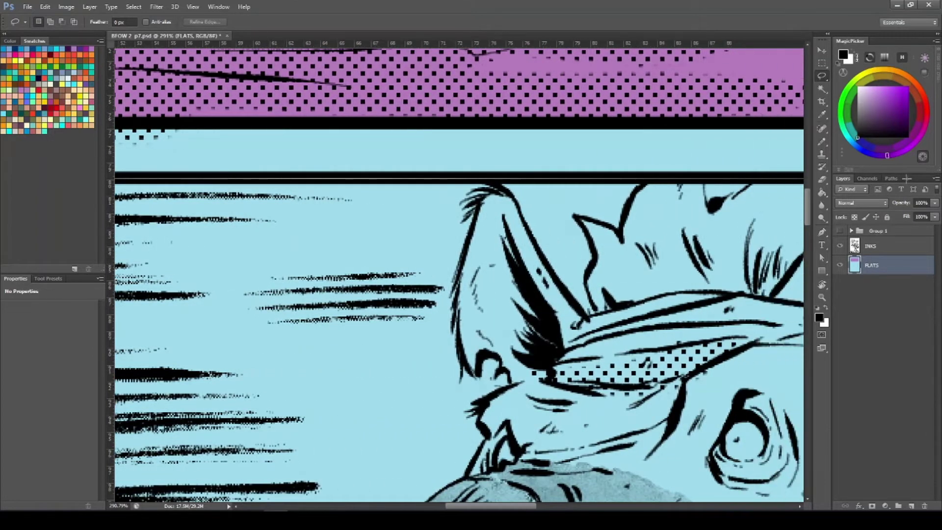
pyautogui.hscroll(10, 459, 275)
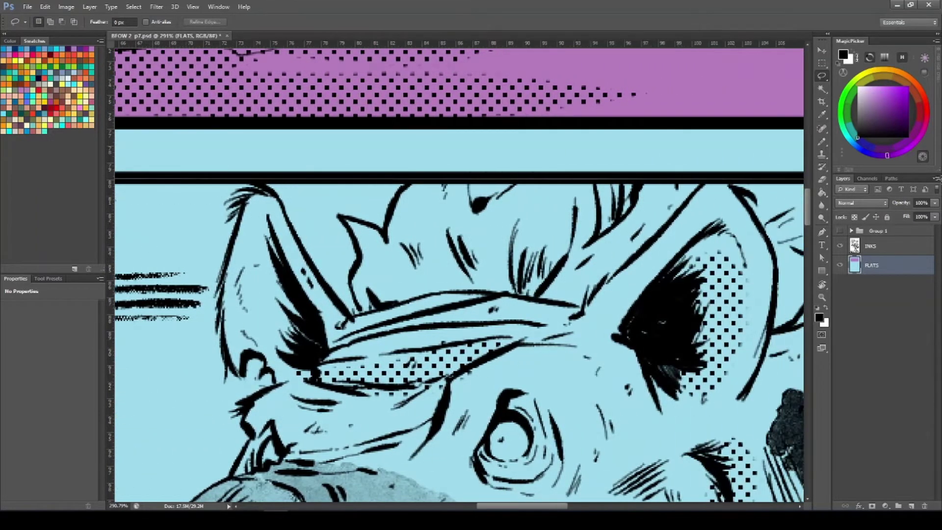
pyautogui.hscroll(8, 459, 275)
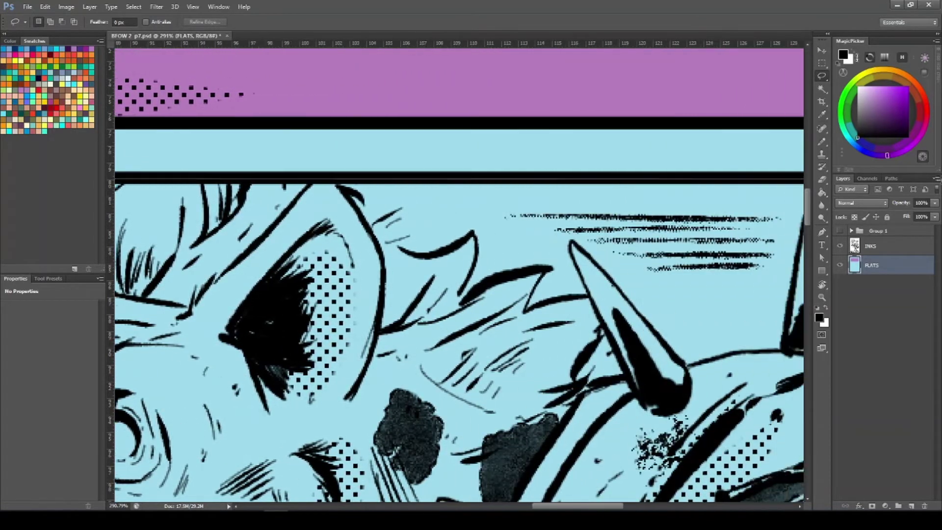
pyautogui.hscroll(6, 459, 274)
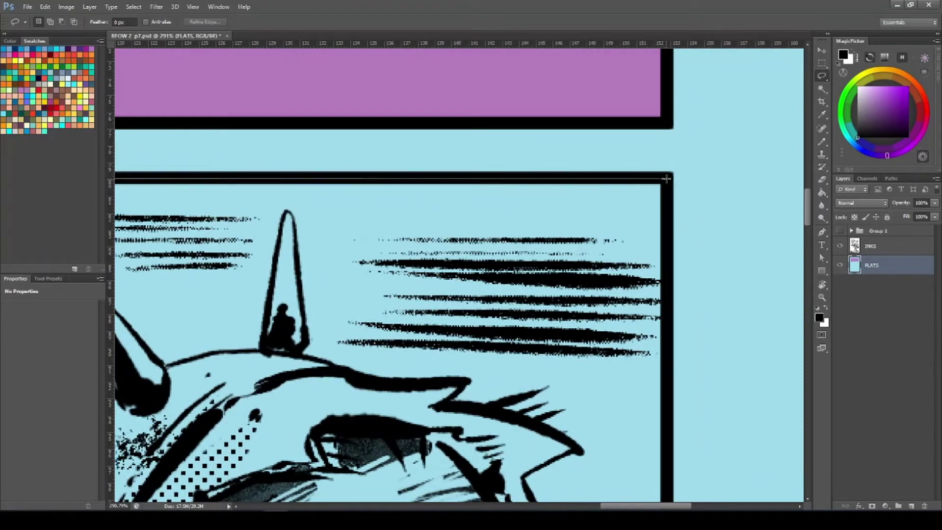
pyautogui.click(666, 178)
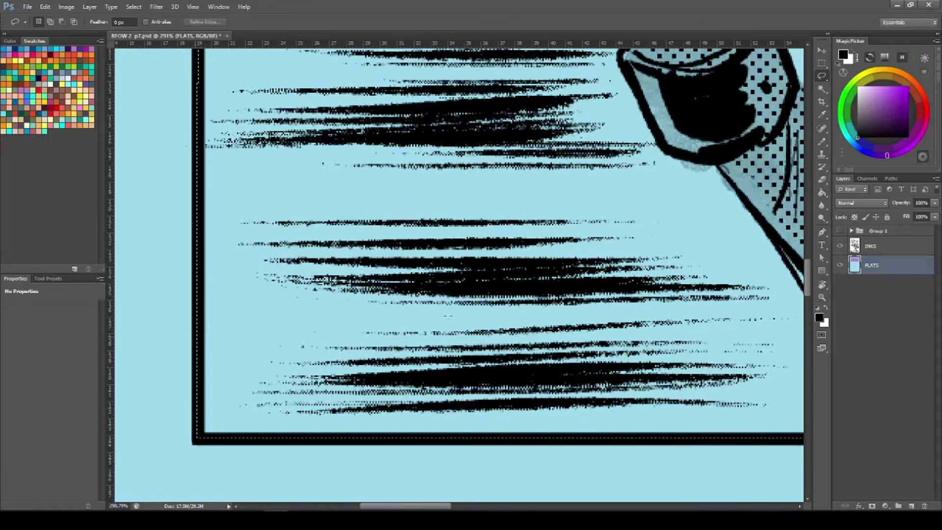
# Step: Fill the selected second panel with orange from the swatches using the Paint Bucket, and deselect it
pyautogui.hotkey('ctrl', 'space')
pyautogui.moveTo(675, 276)
pyautogui.mouseDown()
pyautogui.moveTo(629, 264)
pyautogui.moveTo(491, 258)
pyautogui.moveTo(348, 273)
pyautogui.moveTo(272, 315)
pyautogui.mouseUp()
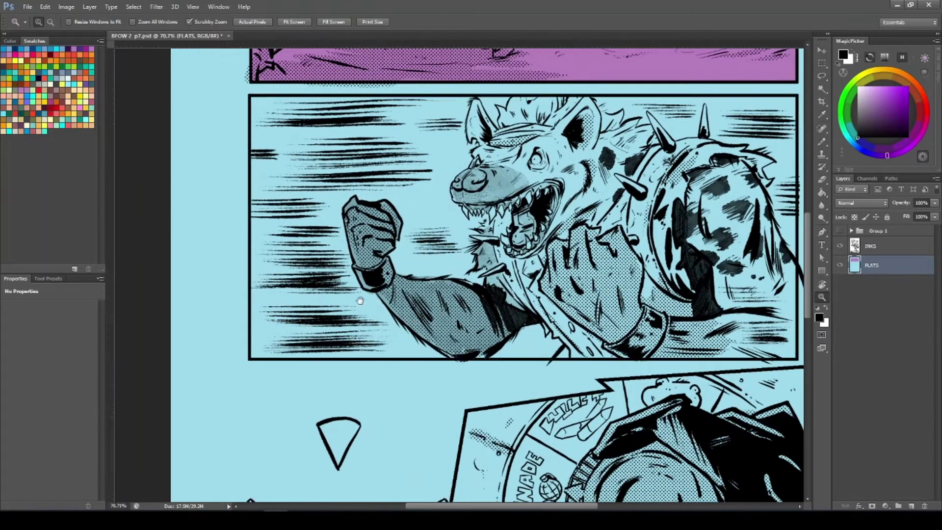
pyautogui.click(91, 56)
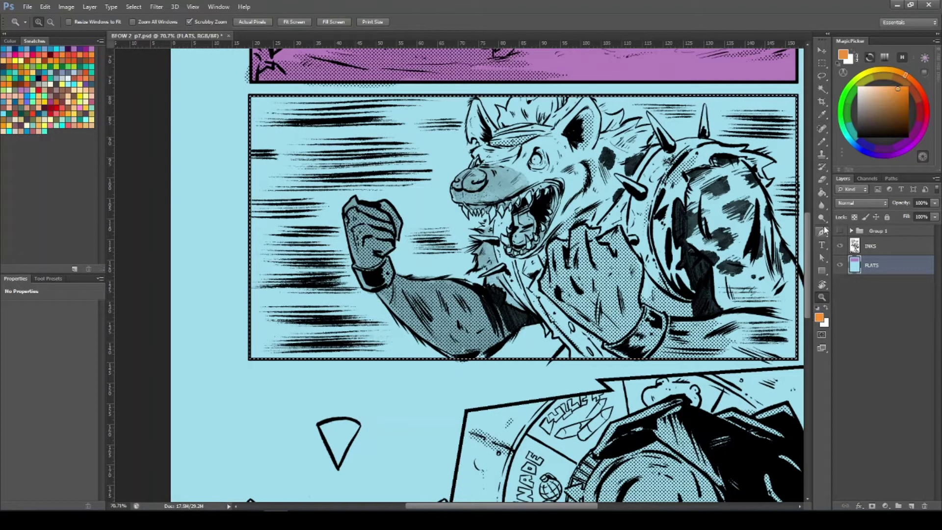
pyautogui.press('g')
pyautogui.click(590, 257)
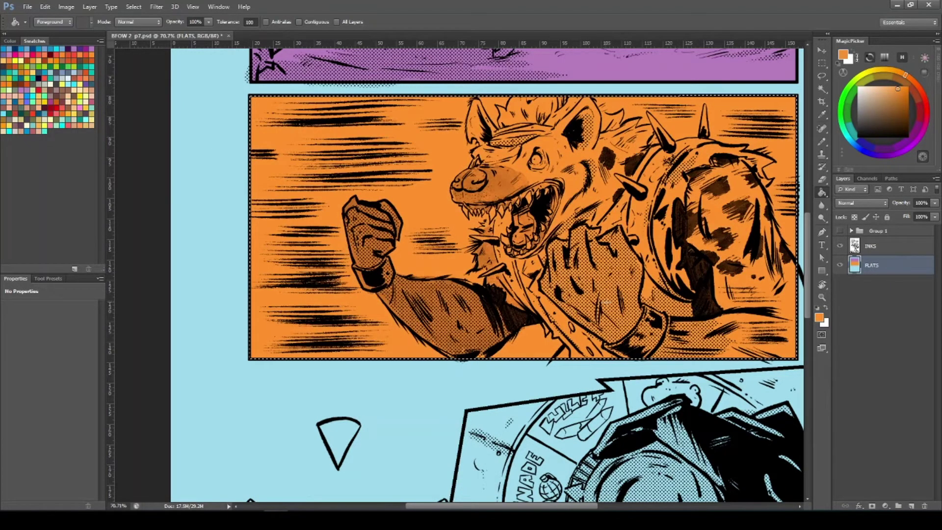
pyautogui.press('z')
pyautogui.moveTo(613, 305); pyautogui.dragTo(572, 312)
pyautogui.hotkey('ctrl', 'd')
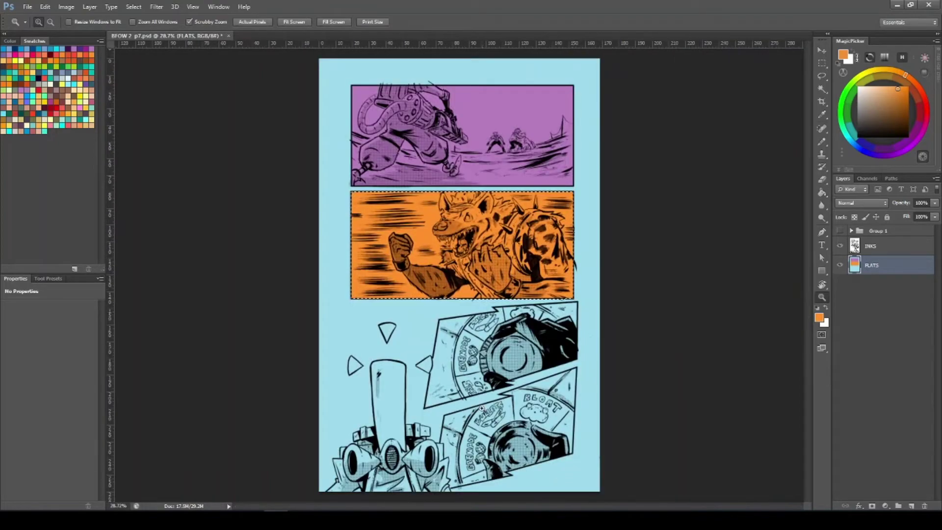
# Step: Select the upper slanted dial panel with the Lasso, following its jagged border and leaving out the triangular pointer overlapping its edge
pyautogui.moveTo(488, 358); pyautogui.dragTo(434, 313)
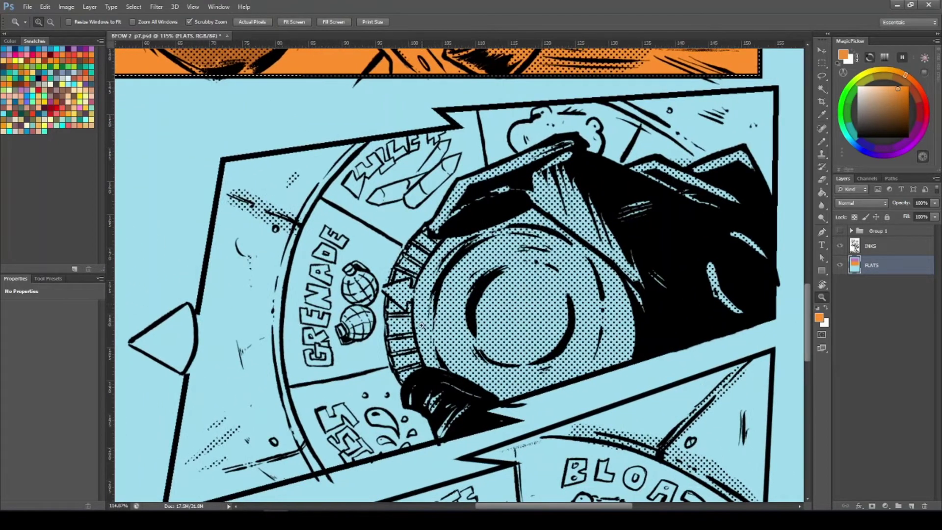
pyautogui.press('l')
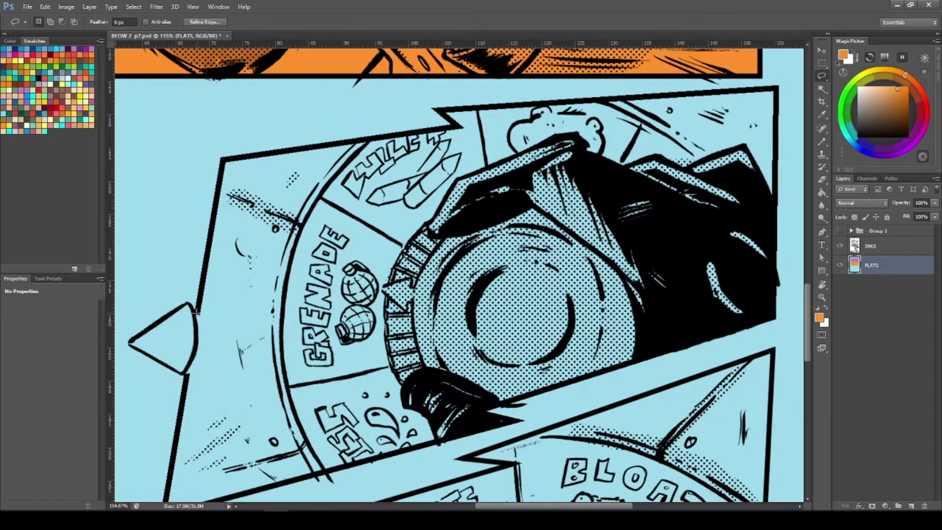
pyautogui.moveTo(196, 312)
pyautogui.mouseDown()
pyautogui.moveTo(254, 153)
pyautogui.moveTo(223, 158)
pyautogui.moveTo(460, 128)
pyautogui.moveTo(437, 109)
pyautogui.moveTo(731, 118)
pyautogui.moveTo(775, 88)
pyautogui.moveTo(750, 225)
pyautogui.moveTo(775, 316)
pyautogui.moveTo(728, 332)
pyautogui.moveTo(481, 353)
pyautogui.moveTo(147, 441)
pyautogui.moveTo(191, 374)
pyautogui.moveTo(187, 319)
pyautogui.mouseUp()
pyautogui.scroll(-1, 588, 350)
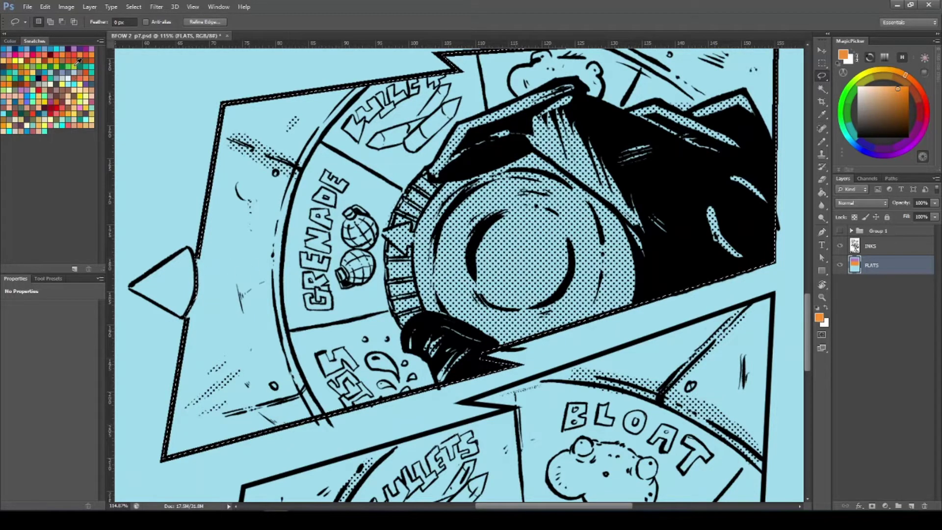
# Step: Fill the selected upper dial panel with green from the swatches using the Paint Bucket
pyautogui.click(91, 85)
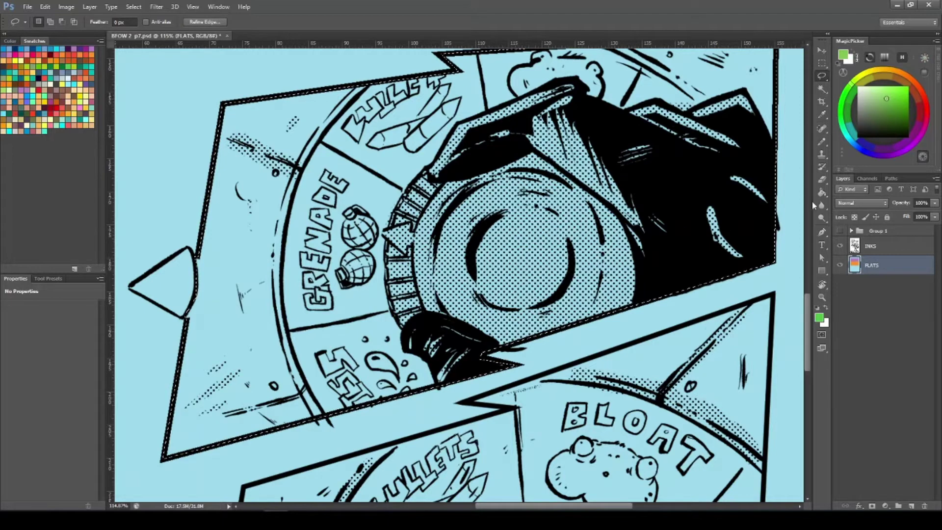
pyautogui.click(821, 192)
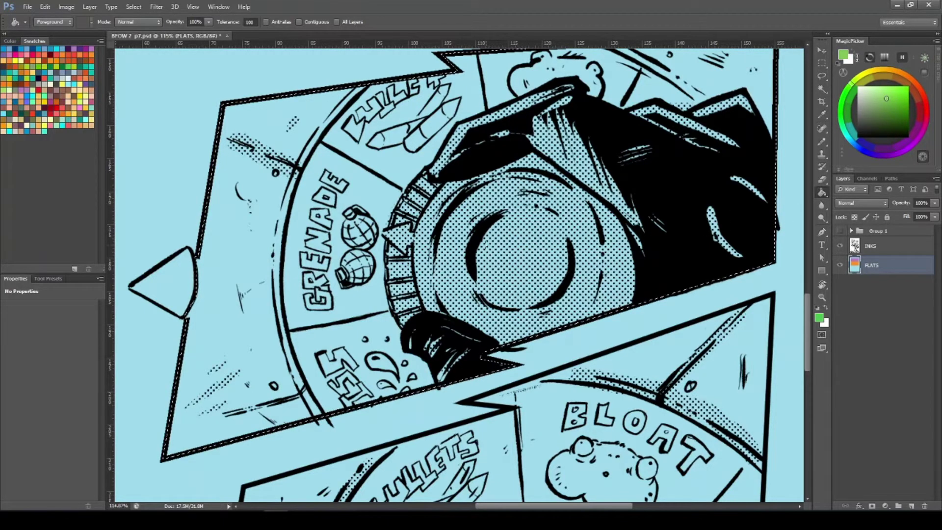
pyautogui.click(485, 246)
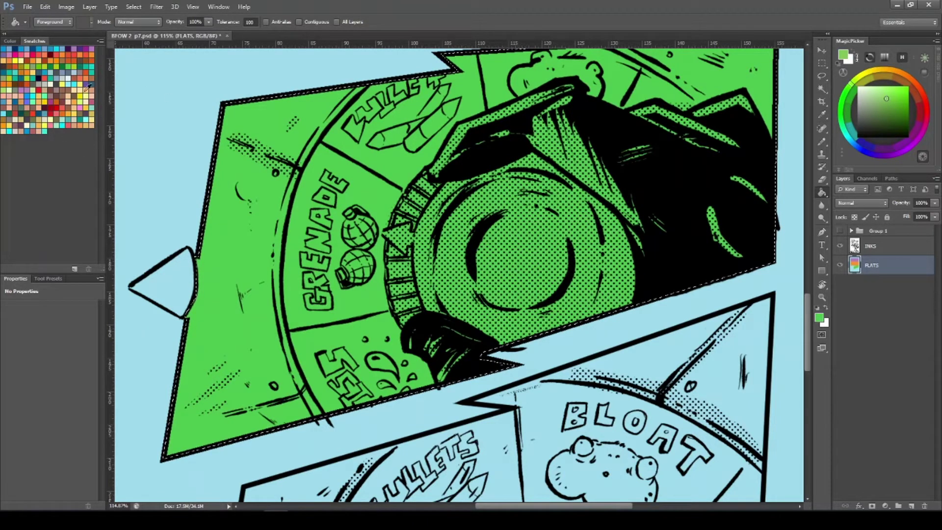
# Step: Hide the Swatches panel and show it again
pyautogui.click(223, 8)
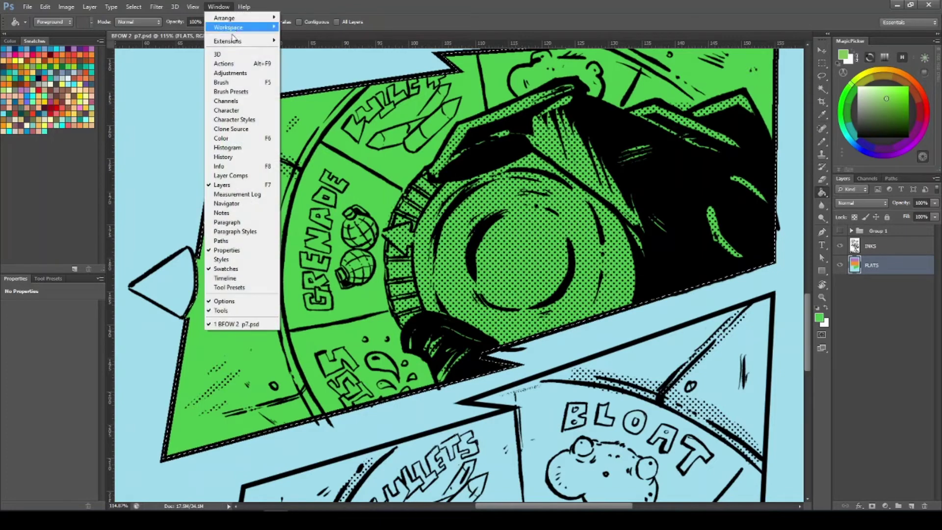
pyautogui.click(226, 270)
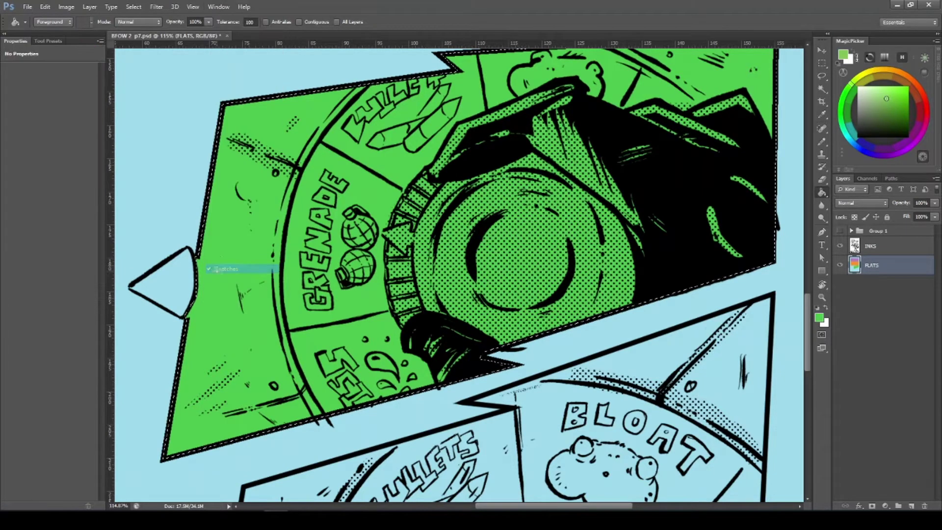
pyautogui.click(218, 7)
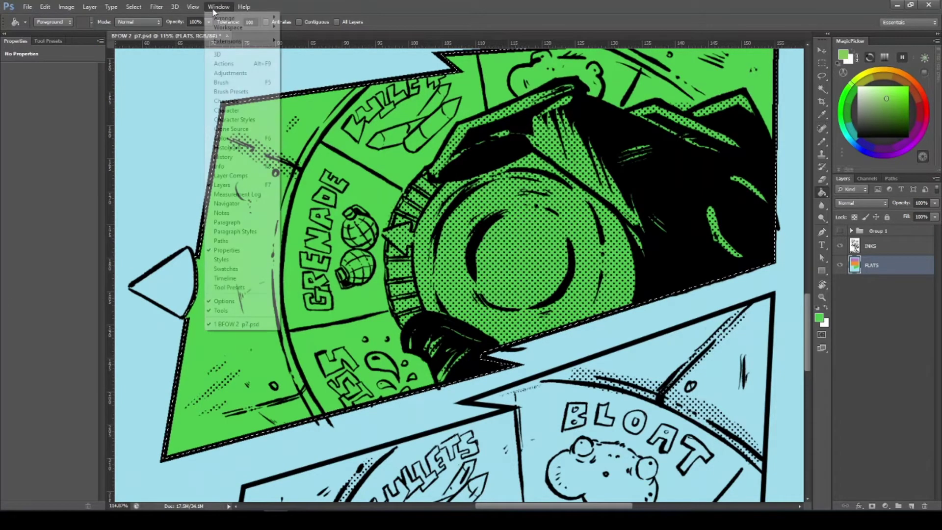
pyautogui.click(224, 271)
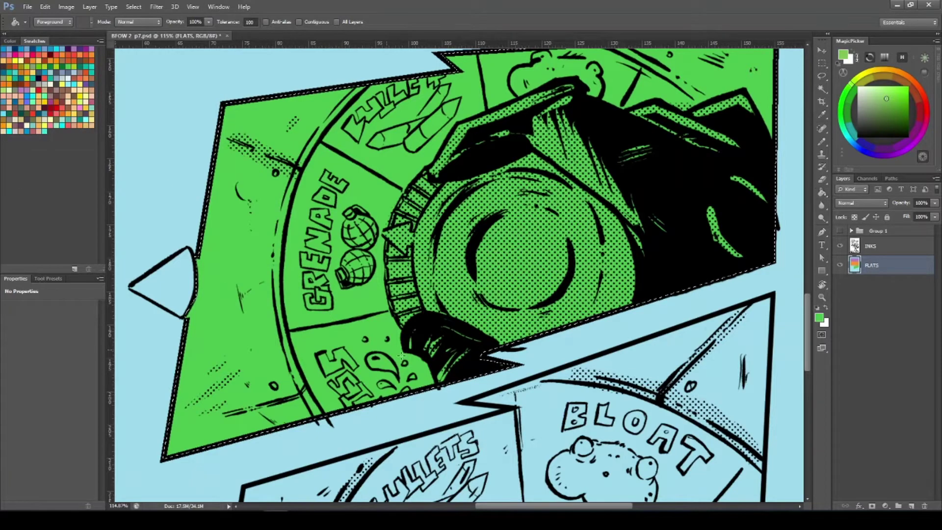
# Step: Select the lower slanted dial panel with the Lasso, following its jagged border and the outline of the figure overlapping its edge
pyautogui.moveTo(448, 360); pyautogui.dragTo(349, 360)
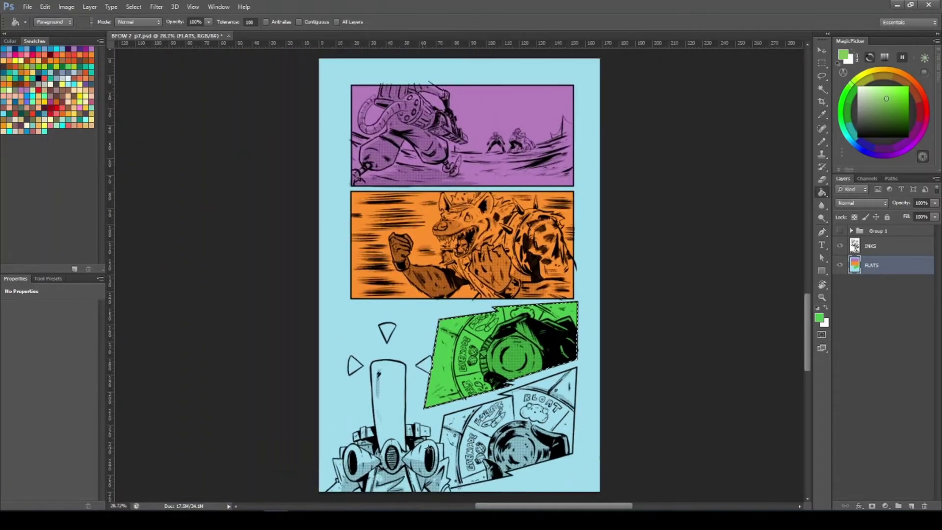
pyautogui.moveTo(488, 448); pyautogui.dragTo(547, 447)
pyautogui.moveTo(390, 484)
pyautogui.mouseDown()
pyautogui.moveTo(322, 374)
pyautogui.moveTo(388, 355)
pyautogui.mouseUp()
pyautogui.press('l')
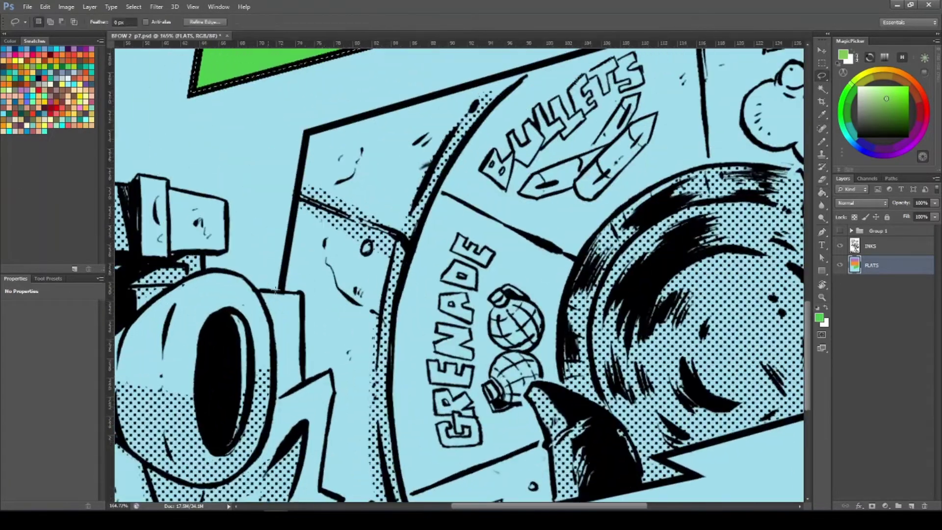
pyautogui.keyDown('alt'); pyautogui.click(282, 289); pyautogui.keyUp('alt')
pyautogui.keyDown('alt'); pyautogui.click(310, 132); pyautogui.keyUp('alt')
pyautogui.moveTo(687, 61)
pyautogui.mouseDown()
pyautogui.moveTo(684, 103)
pyautogui.moveTo(609, 111)
pyautogui.mouseUp()
pyautogui.keyDown('alt'); pyautogui.click(619, 69); pyautogui.keyUp('alt')
pyautogui.keyDown('alt'); pyautogui.click(546, 60); pyautogui.keyUp('alt')
pyautogui.moveTo(548, 60)
pyautogui.mouseDown()
pyautogui.moveTo(458, 177)
pyautogui.moveTo(409, 206)
pyautogui.mouseUp()
pyautogui.moveTo(747, 80); pyautogui.dragTo(638, 105)
pyautogui.click(742, 73)
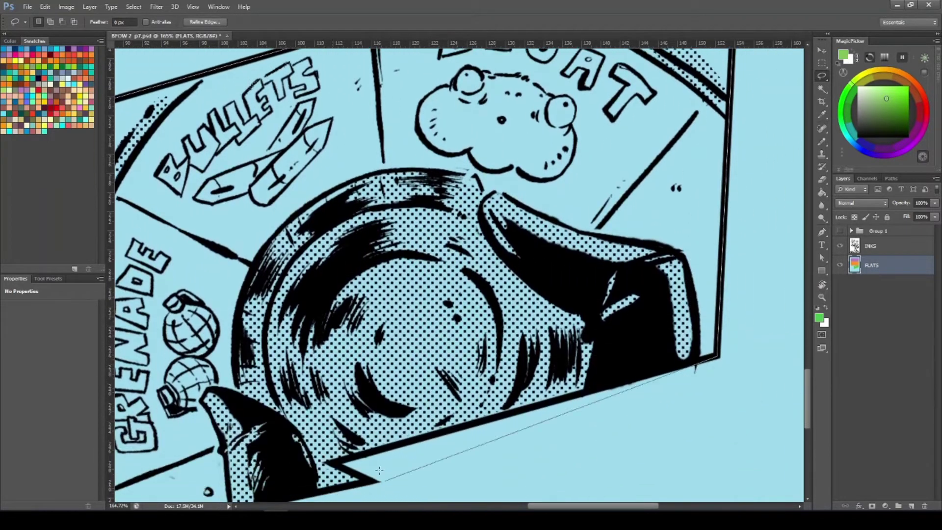
pyautogui.click(719, 357)
pyautogui.click(375, 484)
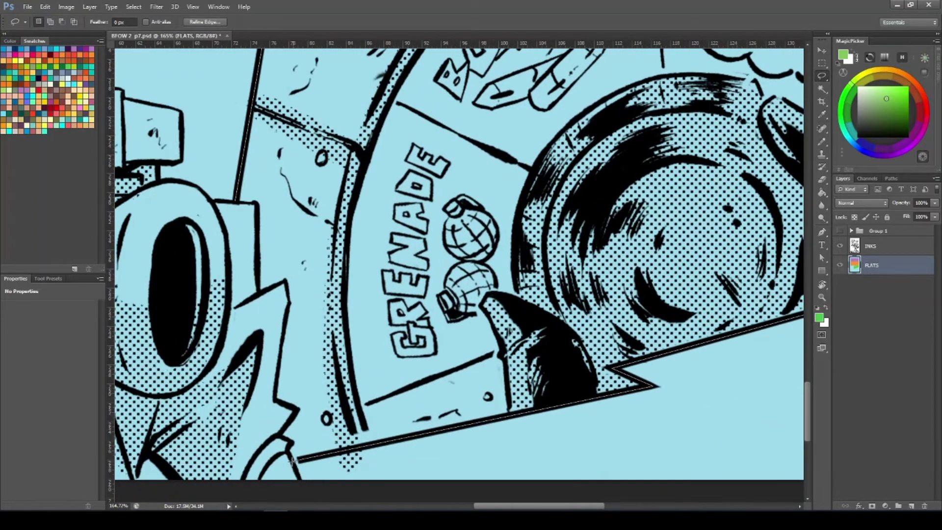
pyautogui.click(292, 461)
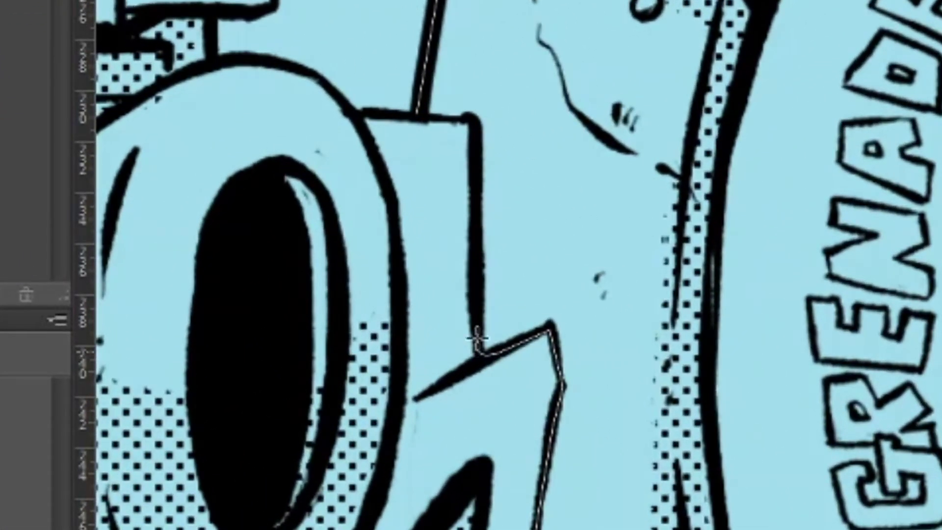
pyautogui.click(475, 119)
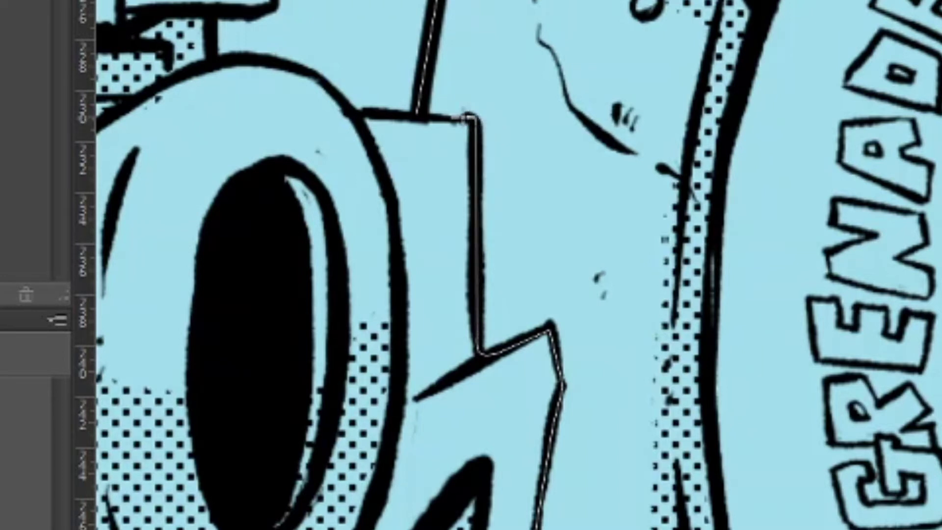
pyautogui.doubleClick(420, 120)
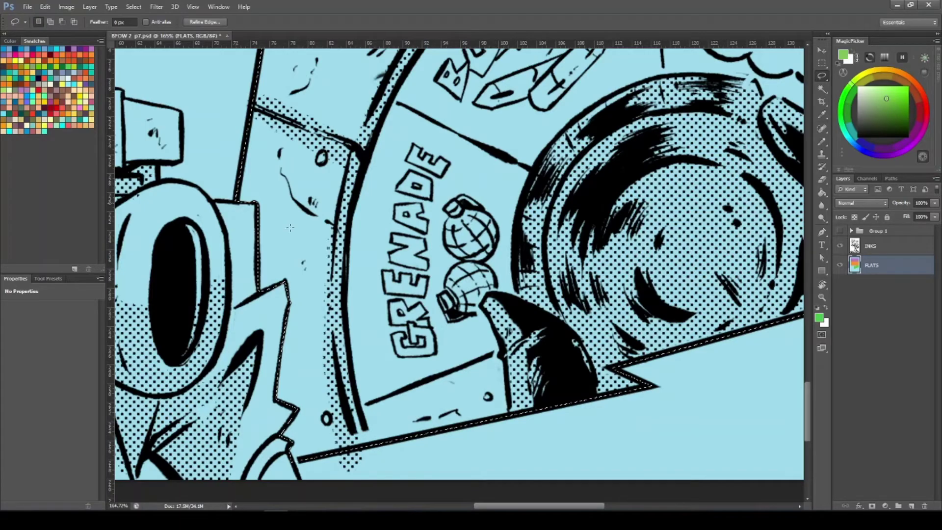
# Step: Fill the selected lower dial panel with yellow from the swatches using the Paint Bucket
pyautogui.hotkey('ctrl', 'space')
pyautogui.moveTo(425, 304); pyautogui.dragTo(235, 165)
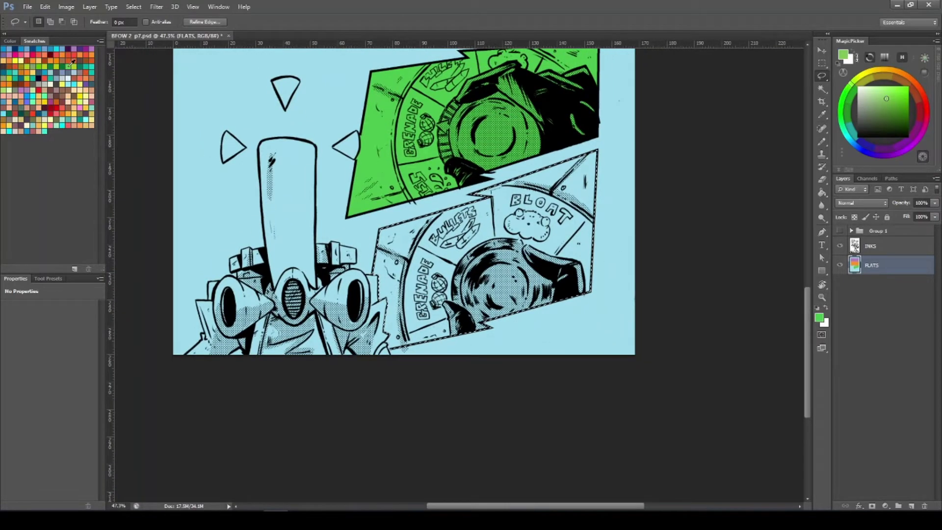
pyautogui.click(62, 84)
pyautogui.press('g')
pyautogui.click(441, 274)
pyautogui.hotkey('ctrl', 'space')
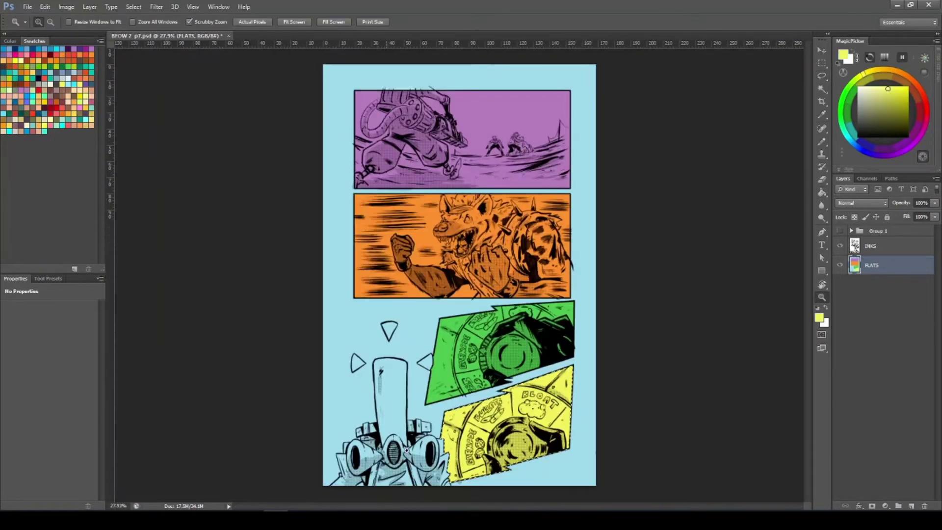
pyautogui.moveTo(383, 448); pyautogui.dragTo(430, 443)
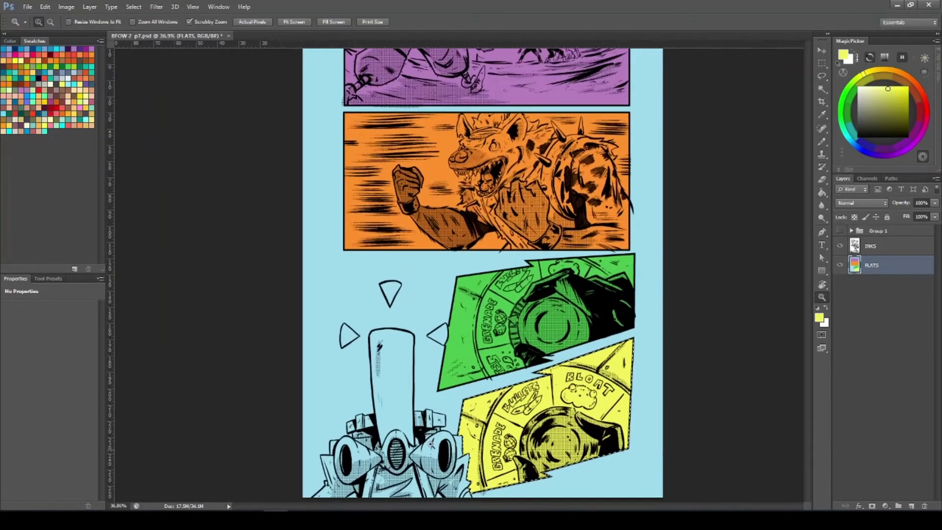
pyautogui.hotkey('ctrl', 'space')
pyautogui.moveTo(435, 344); pyautogui.dragTo(514, 331)
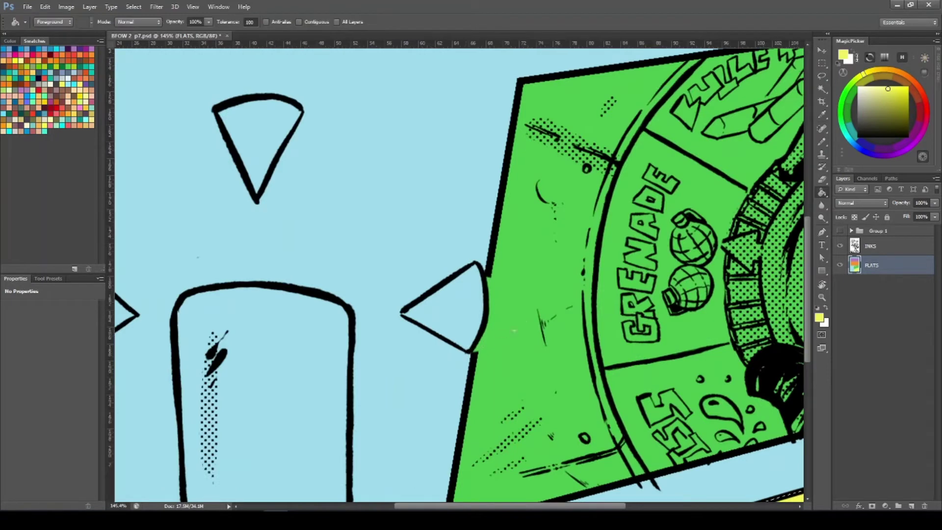
pyautogui.press('l')
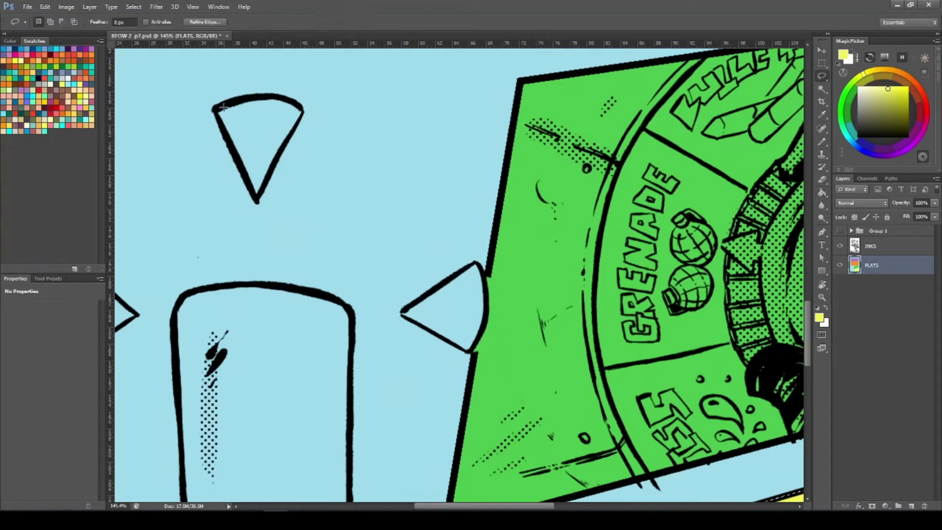
pyautogui.moveTo(217, 106); pyautogui.dragTo(215, 109)
pyautogui.press('shift')
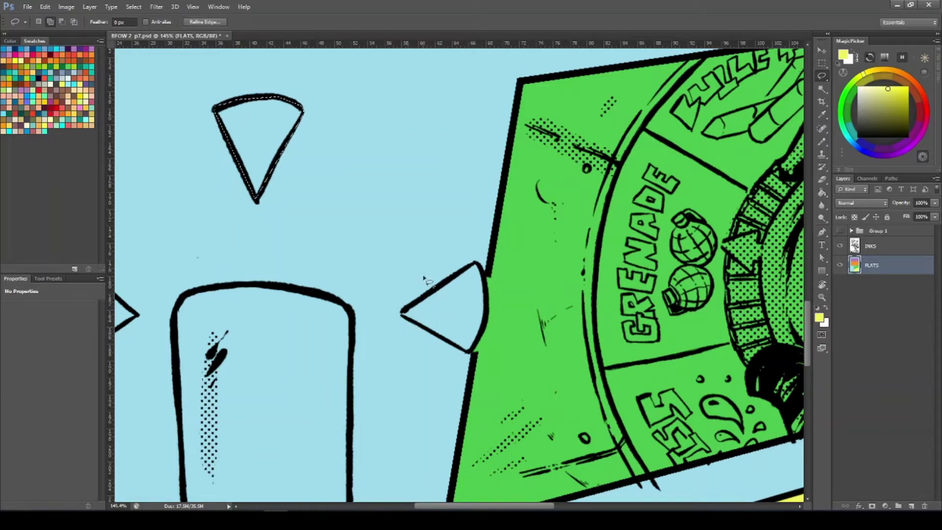
pyautogui.moveTo(378, 146)
pyautogui.mouseDown()
pyautogui.moveTo(388, 204)
pyautogui.moveTo(400, 212)
pyautogui.mouseUp()
pyautogui.hotkey('ctrl', 'z')
pyautogui.press('g')
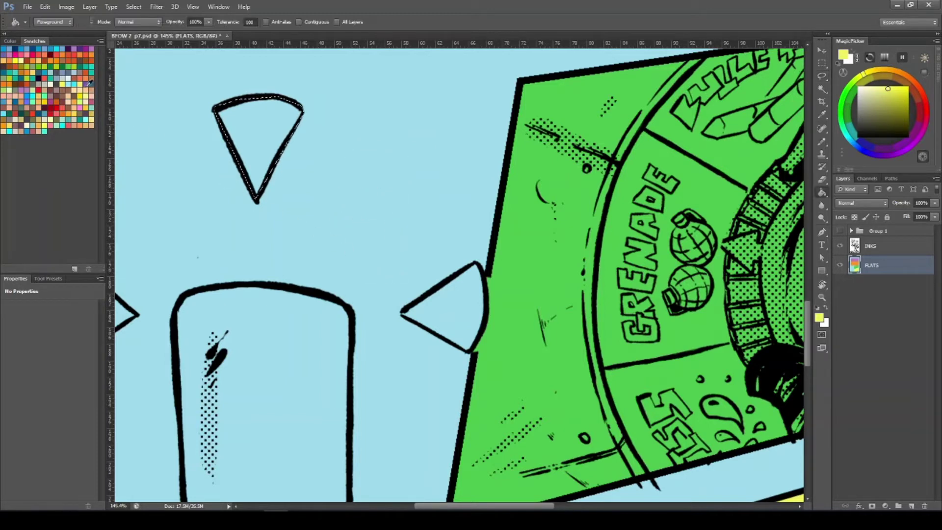
pyautogui.press('l')
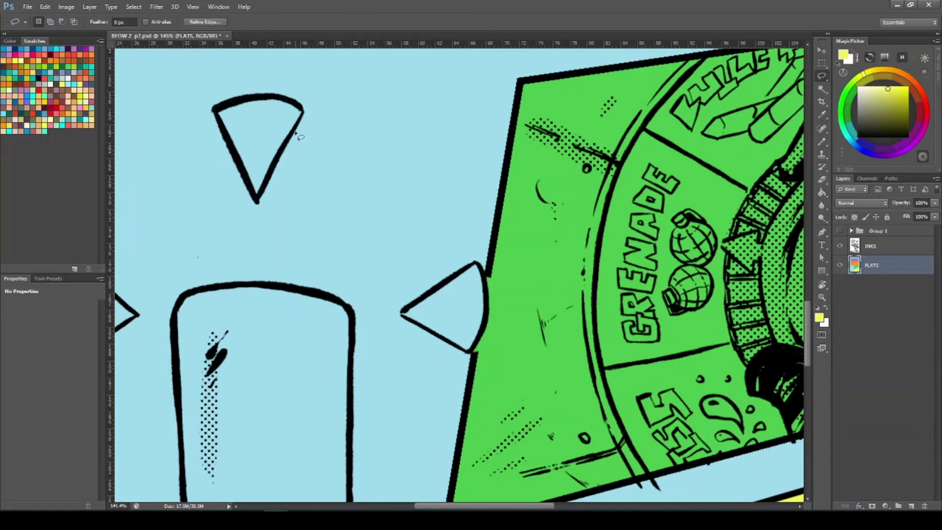
pyautogui.hotkey('ctrl', 'd')
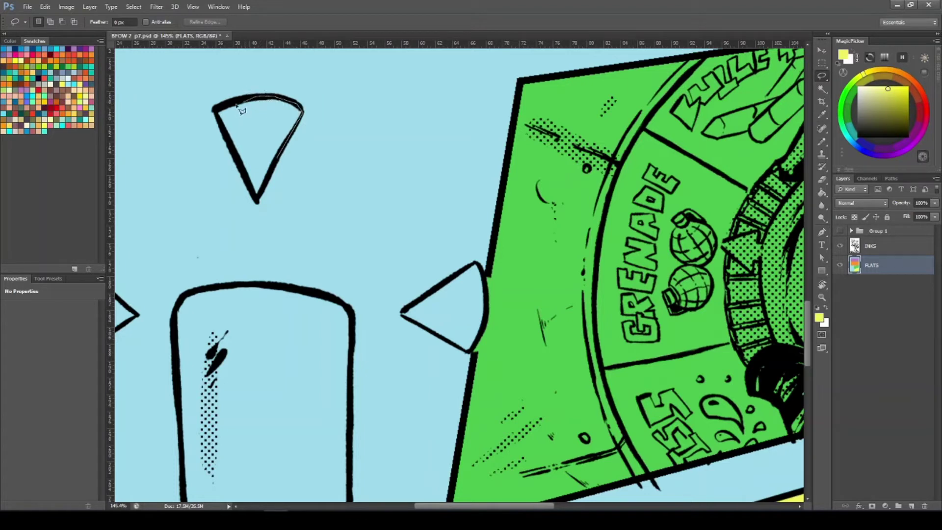
# Step: Lasso the triangular pointer above the tall barrel, fill it with dusky pink from the swatches, and deselect it
pyautogui.moveTo(242, 111)
pyautogui.mouseDown()
pyautogui.moveTo(217, 112)
pyautogui.moveTo(246, 199)
pyautogui.moveTo(264, 198)
pyautogui.moveTo(277, 161)
pyautogui.mouseUp()
pyautogui.click(91, 102)
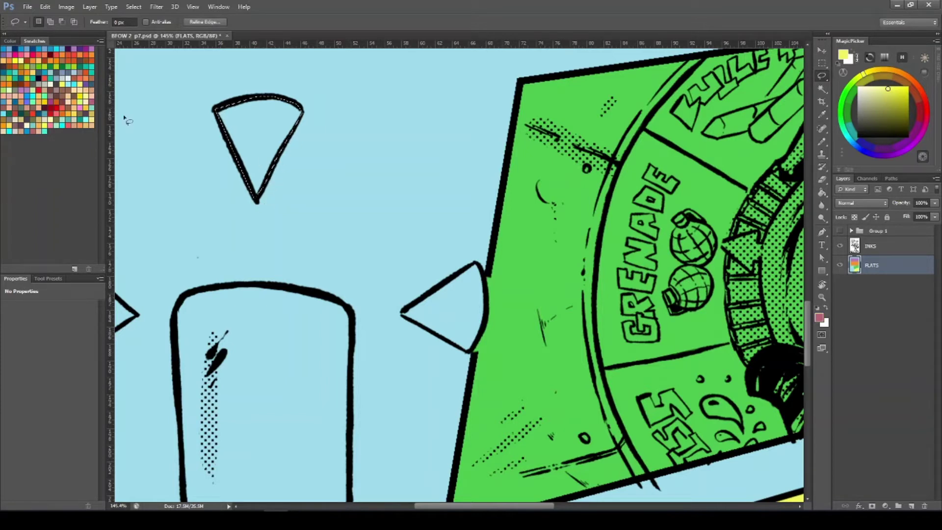
pyautogui.press('g')
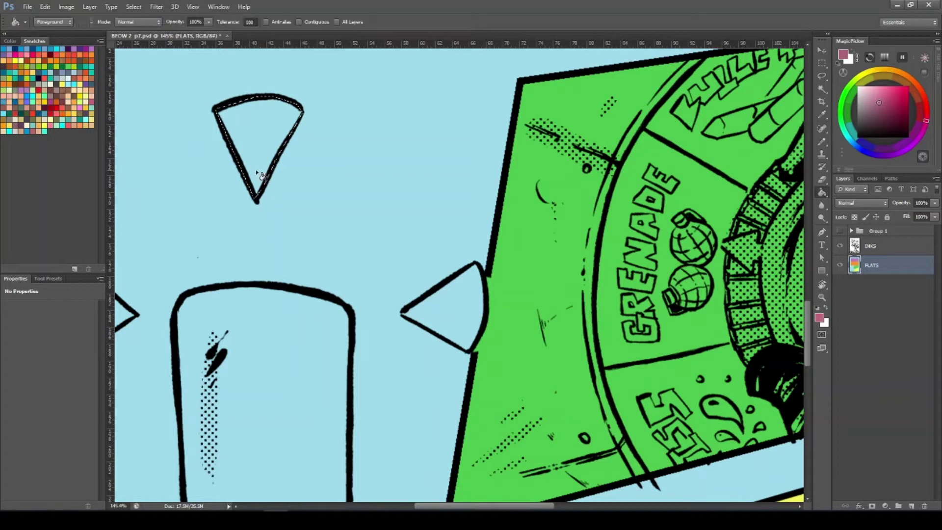
pyautogui.click(261, 180)
pyautogui.hotkey('ctrl', 'd')
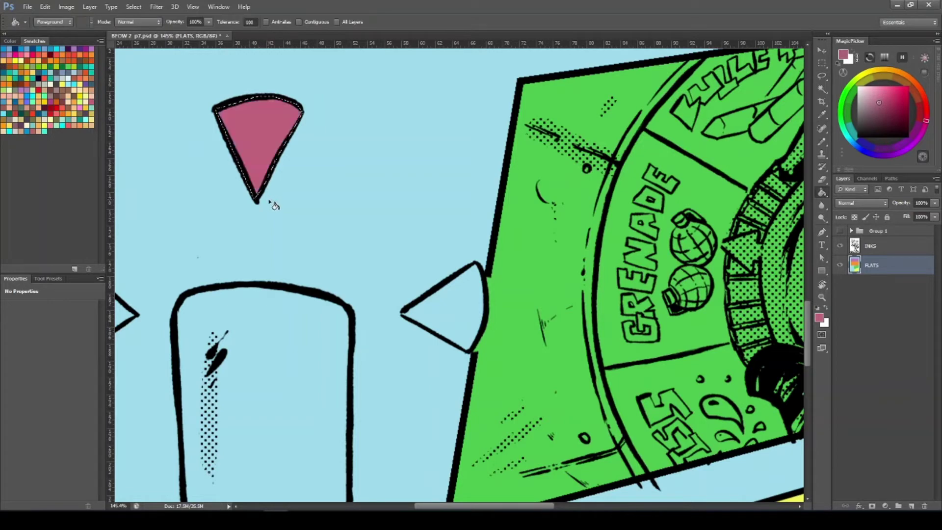
# Step: Lasso the triangular pointer to the left of the barrel, fill it with the same dusky pink, and deselect it
pyautogui.press('z')
pyautogui.moveTo(273, 204); pyautogui.dragTo(226, 206)
pyautogui.press('z')
pyautogui.moveTo(216, 273); pyautogui.dragTo(285, 286)
pyautogui.scroll(3, 286, 287)
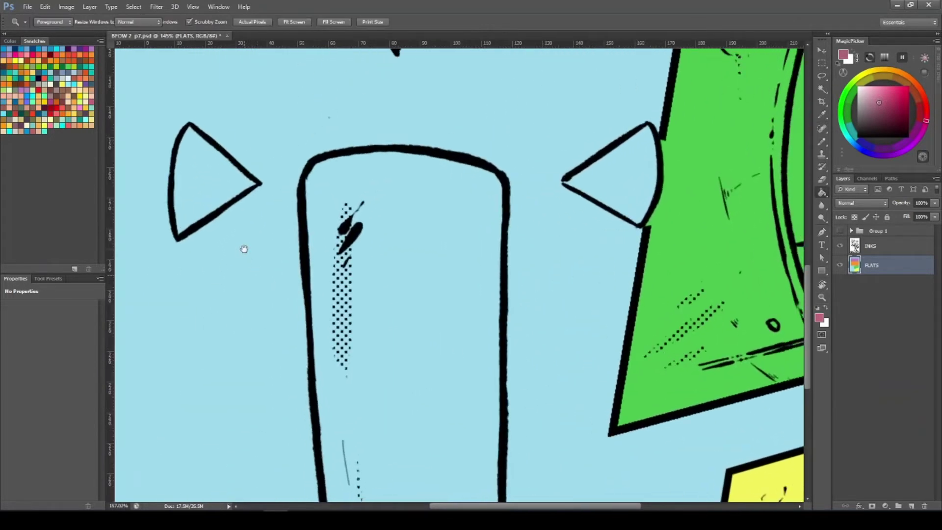
pyautogui.press('l')
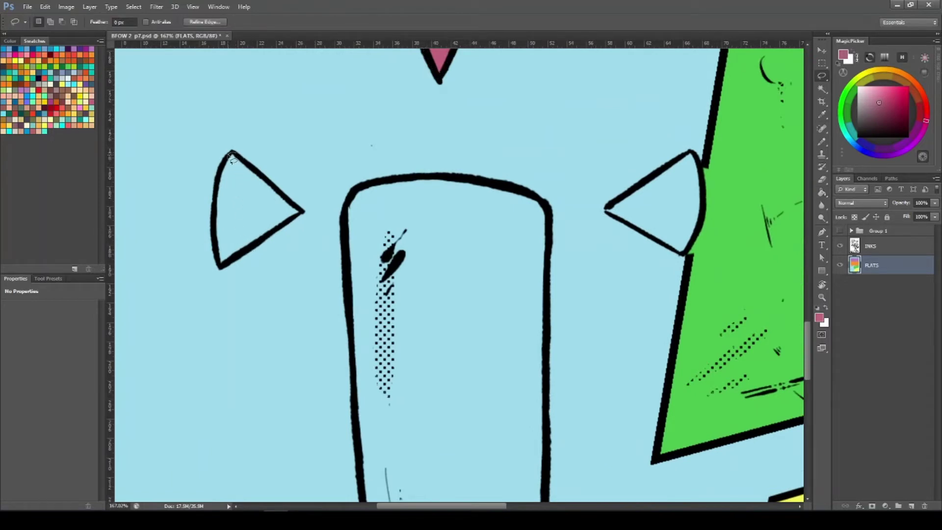
pyautogui.moveTo(232, 156)
pyautogui.mouseDown()
pyautogui.moveTo(215, 236)
pyautogui.moveTo(221, 272)
pyautogui.moveTo(307, 219)
pyautogui.moveTo(233, 154)
pyautogui.mouseUp()
pyautogui.press('g')
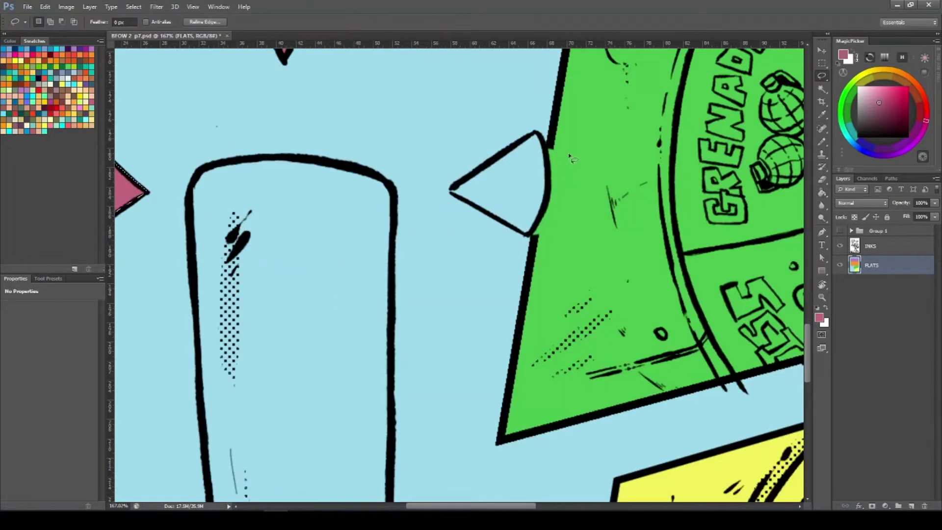
pyautogui.hotkey('ctrl', 'd')
# Step: Lasso the pointer beside the green panel, overlapping loosely into the green, and fill only its light blue area with dusky pink
pyautogui.moveTo(531, 145)
pyautogui.mouseDown()
pyautogui.moveTo(461, 179)
pyautogui.moveTo(526, 239)
pyautogui.mouseUp()
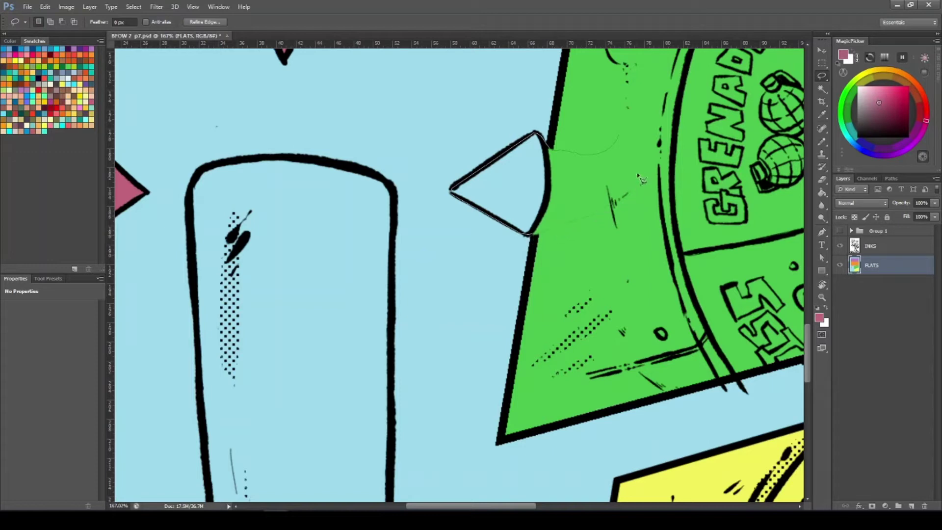
pyautogui.moveTo(627, 144); pyautogui.dragTo(630, 147)
pyautogui.press('g')
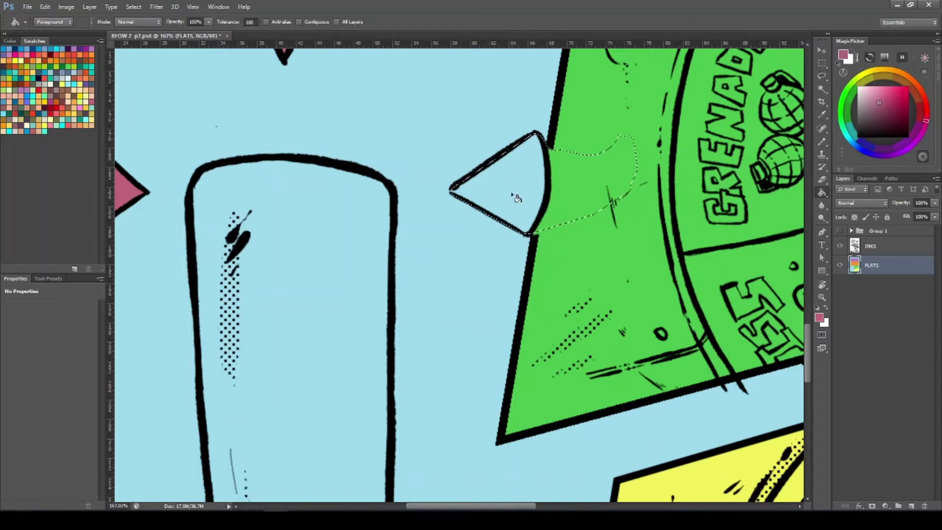
pyautogui.click(521, 199)
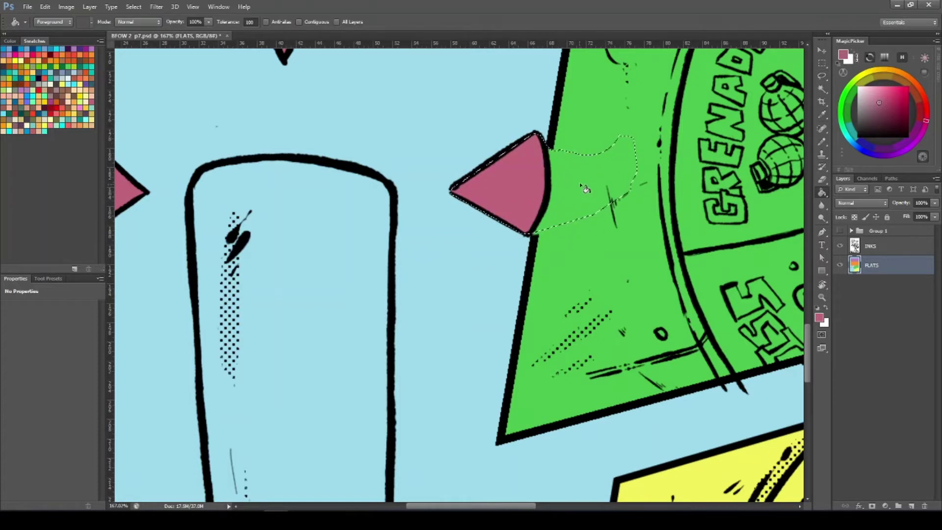
pyautogui.click(588, 214)
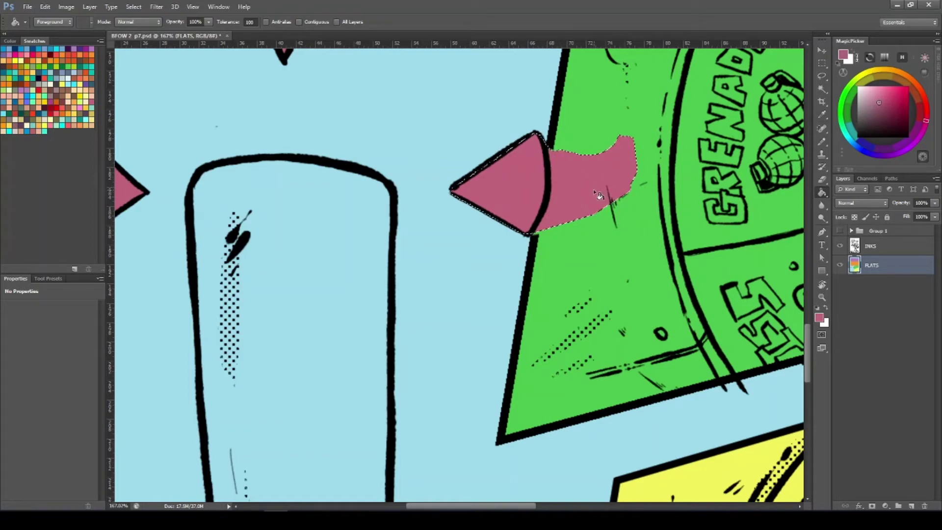
pyautogui.hotkey('ctrl', 'z')
# Step: Select the whole figure with the tall barrel using the Lasso, following its outline down to the page's lower edge
pyautogui.moveTo(525, 239); pyautogui.dragTo(486, 248)
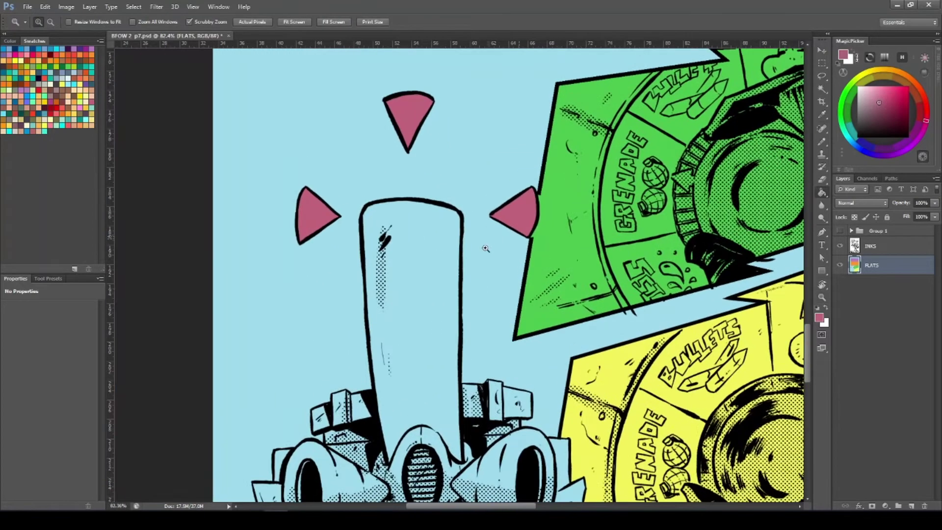
pyautogui.moveTo(372, 392); pyautogui.dragTo(346, 176)
pyautogui.click(259, 351)
pyautogui.moveTo(260, 351); pyautogui.dragTo(314, 353)
pyautogui.press('l')
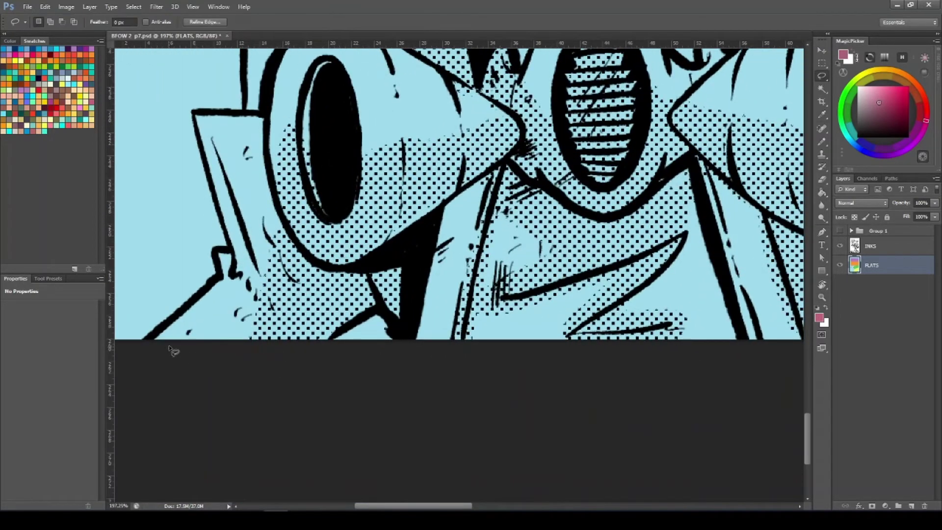
pyautogui.click(147, 340)
pyautogui.moveTo(224, 265)
pyautogui.mouseDown()
pyautogui.moveTo(198, 120)
pyautogui.moveTo(301, 13)
pyautogui.moveTo(247, 158)
pyautogui.moveTo(297, 115)
pyautogui.moveTo(371, 80)
pyautogui.moveTo(341, 80)
pyautogui.moveTo(329, 117)
pyautogui.moveTo(387, 90)
pyautogui.moveTo(400, 70)
pyautogui.moveTo(833, 55)
pyautogui.moveTo(453, 120)
pyautogui.moveTo(451, 6)
pyautogui.moveTo(417, 77)
pyautogui.moveTo(430, 6)
pyautogui.moveTo(406, 99)
pyautogui.moveTo(435, 14)
pyautogui.moveTo(415, 99)
pyautogui.moveTo(462, 71)
pyautogui.moveTo(561, 72)
pyautogui.moveTo(643, 97)
pyautogui.moveTo(651, 147)
pyautogui.moveTo(635, 476)
pyautogui.moveTo(649, 468)
pyautogui.moveTo(662, 418)
pyautogui.moveTo(747, 415)
pyautogui.moveTo(780, 431)
pyautogui.moveTo(738, 438)
pyautogui.moveTo(745, 476)
pyautogui.moveTo(745, 434)
pyautogui.moveTo(719, 457)
pyautogui.moveTo(766, 467)
pyautogui.moveTo(729, 393)
pyautogui.moveTo(760, 398)
pyautogui.moveTo(726, 478)
pyautogui.moveTo(719, 462)
pyautogui.moveTo(548, 466)
pyautogui.moveTo(559, 440)
pyautogui.moveTo(525, 448)
pyautogui.moveTo(237, 438)
pyautogui.moveTo(113, 479)
pyautogui.moveTo(231, 432)
pyautogui.moveTo(184, 460)
pyautogui.moveTo(210, 475)
pyautogui.mouseUp()
pyautogui.moveTo(366, 430); pyautogui.dragTo(351, 446)
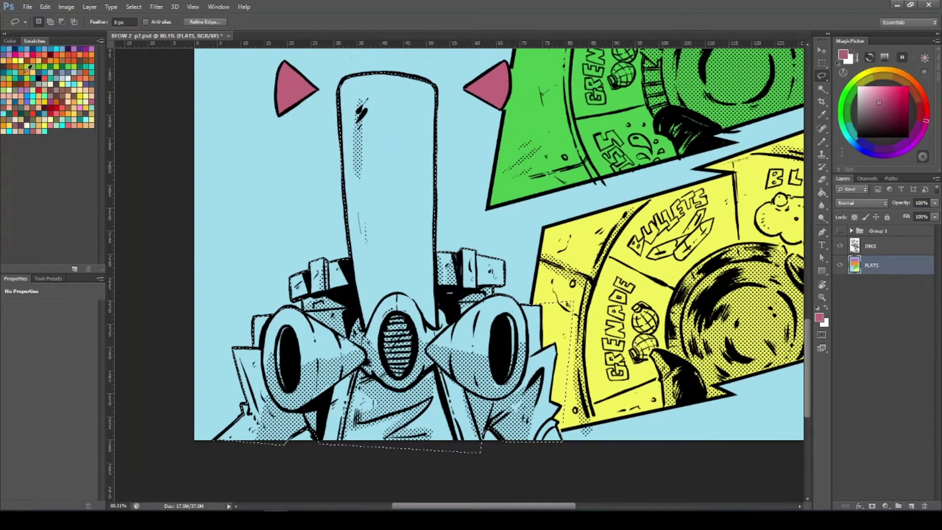
# Step: Fill the selected figure with bright pink from the swatches using the Paint Bucket, and deselect it
pyautogui.click(27, 52)
pyautogui.press('g')
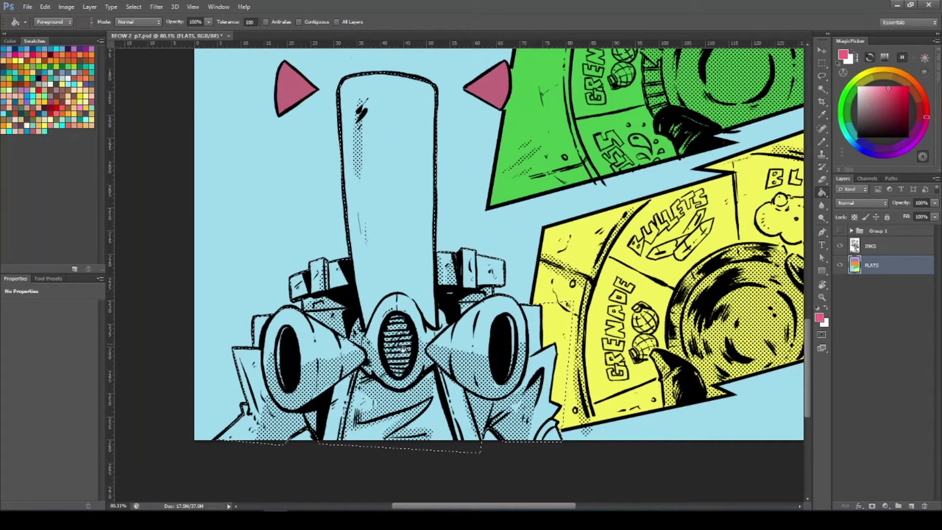
pyautogui.click(414, 284)
pyautogui.hotkey('ctrl', '-')
pyautogui.hotkey('ctrl', '-')
pyautogui.hotkey('ctrl', '-')
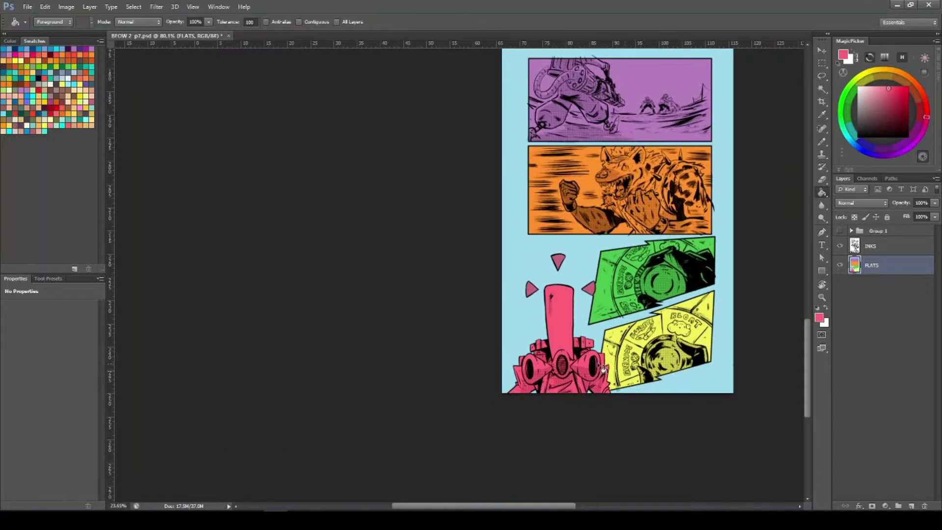
pyautogui.hotkey('ctrl', '0')
pyautogui.press('l')
pyautogui.hotkey('ctrl', 'd')
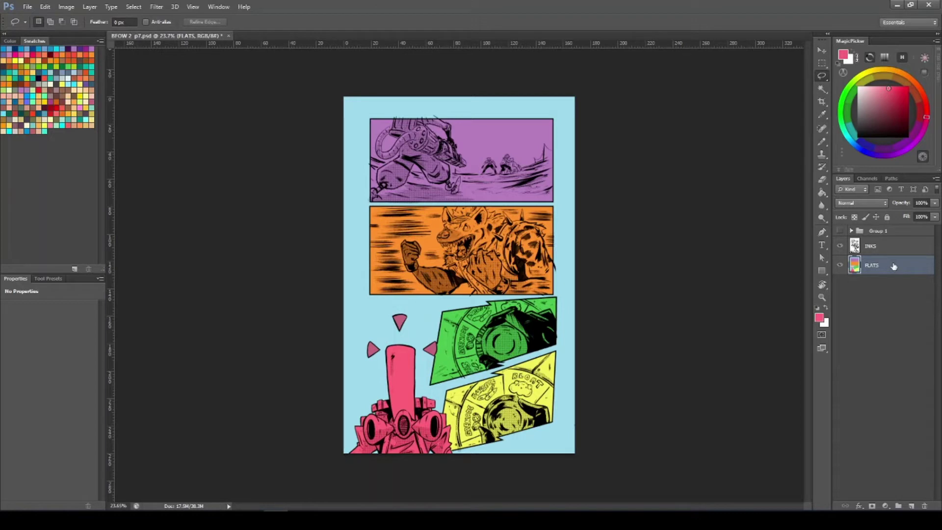
# Step: Duplicate the FLATS layer and rename the original layer as PANELS
pyautogui.hotkey('ctrl', 'j')
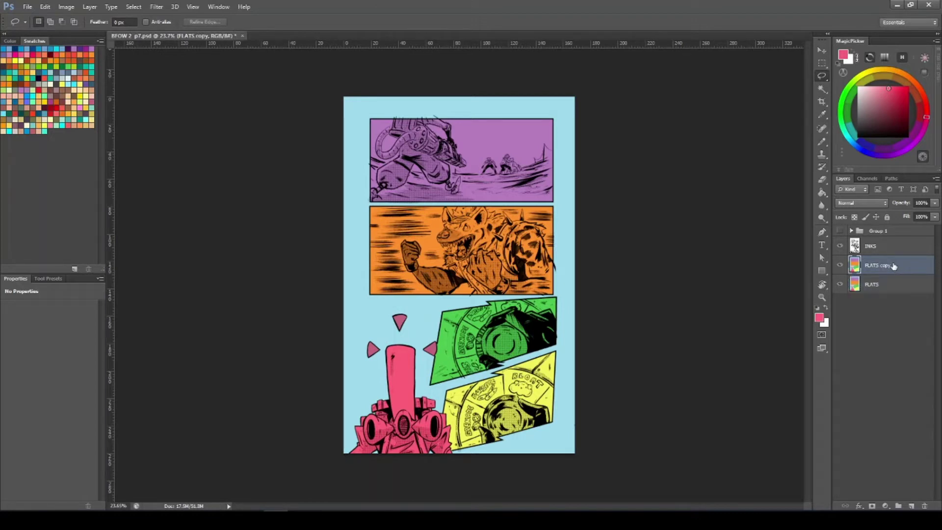
pyautogui.doubleClick(873, 286)
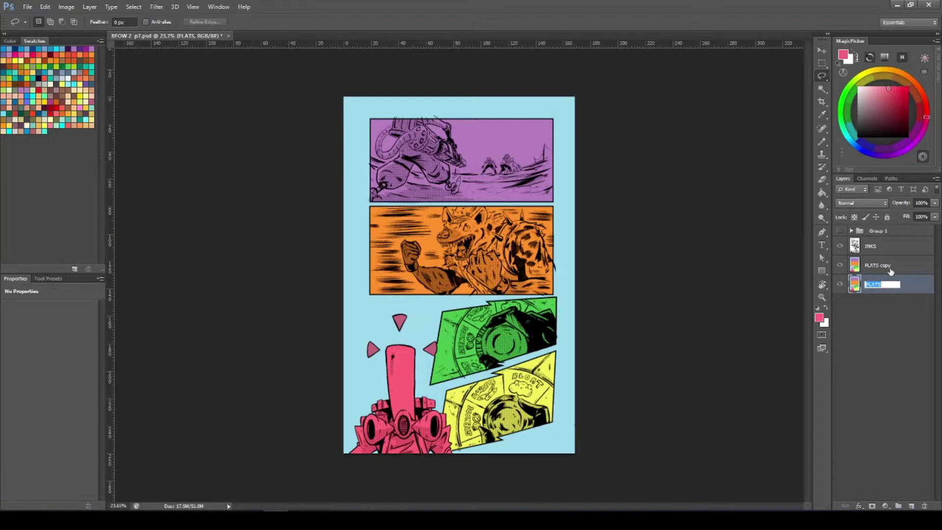
pyautogui.write('PANELS')
pyautogui.press('Return')
# Step: Rename the duplicated layer above PANELS as FLATS and clear the layer selection
pyautogui.doubleClick(878, 265)
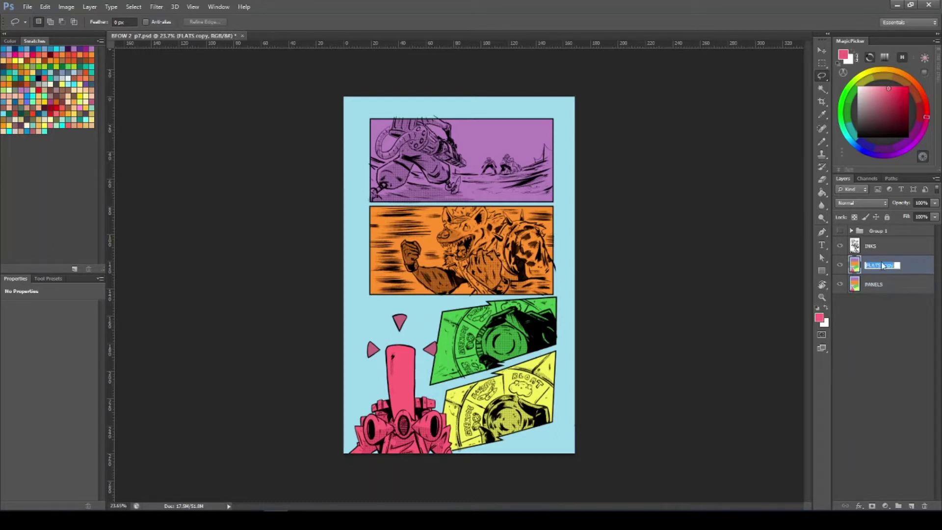
pyautogui.click(897, 265)
pyautogui.click(875, 342)
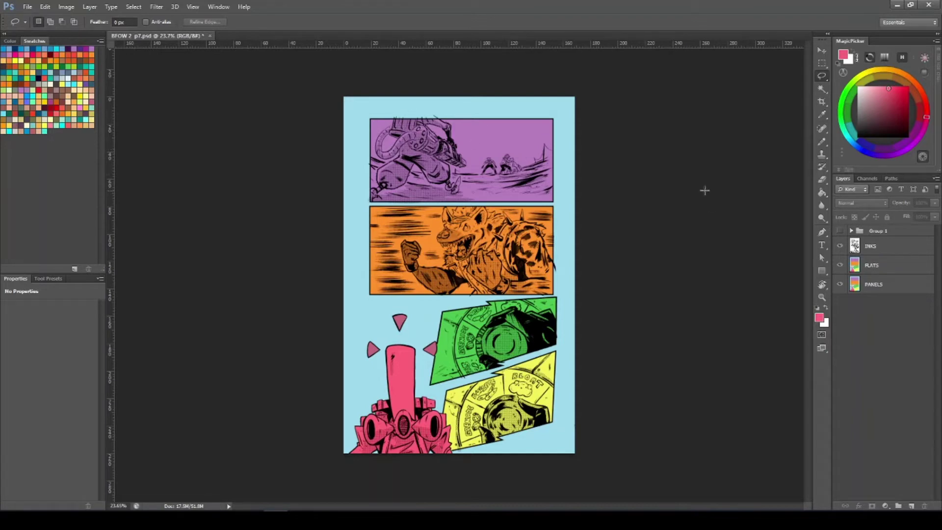
# Step: Select the purple, orange, green and yellow panels together on the PANELS layer using the Magic Wand
pyautogui.click(876, 280)
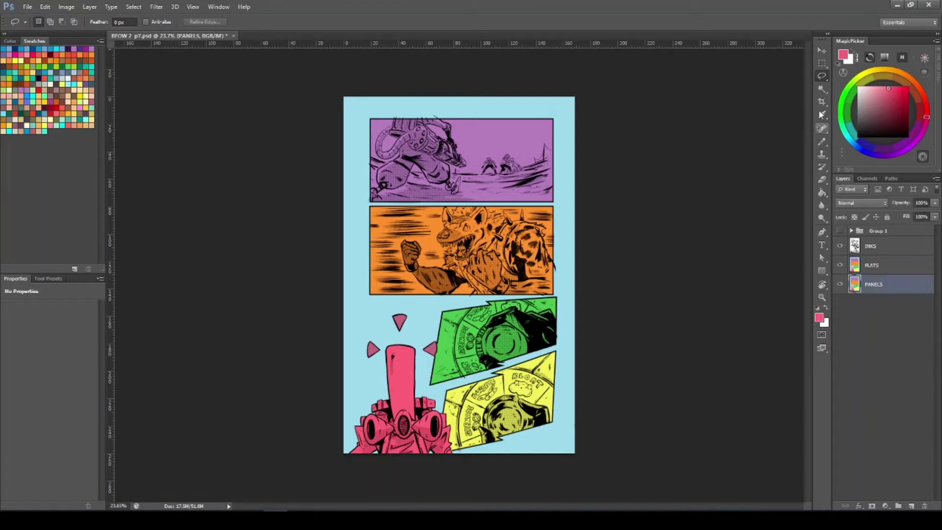
pyautogui.click(821, 92)
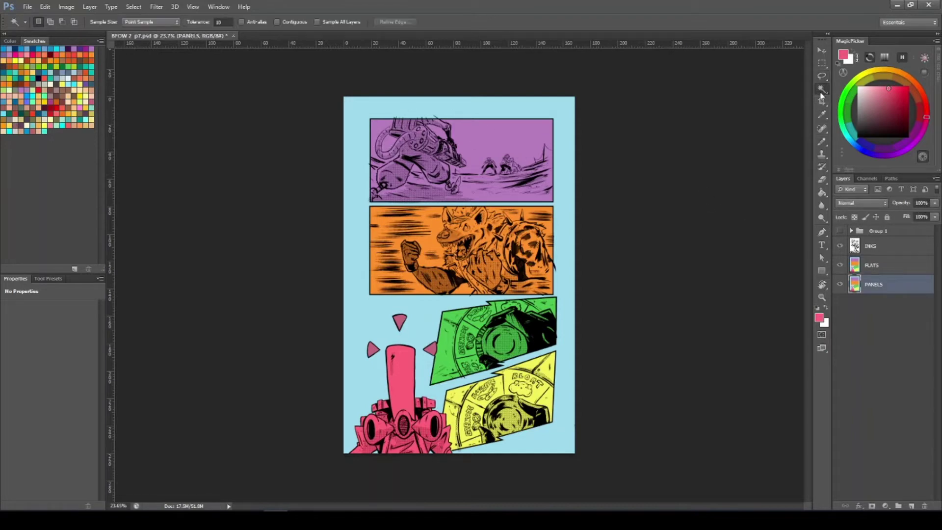
pyautogui.click(475, 147)
pyautogui.keyDown('shift'); pyautogui.click(549, 279); pyautogui.keyUp('shift')
pyautogui.keyDown('shift'); pyautogui.click(542, 314); pyautogui.keyUp('shift')
pyautogui.keyDown('shift'); pyautogui.click(541, 373); pyautogui.keyUp('shift')
# Step: Try filling the selected panels on the PANELS layer with yellow-green, briefly hiding the FLATS layer to compare
pyautogui.click(862, 74)
pyautogui.click(901, 92)
pyautogui.click(821, 192)
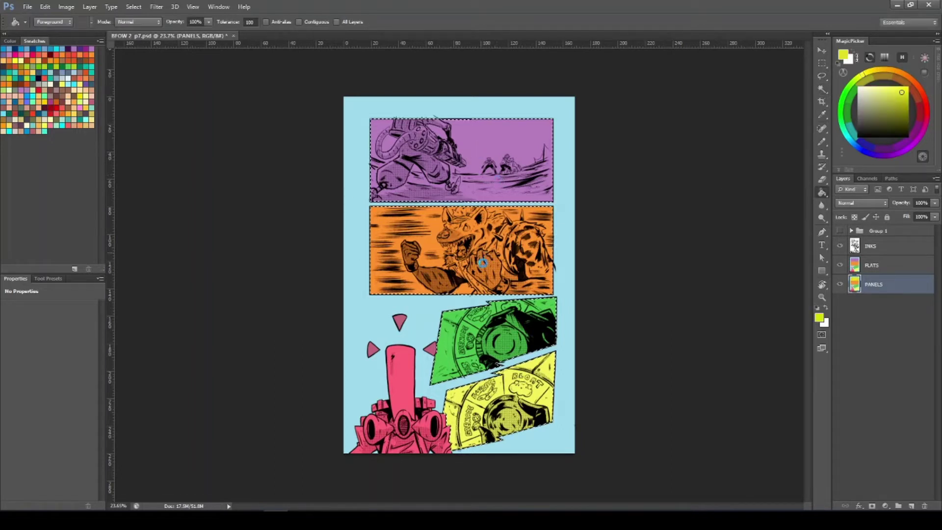
pyautogui.click(487, 340)
pyautogui.click(840, 266)
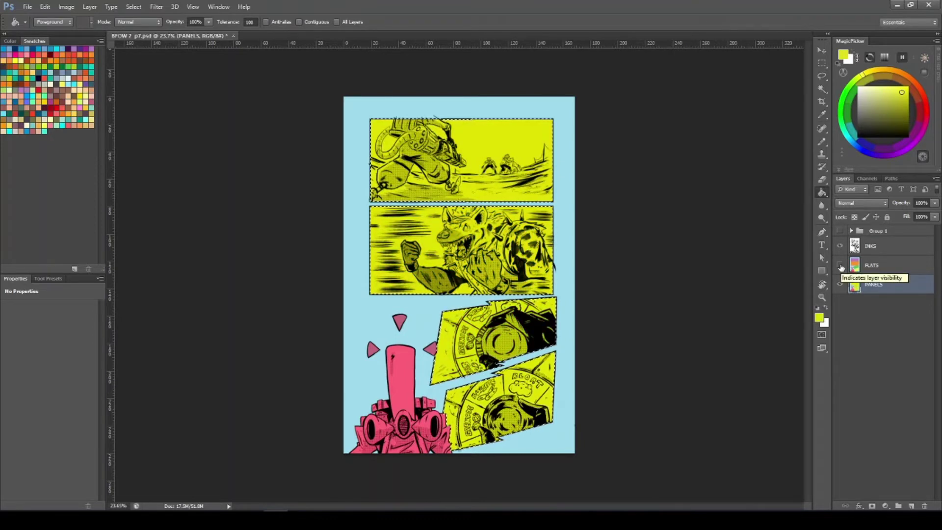
pyautogui.click(840, 265)
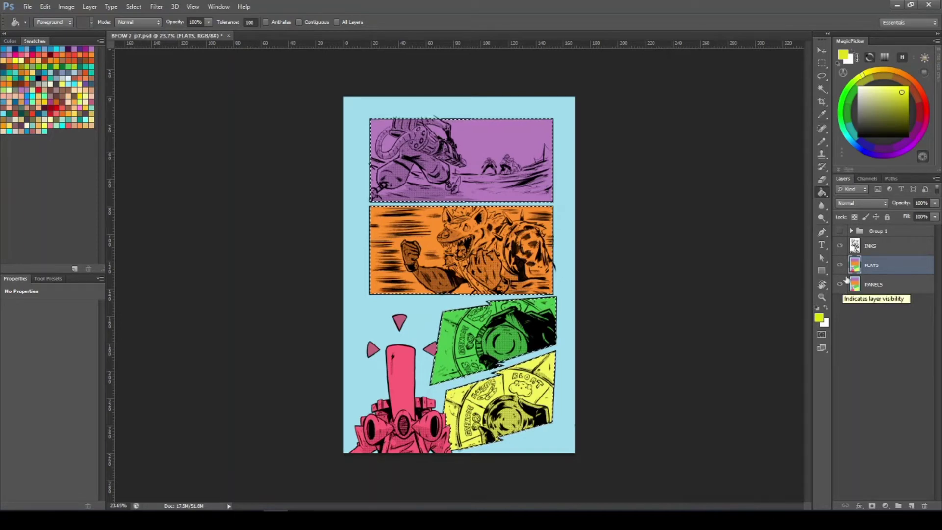
# Step: Clear the selection and hide the PANELS layer, leaving only the INKS and FLATS layers visible
pyautogui.click(841, 266)
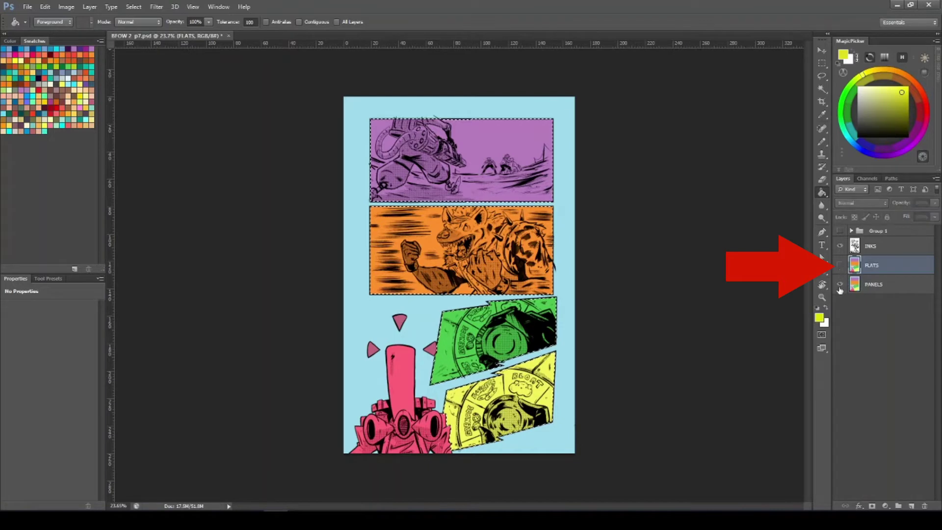
pyautogui.click(839, 284)
pyautogui.click(839, 246)
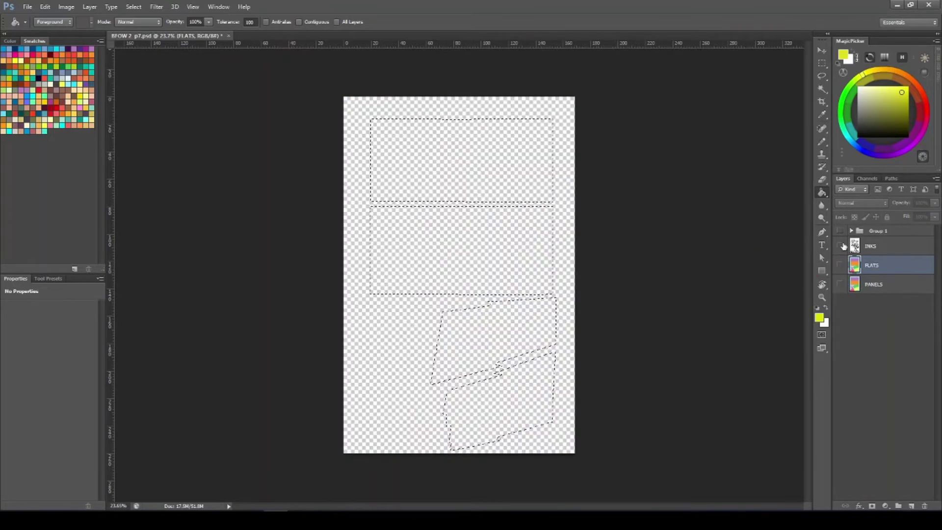
pyautogui.press('l')
pyautogui.hotkey('ctrl', 'd')
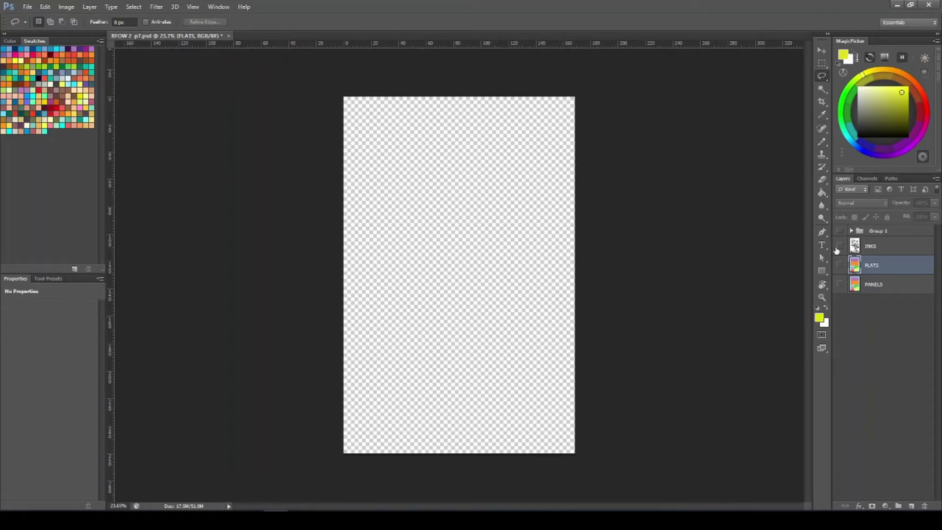
pyautogui.click(840, 246)
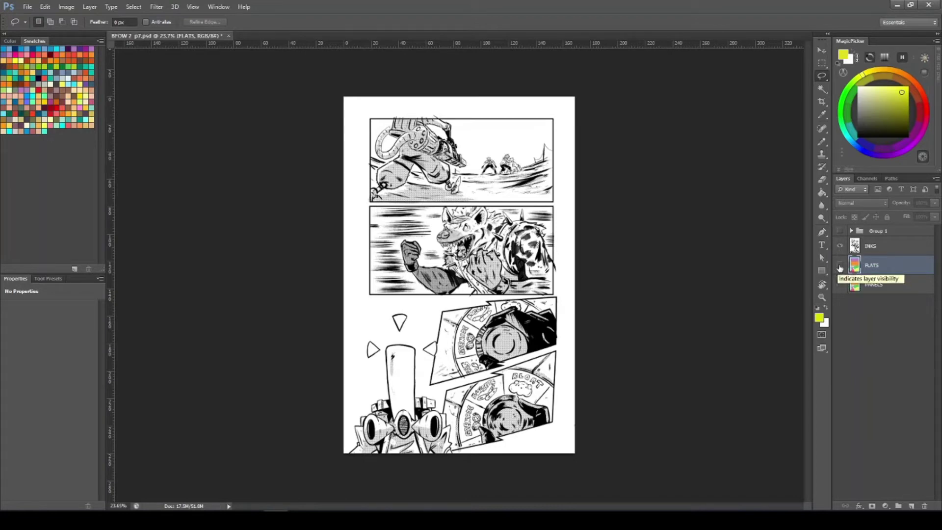
pyautogui.click(840, 266)
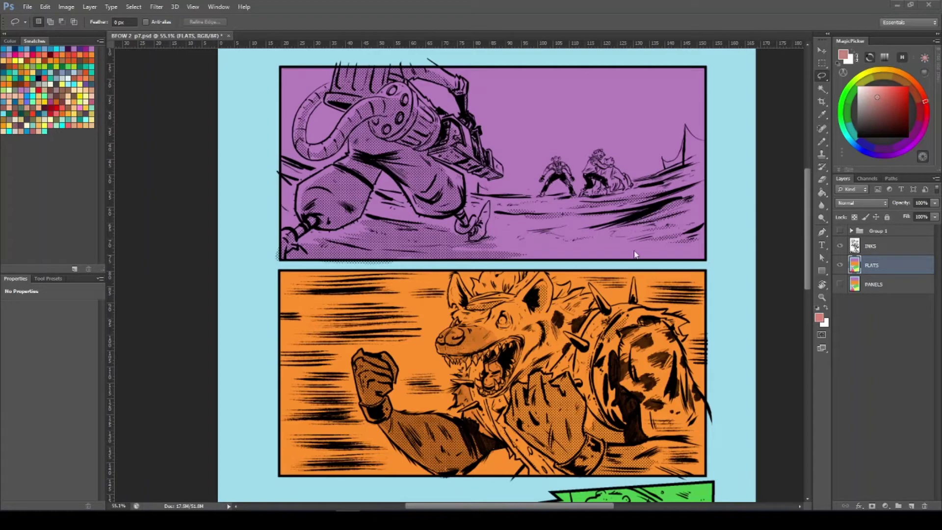
# Step: Lasso the running figure's pointed shoe in the top panel, fill it with salmon pink using the Paint Bucket, and deselect it
pyautogui.moveTo(474, 230); pyautogui.dragTo(473, 295)
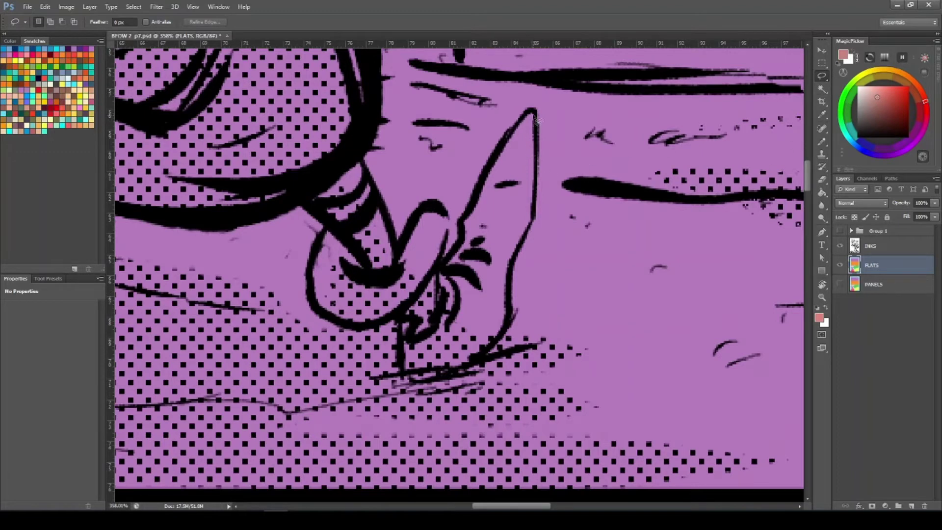
pyautogui.moveTo(529, 117)
pyautogui.mouseDown()
pyautogui.moveTo(470, 217)
pyautogui.moveTo(457, 224)
pyautogui.moveTo(423, 211)
pyautogui.moveTo(402, 245)
pyautogui.moveTo(399, 276)
pyautogui.moveTo(376, 280)
pyautogui.moveTo(336, 231)
pyautogui.moveTo(489, 353)
pyautogui.moveTo(509, 326)
pyautogui.moveTo(510, 274)
pyautogui.moveTo(536, 216)
pyautogui.moveTo(533, 114)
pyautogui.mouseUp()
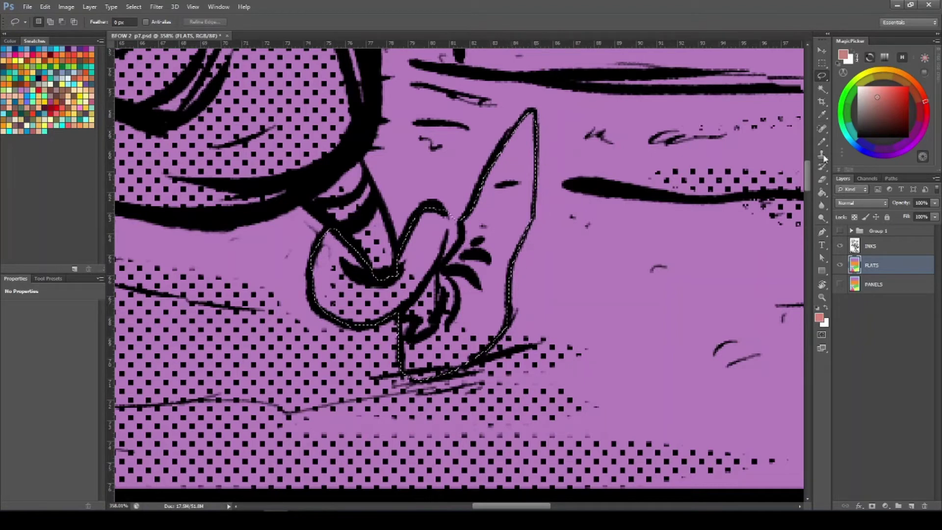
pyautogui.click(822, 193)
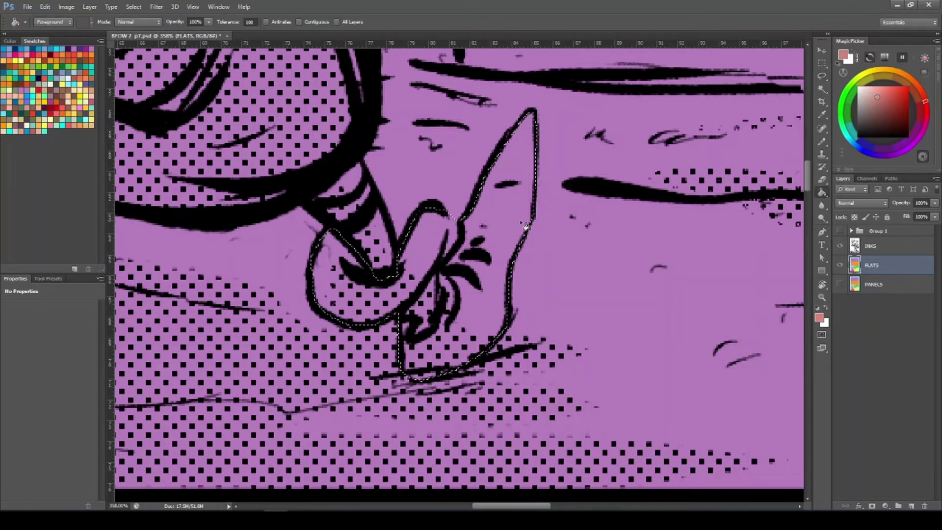
pyautogui.click(505, 224)
pyautogui.press('l')
pyautogui.click(425, 170)
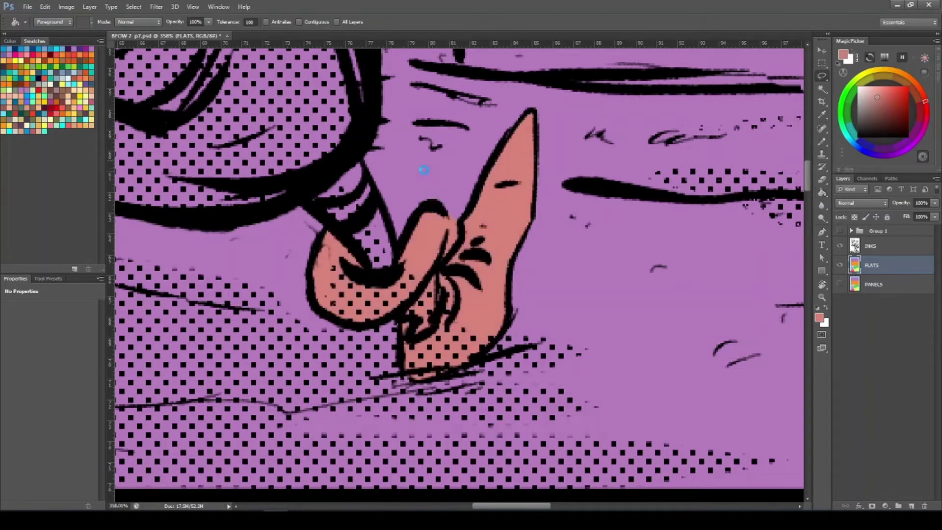
pyautogui.click(462, 192)
# Step: Lasso the ankle above the pointed shoe, fill it with light tan, and deselect it
pyautogui.moveTo(399, 219)
pyautogui.mouseDown()
pyautogui.moveTo(363, 163)
pyautogui.moveTo(322, 179)
pyautogui.moveTo(310, 203)
pyautogui.moveTo(355, 240)
pyautogui.moveTo(377, 279)
pyautogui.moveTo(393, 271)
pyautogui.moveTo(400, 239)
pyautogui.mouseUp()
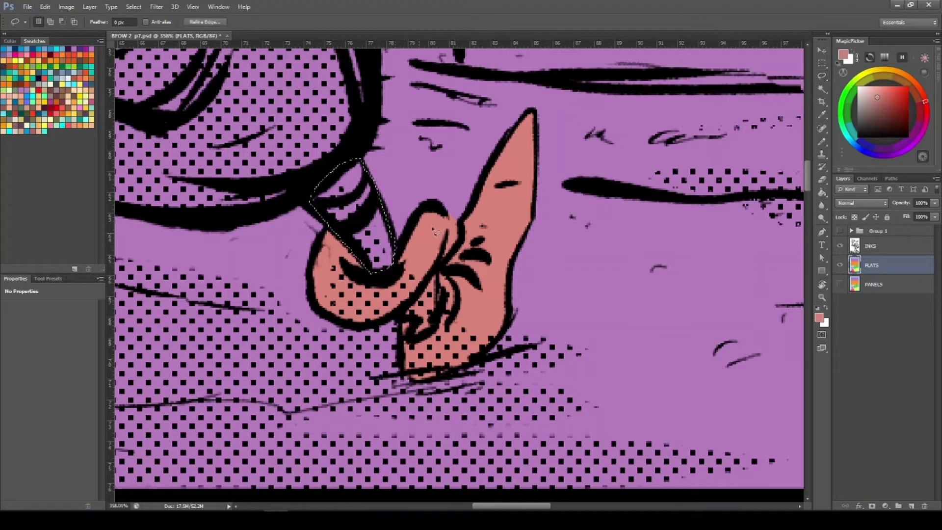
pyautogui.press('g')
pyautogui.click(911, 79)
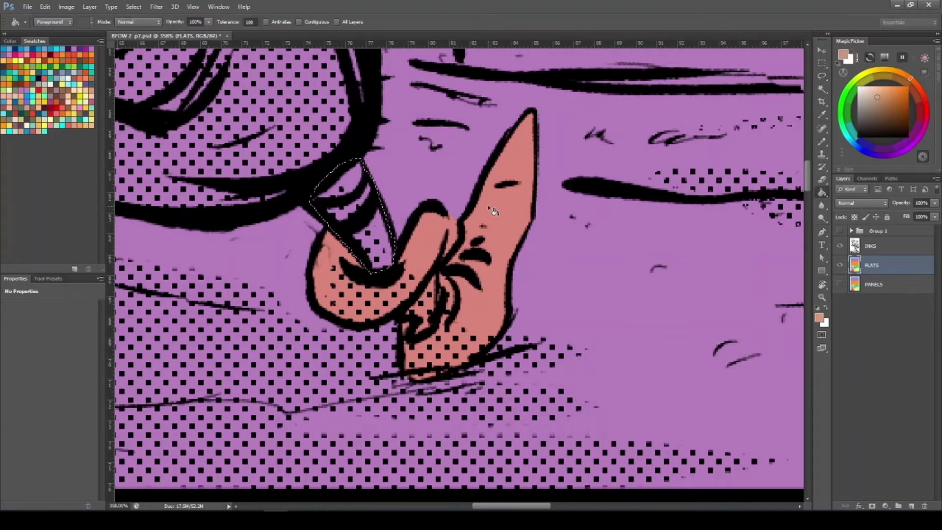
pyautogui.click(374, 231)
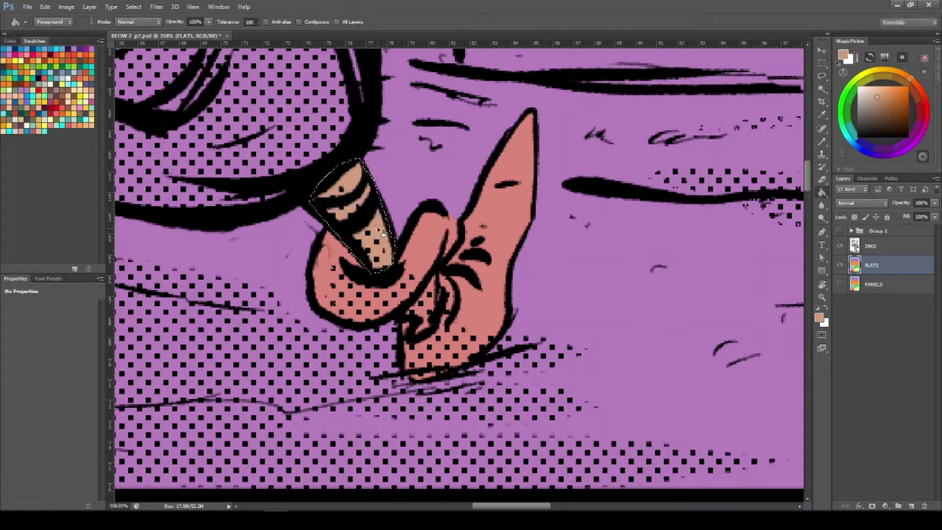
pyautogui.press('l')
pyautogui.hotkey('ctrl', 'd')
# Step: Hide the INKS layer, lasso loosely around the purple gap between ankle and shoe, and compare it with the inks
pyautogui.scroll(-1, 718, 288)
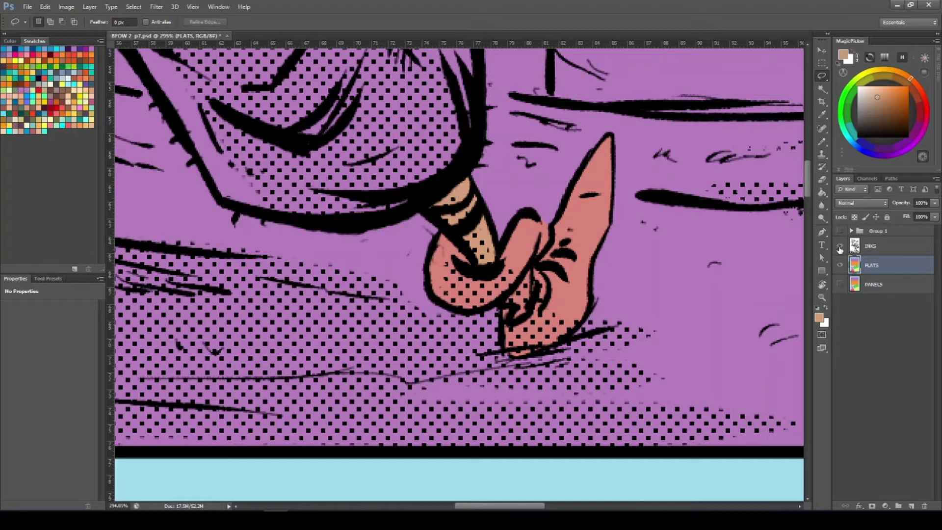
pyautogui.click(839, 246)
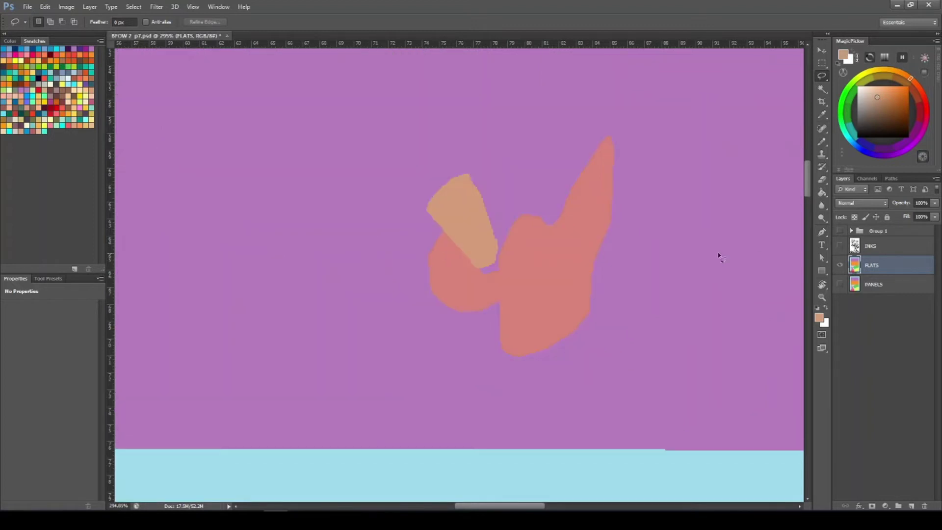
pyautogui.moveTo(477, 286)
pyautogui.mouseDown()
pyautogui.moveTo(512, 277)
pyautogui.moveTo(506, 273)
pyautogui.mouseUp()
pyautogui.scroll(7, 506, 273)
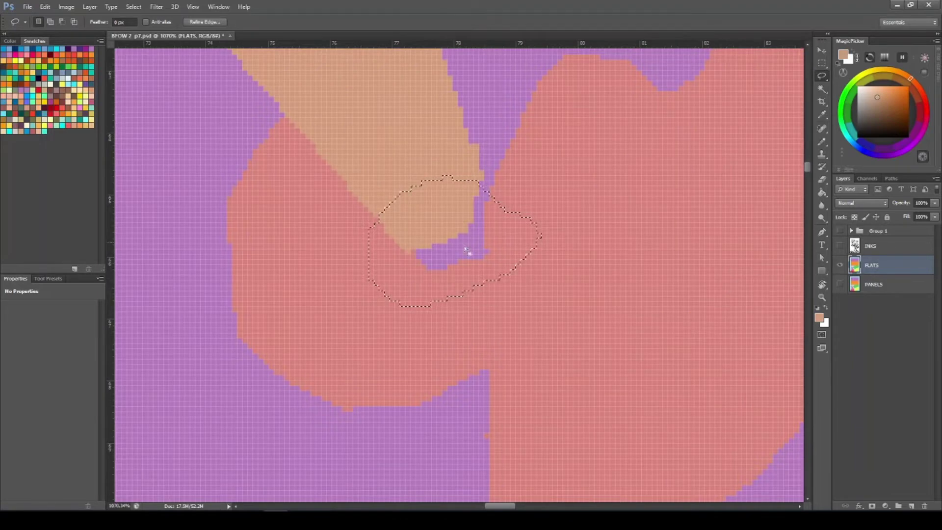
pyautogui.click(839, 245)
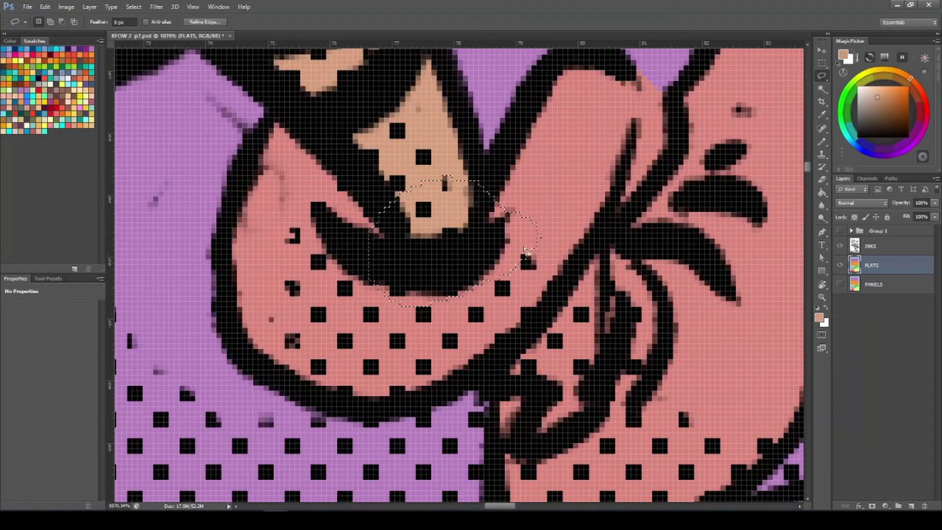
pyautogui.scroll(-7, 555, 253)
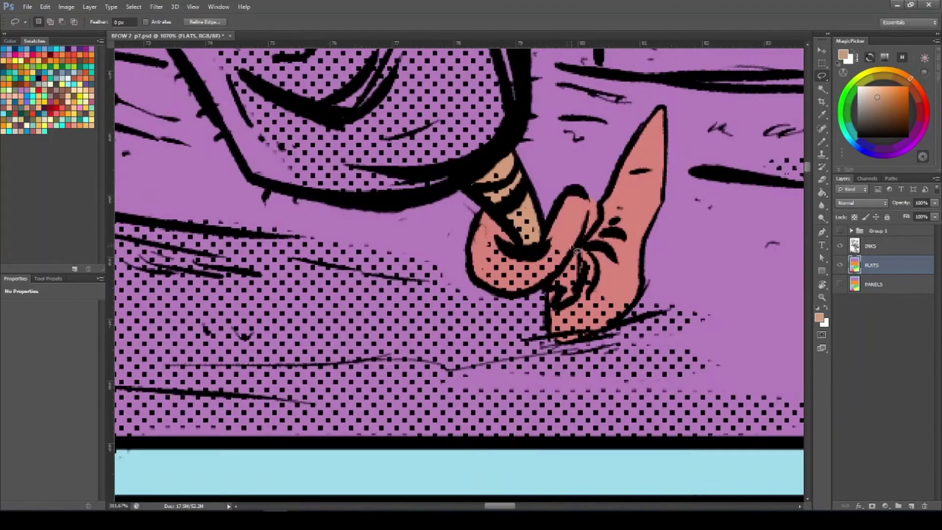
# Step: Fill the gap between ankle and shoe with tan while the INKS layer is hidden, deselect, and show the inks again
pyautogui.click(839, 246)
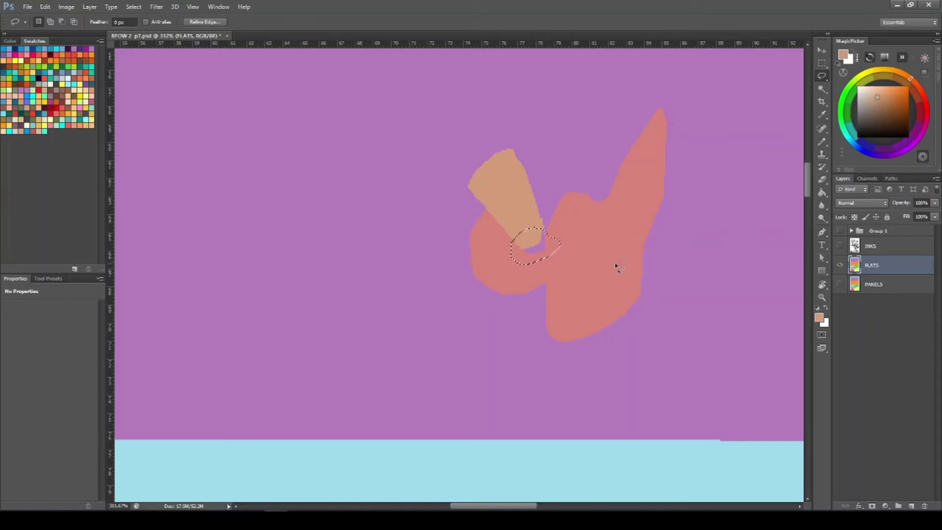
pyautogui.press('g')
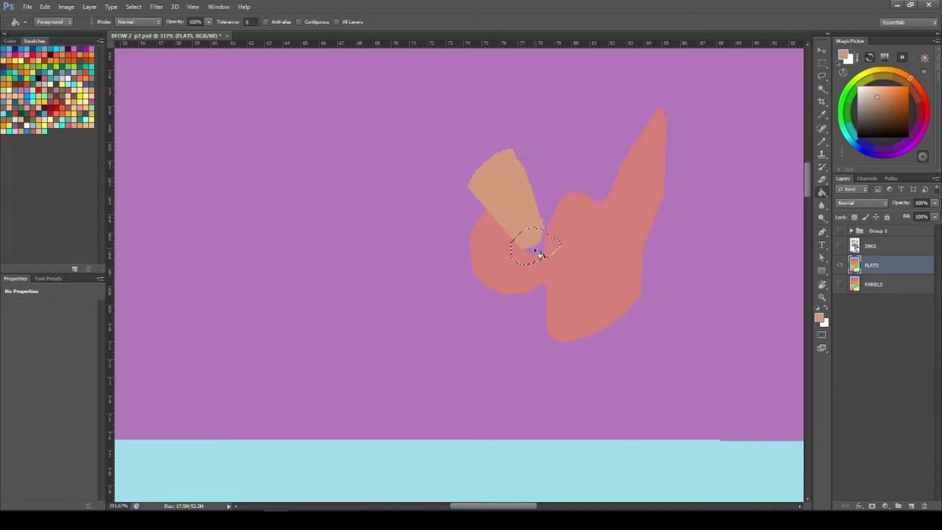
pyautogui.click(542, 254)
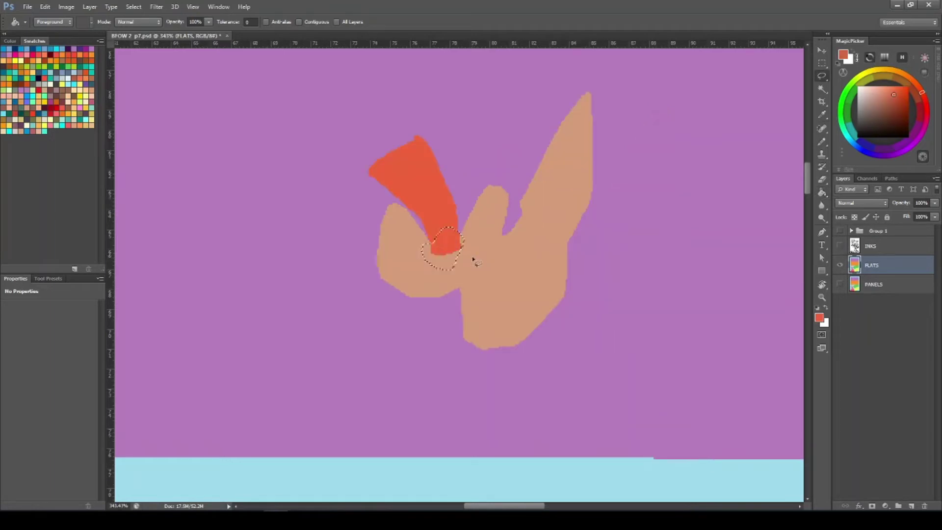
pyautogui.press('l')
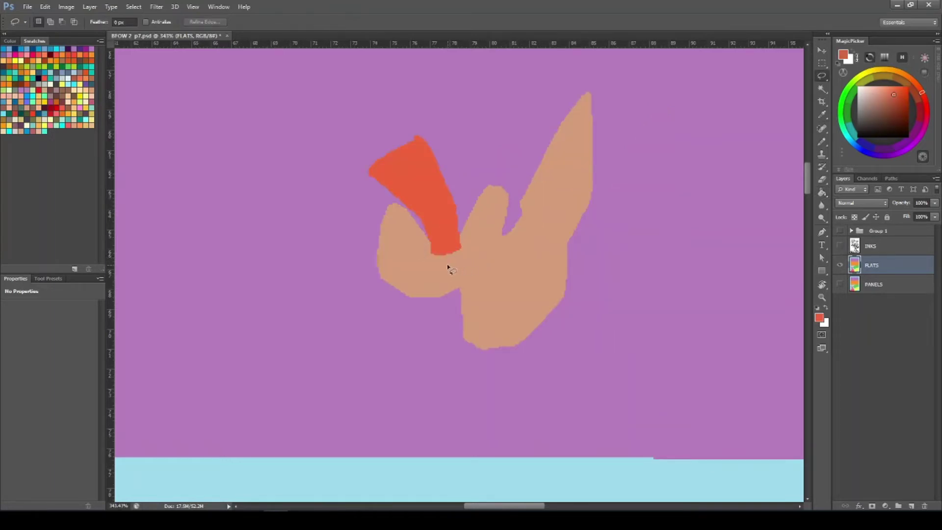
pyautogui.click(840, 245)
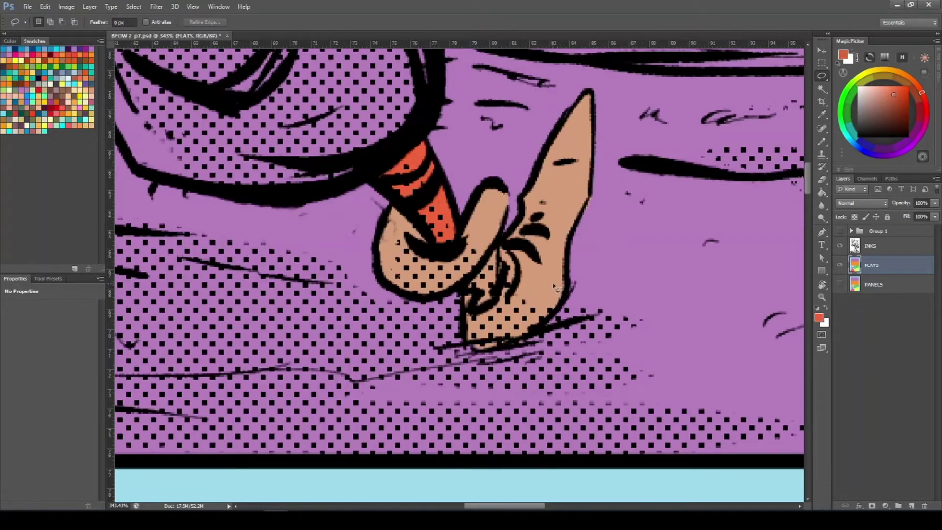
# Step: Lasso the coloured shoe and ankle, fill them with purple sampled from the surrounding panel, and deselect
pyautogui.press('z')
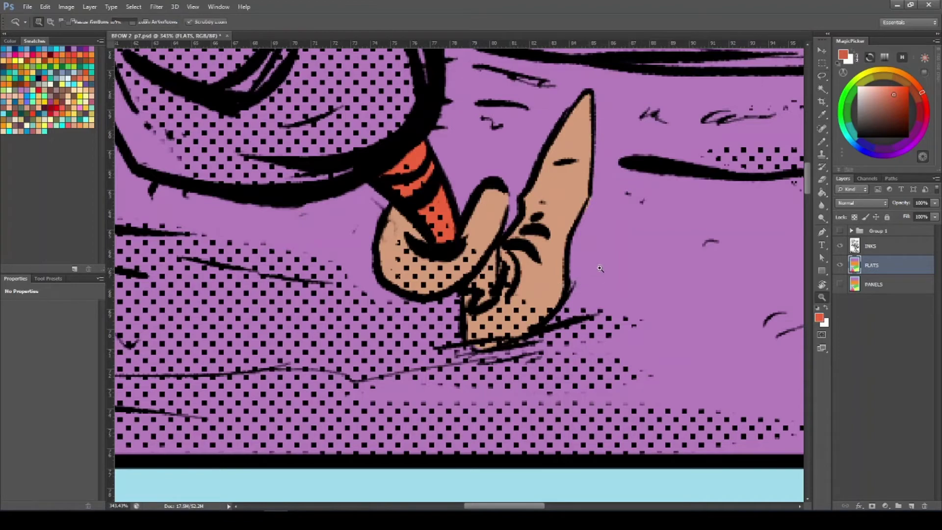
pyautogui.moveTo(617, 263); pyautogui.dragTo(592, 265)
pyautogui.scroll(-4, 592, 265)
pyautogui.press('l')
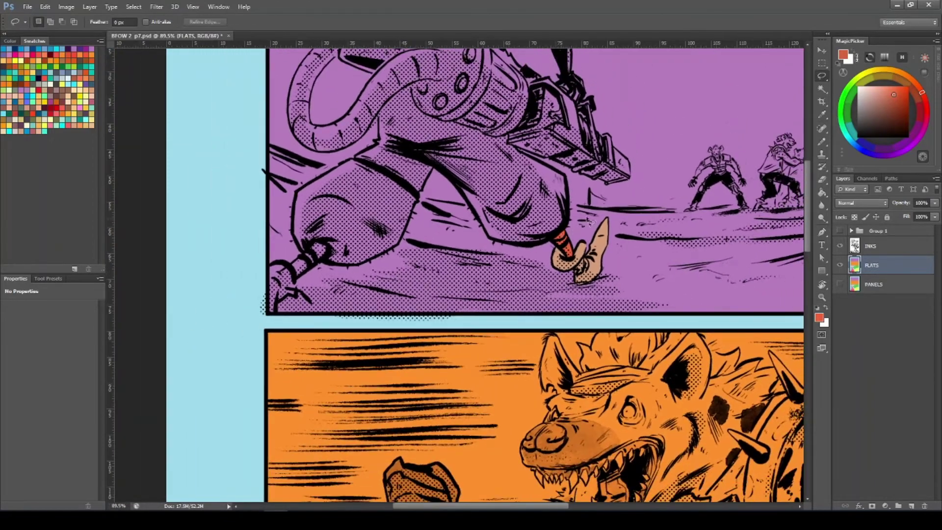
pyautogui.moveTo(527, 243)
pyautogui.mouseDown()
pyautogui.moveTo(640, 210)
pyautogui.moveTo(609, 200)
pyautogui.mouseUp()
pyautogui.press('g')
pyautogui.keyDown('alt'); pyautogui.click(573, 256); pyautogui.keyUp('alt')
pyautogui.click(599, 259)
pyautogui.hotkey('ctrl', '0')
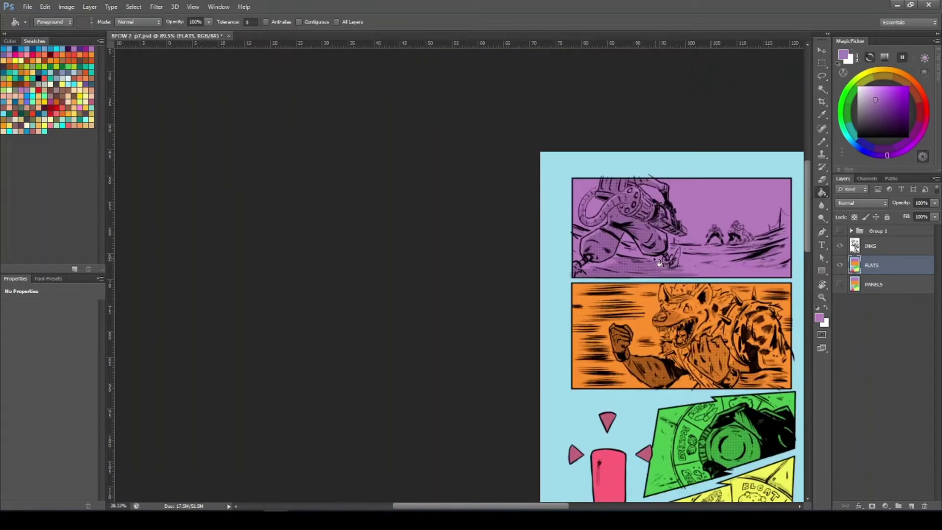
pyautogui.hotkey('ctrl', 'd')
pyautogui.press('l')
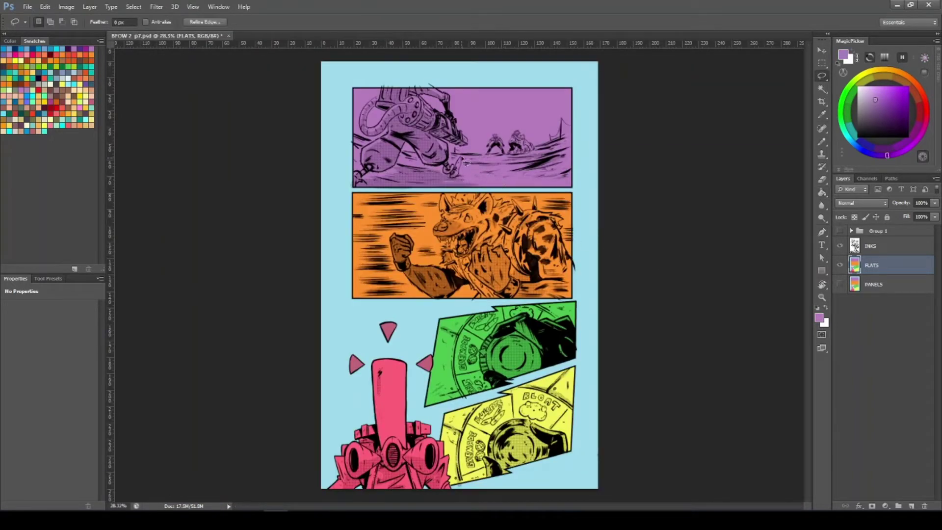
# Step: Select the purple area of the first panel on the FLATS layer using the Magic Wand at tolerance 0
pyautogui.press('z')
pyautogui.moveTo(478, 153); pyautogui.dragTo(520, 154)
pyautogui.press('l')
pyautogui.moveTo(439, 186)
pyautogui.mouseDown()
pyautogui.moveTo(423, 188)
pyautogui.moveTo(443, 235)
pyautogui.moveTo(433, 284)
pyautogui.mouseUp()
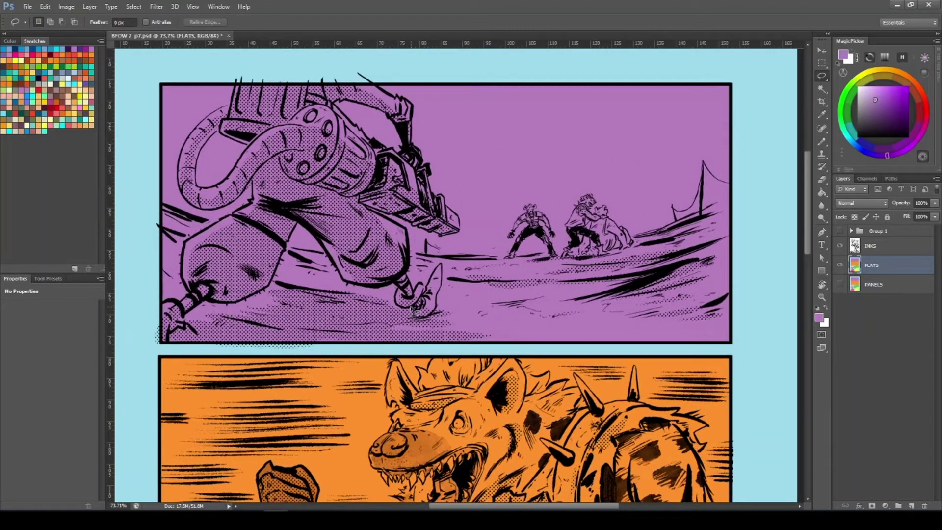
pyautogui.click(822, 90)
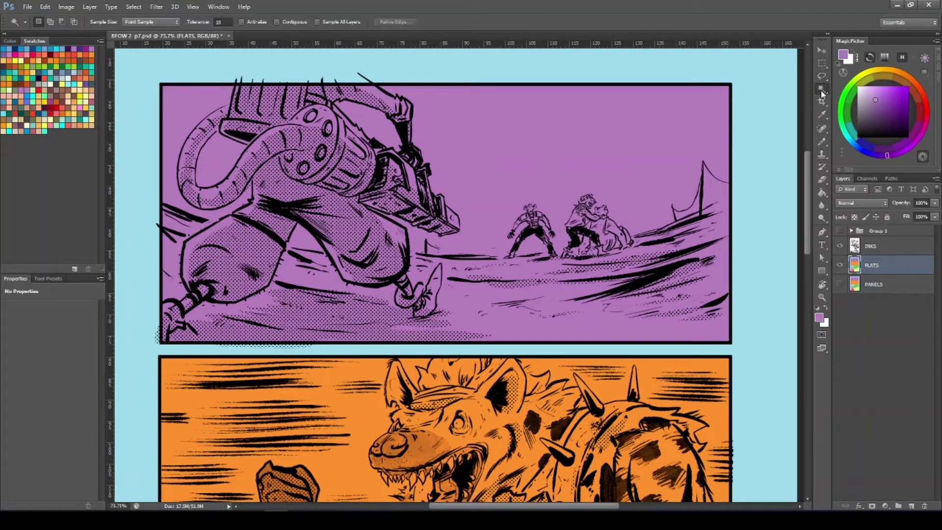
pyautogui.click(226, 23)
pyautogui.write('0')
pyautogui.click(465, 160)
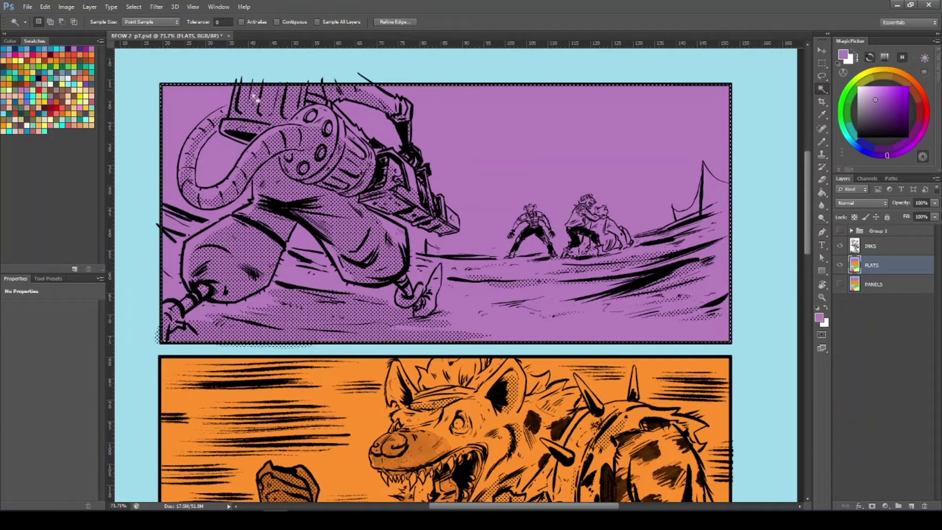
pyautogui.hotkey('ctrl', 'd')
pyautogui.moveTo(255, 76); pyautogui.dragTo(357, 280)
pyautogui.click(365, 216)
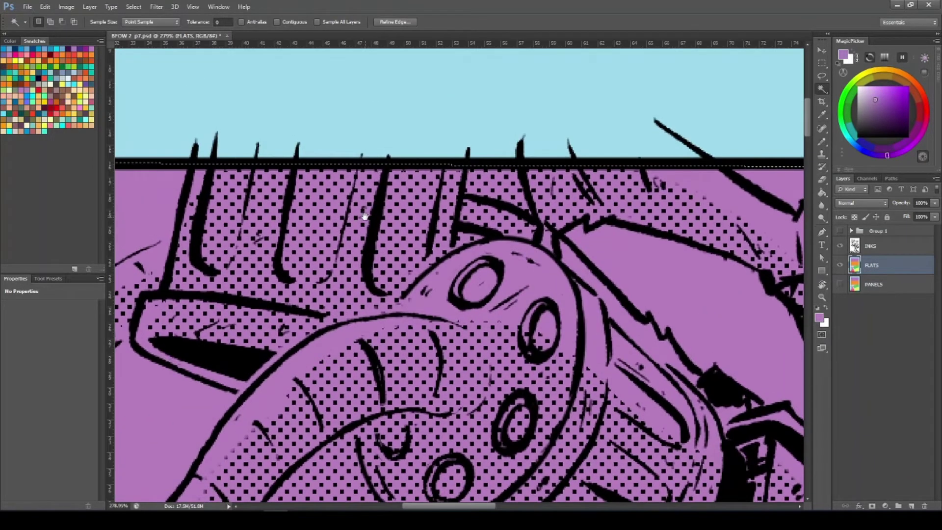
pyautogui.moveTo(365, 215); pyautogui.dragTo(360, 192)
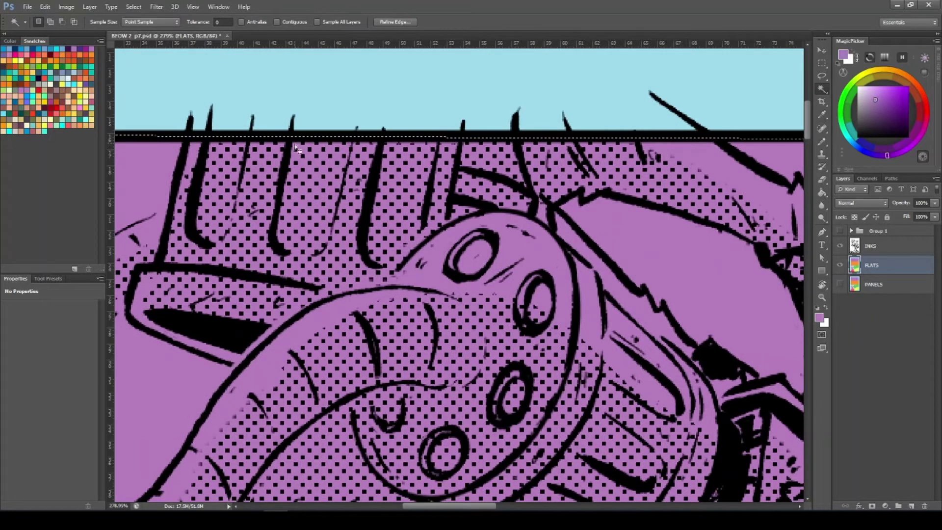
# Step: Try lassoing loosely around the ribbed section at the panel's upper border to subtract it from the selection, and undo it
pyautogui.press('l')
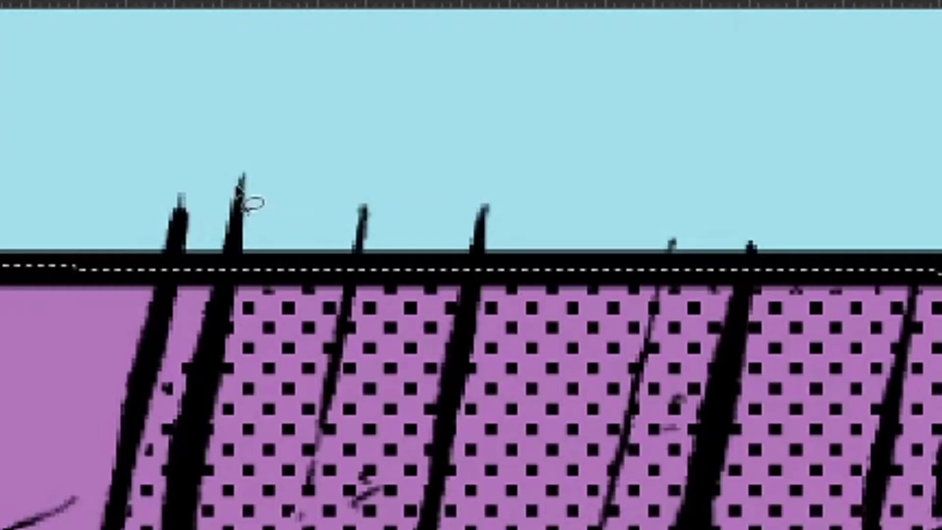
pyautogui.moveTo(232, 145); pyautogui.dragTo(189, 160)
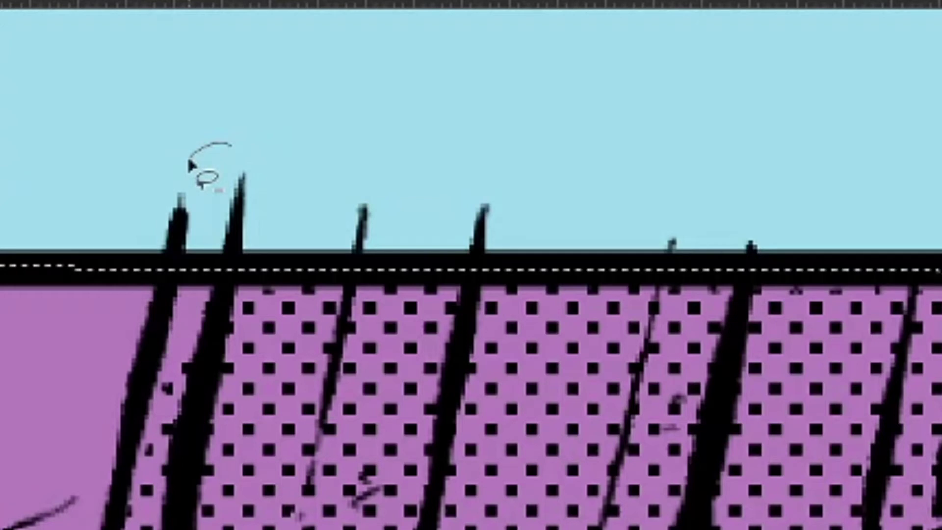
pyautogui.moveTo(189, 163)
pyautogui.mouseDown()
pyautogui.moveTo(202, 157)
pyautogui.moveTo(294, 258)
pyautogui.moveTo(200, 500)
pyautogui.moveTo(736, 106)
pyautogui.moveTo(285, 157)
pyautogui.mouseUp()
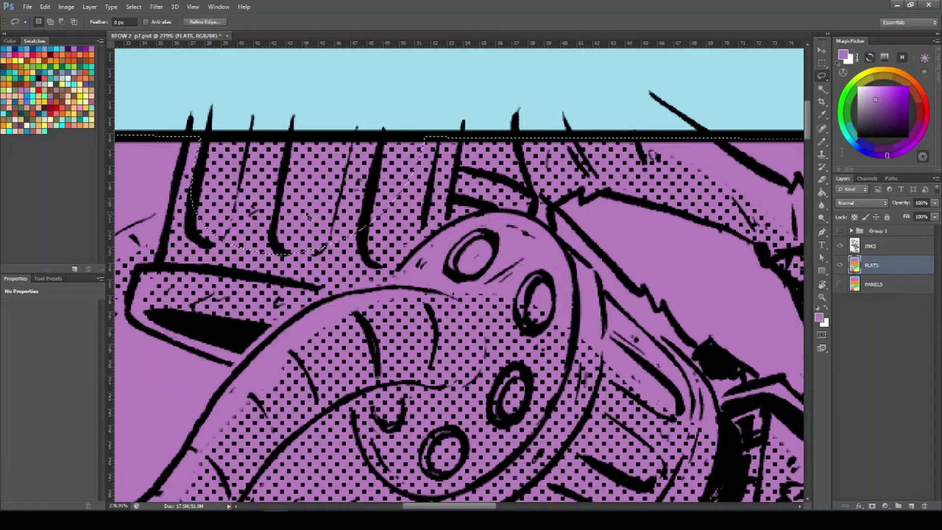
pyautogui.hotkey('ctrl', 'z')
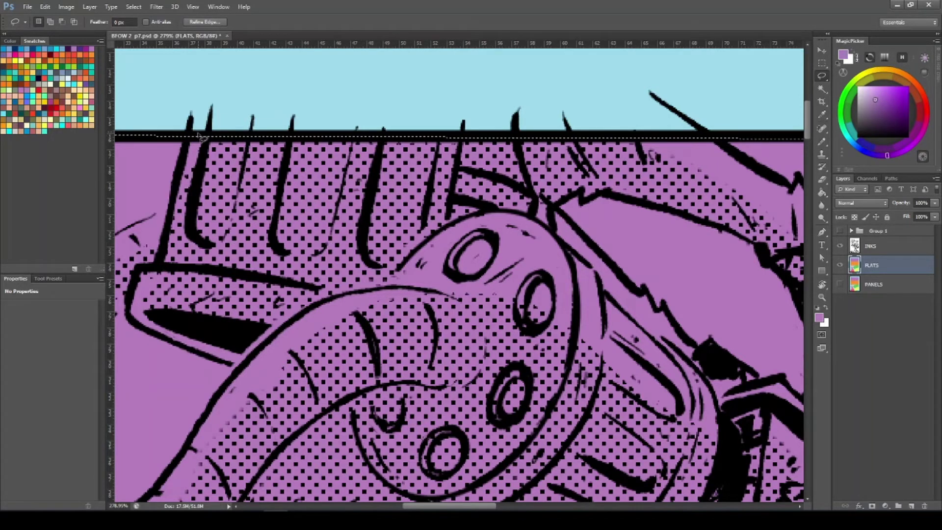
# Step: Subtract the ribbed section and its cuff above the hose from the panel selection by lassoing along their ink outlines
pyautogui.press('alt')
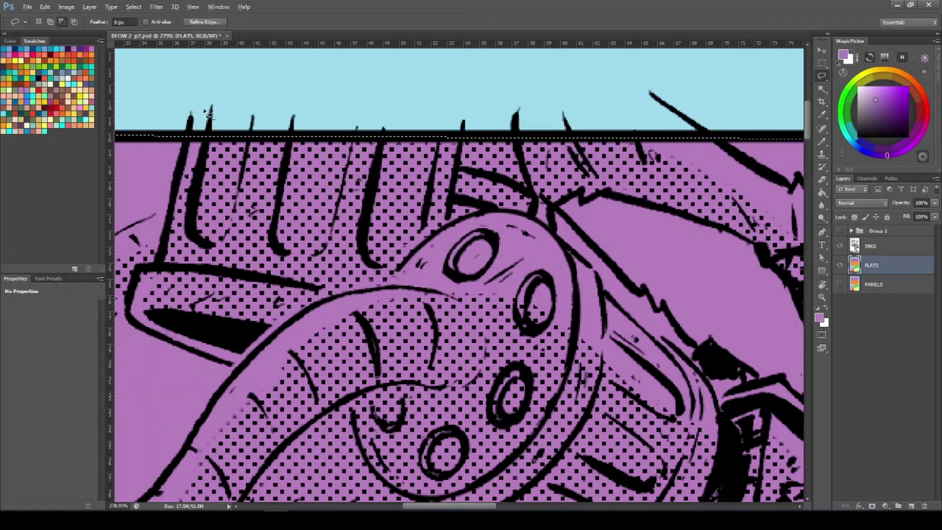
pyautogui.click(187, 137)
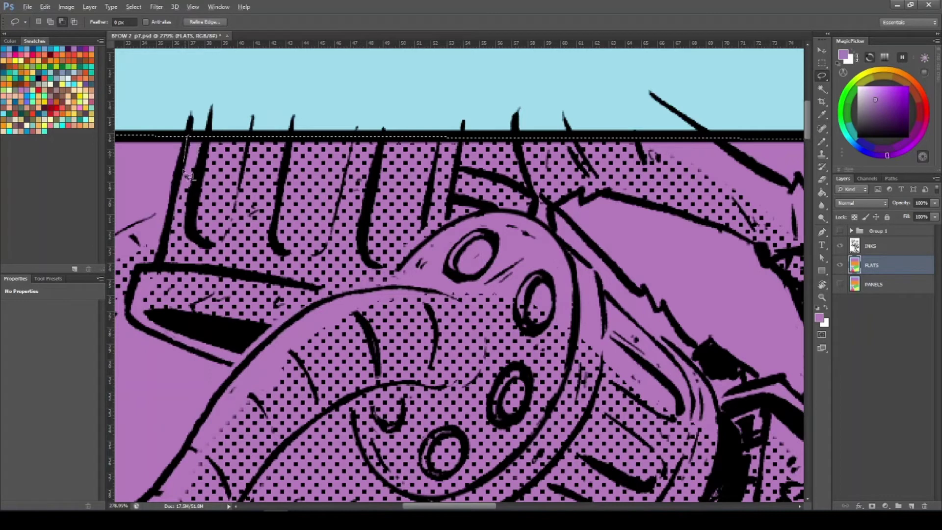
pyautogui.click(160, 263)
pyautogui.click(135, 273)
pyautogui.click(128, 316)
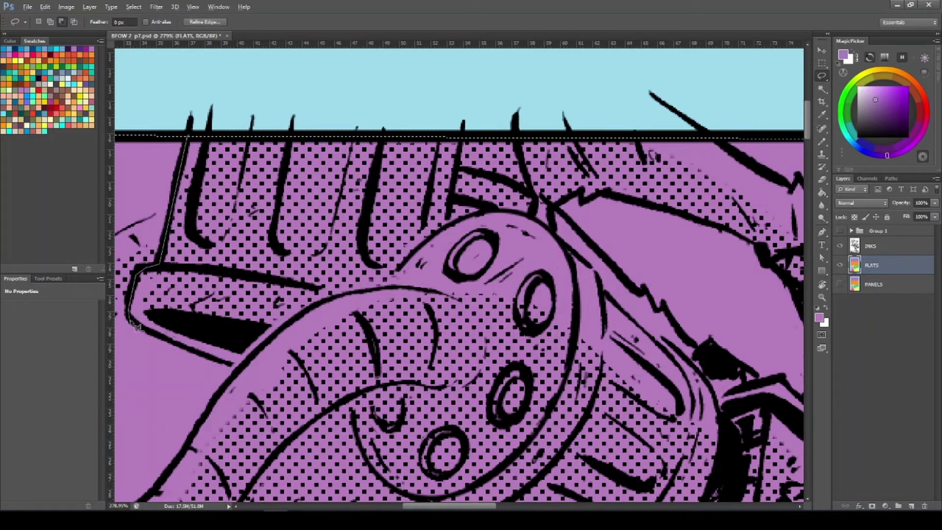
pyautogui.click(234, 364)
pyautogui.moveTo(262, 350)
pyautogui.mouseDown()
pyautogui.moveTo(331, 305)
pyautogui.moveTo(380, 292)
pyautogui.moveTo(442, 229)
pyautogui.moveTo(454, 201)
pyautogui.mouseUp()
pyautogui.keyDown('alt'); pyautogui.click(467, 105); pyautogui.keyUp('alt')
pyautogui.keyDown('alt'); pyautogui.click(215, 82); pyautogui.keyUp('alt')
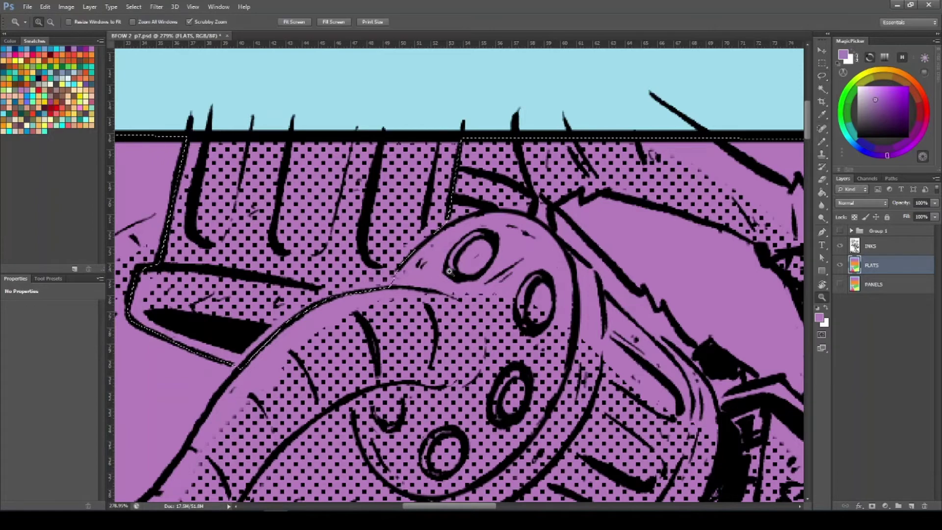
# Step: Check the subtracted area in Quick Mask and return to the normal selection view
pyautogui.moveTo(452, 269)
pyautogui.mouseDown()
pyautogui.moveTo(411, 270)
pyautogui.moveTo(373, 248)
pyautogui.mouseUp()
pyautogui.press('q')
pyautogui.press('d')
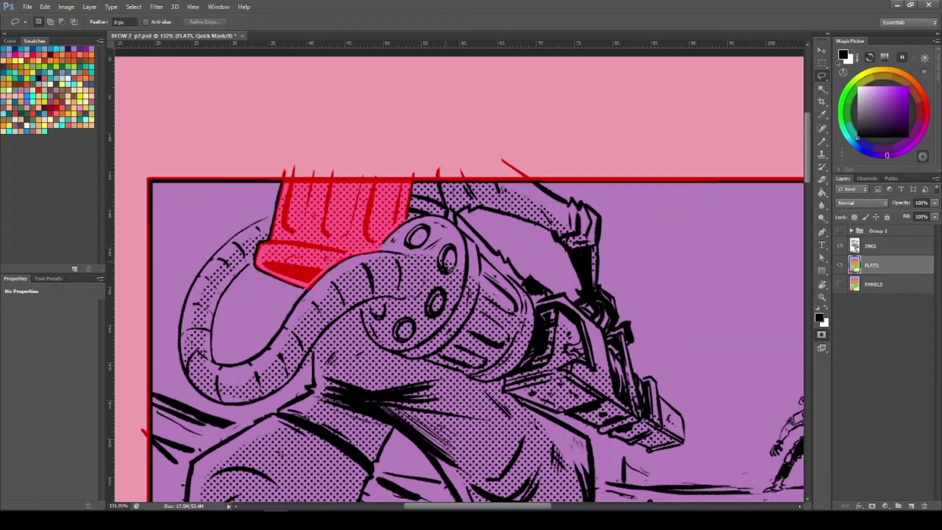
pyautogui.press('q')
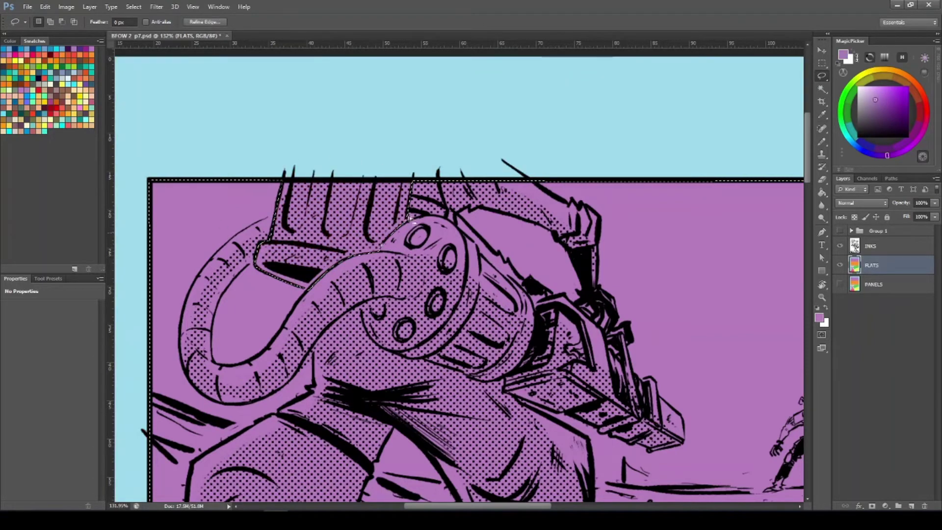
# Step: Deselect the panel area and restore its selection
pyautogui.hotkey('ctrl', 'd')
pyautogui.moveTo(463, 283)
pyautogui.mouseDown()
pyautogui.moveTo(413, 285)
pyautogui.moveTo(403, 222)
pyautogui.moveTo(341, 170)
pyautogui.moveTo(372, 168)
pyautogui.mouseUp()
pyautogui.press('z')
pyautogui.hotkey('ctrl', 'z')
pyautogui.moveTo(338, 197)
pyautogui.mouseDown()
pyautogui.moveTo(355, 186)
pyautogui.moveTo(349, 179)
pyautogui.mouseUp()
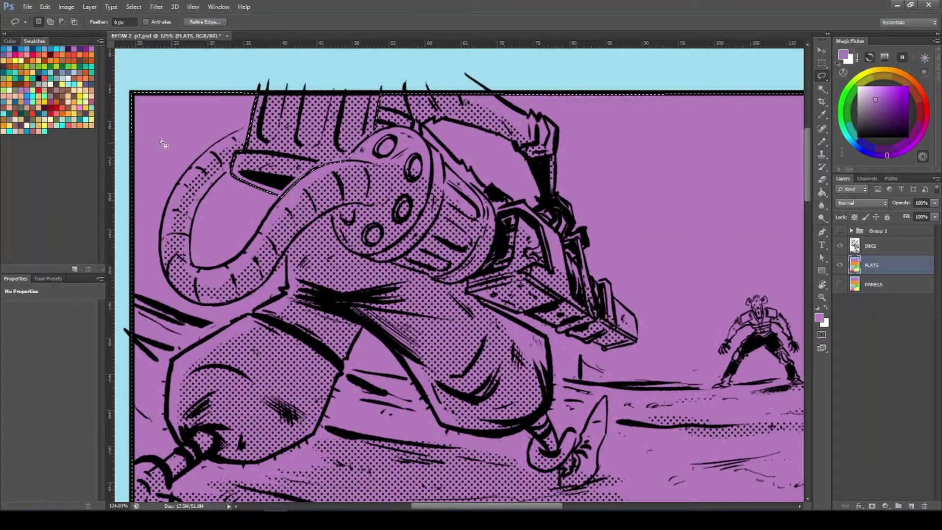
# Step: Fill the selected panel area around the ribbed section with a darker teal blue using the Paint Bucket
pyautogui.click(57, 49)
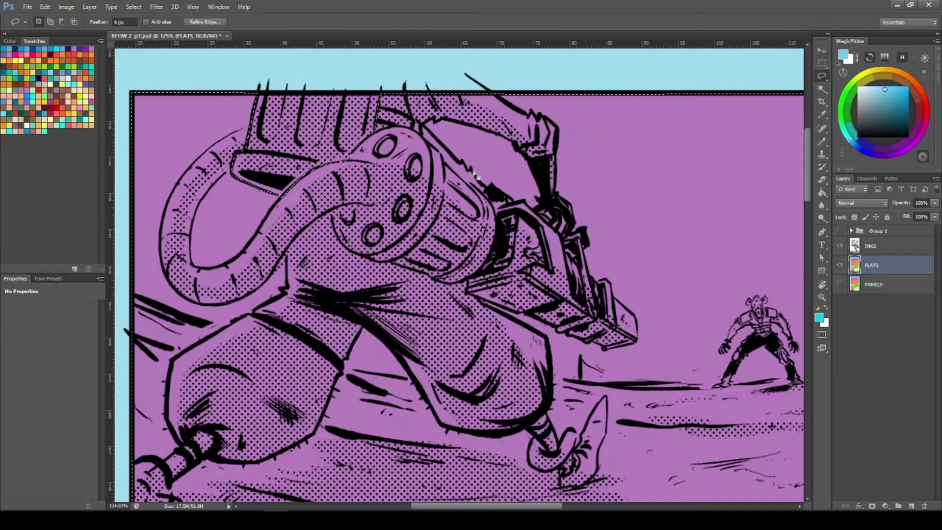
pyautogui.click(822, 192)
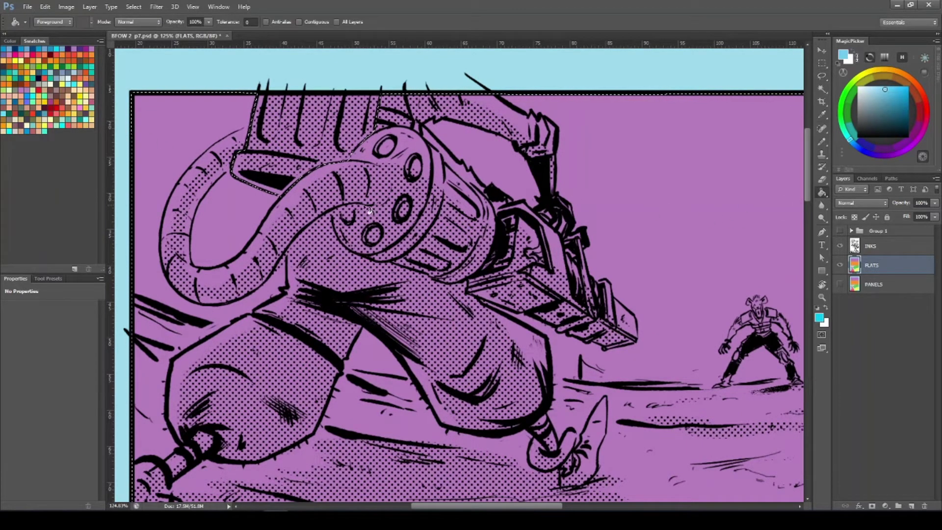
pyautogui.click(893, 100)
pyautogui.click(305, 160)
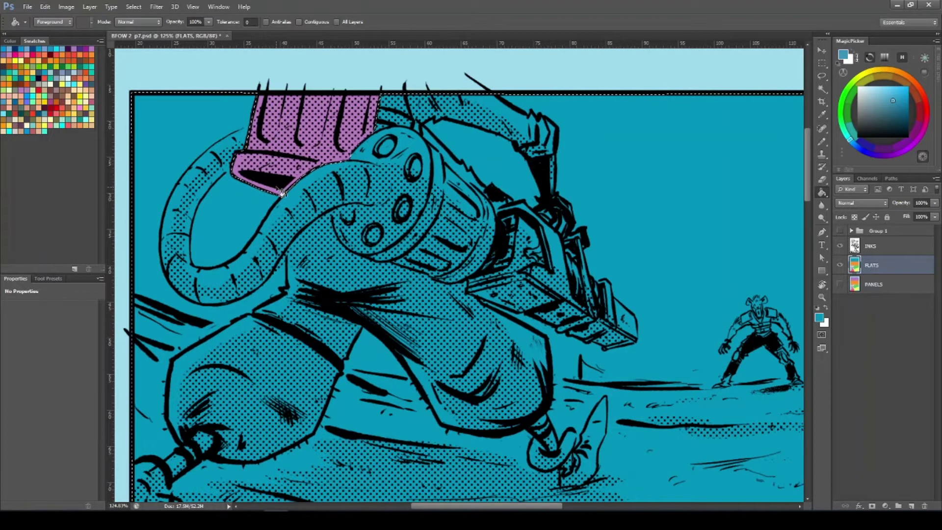
# Step: Subtract the curved hose from the panel selection by lassoing along its outline up to the drum
pyautogui.press('z')
pyautogui.moveTo(258, 137)
pyautogui.mouseDown()
pyautogui.moveTo(299, 141)
pyautogui.moveTo(310, 126)
pyautogui.moveTo(320, 130)
pyautogui.moveTo(309, 163)
pyautogui.mouseUp()
pyautogui.press('g')
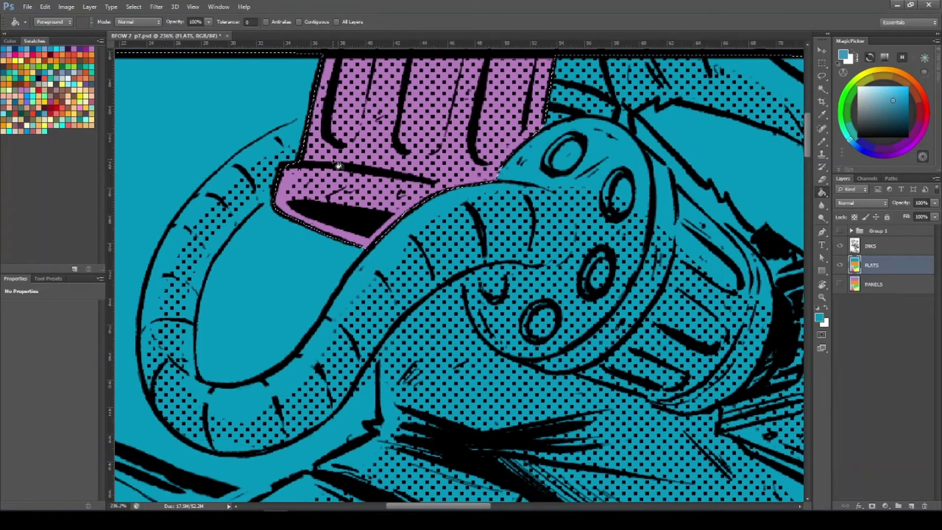
pyautogui.press('l')
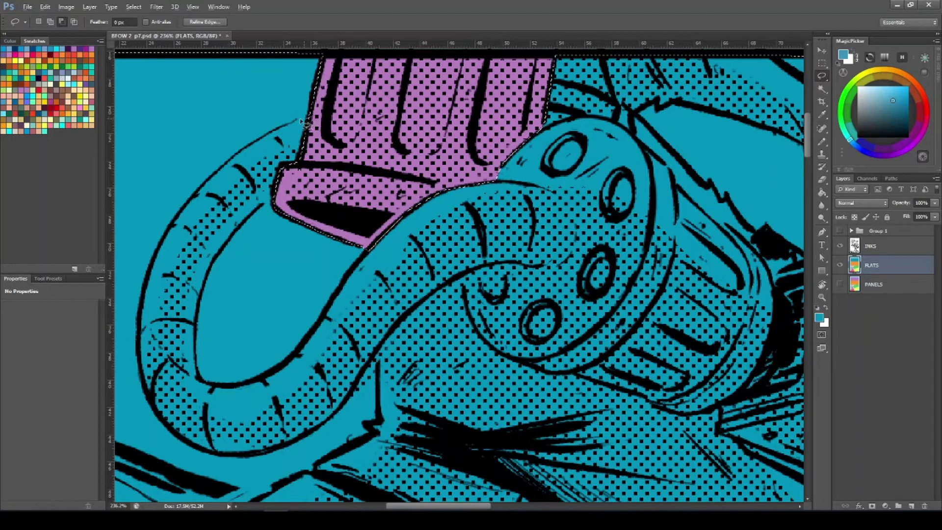
pyautogui.moveTo(294, 132)
pyautogui.mouseDown()
pyautogui.moveTo(220, 170)
pyautogui.moveTo(546, 273)
pyautogui.moveTo(568, 271)
pyautogui.moveTo(576, 254)
pyautogui.moveTo(569, 209)
pyautogui.moveTo(577, 246)
pyautogui.moveTo(559, 204)
pyautogui.moveTo(543, 275)
pyautogui.moveTo(567, 269)
pyautogui.moveTo(580, 225)
pyautogui.moveTo(535, 186)
pyautogui.moveTo(414, 186)
pyautogui.moveTo(376, 221)
pyautogui.moveTo(374, 251)
pyautogui.moveTo(262, 209)
pyautogui.moveTo(320, 202)
pyautogui.moveTo(336, 182)
pyautogui.moveTo(320, 123)
pyautogui.mouseUp()
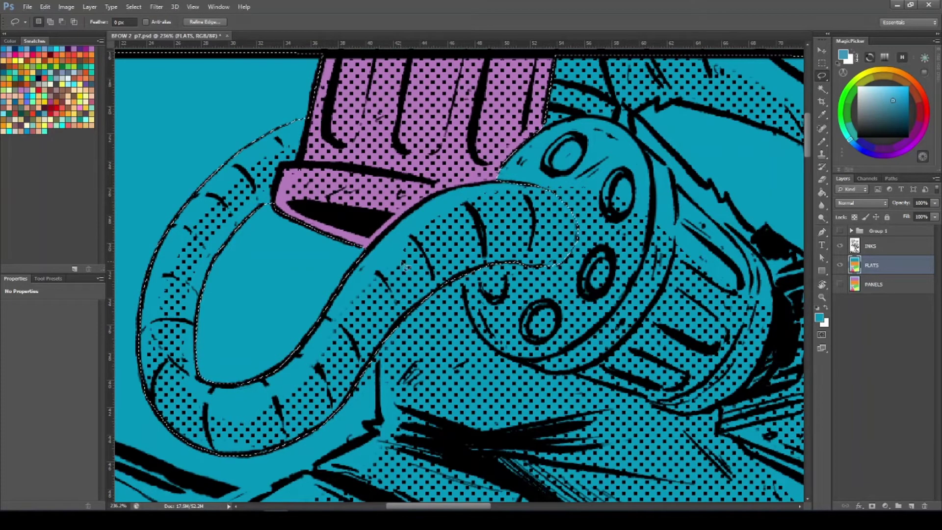
# Step: Fill the remaining selection around the hose with a yellow-green swatch colour using the Paint Bucket
pyautogui.press('z')
pyautogui.moveTo(418, 254)
pyautogui.mouseDown()
pyautogui.moveTo(313, 210)
pyautogui.moveTo(339, 211)
pyautogui.mouseUp()
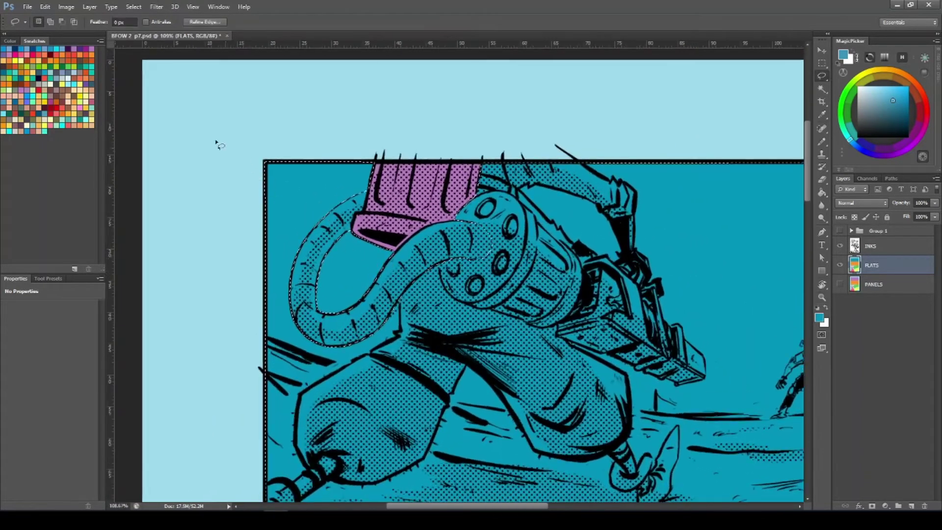
pyautogui.click(81, 72)
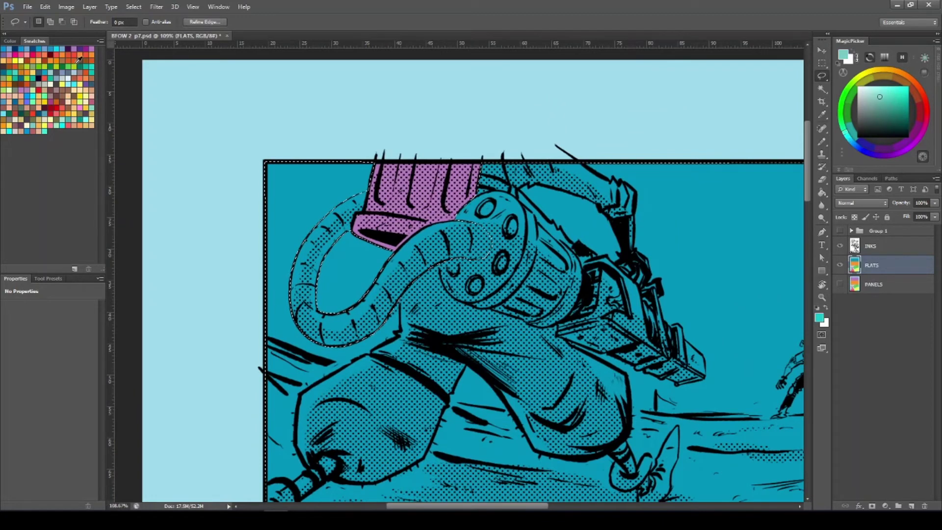
pyautogui.click(79, 60)
pyautogui.moveTo(432, 269); pyautogui.dragTo(404, 262)
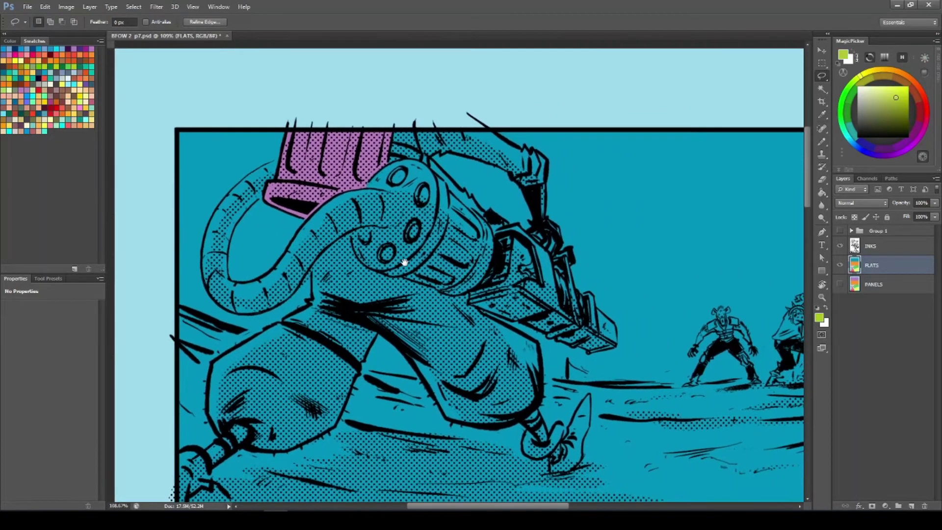
pyautogui.hotkey('ctrl', 'r')
pyautogui.press('g')
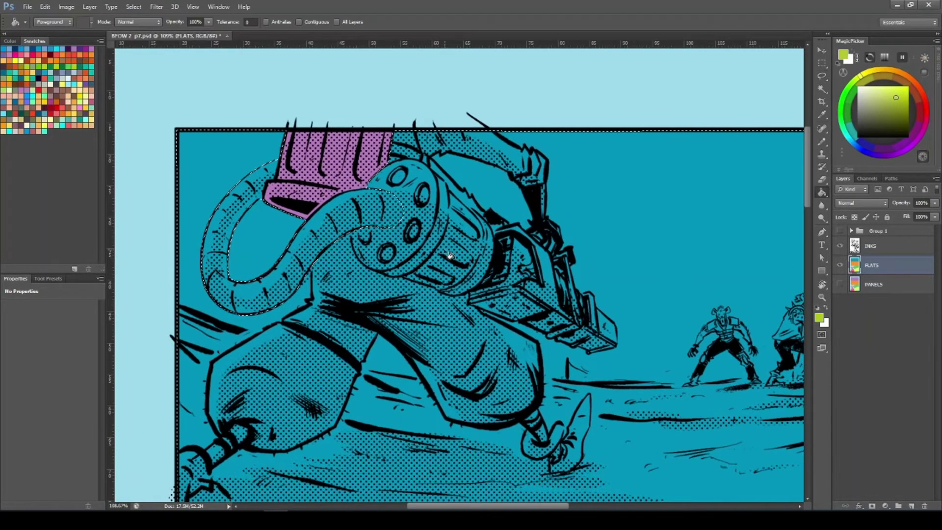
pyautogui.click(429, 300)
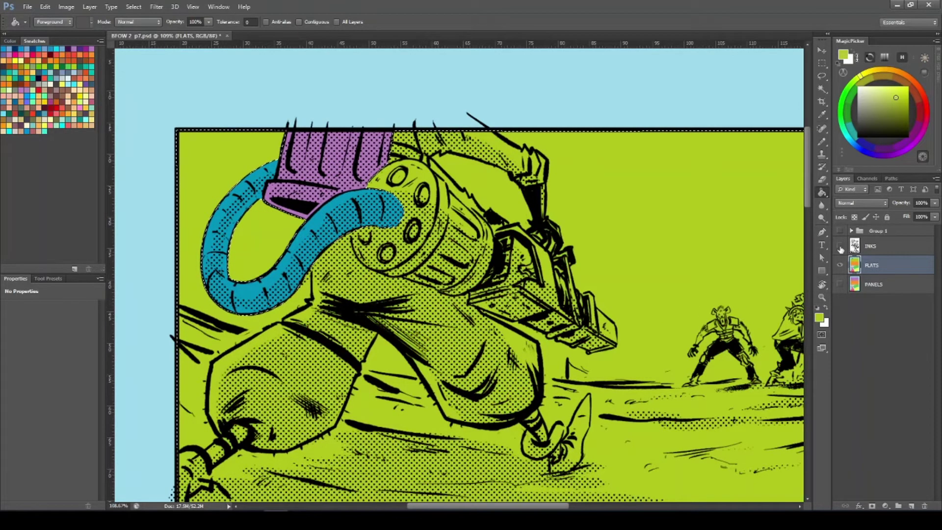
# Step: Hide the INKS layer and deselect to examine the flat shapes, and show the inks and restore the selection again
pyautogui.click(840, 247)
pyautogui.press('z')
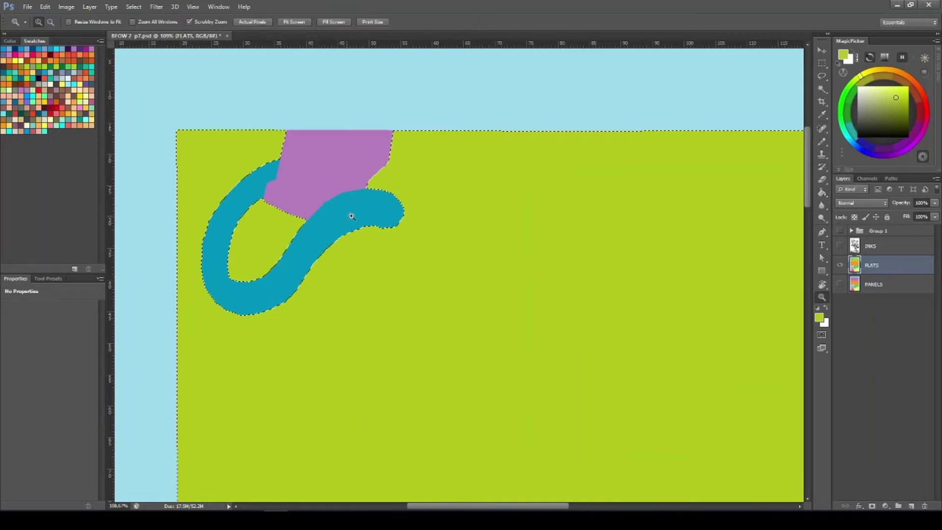
pyautogui.moveTo(352, 217)
pyautogui.mouseDown()
pyautogui.moveTo(382, 219)
pyautogui.moveTo(353, 219)
pyautogui.mouseUp()
pyautogui.hotkey('ctrl', 'd')
pyautogui.press('g')
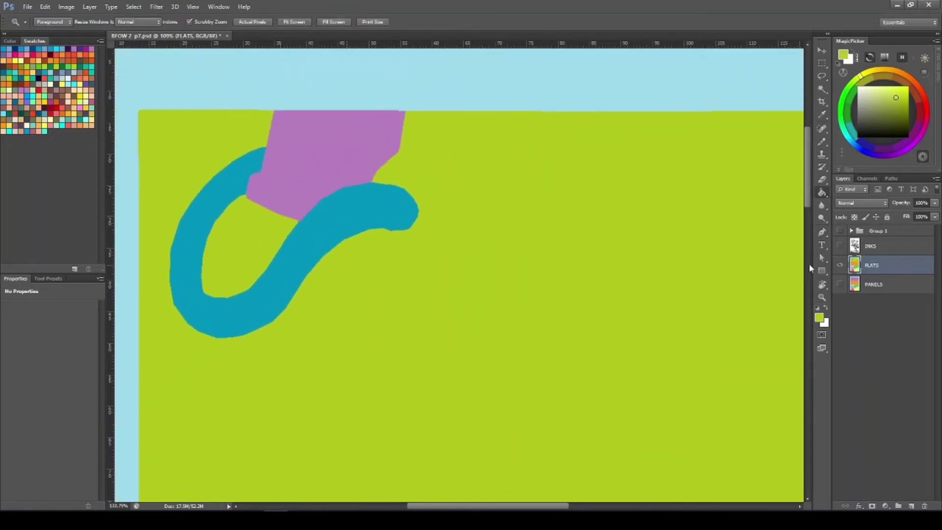
pyautogui.click(840, 246)
pyautogui.hotkey('ctrl', 'shift', 'd')
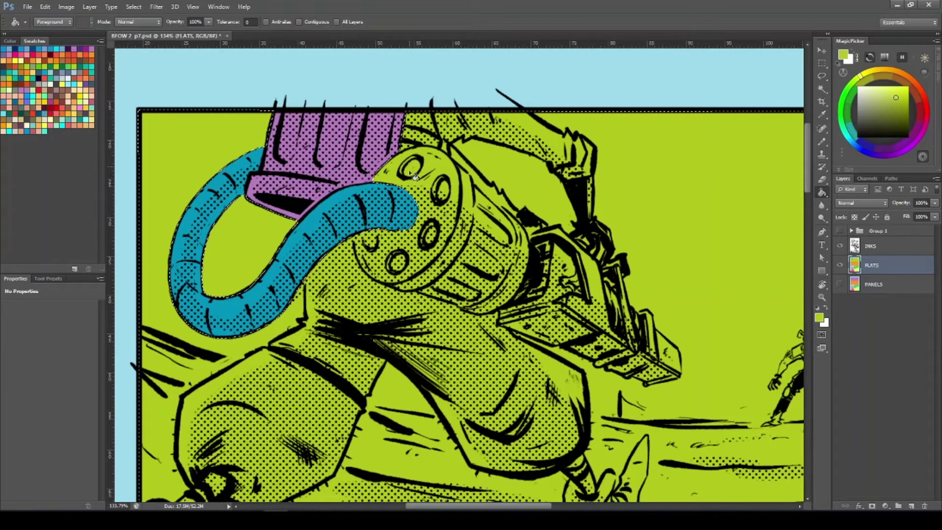
# Step: Subtract the five round holes on the drum's face from the panel selection by lassoing around each one
pyautogui.scroll(3, 458, 212)
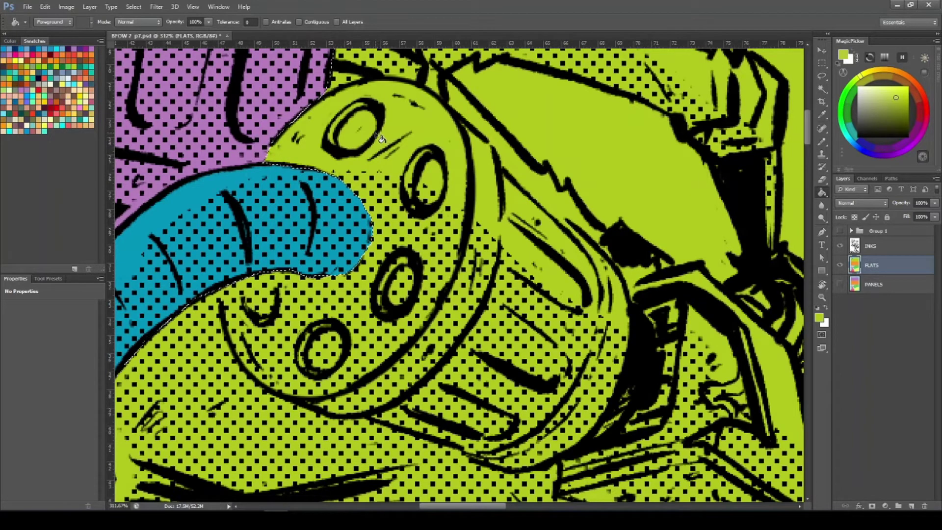
pyautogui.click(821, 77)
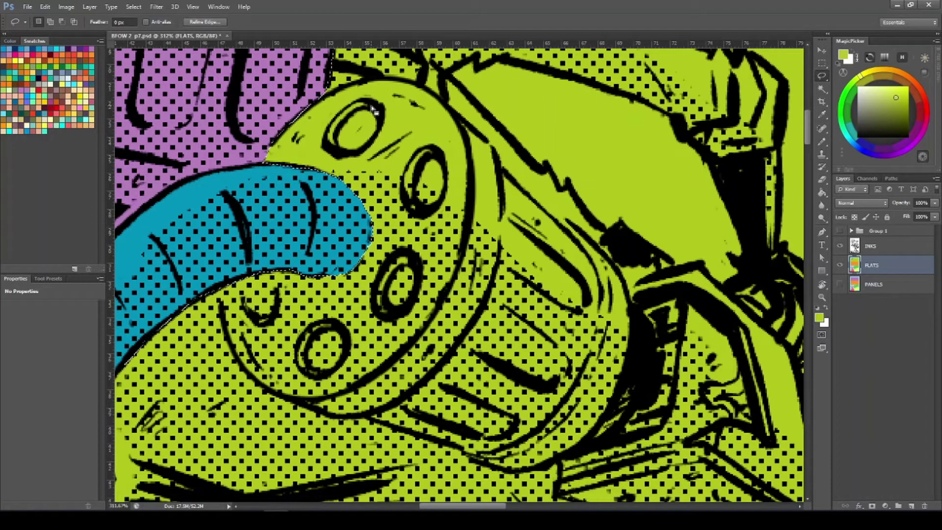
pyautogui.press('alt')
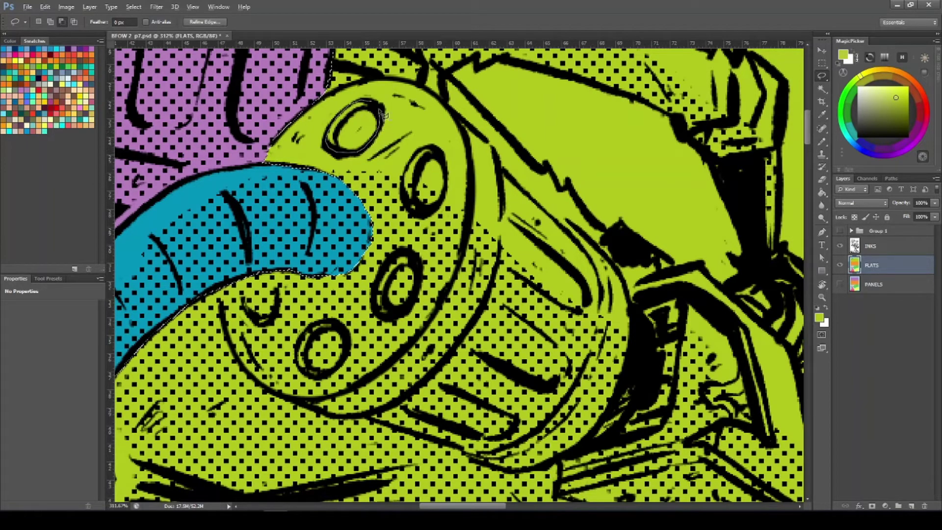
pyautogui.moveTo(390, 130); pyautogui.dragTo(388, 129)
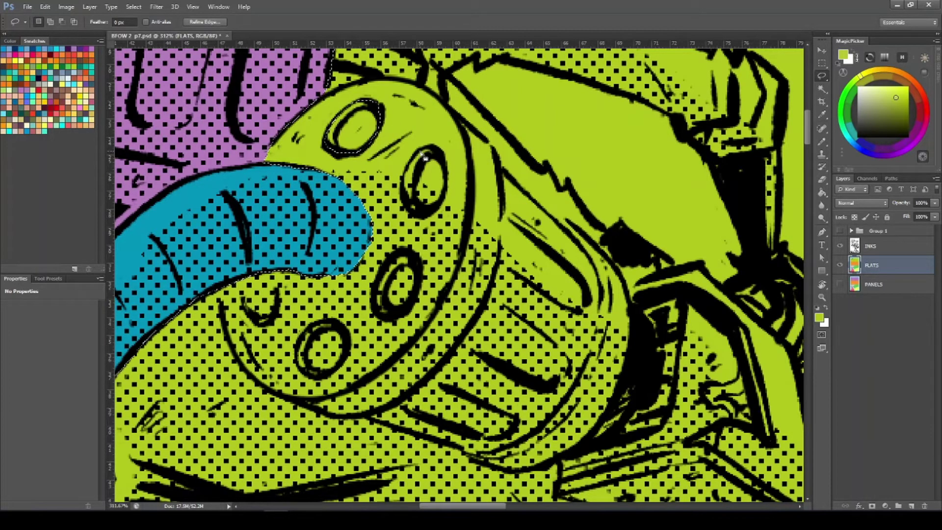
pyautogui.press('alt')
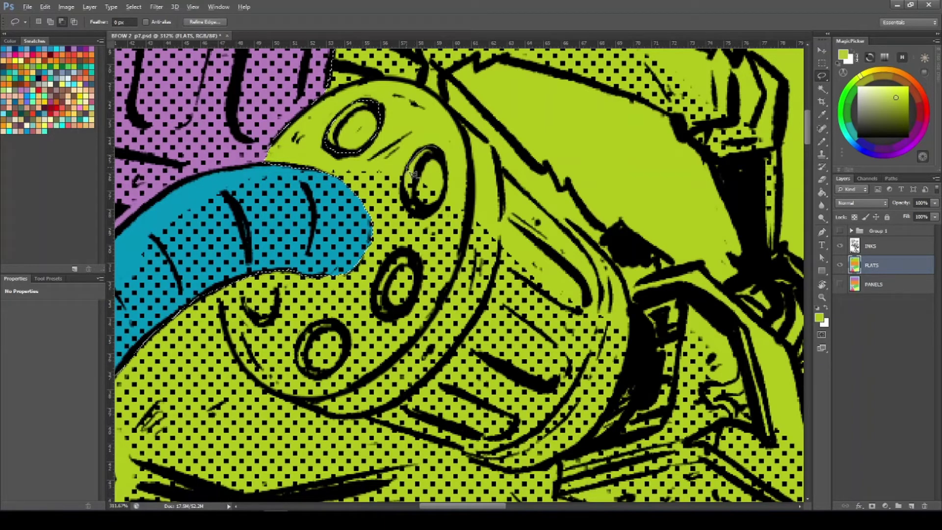
pyautogui.moveTo(413, 172); pyautogui.dragTo(417, 219)
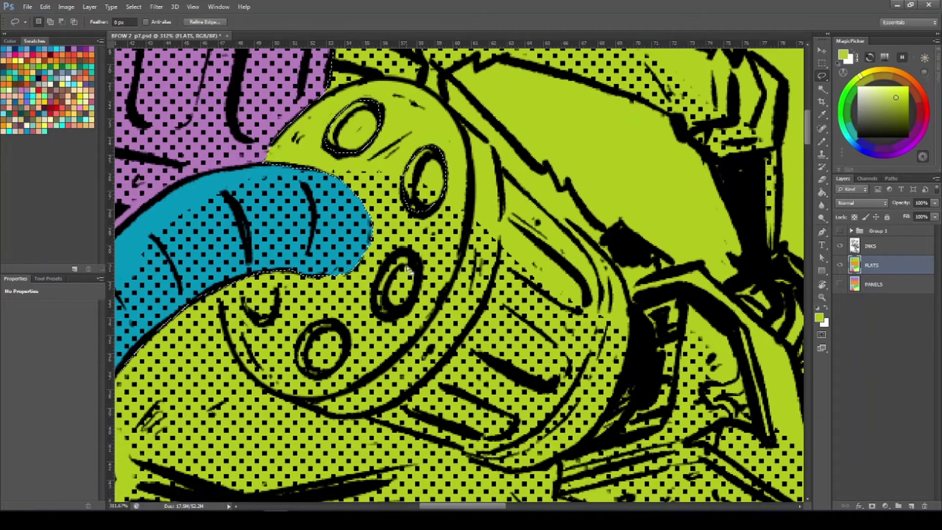
pyautogui.moveTo(408, 253); pyautogui.dragTo(398, 255)
pyautogui.moveTo(381, 296)
pyautogui.mouseDown()
pyautogui.moveTo(414, 316)
pyautogui.moveTo(425, 265)
pyautogui.moveTo(406, 251)
pyautogui.mouseUp()
pyautogui.moveTo(318, 329)
pyautogui.mouseDown()
pyautogui.moveTo(298, 365)
pyautogui.moveTo(307, 378)
pyautogui.moveTo(319, 382)
pyautogui.moveTo(346, 368)
pyautogui.moveTo(351, 336)
pyautogui.moveTo(279, 274)
pyautogui.moveTo(275, 323)
pyautogui.moveTo(253, 316)
pyautogui.moveTo(244, 287)
pyautogui.mouseUp()
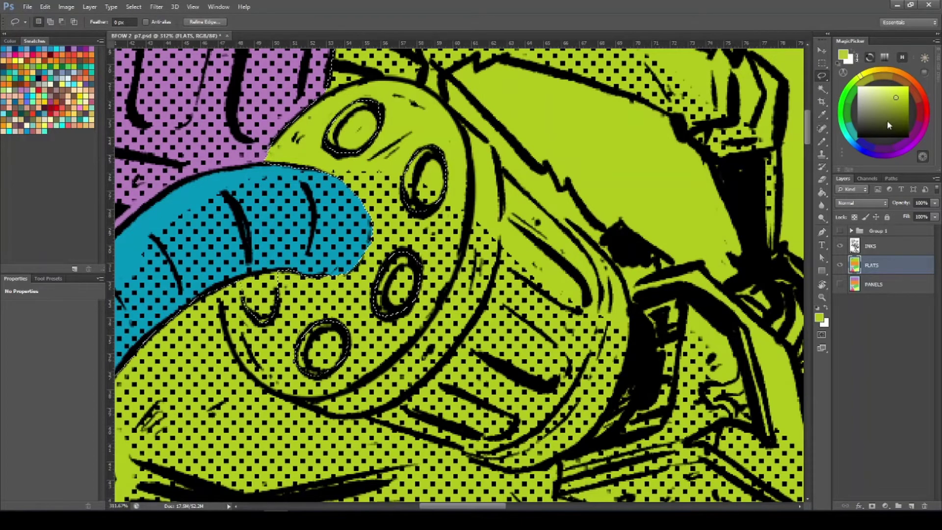
# Step: Fill the area around the drum holes with olive and, with the drum face subtracted, the remaining selection with bright green
pyautogui.click(899, 110)
pyautogui.press('g')
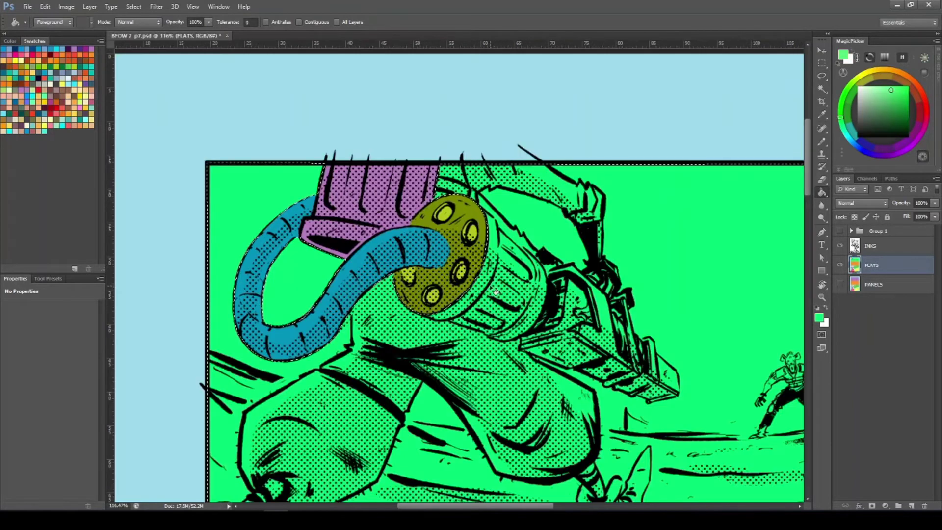
# Step: Subtract the drum's ribbed cylindrical body from the panel selection by lassoing along its inked outline
pyautogui.press('z')
pyautogui.moveTo(485, 300)
pyautogui.mouseDown()
pyautogui.moveTo(462, 313)
pyautogui.moveTo(436, 298)
pyautogui.mouseUp()
pyautogui.scroll(10, 484, 259)
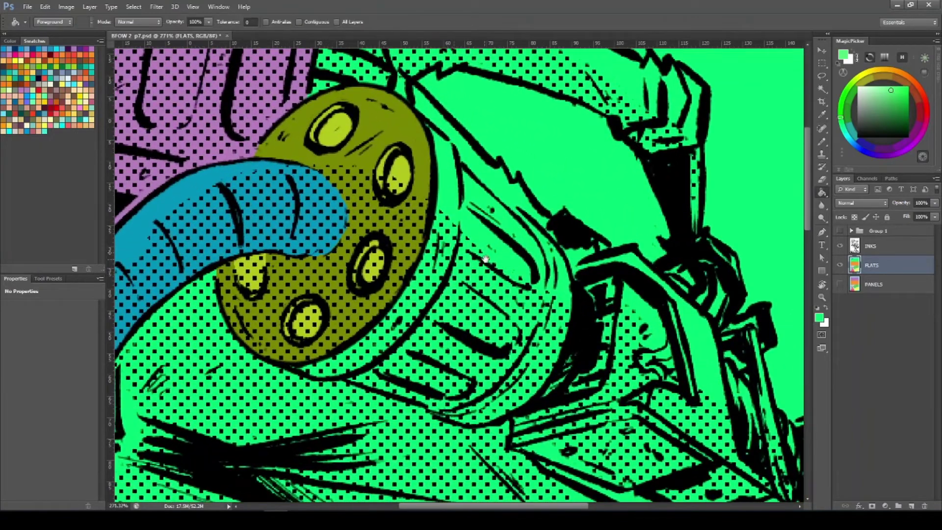
pyautogui.moveTo(485, 258); pyautogui.dragTo(470, 227)
pyautogui.press('l')
pyautogui.moveTo(405, 79)
pyautogui.mouseDown()
pyautogui.moveTo(549, 224)
pyautogui.moveTo(563, 256)
pyautogui.moveTo(554, 321)
pyautogui.moveTo(529, 366)
pyautogui.moveTo(488, 391)
pyautogui.mouseUp()
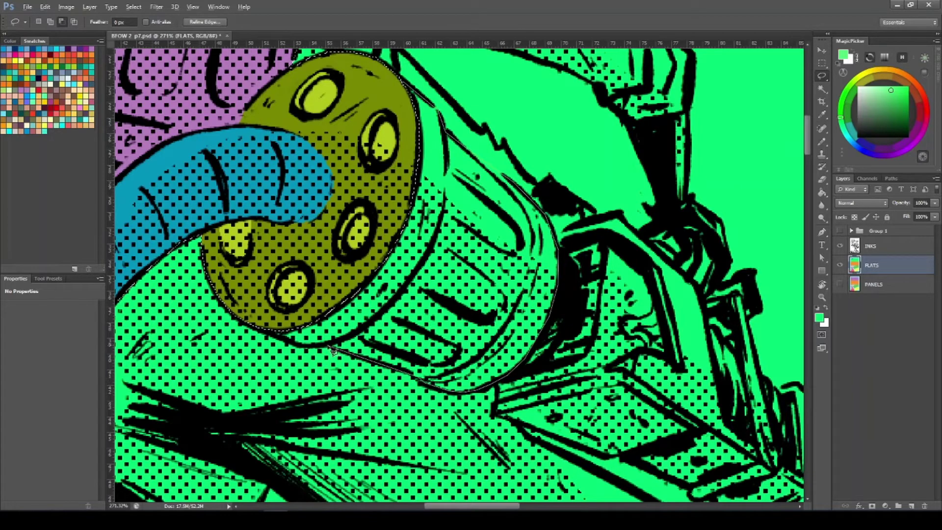
pyautogui.moveTo(332, 349)
pyautogui.mouseDown()
pyautogui.moveTo(292, 345)
pyautogui.moveTo(263, 292)
pyautogui.mouseUp()
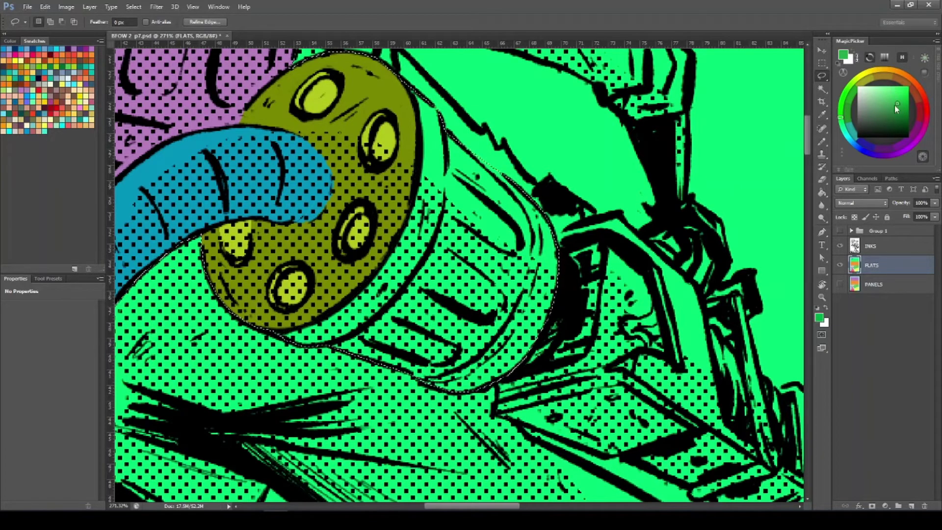
# Step: Fill the remaining selection with a darker green, and hide and show the INKS layer to check the flat shapes
pyautogui.press('g')
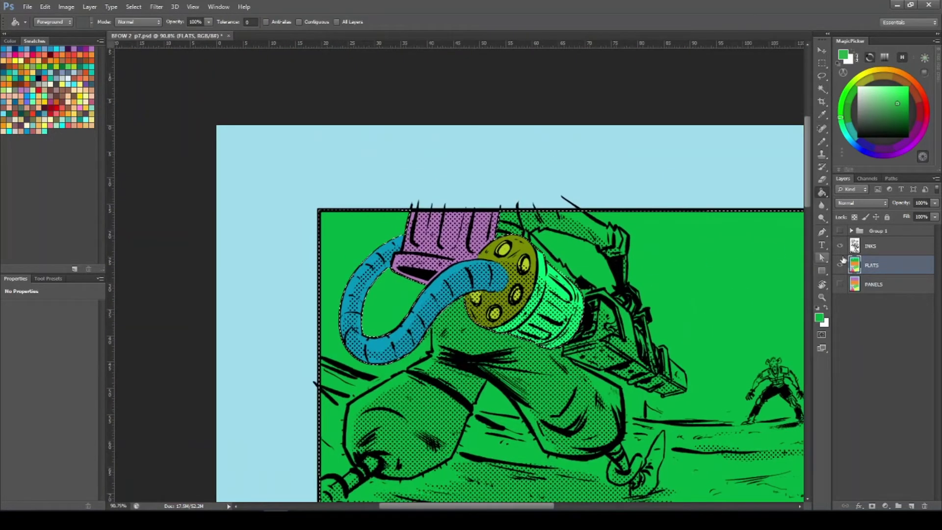
pyautogui.click(838, 248)
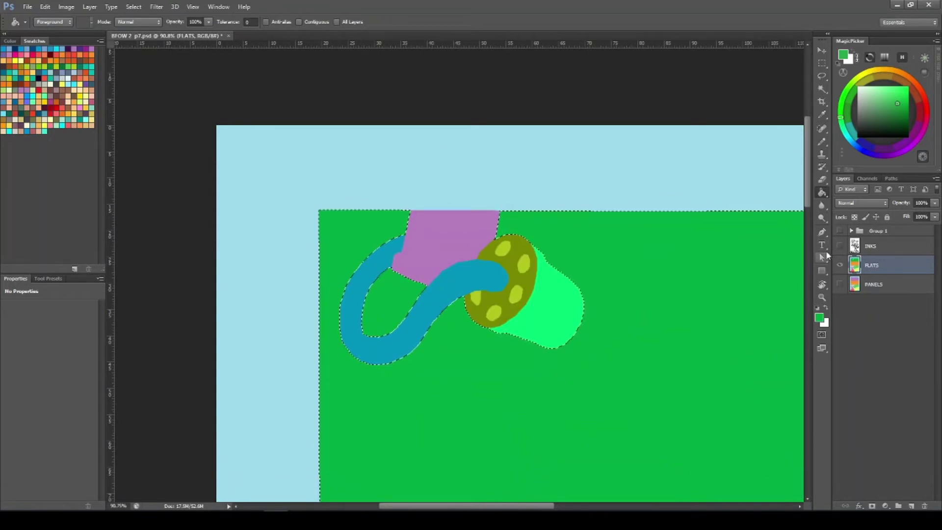
pyautogui.click(839, 246)
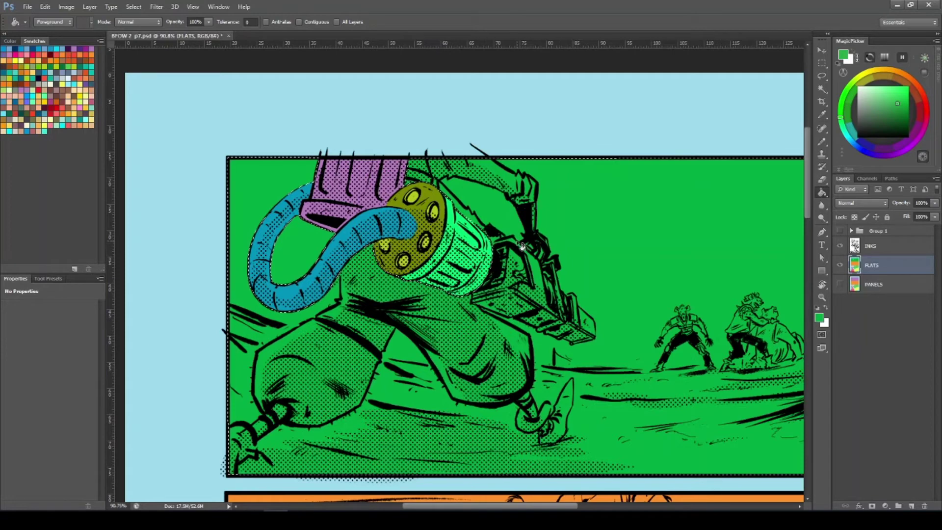
# Step: Subtract the boxy gun section beside the drum from the selection and fill the remaining area with a darker green
pyautogui.scroll(3, 505, 262)
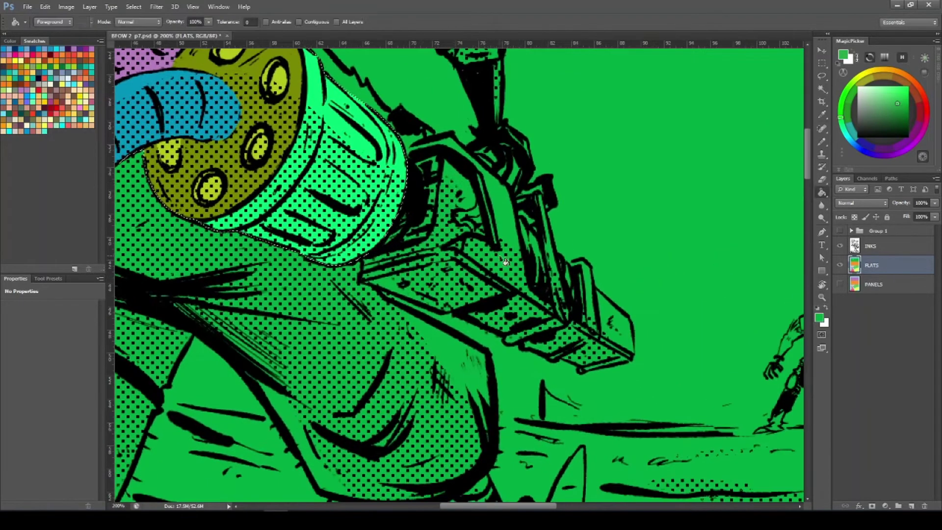
pyautogui.press('l')
pyautogui.moveTo(412, 145)
pyautogui.mouseDown()
pyautogui.moveTo(552, 206)
pyautogui.moveTo(631, 330)
pyautogui.moveTo(634, 360)
pyautogui.moveTo(559, 364)
pyautogui.moveTo(375, 286)
pyautogui.moveTo(391, 230)
pyautogui.mouseUp()
pyautogui.click(900, 109)
pyautogui.press('g')
pyautogui.click(603, 235)
# Step: Subtract the baggy trousers from the selection along their outline and fill the remaining panel area with vivid green
pyautogui.press('z')
pyautogui.moveTo(461, 284)
pyautogui.mouseDown()
pyautogui.moveTo(310, 269)
pyautogui.moveTo(360, 270)
pyautogui.mouseUp()
pyautogui.press('l')
pyautogui.moveTo(269, 286)
pyautogui.mouseDown()
pyautogui.moveTo(341, 210)
pyautogui.moveTo(273, 237)
pyautogui.moveTo(182, 357)
pyautogui.mouseUp()
pyautogui.moveTo(242, 412)
pyautogui.mouseDown()
pyautogui.moveTo(311, 409)
pyautogui.moveTo(403, 293)
pyautogui.moveTo(424, 244)
pyautogui.moveTo(503, 338)
pyautogui.moveTo(567, 382)
pyautogui.moveTo(651, 343)
pyautogui.moveTo(648, 257)
pyautogui.moveTo(551, 198)
pyautogui.mouseUp()
pyautogui.click(842, 98)
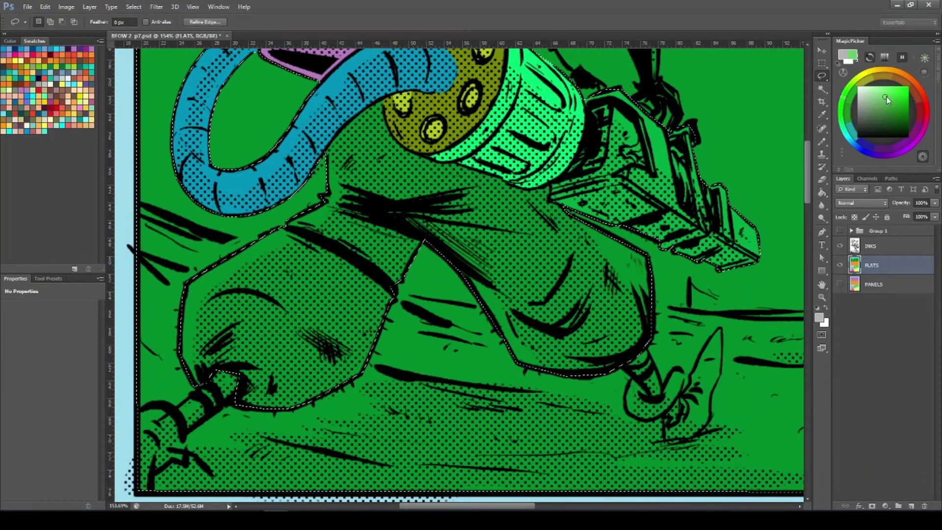
pyautogui.moveTo(885, 97); pyautogui.dragTo(905, 92)
pyautogui.press('g')
pyautogui.click(316, 393)
pyautogui.hotkey('ctrl', 'd')
# Step: Subtract the striped ankles below both trouser legs from the selection and fill the remaining panel area with yellow
pyautogui.moveTo(556, 324); pyautogui.dragTo(620, 321)
pyautogui.press('l')
pyautogui.moveTo(511, 300)
pyautogui.mouseDown()
pyautogui.moveTo(538, 333)
pyautogui.moveTo(570, 347)
pyautogui.moveTo(543, 279)
pyautogui.mouseUp()
pyautogui.scroll(-3, 510, 304)
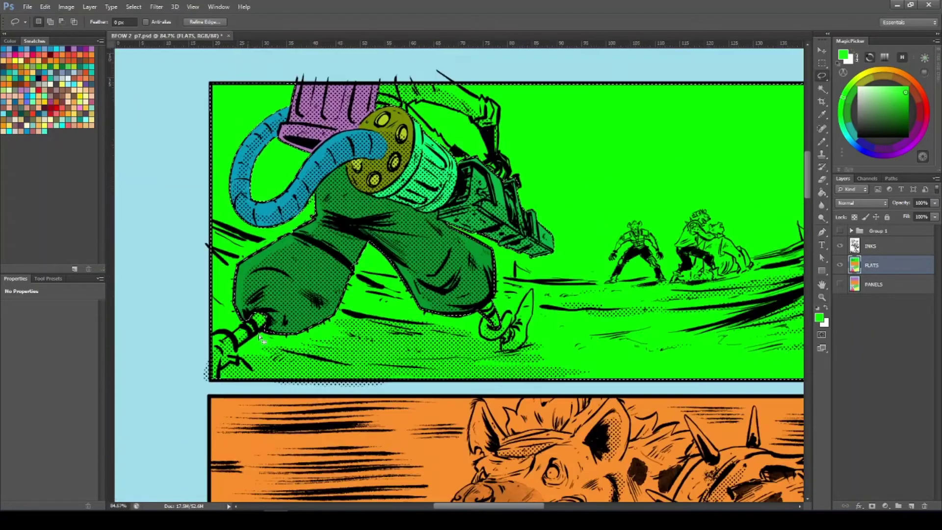
pyautogui.scroll(5, 216, 333)
pyautogui.moveTo(308, 267)
pyautogui.mouseDown()
pyautogui.moveTo(284, 298)
pyautogui.moveTo(351, 307)
pyautogui.moveTo(314, 268)
pyautogui.mouseUp()
pyautogui.click(847, 88)
pyautogui.press('g')
pyautogui.click(652, 245)
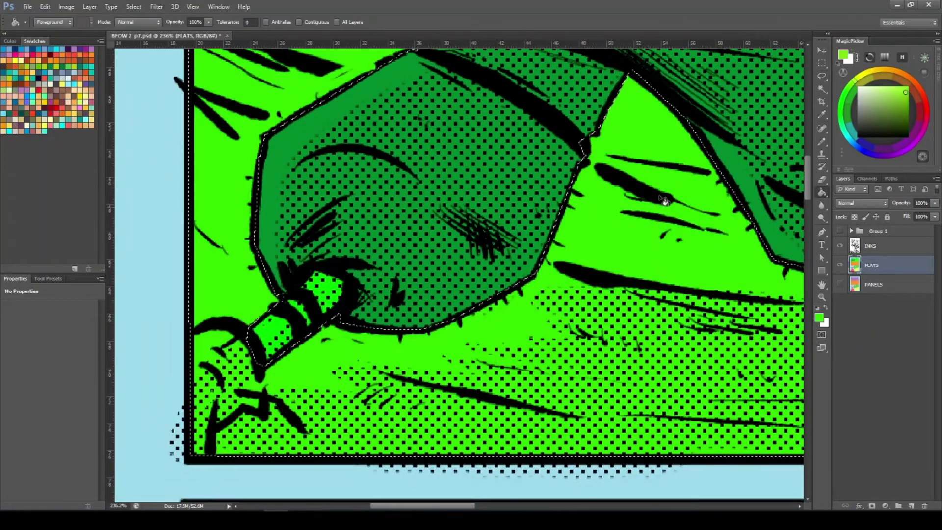
pyautogui.click(868, 72)
pyautogui.click(652, 245)
# Step: Subtract both feet of the foreground figure from the selection and fill the remaining panel area with amber
pyautogui.press('l')
pyautogui.moveTo(182, 335)
pyautogui.mouseDown()
pyautogui.moveTo(262, 400)
pyautogui.moveTo(209, 464)
pyautogui.mouseUp()
pyautogui.moveTo(343, 343); pyautogui.dragTo(274, 344)
pyautogui.moveTo(637, 319); pyautogui.dragTo(726, 319)
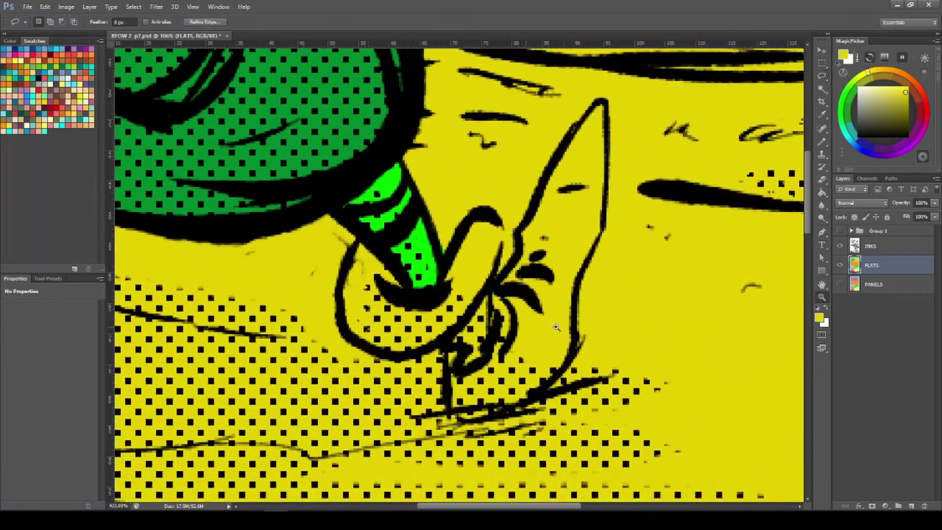
pyautogui.moveTo(371, 226)
pyautogui.mouseDown()
pyautogui.moveTo(348, 337)
pyautogui.moveTo(453, 415)
pyautogui.moveTo(579, 265)
pyautogui.moveTo(554, 167)
pyautogui.moveTo(496, 277)
pyautogui.moveTo(493, 319)
pyautogui.moveTo(412, 322)
pyautogui.mouseUp()
pyautogui.press('z')
pyautogui.click(883, 70)
pyautogui.press('g')
pyautogui.click(637, 197)
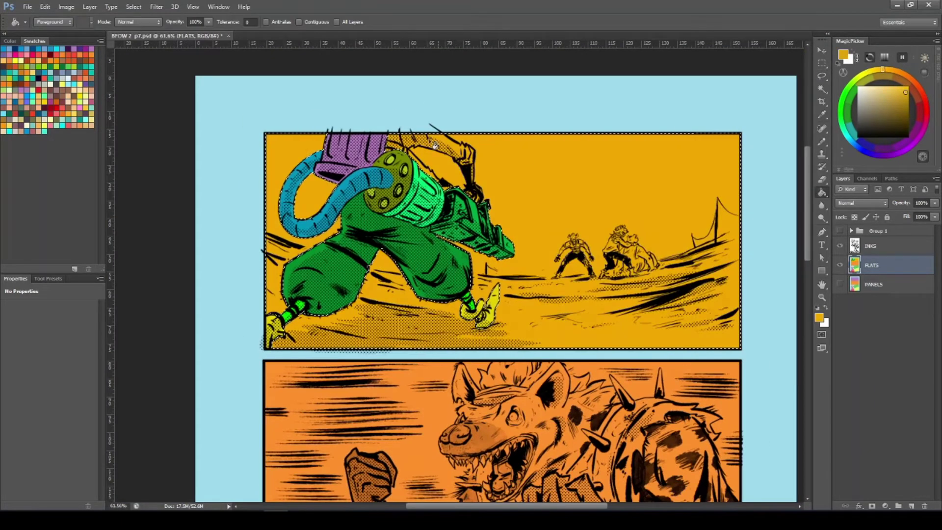
# Step: Subtract the raised arm and its hand from the selection and fill the remaining panel area with orange
pyautogui.press('z')
pyautogui.moveTo(425, 140); pyautogui.dragTo(495, 140)
pyautogui.press('l')
pyautogui.moveTo(304, 97); pyautogui.dragTo(353, 166)
pyautogui.moveTo(480, 331)
pyautogui.mouseDown()
pyautogui.moveTo(471, 258)
pyautogui.moveTo(387, 172)
pyautogui.moveTo(569, 214)
pyautogui.moveTo(632, 160)
pyautogui.moveTo(488, 90)
pyautogui.moveTo(305, 97)
pyautogui.mouseUp()
pyautogui.click(893, 70)
pyautogui.press('g')
pyautogui.click(711, 196)
# Step: Subtract the small strip between the purple section and the drum from the selection and fill the remainder with deeper orange
pyautogui.press('l')
pyautogui.moveTo(278, 144)
pyautogui.mouseDown()
pyautogui.moveTo(349, 217)
pyautogui.moveTo(281, 171)
pyautogui.mouseUp()
pyautogui.click(906, 76)
pyautogui.press('g')
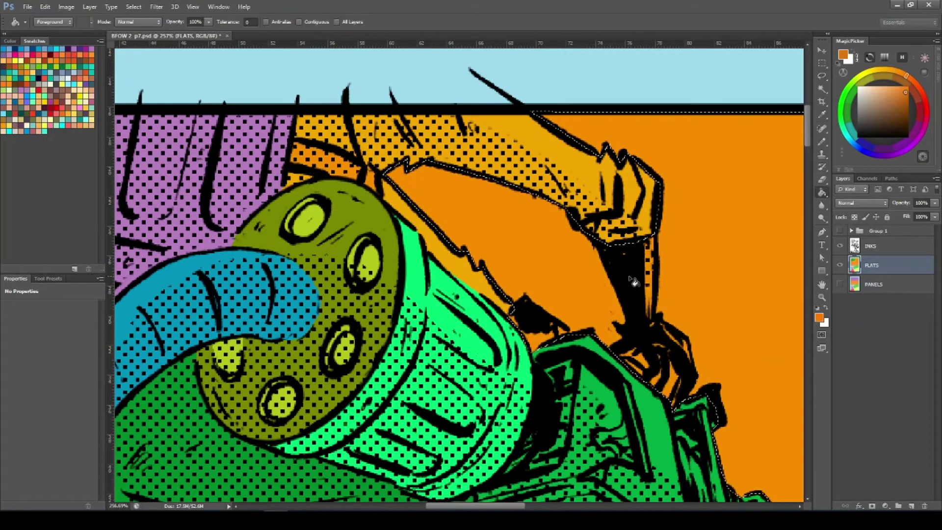
pyautogui.click(635, 279)
# Step: Subtract the dark forearm and gripping hand above the gun from the selection and fill the remaining area with red-orange
pyautogui.press('l')
pyautogui.moveTo(520, 331); pyautogui.dragTo(509, 314)
pyautogui.moveTo(608, 235)
pyautogui.mouseDown()
pyautogui.moveTo(480, 166)
pyautogui.moveTo(518, 305)
pyautogui.moveTo(562, 280)
pyautogui.moveTo(527, 158)
pyautogui.moveTo(478, 169)
pyautogui.mouseUp()
pyautogui.press('z')
pyautogui.moveTo(528, 290); pyautogui.dragTo(417, 292)
pyautogui.click(914, 83)
pyautogui.press('g')
pyautogui.click(586, 366)
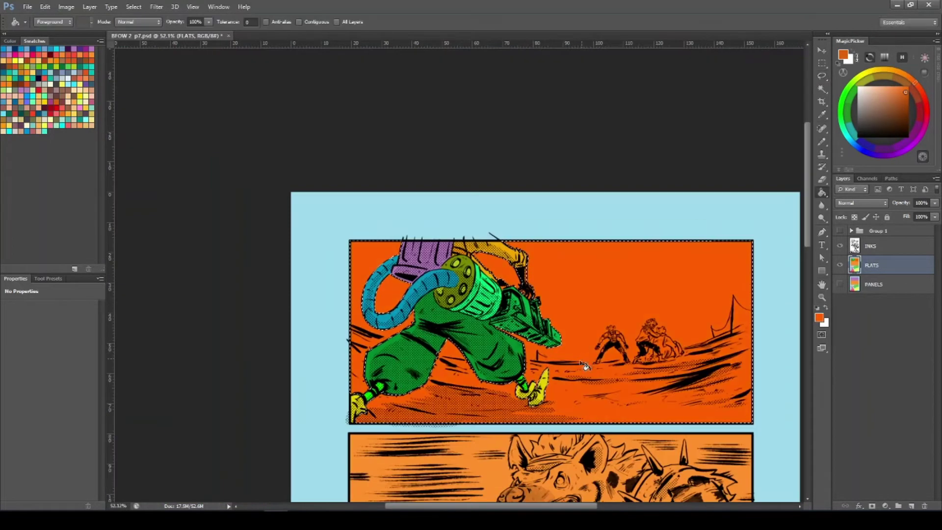
# Step: Subtract the ground around and between the foreground figure's legs from the selection, one lassoed section at a time
pyautogui.press('l')
pyautogui.moveTo(403, 371)
pyautogui.mouseDown()
pyautogui.moveTo(480, 366)
pyautogui.moveTo(451, 247)
pyautogui.moveTo(235, 426)
pyautogui.moveTo(275, 324)
pyautogui.mouseUp()
pyautogui.moveTo(624, 343)
pyautogui.mouseDown()
pyautogui.moveTo(474, 302)
pyautogui.moveTo(482, 309)
pyautogui.moveTo(415, 299)
pyautogui.mouseUp()
pyautogui.press('z')
pyautogui.press('l')
pyautogui.press('alt')
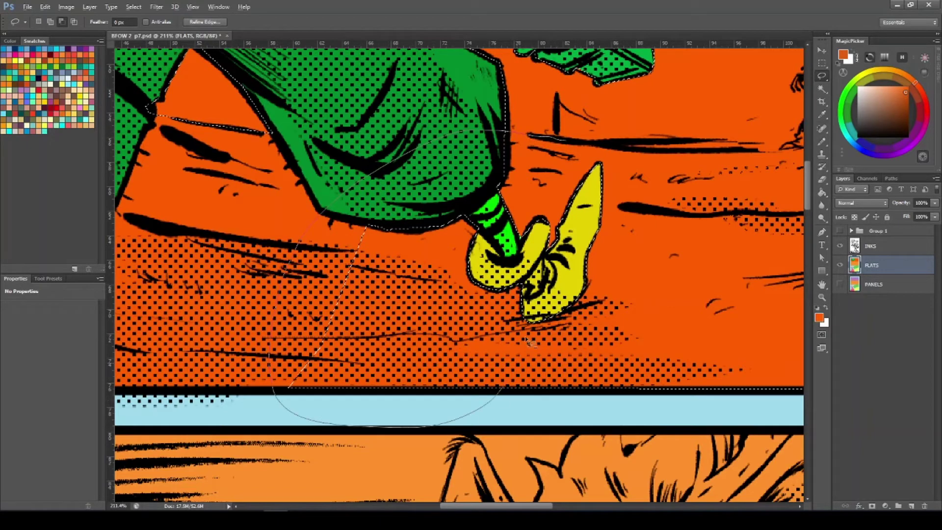
pyautogui.moveTo(527, 340); pyautogui.dragTo(478, 190)
pyautogui.moveTo(552, 299)
pyautogui.mouseDown()
pyautogui.moveTo(451, 296)
pyautogui.moveTo(430, 314)
pyautogui.mouseUp()
# Step: Subtract the ground around the pointed shoe from the selection, following the horizon line and overlapping the panel's lower border
pyautogui.press('alt')
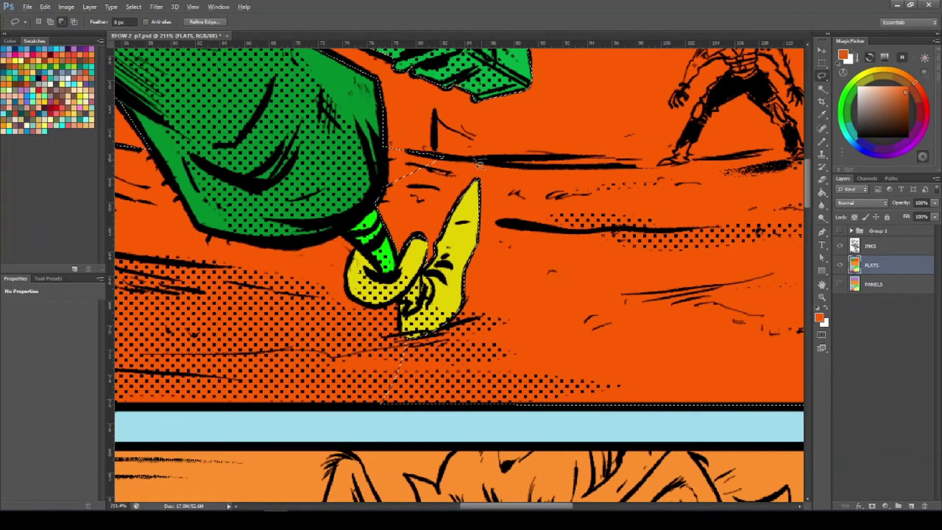
pyautogui.moveTo(436, 162); pyautogui.dragTo(445, 157)
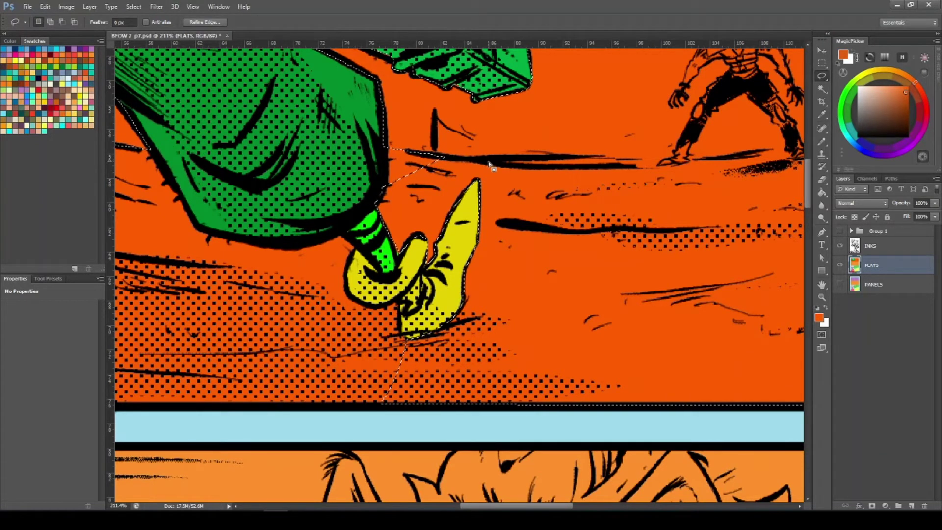
pyautogui.press('alt')
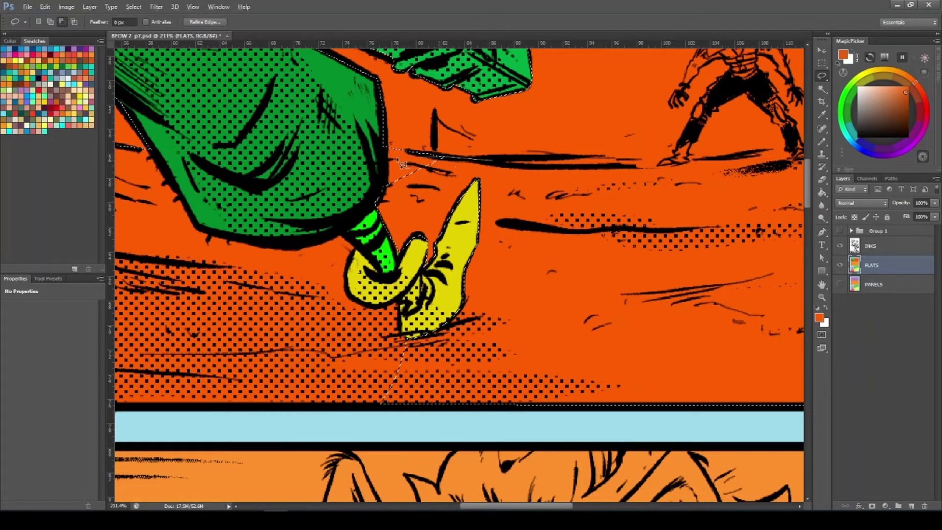
pyautogui.moveTo(539, 289); pyautogui.dragTo(535, 278)
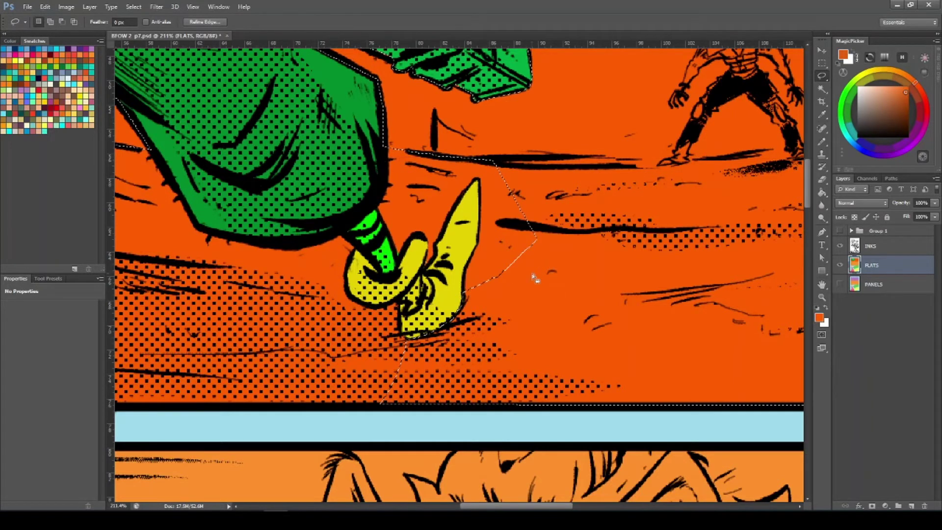
pyautogui.press('alt')
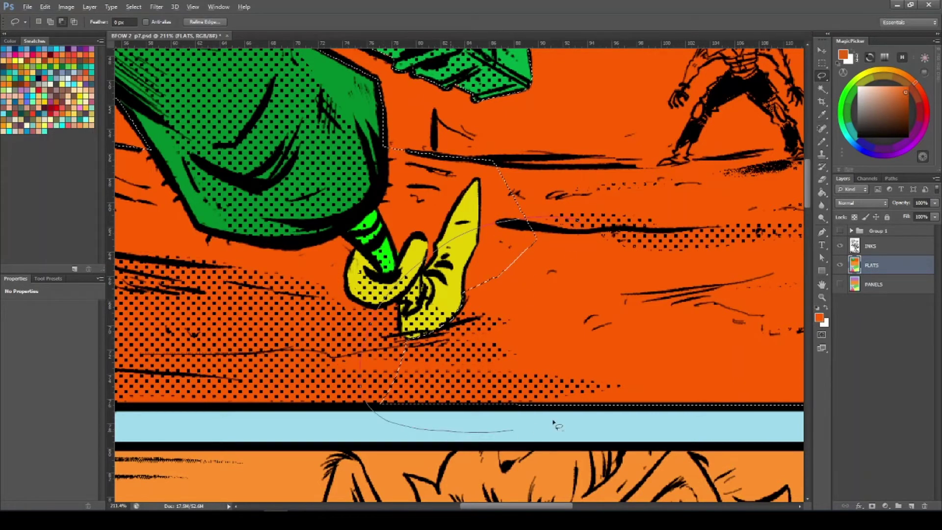
pyautogui.moveTo(516, 225); pyautogui.dragTo(519, 222)
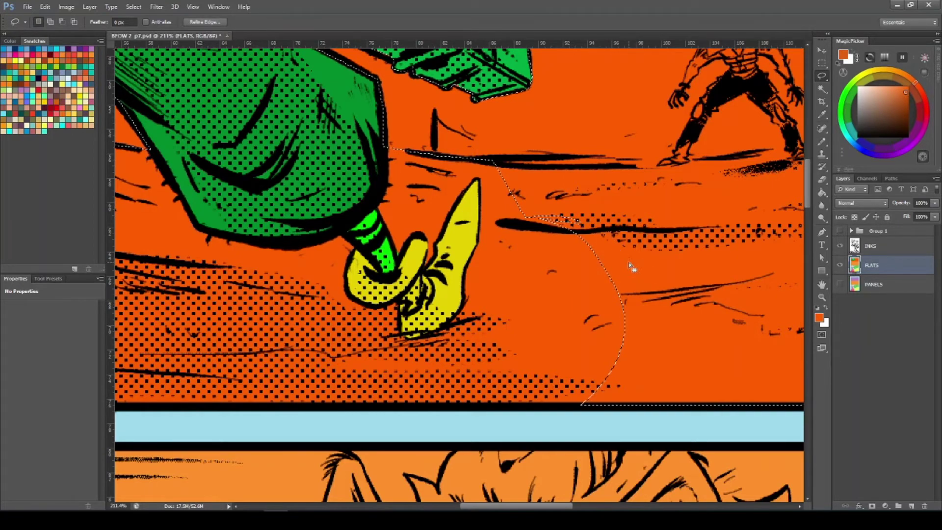
# Step: Try adding patches of ground beyond the pointed shoe back into the selection, and undo the unwanted additions
pyautogui.moveTo(623, 250)
pyautogui.mouseDown()
pyautogui.moveTo(642, 262)
pyautogui.moveTo(663, 241)
pyautogui.mouseUp()
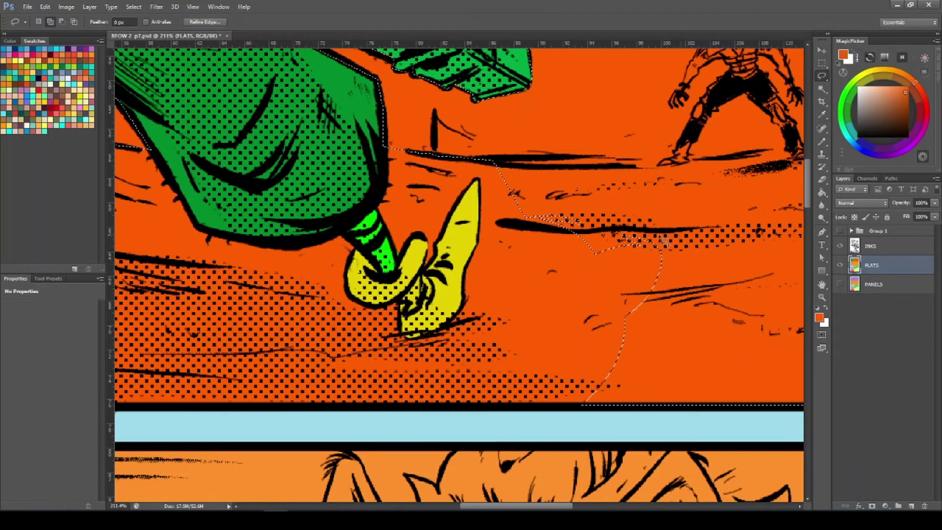
pyautogui.hotkey('ctrl', 'z')
pyautogui.moveTo(565, 293); pyautogui.dragTo(619, 265)
pyautogui.moveTo(548, 297)
pyautogui.mouseDown()
pyautogui.moveTo(634, 276)
pyautogui.moveTo(584, 218)
pyautogui.mouseUp()
pyautogui.hotkey('ctrl', 'z')
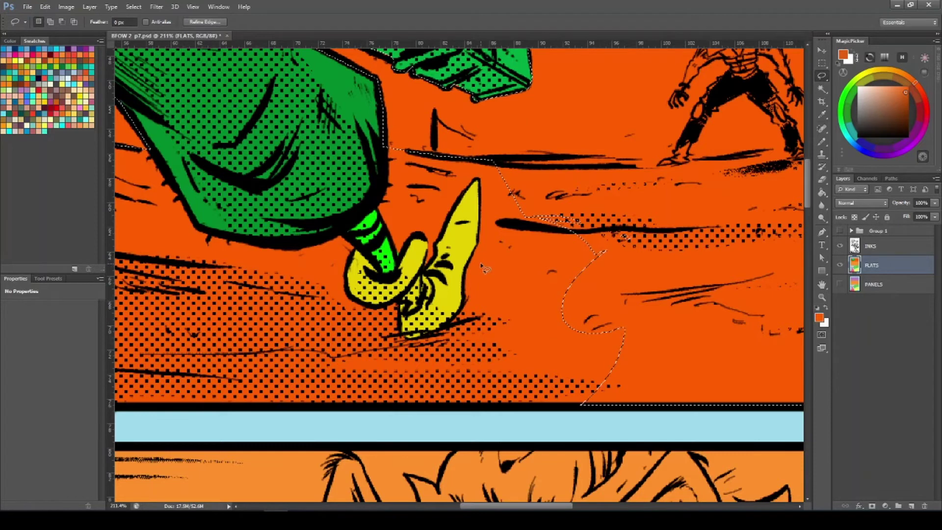
# Step: Subtract the ground beyond the shoe from the selection, following the horizon past the feet of the standing background figure
pyautogui.press('alt')
pyautogui.moveTo(559, 269)
pyautogui.mouseDown()
pyautogui.moveTo(635, 256)
pyautogui.moveTo(604, 239)
pyautogui.mouseUp()
pyautogui.moveTo(553, 197)
pyautogui.mouseDown()
pyautogui.moveTo(502, 206)
pyautogui.moveTo(553, 187)
pyautogui.moveTo(569, 200)
pyautogui.moveTo(517, 211)
pyautogui.moveTo(561, 208)
pyautogui.mouseUp()
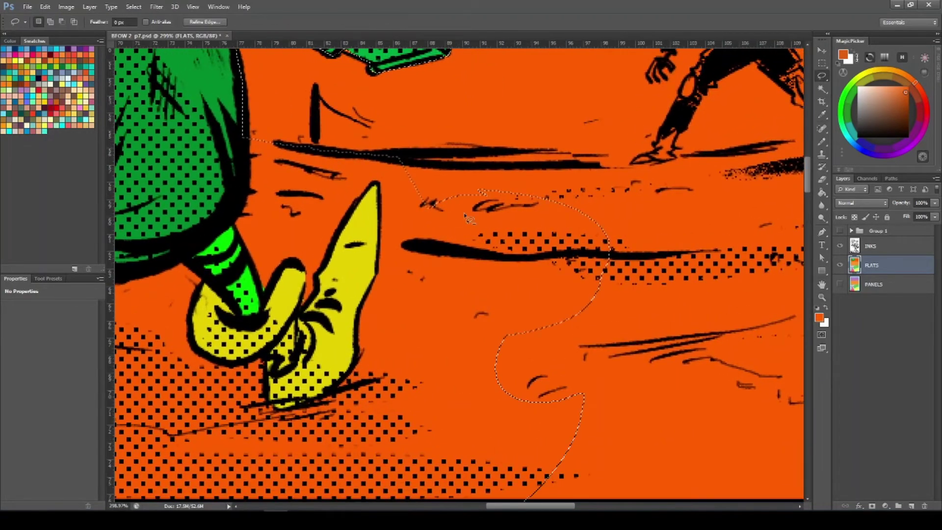
pyautogui.moveTo(636, 158)
pyautogui.mouseDown()
pyautogui.moveTo(780, 143)
pyautogui.moveTo(697, 155)
pyautogui.moveTo(356, 350)
pyautogui.mouseUp()
pyautogui.moveTo(694, 163); pyautogui.dragTo(416, 218)
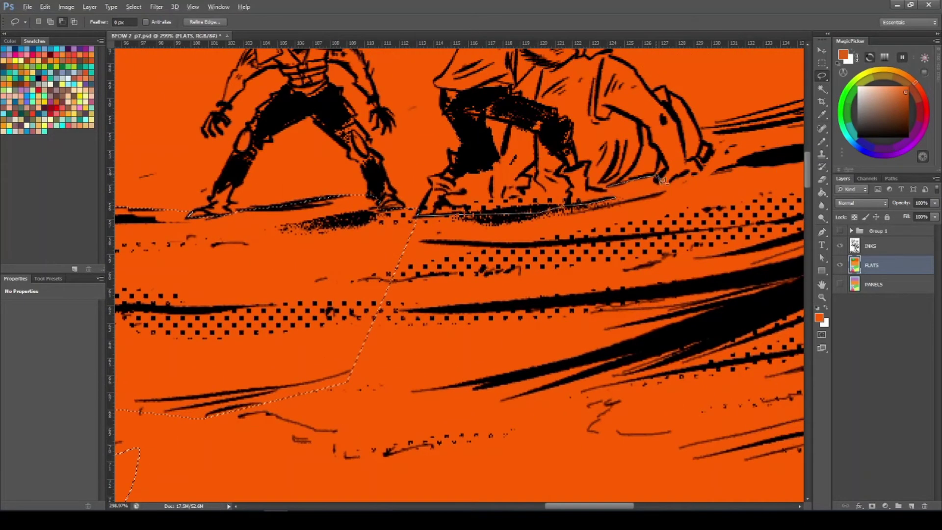
# Step: Subtract the ground beneath the crouching background figures from the selection, tracing along their feet and the horizon
pyautogui.moveTo(700, 130)
pyautogui.mouseDown()
pyautogui.moveTo(683, 218)
pyautogui.moveTo(550, 487)
pyautogui.moveTo(149, 485)
pyautogui.moveTo(162, 307)
pyautogui.mouseUp()
pyautogui.moveTo(272, 361); pyautogui.dragTo(224, 334)
pyautogui.moveTo(456, 299); pyautogui.dragTo(505, 284)
pyautogui.moveTo(510, 275); pyautogui.dragTo(211, 427)
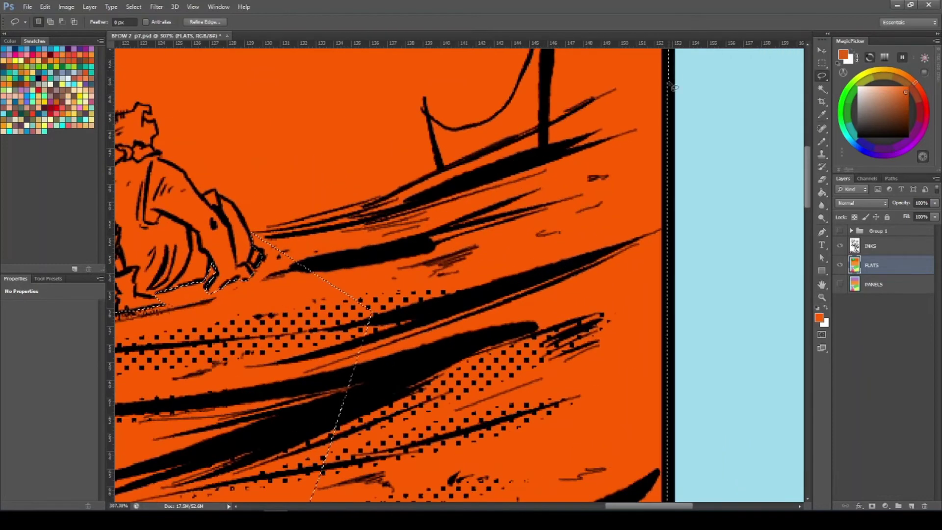
# Step: Subtract the remaining ground up to the panel's far border and fill the rest of the selection with a redder orange
pyautogui.moveTo(677, 70)
pyautogui.mouseDown()
pyautogui.moveTo(310, 220)
pyautogui.moveTo(277, 441)
pyautogui.mouseUp()
pyautogui.moveTo(277, 442); pyautogui.dragTo(277, 245)
pyautogui.moveTo(277, 245)
pyautogui.mouseDown()
pyautogui.moveTo(219, 481)
pyautogui.moveTo(755, 376)
pyautogui.moveTo(748, 304)
pyautogui.mouseUp()
pyautogui.moveTo(683, 329); pyautogui.dragTo(601, 326)
pyautogui.click(923, 94)
pyautogui.press('g')
pyautogui.click(417, 194)
# Step: Subtract the standing background figure's two shoulder pads from the selection and fill the remaining area with red
pyautogui.moveTo(402, 202)
pyautogui.mouseDown()
pyautogui.moveTo(373, 206)
pyautogui.moveTo(350, 266)
pyautogui.mouseUp()
pyautogui.click(926, 108)
pyautogui.press('g')
pyautogui.click(414, 248)
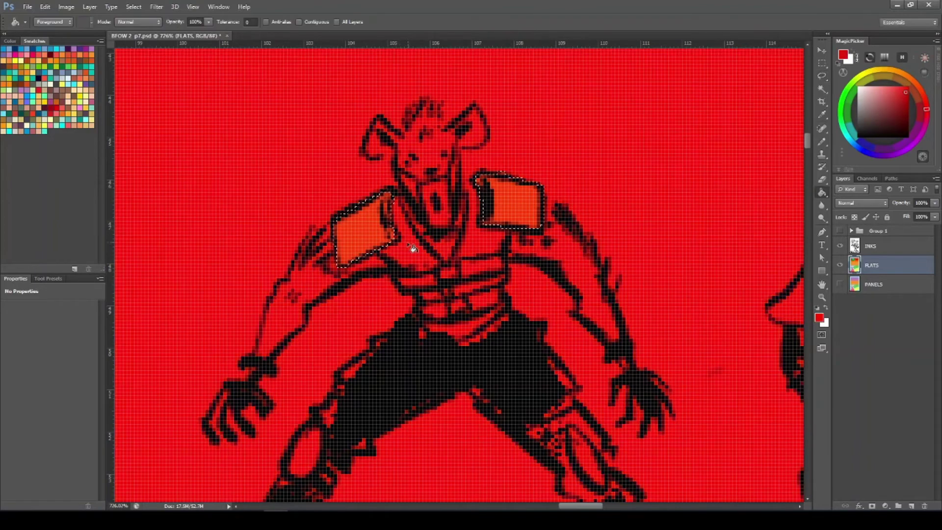
# Step: Subtract the standing background figure's vest from the selection and fill the remaining area with pinkish red
pyautogui.press('l')
pyautogui.moveTo(389, 202); pyautogui.dragTo(443, 264)
pyautogui.moveTo(504, 281)
pyautogui.mouseDown()
pyautogui.moveTo(416, 310)
pyautogui.moveTo(385, 241)
pyautogui.mouseUp()
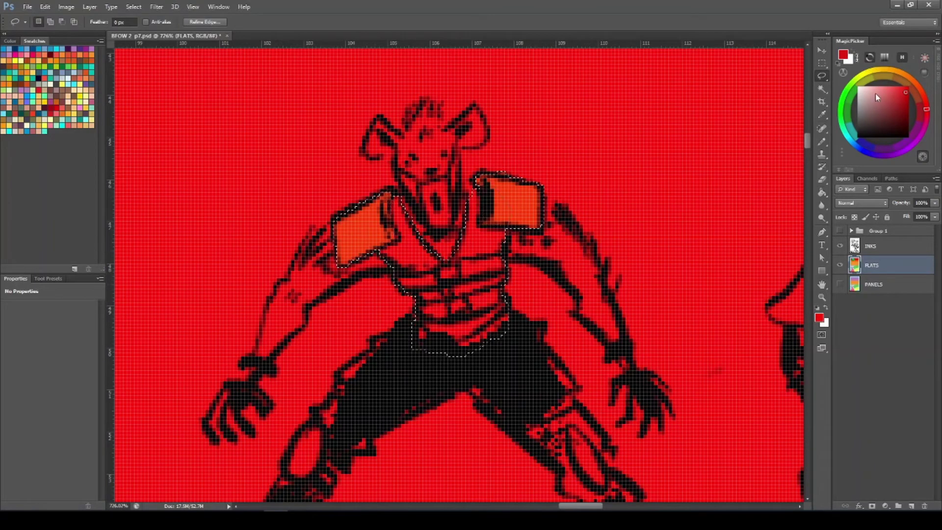
pyautogui.click(926, 122)
pyautogui.press('g')
pyautogui.click(441, 203)
# Step: Subtract the standing figure's open mouth and jaw from the selection and fill the remaining area with magenta
pyautogui.press('l')
pyautogui.moveTo(447, 178)
pyautogui.mouseDown()
pyautogui.moveTo(447, 230)
pyautogui.moveTo(450, 180)
pyautogui.moveTo(423, 189)
pyautogui.mouseUp()
pyautogui.click(923, 130)
pyautogui.press('g')
pyautogui.click(456, 174)
pyautogui.press('l')
pyautogui.hotkey('ctrl', 'z')
pyautogui.hotkey('alt', 'BackSpace')
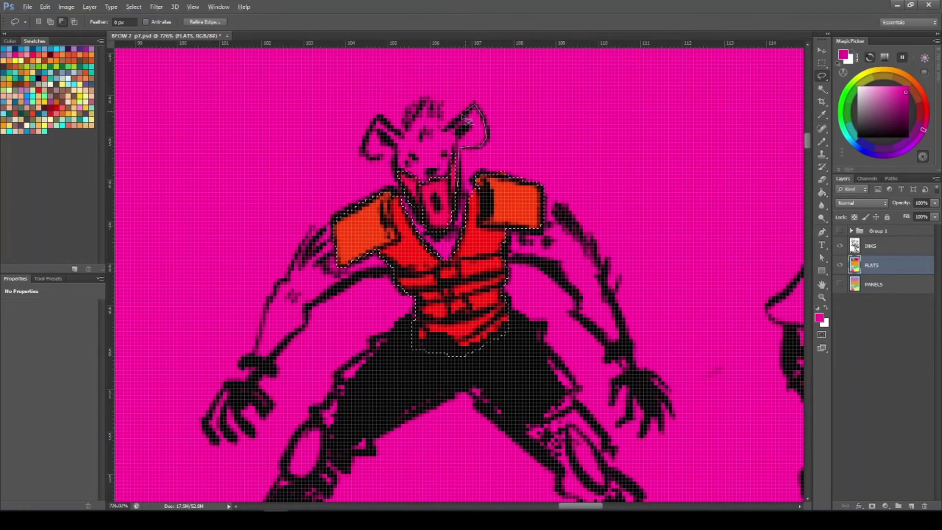
# Step: Subtract the standing figure's head and both arms from the selection and fill the rest with fuchsia
pyautogui.moveTo(469, 120)
pyautogui.mouseDown()
pyautogui.moveTo(380, 116)
pyautogui.moveTo(393, 165)
pyautogui.mouseUp()
pyautogui.moveTo(313, 225)
pyautogui.mouseDown()
pyautogui.moveTo(275, 309)
pyautogui.moveTo(396, 270)
pyautogui.mouseUp()
pyautogui.moveTo(505, 259)
pyautogui.mouseDown()
pyautogui.moveTo(588, 326)
pyautogui.moveTo(571, 223)
pyautogui.moveTo(539, 194)
pyautogui.mouseUp()
pyautogui.moveTo(554, 211); pyautogui.dragTo(516, 132)
pyautogui.click(918, 138)
pyautogui.press('g')
pyautogui.click(494, 298)
# Step: Subtract the standing figure's two hands from the selection and fill the rest with bright violet
pyautogui.press('l')
pyautogui.moveTo(220, 283)
pyautogui.mouseDown()
pyautogui.moveTo(176, 338)
pyautogui.moveTo(220, 292)
pyautogui.mouseUp()
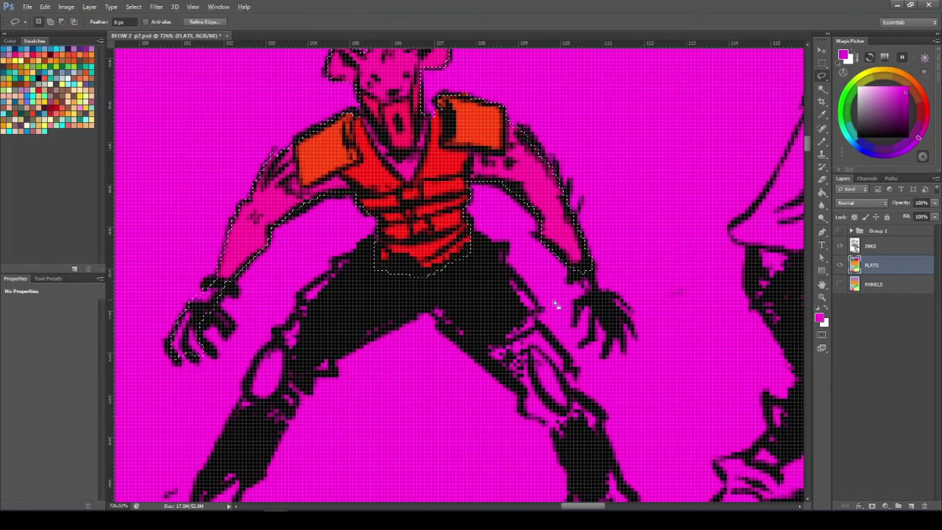
pyautogui.moveTo(579, 271)
pyautogui.mouseDown()
pyautogui.moveTo(600, 292)
pyautogui.moveTo(591, 273)
pyautogui.mouseUp()
pyautogui.click(912, 144)
pyautogui.press('g')
pyautogui.click(389, 322)
# Step: Subtract the standing figure's two knee pads from the selection and fill the remaining area with dark purple
pyautogui.press('l')
pyautogui.moveTo(284, 345); pyautogui.dragTo(277, 343)
pyautogui.moveTo(530, 348)
pyautogui.mouseDown()
pyautogui.moveTo(538, 364)
pyautogui.moveTo(505, 297)
pyautogui.mouseUp()
pyautogui.click(899, 109)
pyautogui.press('g')
pyautogui.click(314, 314)
# Step: Subtract both of the standing figure's shoes from the selection and fill the remaining area with dark magenta
pyautogui.moveTo(272, 367); pyautogui.dragTo(319, 292)
pyautogui.press('l')
pyautogui.moveTo(200, 405)
pyautogui.mouseDown()
pyautogui.moveTo(249, 376)
pyautogui.moveTo(293, 373)
pyautogui.mouseUp()
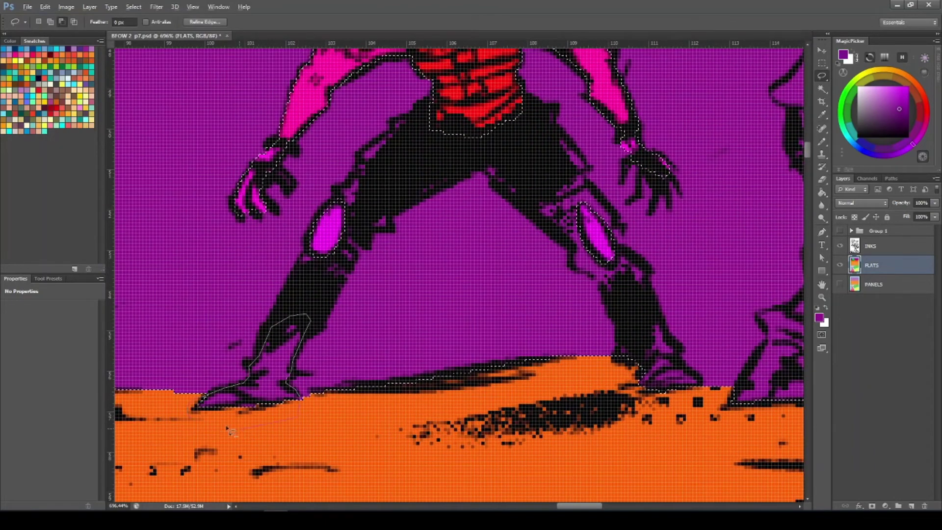
pyautogui.moveTo(227, 429); pyautogui.dragTo(198, 410)
pyautogui.moveTo(597, 378); pyautogui.dragTo(482, 374)
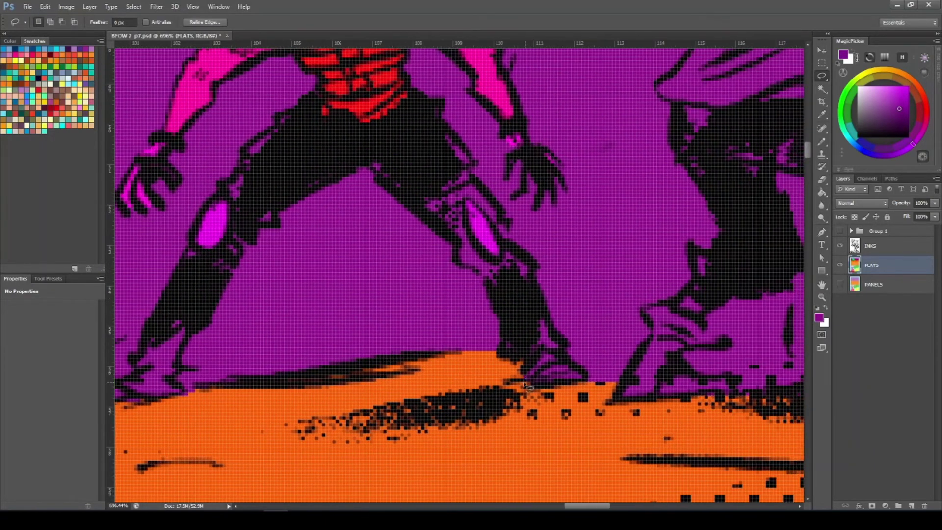
pyautogui.moveTo(539, 383)
pyautogui.mouseDown()
pyautogui.moveTo(583, 381)
pyautogui.moveTo(578, 367)
pyautogui.mouseUp()
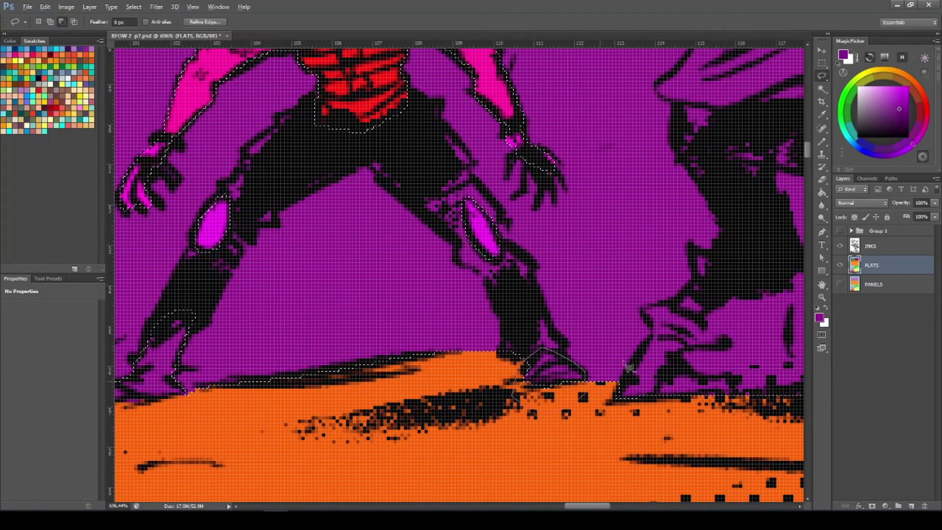
pyautogui.click(923, 130)
pyautogui.click(904, 101)
pyautogui.press('g')
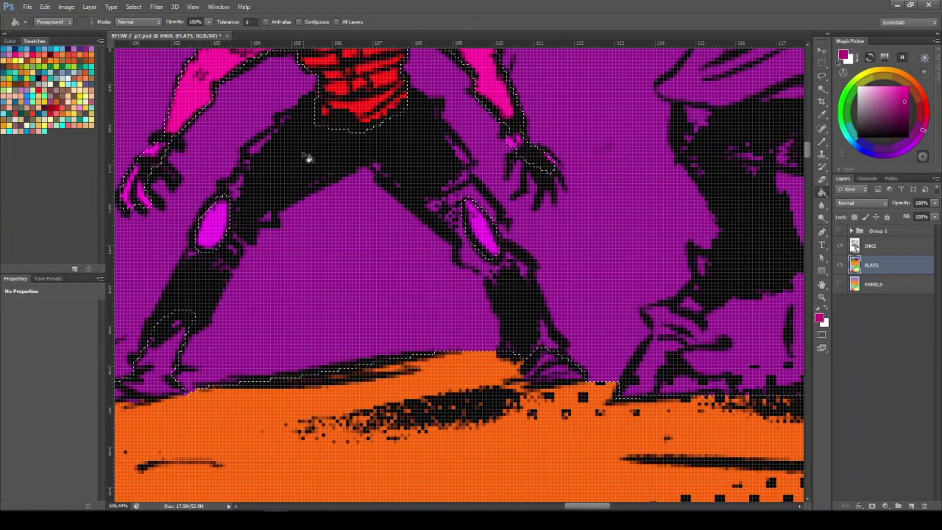
pyautogui.moveTo(296, 165); pyautogui.dragTo(377, 191)
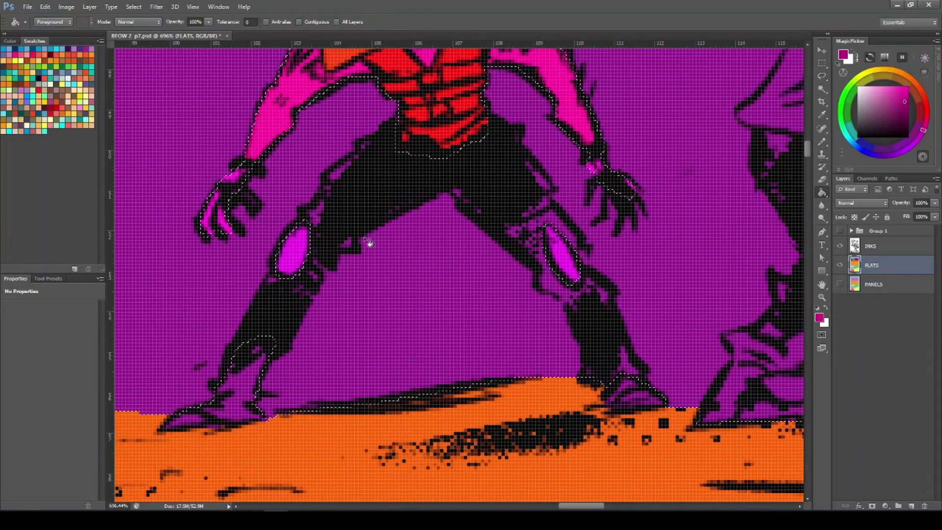
pyautogui.click(383, 208)
# Step: Subtract both legs of the standing figure's black trousers from the selection and fill the rest with green
pyautogui.press('l')
pyautogui.press('alt')
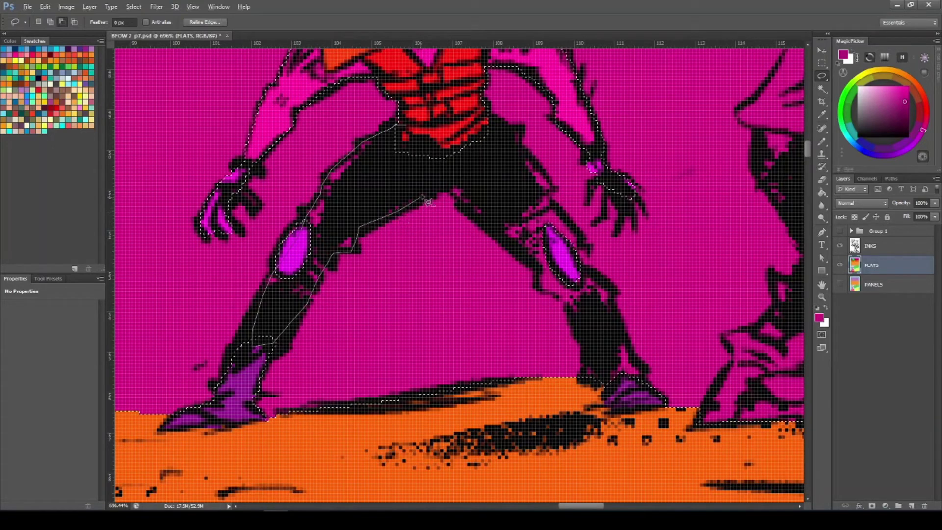
pyautogui.moveTo(449, 192); pyautogui.dragTo(482, 140)
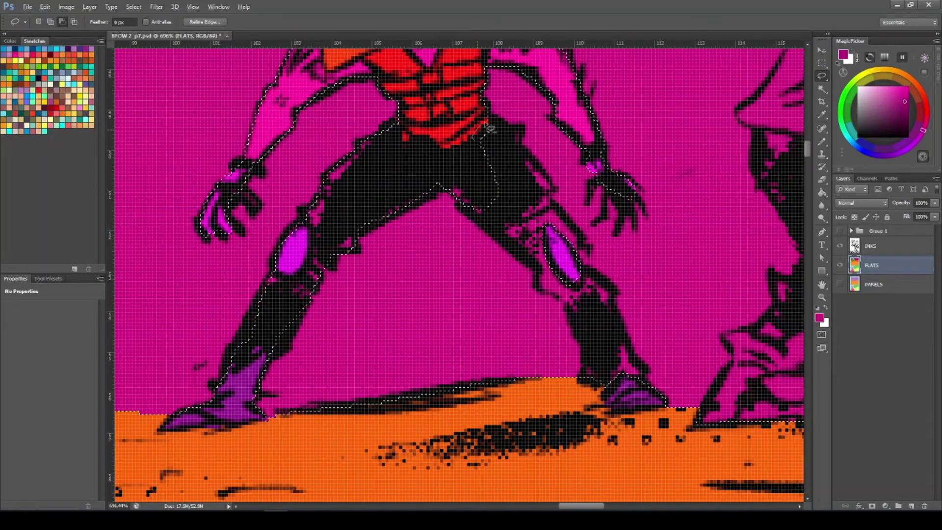
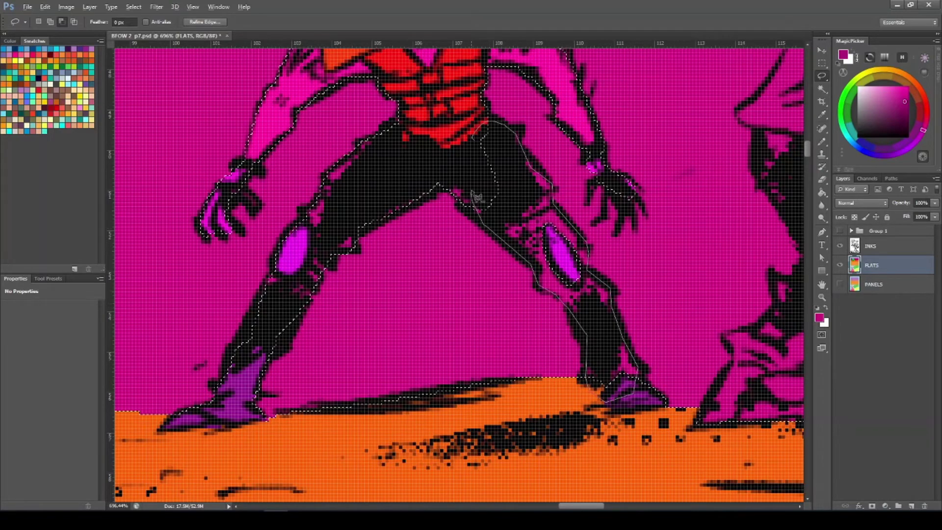
pyautogui.moveTo(472, 192); pyautogui.dragTo(481, 169)
pyautogui.hotkey('ctrl', 'space')
pyautogui.moveTo(574, 237); pyautogui.dragTo(511, 239)
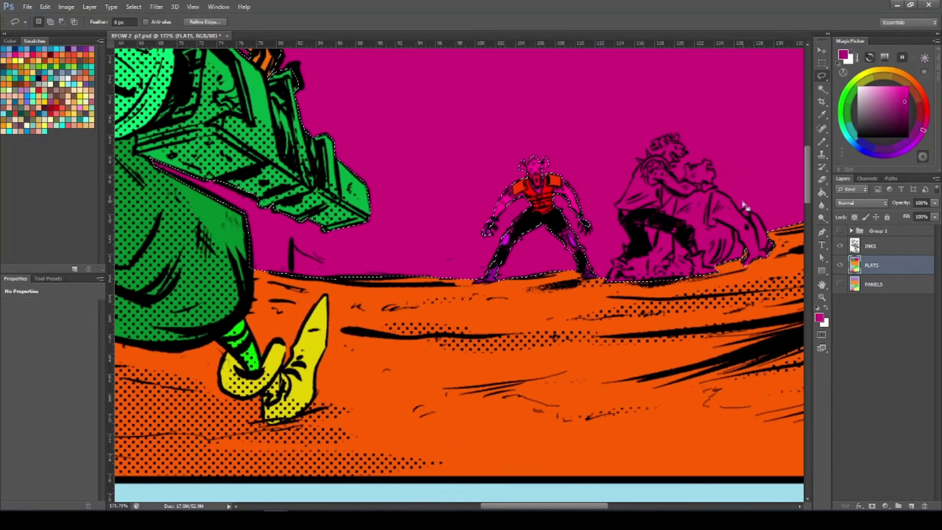
pyautogui.moveTo(643, 249); pyautogui.dragTo(518, 288)
pyautogui.click(842, 100)
pyautogui.click(900, 108)
pyautogui.press('g')
pyautogui.click(465, 233)
# Step: Subtract the spiked-collar figure's head and arm from the selection and fill the remaining area with lime green
pyautogui.hotkey('ctrl', 'd')
pyautogui.moveTo(579, 268); pyautogui.dragTo(632, 272)
pyautogui.press('l')
pyautogui.moveTo(449, 157)
pyautogui.mouseDown()
pyautogui.moveTo(397, 148)
pyautogui.moveTo(447, 232)
pyautogui.moveTo(505, 211)
pyautogui.moveTo(449, 158)
pyautogui.mouseUp()
pyautogui.moveTo(492, 133)
pyautogui.mouseDown()
pyautogui.moveTo(474, 203)
pyautogui.moveTo(441, 111)
pyautogui.moveTo(379, 147)
pyautogui.moveTo(437, 208)
pyautogui.mouseUp()
pyautogui.press('g')
pyautogui.click(851, 84)
pyautogui.click(900, 95)
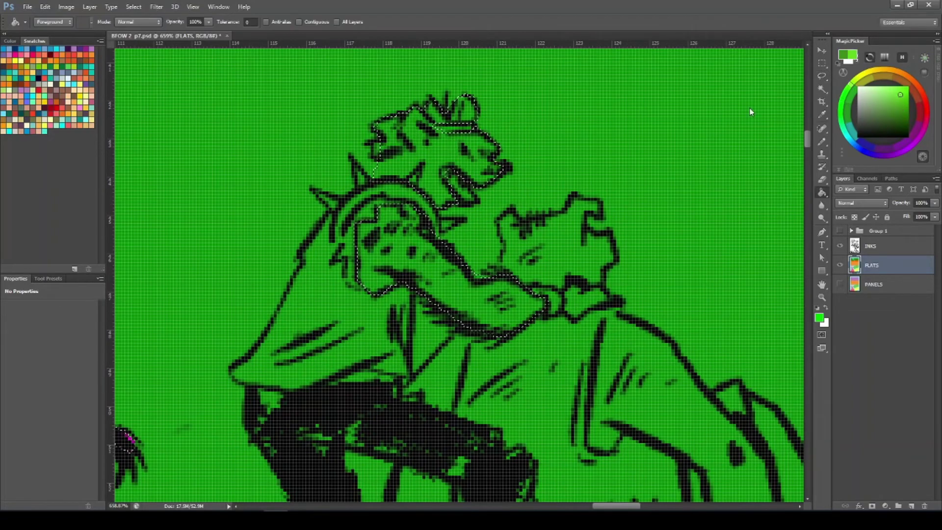
pyautogui.click(456, 128)
# Step: Subtract the spiked-collar figure's headband and teeth from the selection, finishing with an emerald green fill of the remaining area
pyautogui.press('l')
pyautogui.moveTo(433, 126); pyautogui.dragTo(437, 130)
pyautogui.press('g')
pyautogui.click(458, 185)
pyautogui.press('l')
pyautogui.press('g')
pyautogui.click(371, 188)
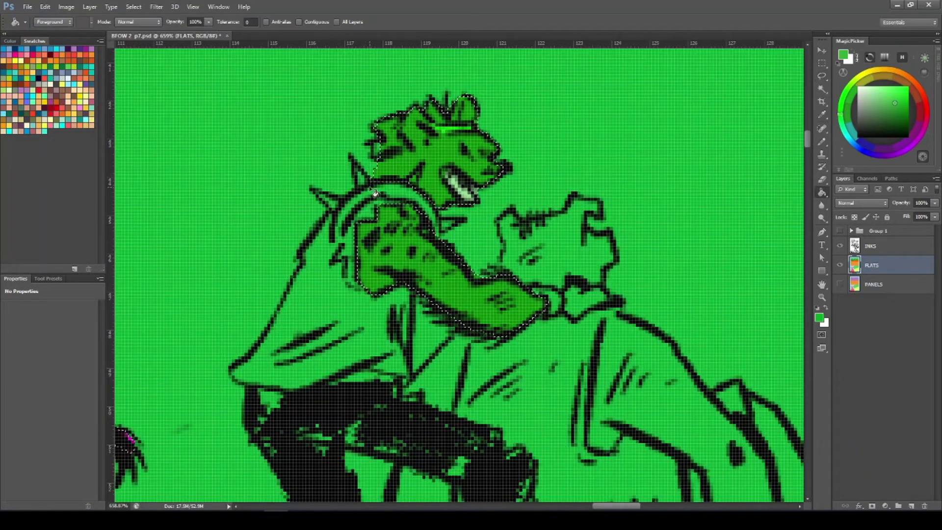
# Step: Subtract the collar spikes from the selection and fill the remaining area with turquoise
pyautogui.press('l')
pyautogui.click(847, 137)
pyautogui.moveTo(456, 225)
pyautogui.mouseDown()
pyautogui.moveTo(441, 232)
pyautogui.moveTo(440, 201)
pyautogui.mouseUp()
pyautogui.press('g')
pyautogui.click(478, 231)
# Step: Subtract the spiked-collar figure's shirt from the selection and fill the remaining area with dark teal
pyautogui.press('l')
pyautogui.moveTo(308, 269)
pyautogui.mouseDown()
pyautogui.moveTo(240, 369)
pyautogui.moveTo(412, 388)
pyautogui.moveTo(411, 354)
pyautogui.mouseUp()
pyautogui.press('g')
pyautogui.click(554, 297)
# Step: Subtract the wristband and the adjoining neckpiece below the pig-like head from the selection and fill the rest with dark blue
pyautogui.press('l')
pyautogui.moveTo(526, 287); pyautogui.dragTo(579, 283)
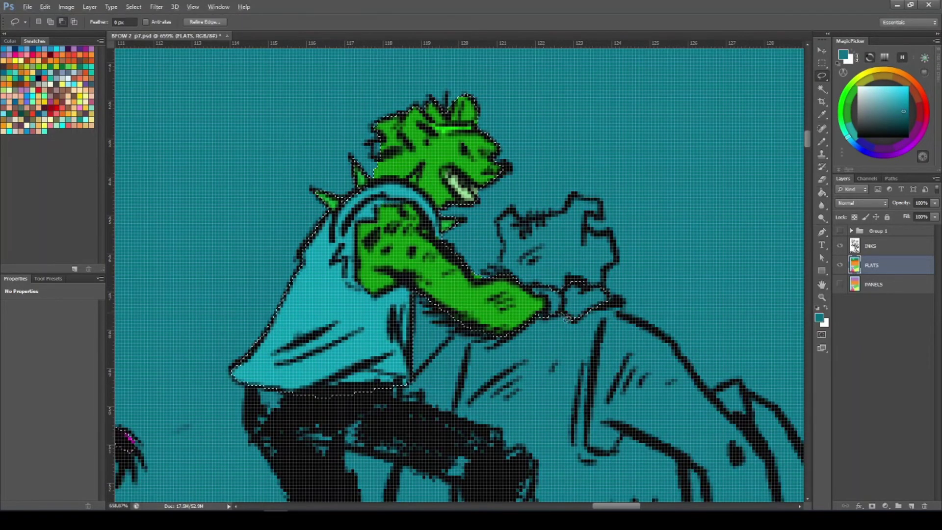
pyautogui.moveTo(451, 196); pyautogui.dragTo(407, 196)
pyautogui.click(862, 149)
pyautogui.press('g')
pyautogui.click(750, 172)
# Step: Subtract the spiked-collar figure's dark trousers from the selection and fill the remaining area with brighter blue
pyautogui.moveTo(416, 291); pyautogui.dragTo(450, 295)
pyautogui.press('l')
pyautogui.moveTo(363, 156)
pyautogui.mouseDown()
pyautogui.moveTo(384, 295)
pyautogui.moveTo(422, 284)
pyautogui.moveTo(594, 333)
pyautogui.moveTo(567, 238)
pyautogui.moveTo(486, 182)
pyautogui.mouseUp()
pyautogui.press('g')
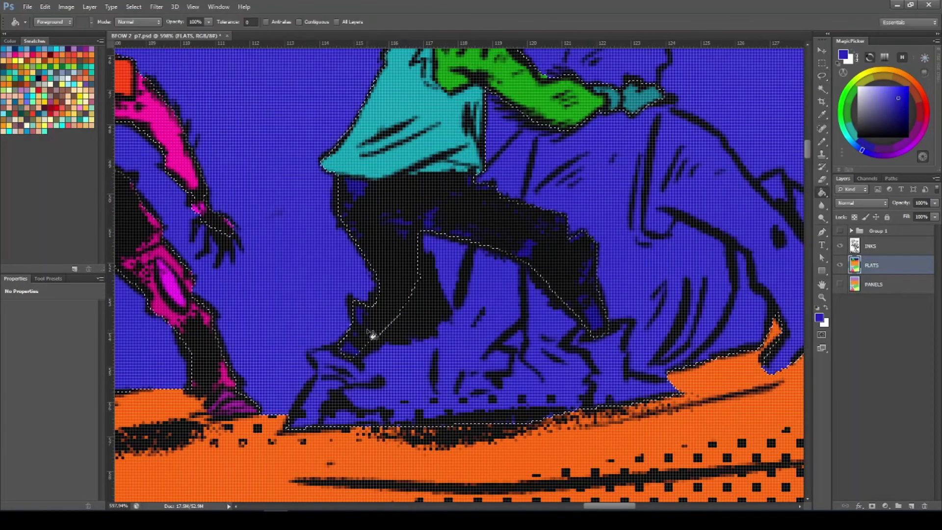
# Step: Subtract the spiked-collar figure's two boots from the selection and fill the remaining area with coral red
pyautogui.scroll(-3, 372, 334)
pyautogui.press('l')
pyautogui.moveTo(599, 243)
pyautogui.mouseDown()
pyautogui.moveTo(601, 294)
pyautogui.moveTo(692, 327)
pyautogui.moveTo(619, 244)
pyautogui.mouseUp()
pyautogui.click(927, 113)
pyautogui.click(892, 90)
pyautogui.press('g')
pyautogui.click(650, 281)
# Step: Subtract the crouching pig-like figure's clothing from the selection and fill the remaining area with dusty pink
pyautogui.moveTo(627, 187); pyautogui.dragTo(525, 314)
pyautogui.press('l')
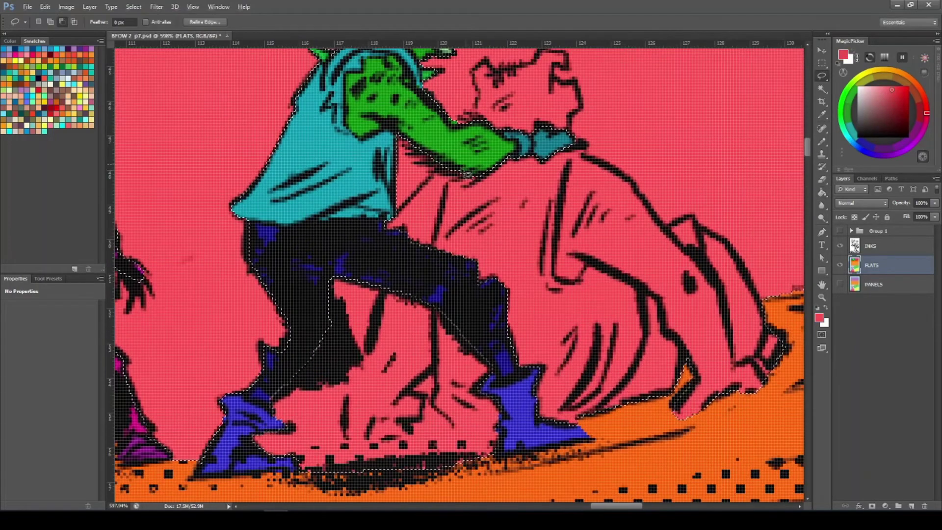
pyautogui.moveTo(466, 173)
pyautogui.mouseDown()
pyautogui.moveTo(436, 387)
pyautogui.moveTo(598, 412)
pyautogui.moveTo(599, 270)
pyautogui.moveTo(572, 143)
pyautogui.moveTo(469, 167)
pyautogui.mouseUp()
pyautogui.click(876, 97)
pyautogui.press('g')
pyautogui.click(536, 113)
# Step: Subtract the pig-like figure's head, arm and leg from the selection and fill the remaining area with bright green
pyautogui.press('l')
pyautogui.moveTo(458, 339)
pyautogui.mouseDown()
pyautogui.moveTo(411, 435)
pyautogui.moveTo(438, 368)
pyautogui.mouseUp()
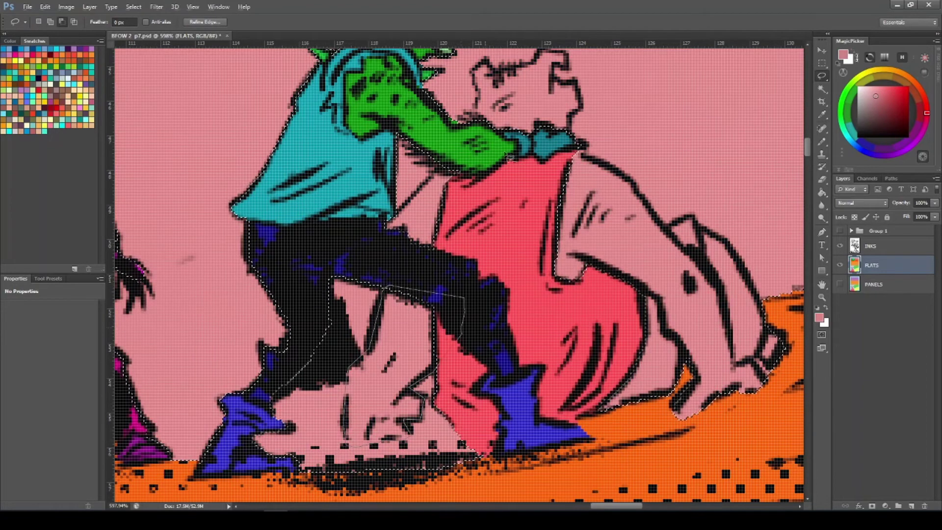
pyautogui.moveTo(509, 156); pyautogui.dragTo(413, 252)
pyautogui.moveTo(371, 220); pyautogui.dragTo(433, 165)
pyautogui.moveTo(475, 164)
pyautogui.mouseDown()
pyautogui.moveTo(470, 243)
pyautogui.moveTo(398, 158)
pyautogui.moveTo(534, 273)
pyautogui.moveTo(477, 437)
pyautogui.moveTo(382, 196)
pyautogui.mouseUp()
pyautogui.click(74, 67)
pyautogui.press('g')
pyautogui.click(495, 172)
pyautogui.press('l')
pyautogui.moveTo(478, 247)
pyautogui.mouseDown()
pyautogui.moveTo(516, 377)
pyautogui.moveTo(495, 313)
pyautogui.mouseUp()
pyautogui.click(894, 101)
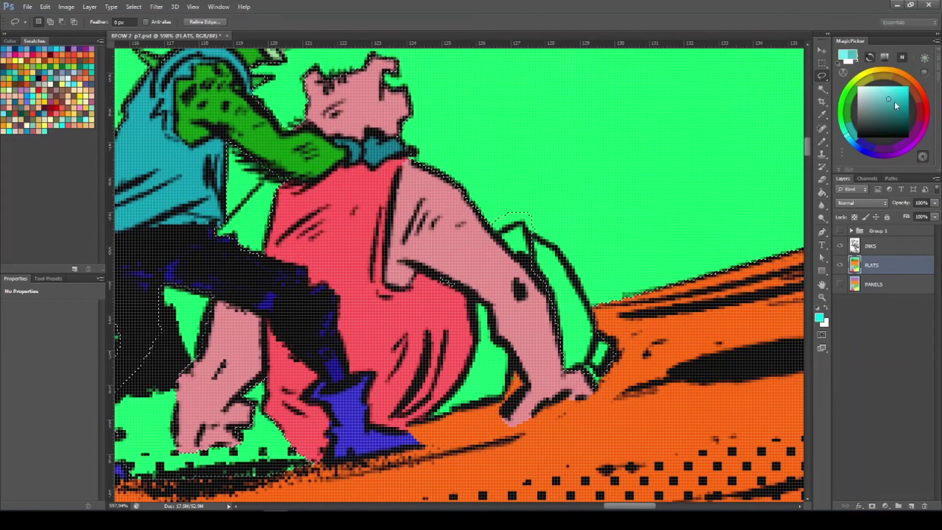
pyautogui.click(925, 115)
pyautogui.press('g')
pyautogui.click(572, 318)
pyautogui.hotkey('ctrl', 'z')
# Step: Fill the remaining selection around the crouching figures with bright purple
pyautogui.press('l')
pyautogui.click(893, 154)
pyautogui.hotkey('alt', 'BackSpace')
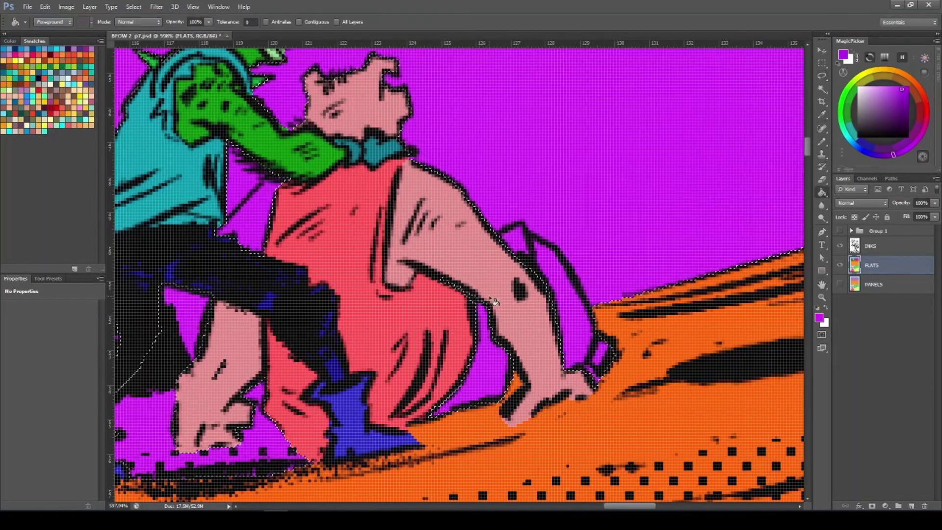
# Step: Subtract the shape behind the pig-like figure's arm from the selection, fill the sky with pale cyan and deselect
pyautogui.hotkey('ctrl', 'd')
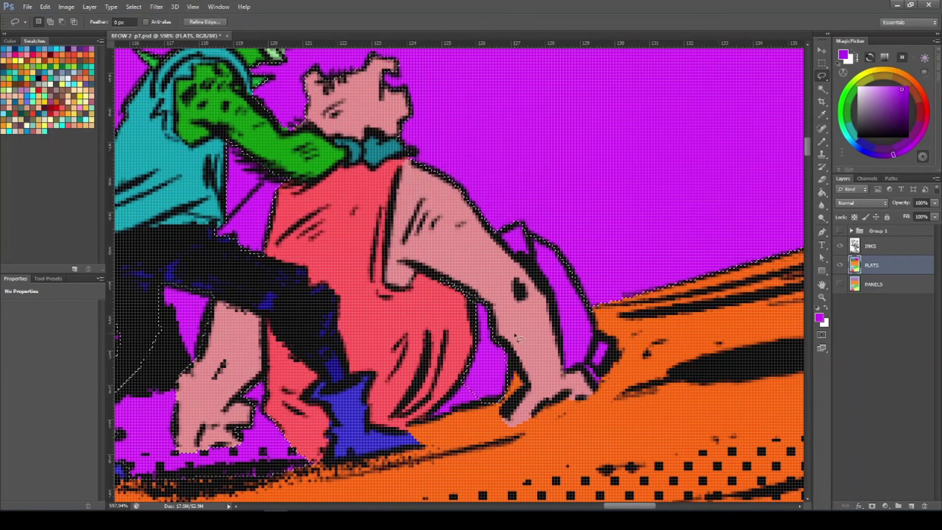
pyautogui.scroll(-10, 538, 357)
pyautogui.click(844, 133)
pyautogui.click(868, 87)
pyautogui.hotkey('alt', 'BackSpace')
pyautogui.hotkey('ctrl', 'd')
# Step: Select the whole orange second panel with the Magic Wand and switch back to the Lasso tool
pyautogui.moveTo(653, 313); pyautogui.dragTo(682, 320)
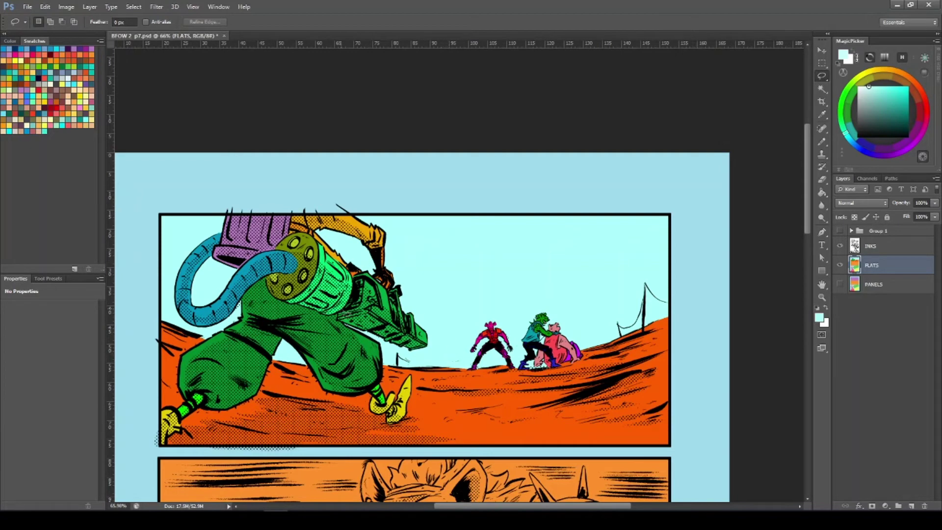
pyautogui.scroll(-2, 432, 361)
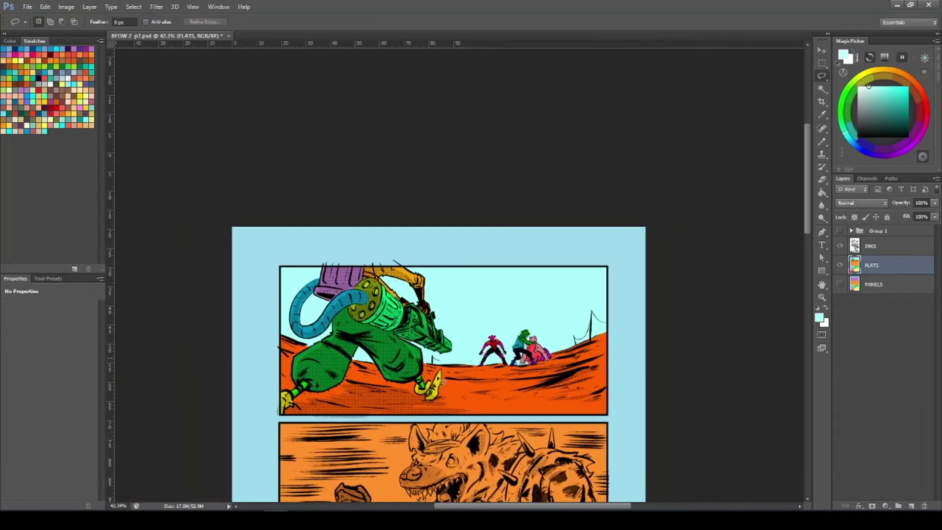
pyautogui.scroll(-3, 431, 361)
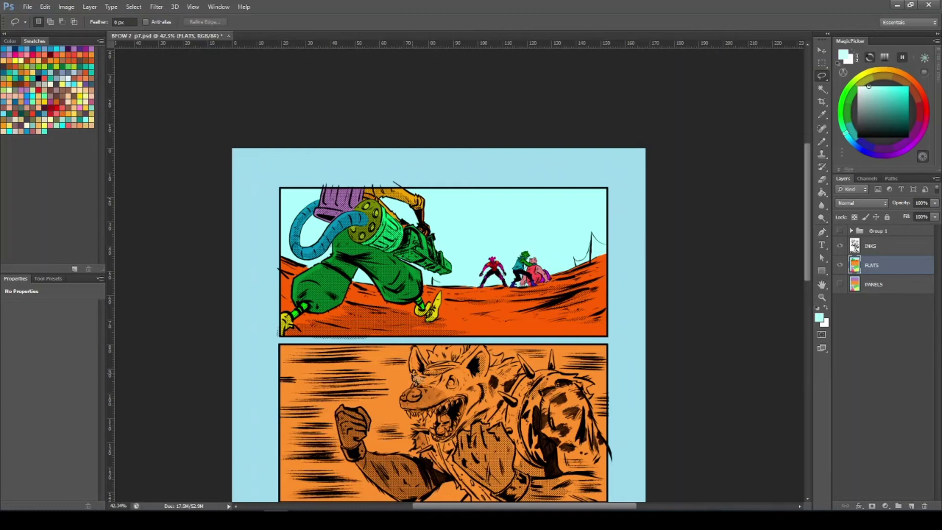
pyautogui.moveTo(420, 406); pyautogui.dragTo(414, 340)
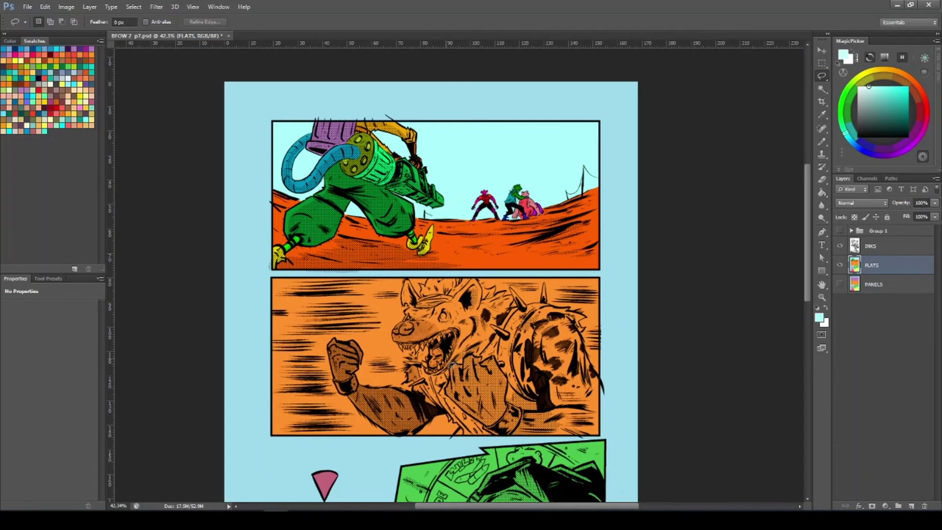
pyautogui.press('z')
pyautogui.moveTo(456, 347); pyautogui.dragTo(478, 346)
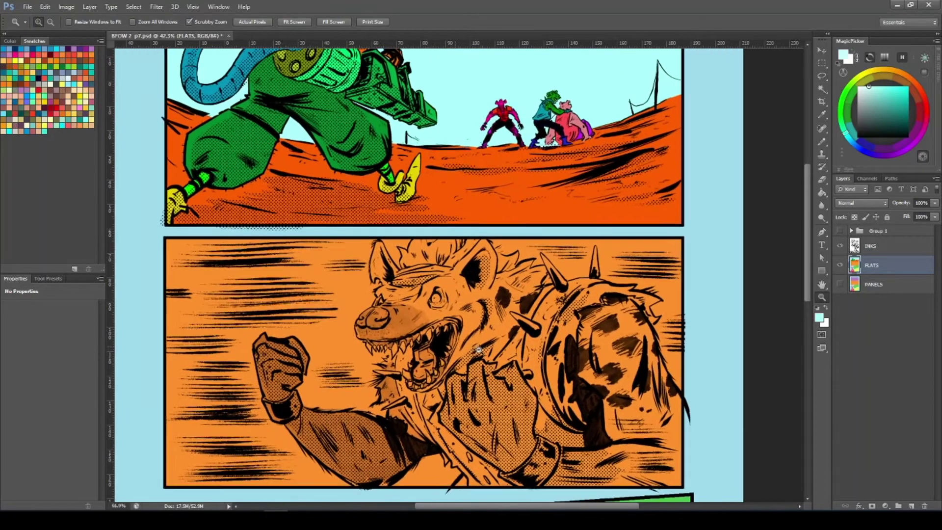
pyautogui.press('l')
pyautogui.scroll(-2, 724, 167)
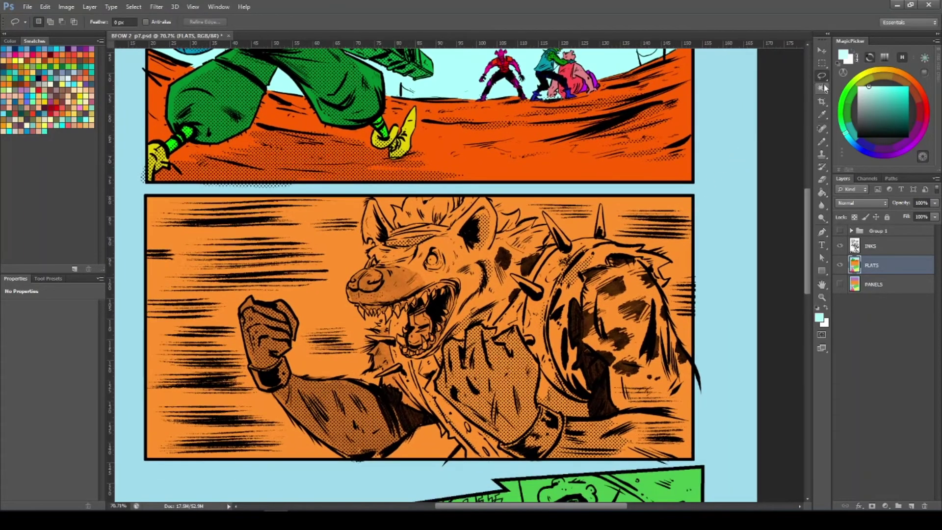
pyautogui.click(822, 88)
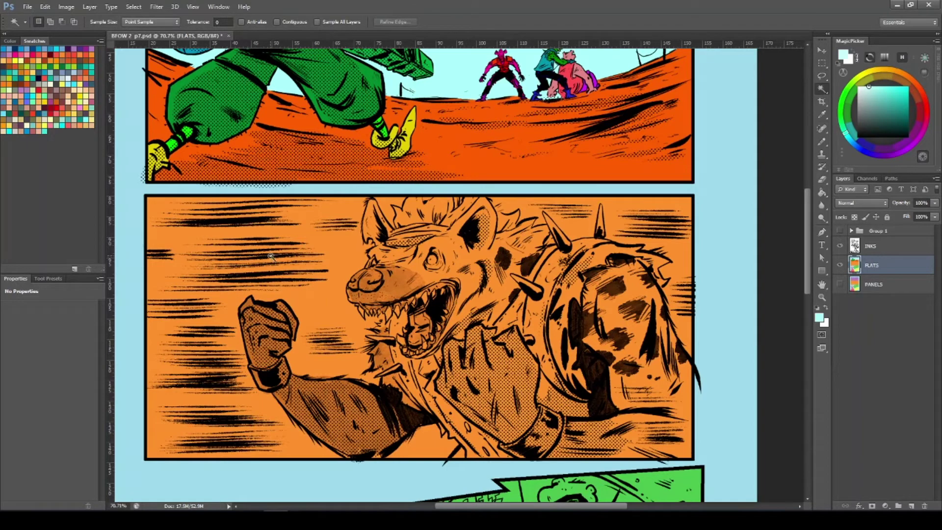
pyautogui.click(277, 283)
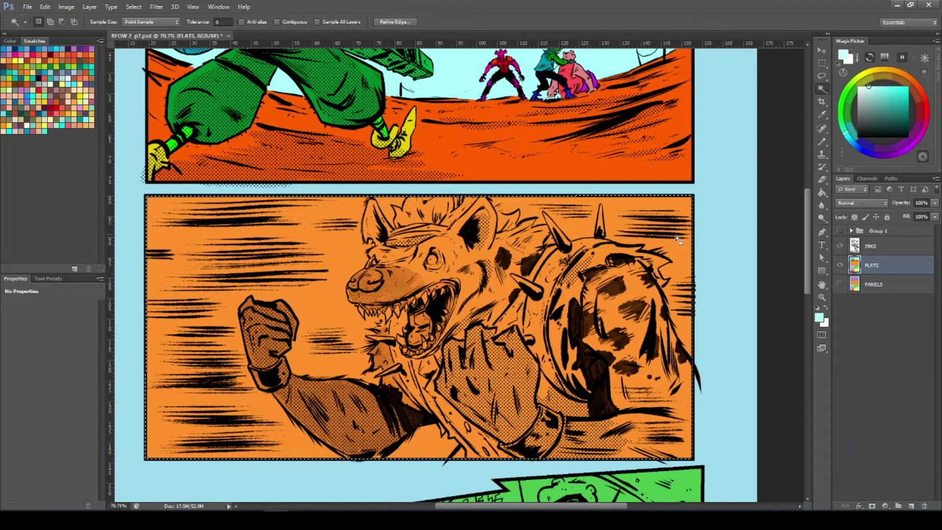
pyautogui.click(821, 75)
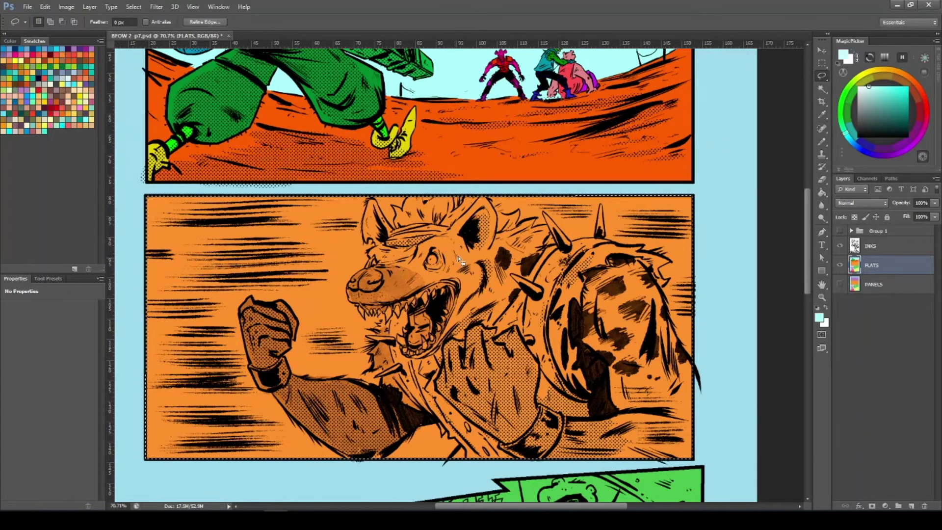
# Step: Subtract both of the hyena's eyes from the second panel's selection and fill the rest with turquoise
pyautogui.moveTo(434, 265); pyautogui.dragTo(495, 265)
pyautogui.moveTo(406, 160); pyautogui.dragTo(389, 251)
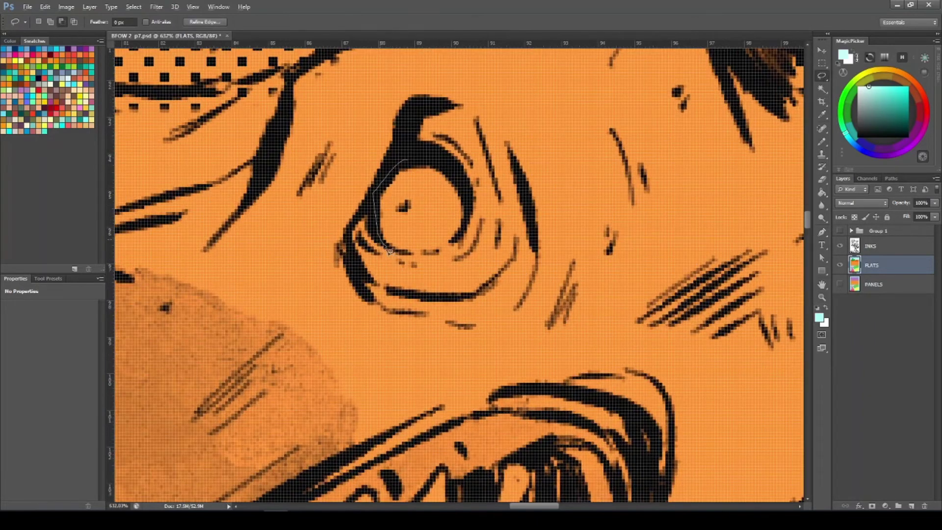
pyautogui.moveTo(426, 170); pyautogui.dragTo(406, 160)
pyautogui.moveTo(483, 221); pyautogui.dragTo(456, 220)
pyautogui.moveTo(343, 277); pyautogui.dragTo(309, 277)
pyautogui.press('g')
pyautogui.click(877, 98)
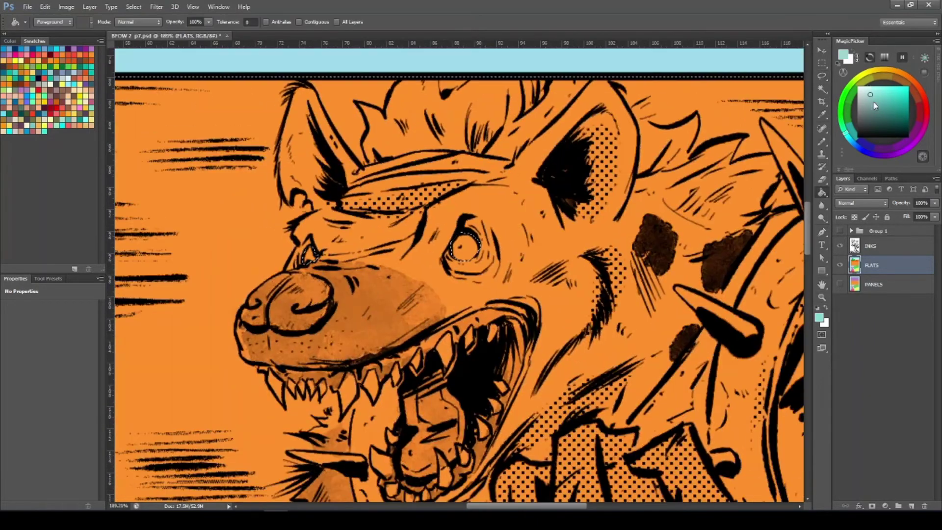
pyautogui.click(333, 387)
# Step: Subtract the hyena's upper-jaw teeth one by one from the second panel's selection, including the small front teeth and long fangs
pyautogui.scroll(4, 333, 388)
pyautogui.press('l')
pyautogui.scroll(-4, 344, 343)
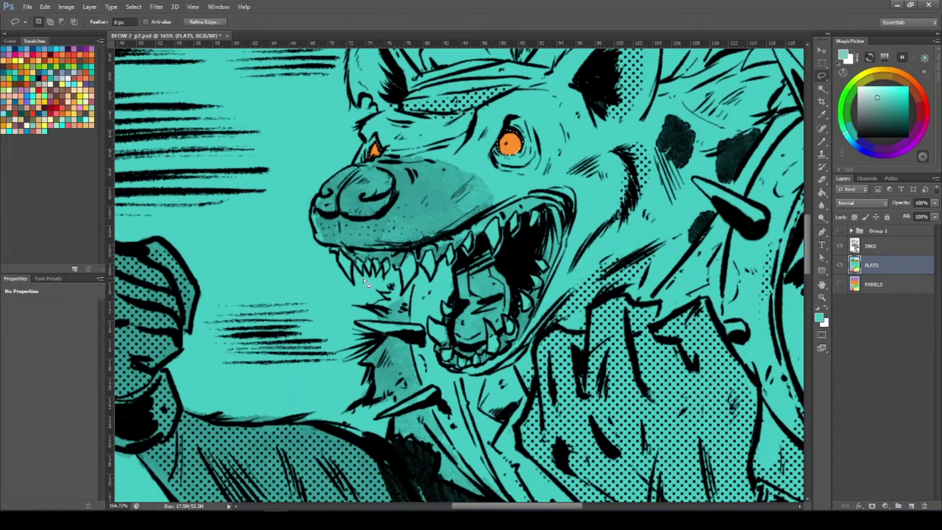
pyautogui.scroll(5, 357, 300)
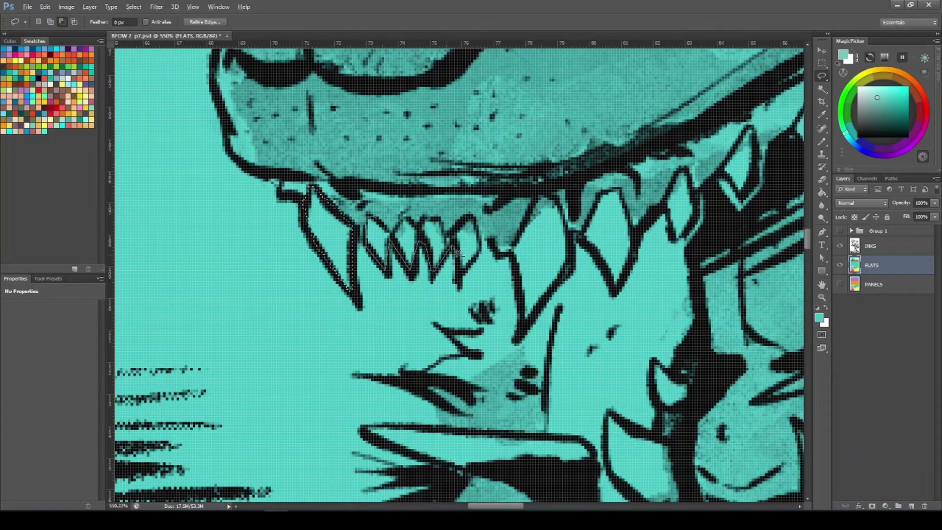
pyautogui.moveTo(386, 231); pyautogui.dragTo(368, 217)
pyautogui.moveTo(542, 194)
pyautogui.mouseDown()
pyautogui.moveTo(516, 267)
pyautogui.moveTo(542, 195)
pyautogui.mouseUp()
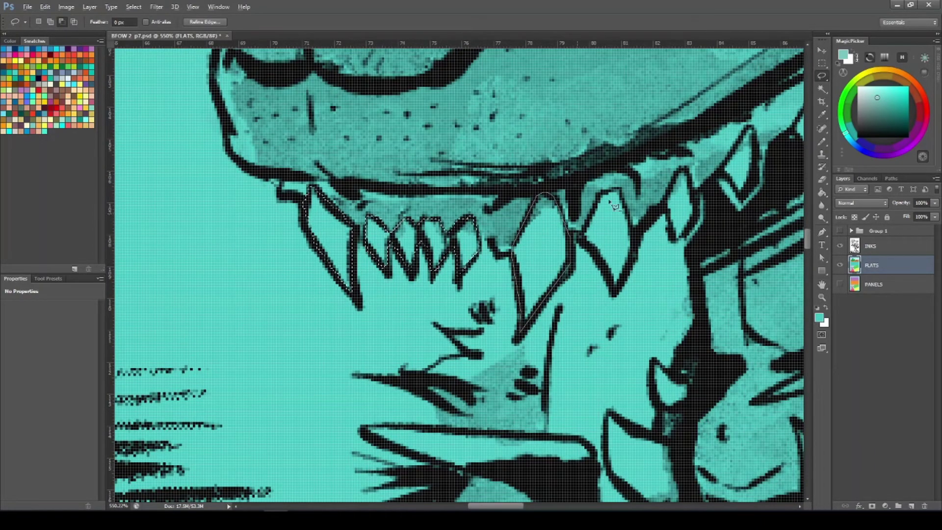
pyautogui.moveTo(602, 192)
pyautogui.mouseDown()
pyautogui.moveTo(613, 290)
pyautogui.moveTo(603, 191)
pyautogui.mouseUp()
pyautogui.moveTo(664, 247); pyautogui.dragTo(491, 307)
pyautogui.moveTo(515, 229)
pyautogui.mouseDown()
pyautogui.moveTo(497, 298)
pyautogui.moveTo(516, 229)
pyautogui.mouseUp()
pyautogui.moveTo(581, 186)
pyautogui.mouseDown()
pyautogui.moveTo(555, 240)
pyautogui.moveTo(582, 187)
pyautogui.mouseUp()
pyautogui.moveTo(594, 244); pyautogui.dragTo(520, 265)
pyautogui.moveTo(592, 164); pyautogui.dragTo(546, 208)
pyautogui.moveTo(595, 188); pyautogui.dragTo(593, 164)
pyautogui.moveTo(651, 141)
pyautogui.mouseDown()
pyautogui.moveTo(632, 214)
pyautogui.moveTo(652, 142)
pyautogui.mouseUp()
pyautogui.moveTo(725, 139); pyautogui.dragTo(720, 136)
# Step: Subtract the hyena's lower-jaw teeth from the selection and fill the remaining area with a darker teal
pyautogui.moveTo(760, 327); pyautogui.dragTo(716, 324)
pyautogui.moveTo(696, 374); pyautogui.dragTo(698, 355)
pyautogui.moveTo(667, 411); pyautogui.dragTo(641, 235)
pyautogui.moveTo(641, 236)
pyautogui.mouseDown()
pyautogui.moveTo(660, 246)
pyautogui.moveTo(641, 236)
pyautogui.mouseUp()
pyautogui.moveTo(610, 325); pyautogui.dragTo(622, 231)
pyautogui.moveTo(594, 215)
pyautogui.mouseDown()
pyautogui.moveTo(617, 222)
pyautogui.moveTo(594, 217)
pyautogui.mouseUp()
pyautogui.moveTo(537, 228)
pyautogui.mouseDown()
pyautogui.moveTo(564, 343)
pyautogui.moveTo(584, 289)
pyautogui.mouseUp()
pyautogui.moveTo(505, 343); pyautogui.dragTo(449, 353)
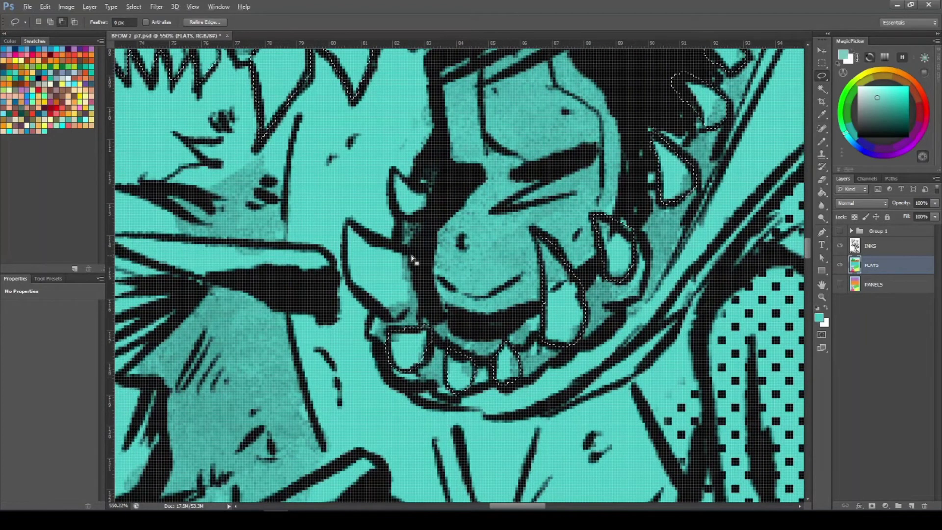
pyautogui.moveTo(412, 255)
pyautogui.mouseDown()
pyautogui.moveTo(377, 311)
pyautogui.moveTo(411, 310)
pyautogui.mouseUp()
pyautogui.moveTo(423, 190); pyautogui.dragTo(421, 212)
pyautogui.moveTo(494, 224); pyautogui.dragTo(414, 225)
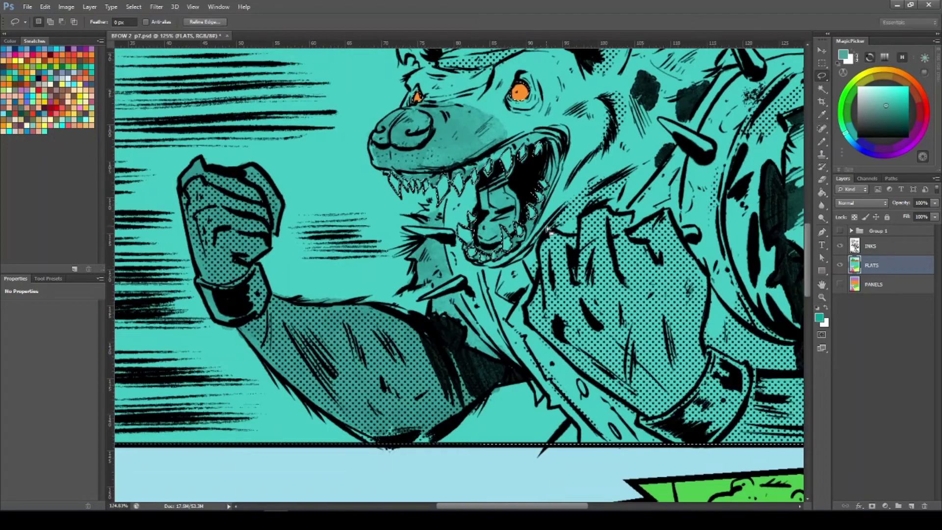
pyautogui.scroll(5, 548, 229)
# Step: Subtract the inside of the hyena's open mouth from the selection and fill the rest of the panel with dark blue
pyautogui.moveTo(490, 147)
pyautogui.mouseDown()
pyautogui.moveTo(425, 260)
pyautogui.moveTo(456, 333)
pyautogui.moveTo(542, 210)
pyautogui.moveTo(498, 162)
pyautogui.mouseUp()
pyautogui.moveTo(186, 147)
pyautogui.mouseDown()
pyautogui.moveTo(244, 155)
pyautogui.moveTo(456, 123)
pyautogui.moveTo(603, 69)
pyautogui.moveTo(636, 147)
pyautogui.mouseUp()
pyautogui.scroll(1, 431, 120)
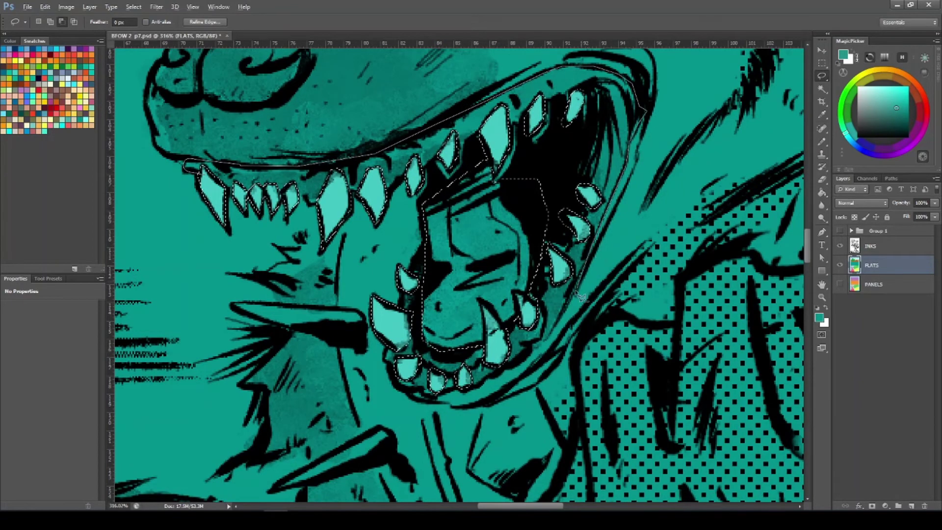
pyautogui.moveTo(579, 294)
pyautogui.mouseDown()
pyautogui.moveTo(547, 341)
pyautogui.moveTo(498, 377)
pyautogui.mouseUp()
pyautogui.moveTo(394, 375)
pyautogui.mouseDown()
pyautogui.moveTo(429, 216)
pyautogui.moveTo(421, 200)
pyautogui.moveTo(378, 204)
pyautogui.mouseUp()
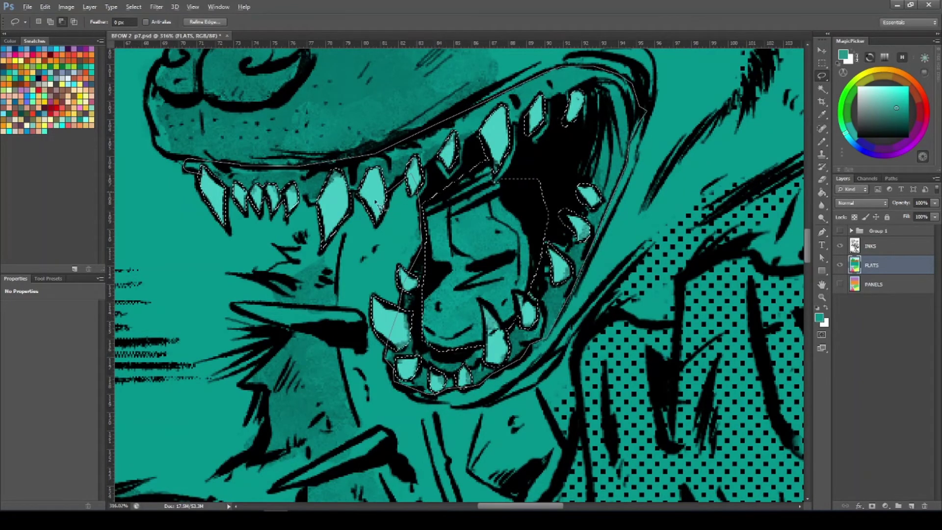
pyautogui.moveTo(228, 196); pyautogui.dragTo(200, 172)
pyautogui.click(853, 143)
pyautogui.press('g')
pyautogui.click(687, 122)
# Step: Subtract the hyena's nose from the selection and fill the remaining area with a brighter blue
pyautogui.moveTo(412, 132); pyautogui.dragTo(452, 139)
pyautogui.press('l')
pyautogui.moveTo(337, 96)
pyautogui.mouseDown()
pyautogui.moveTo(242, 161)
pyautogui.moveTo(423, 253)
pyautogui.moveTo(391, 99)
pyautogui.moveTo(338, 95)
pyautogui.mouseUp()
pyautogui.moveTo(497, 200); pyautogui.dragTo(456, 200)
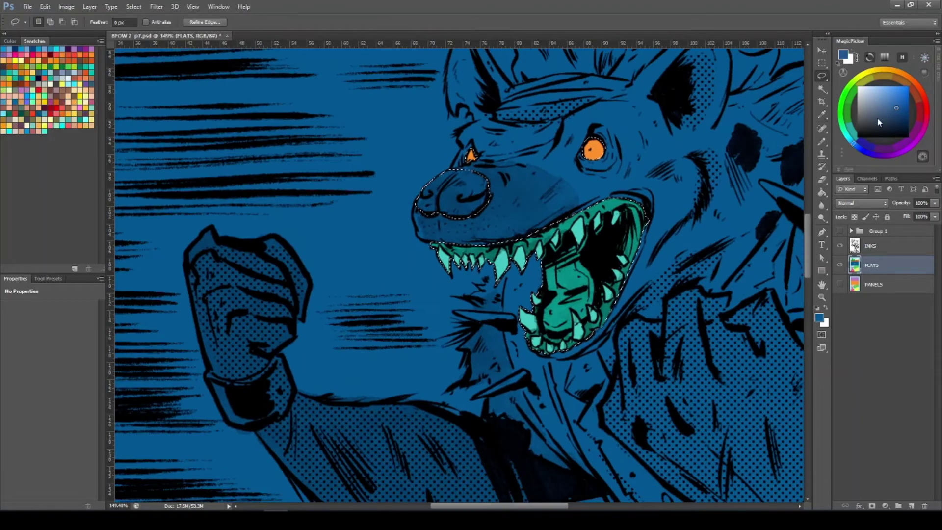
pyautogui.click(902, 99)
pyautogui.press('g')
# Step: Subtract the hyena's headband from the selection and fill the rest of the panel with mustard yellow
pyautogui.scroll(3, 578, 120)
pyautogui.press('l')
pyautogui.moveTo(632, 84); pyautogui.dragTo(571, 102)
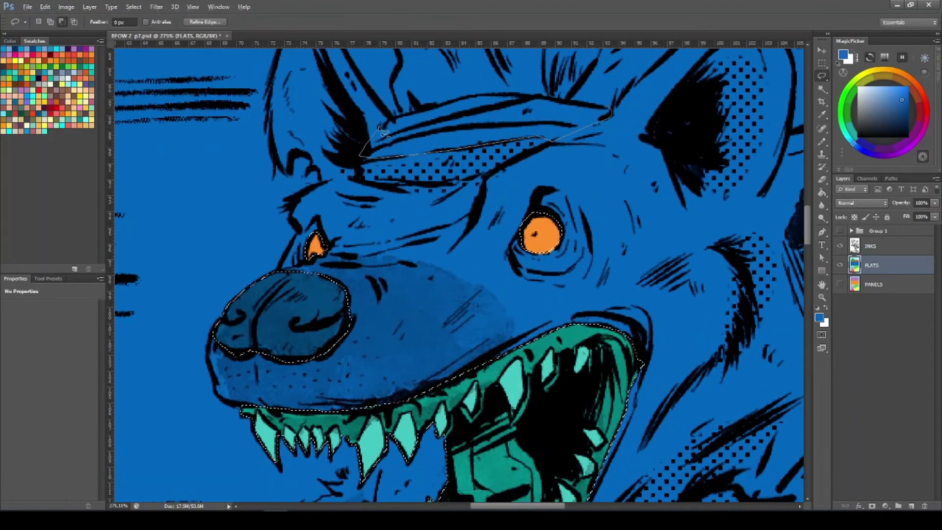
pyautogui.moveTo(379, 129); pyautogui.dragTo(602, 105)
pyautogui.moveTo(588, 206)
pyautogui.mouseDown()
pyautogui.moveTo(548, 206)
pyautogui.moveTo(561, 206)
pyautogui.moveTo(548, 224)
pyautogui.mouseUp()
pyautogui.click(872, 71)
pyautogui.press('g')
pyautogui.click(561, 147)
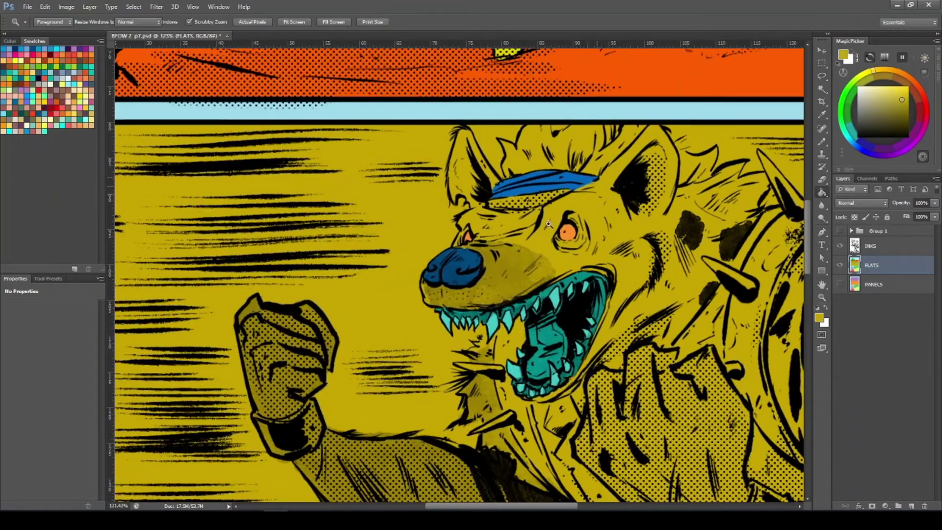
# Step: Subtract the hyena's face, ears and neck from the selection and fill the remaining area with dark olive yellow
pyautogui.scroll(3, 548, 224)
pyautogui.press('l')
pyautogui.moveTo(463, 211)
pyautogui.mouseDown()
pyautogui.moveTo(444, 125)
pyautogui.moveTo(387, 181)
pyautogui.moveTo(423, 226)
pyautogui.moveTo(374, 332)
pyautogui.moveTo(338, 322)
pyautogui.moveTo(551, 339)
pyautogui.moveTo(536, 406)
pyautogui.moveTo(553, 450)
pyautogui.moveTo(634, 413)
pyautogui.moveTo(608, 295)
pyautogui.moveTo(652, 179)
pyautogui.moveTo(488, 148)
pyautogui.moveTo(463, 69)
pyautogui.moveTo(381, 148)
pyautogui.moveTo(274, 84)
pyautogui.moveTo(206, 73)
pyautogui.moveTo(174, 130)
pyautogui.mouseUp()
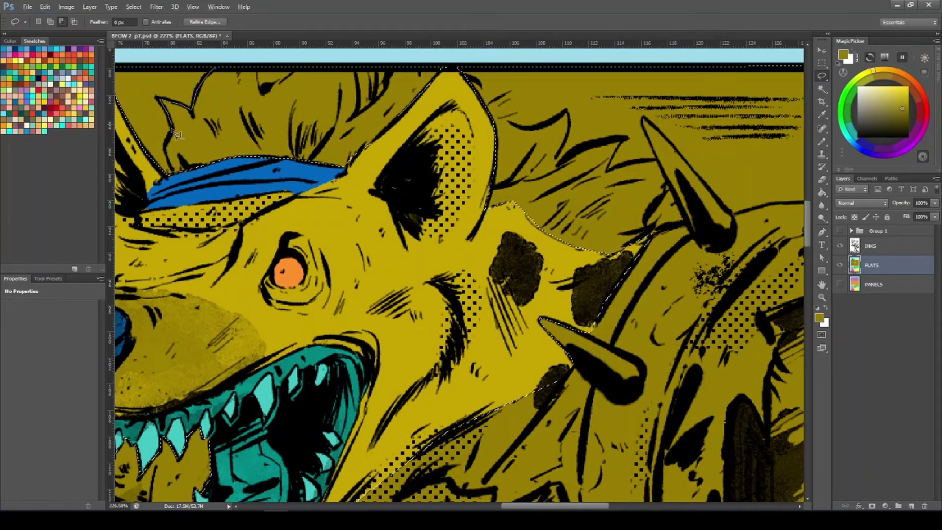
# Step: Subtract the hyena's spiky mane from the selection and fill the rest of the panel with burnt orange
pyautogui.moveTo(267, 93); pyautogui.dragTo(267, 91)
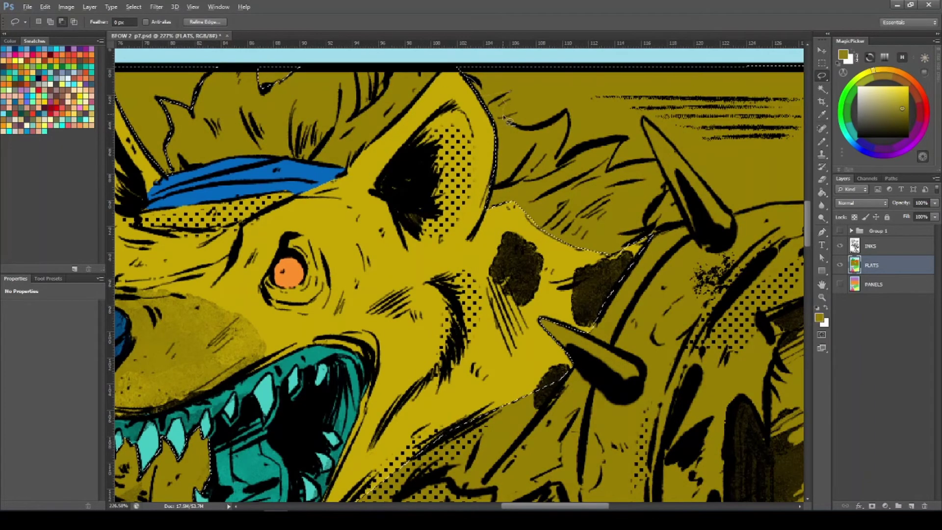
pyautogui.moveTo(626, 146)
pyautogui.mouseDown()
pyautogui.moveTo(610, 169)
pyautogui.moveTo(674, 188)
pyautogui.mouseUp()
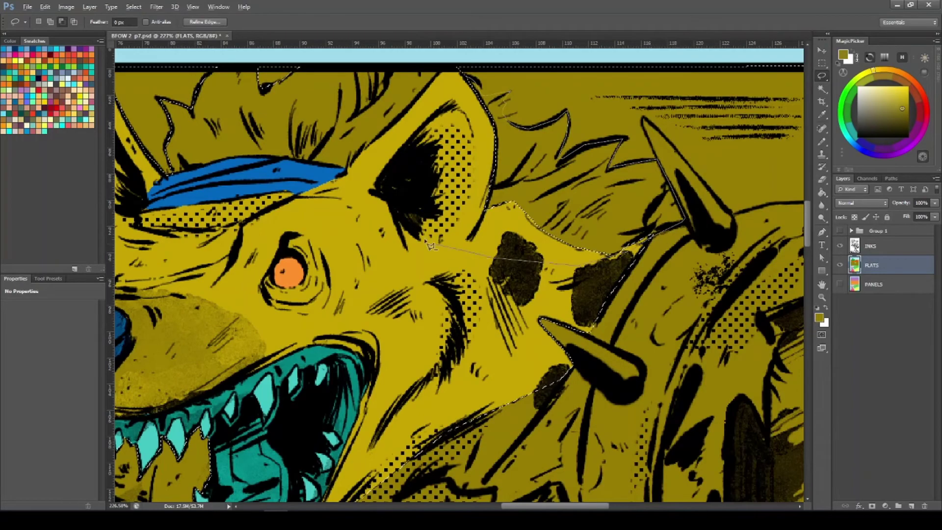
pyautogui.moveTo(426, 240); pyautogui.dragTo(442, 128)
pyautogui.scroll(-8, 461, 265)
pyautogui.scroll(3, 486, 324)
pyautogui.click(38, 131)
pyautogui.press('g')
pyautogui.click(219, 351)
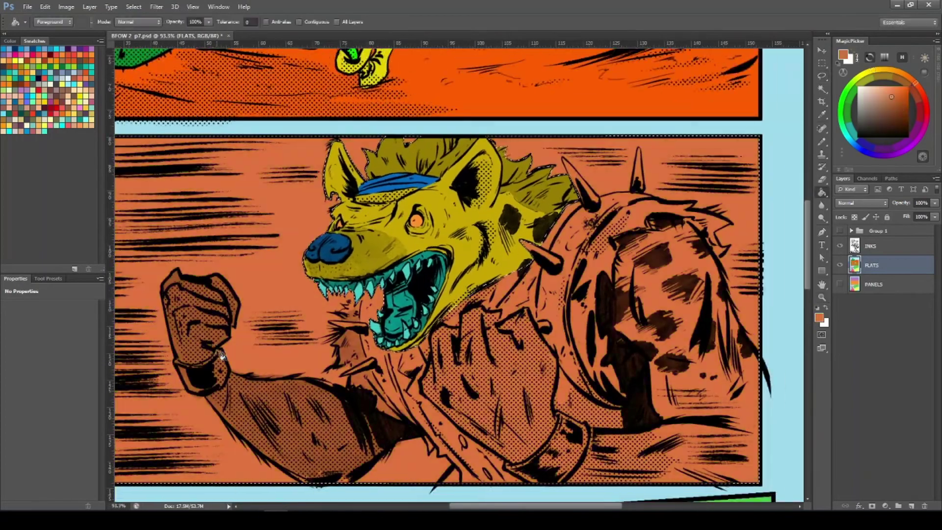
# Step: Subtract the raised fist and its forearm from the selection and fill the remaining area with red-orange
pyautogui.press('l')
pyautogui.scroll(4, 222, 355)
pyautogui.moveTo(237, 395); pyautogui.dragTo(299, 405)
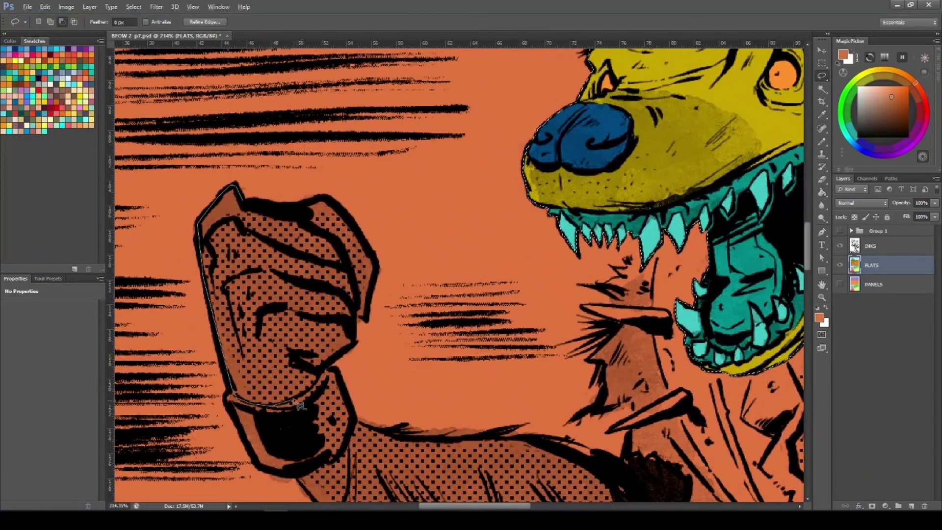
pyautogui.scroll(-4, 398, 295)
pyautogui.moveTo(274, 208)
pyautogui.mouseDown()
pyautogui.moveTo(244, 200)
pyautogui.moveTo(214, 254)
pyautogui.mouseUp()
pyautogui.scroll(4, 440, 390)
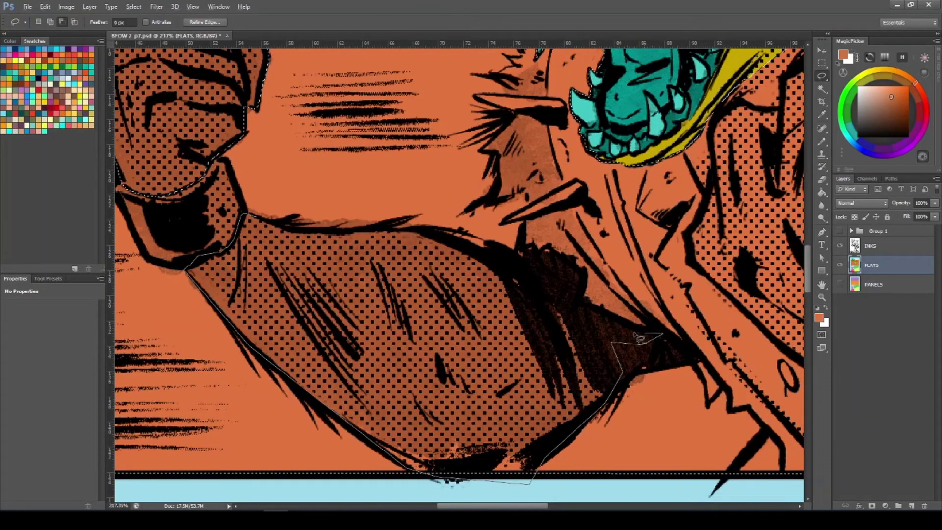
pyautogui.moveTo(335, 231); pyautogui.dragTo(336, 230)
pyautogui.press('z')
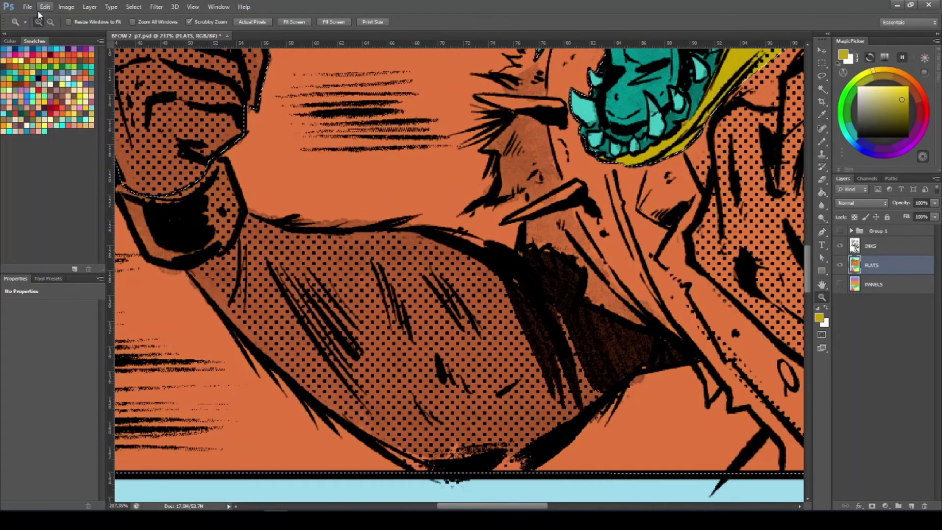
pyautogui.press('g')
pyautogui.click(920, 90)
pyautogui.click(896, 90)
pyautogui.click(343, 196)
# Step: Subtract the hyena's second fist, in front of the chest, and its forearm from the selection
pyautogui.press('z')
pyautogui.moveTo(319, 255); pyautogui.dragTo(272, 255)
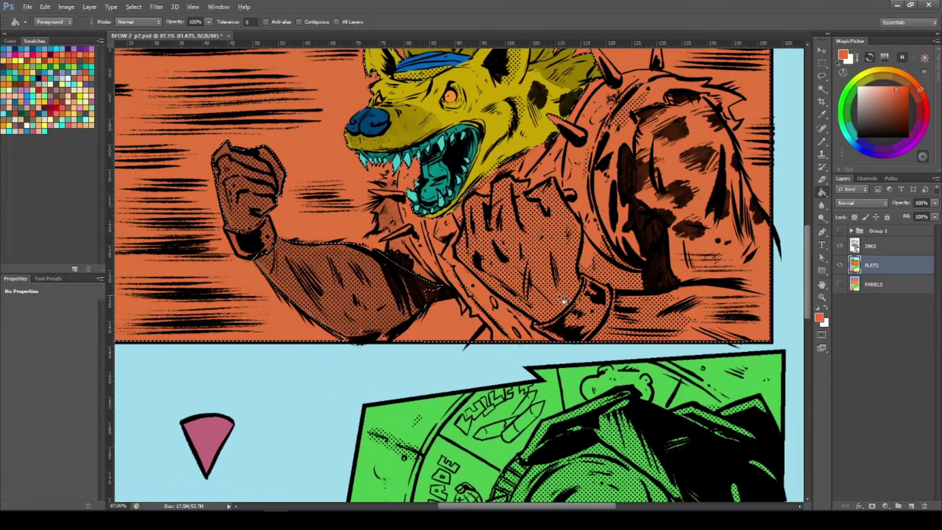
pyautogui.press('z')
pyautogui.moveTo(554, 300); pyautogui.dragTo(604, 300)
pyautogui.press('l')
pyautogui.moveTo(573, 232)
pyautogui.mouseDown()
pyautogui.moveTo(514, 330)
pyautogui.moveTo(295, 221)
pyautogui.moveTo(272, 105)
pyautogui.moveTo(341, 89)
pyautogui.moveTo(435, 133)
pyautogui.mouseUp()
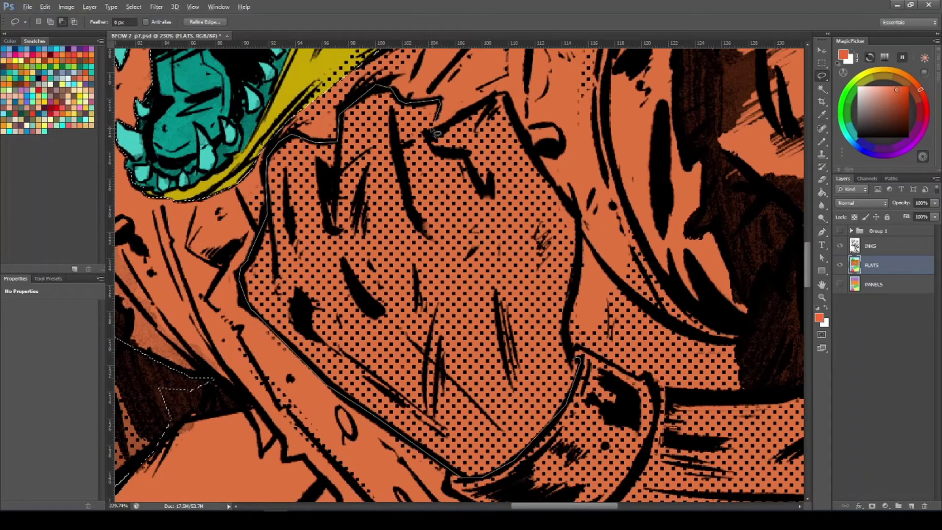
pyautogui.moveTo(559, 194)
pyautogui.mouseDown()
pyautogui.moveTo(574, 359)
pyautogui.moveTo(505, 382)
pyautogui.mouseUp()
pyautogui.moveTo(589, 392); pyautogui.dragTo(655, 392)
pyautogui.moveTo(718, 307)
pyautogui.mouseDown()
pyautogui.moveTo(587, 335)
pyautogui.moveTo(702, 477)
pyautogui.moveTo(735, 474)
pyautogui.mouseUp()
pyautogui.moveTo(795, 314)
pyautogui.mouseDown()
pyautogui.moveTo(641, 353)
pyautogui.moveTo(639, 335)
pyautogui.mouseUp()
pyautogui.moveTo(520, 316)
pyautogui.mouseDown()
pyautogui.moveTo(641, 487)
pyautogui.moveTo(521, 318)
pyautogui.mouseUp()
# Step: Subtract the spotted upper arm from the selection and fill the rest of the panel with khaki brown
pyautogui.moveTo(677, 372)
pyautogui.mouseDown()
pyautogui.moveTo(620, 341)
pyautogui.moveTo(704, 351)
pyautogui.mouseUp()
pyautogui.moveTo(713, 259)
pyautogui.mouseDown()
pyautogui.moveTo(678, 206)
pyautogui.moveTo(527, 83)
pyautogui.mouseUp()
pyautogui.scroll(3, 603, 148)
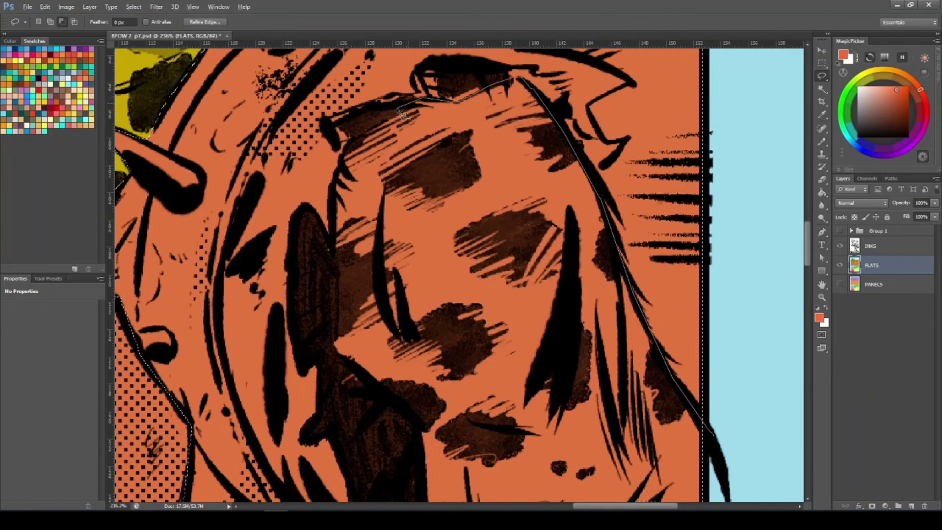
pyautogui.moveTo(331, 388)
pyautogui.mouseDown()
pyautogui.moveTo(654, 358)
pyautogui.moveTo(711, 295)
pyautogui.mouseUp()
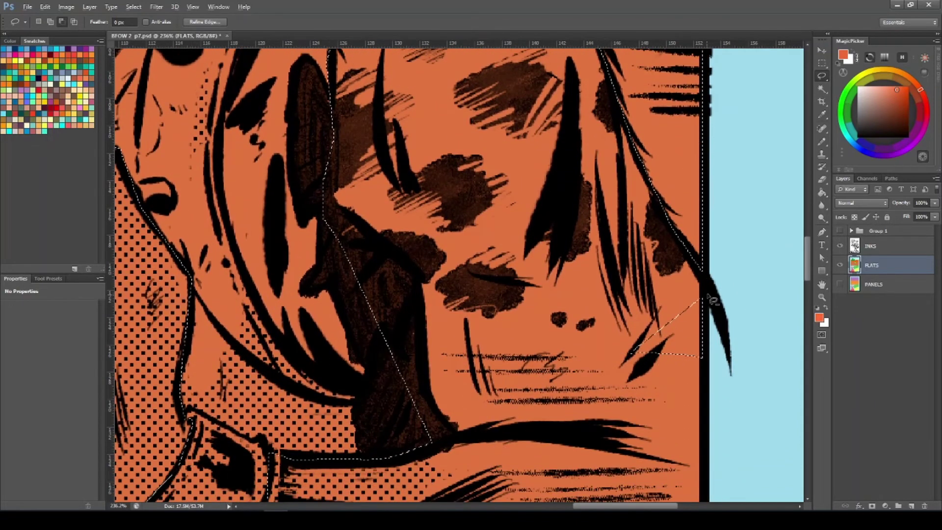
pyautogui.moveTo(691, 345); pyautogui.dragTo(624, 346)
pyautogui.click(875, 70)
pyautogui.click(883, 107)
pyautogui.press('g')
pyautogui.click(674, 201)
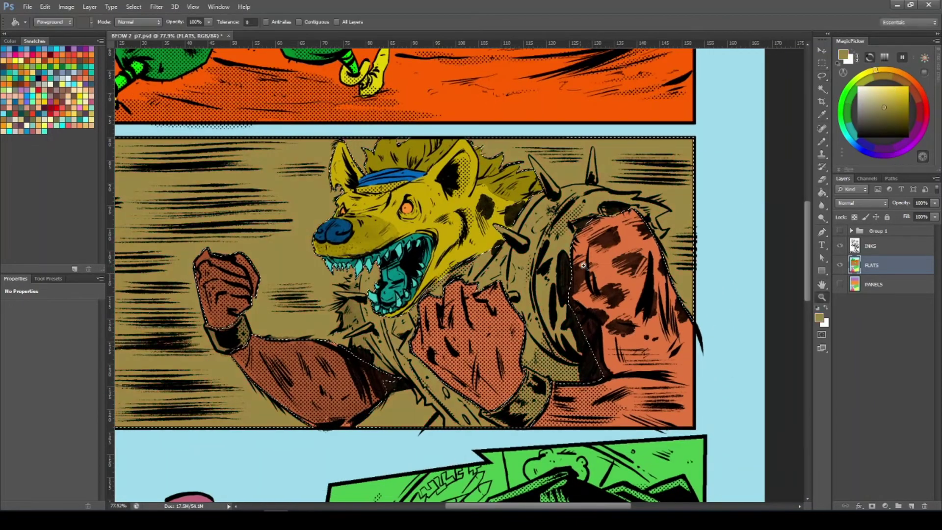
# Step: Subtract the ragged vest shoulder between the spiked collar and the spotted arm from the selection
pyautogui.moveTo(615, 252); pyautogui.dragTo(655, 252)
pyautogui.moveTo(654, 252); pyautogui.dragTo(567, 275)
pyautogui.press('l')
pyautogui.moveTo(640, 201); pyautogui.dragTo(505, 159)
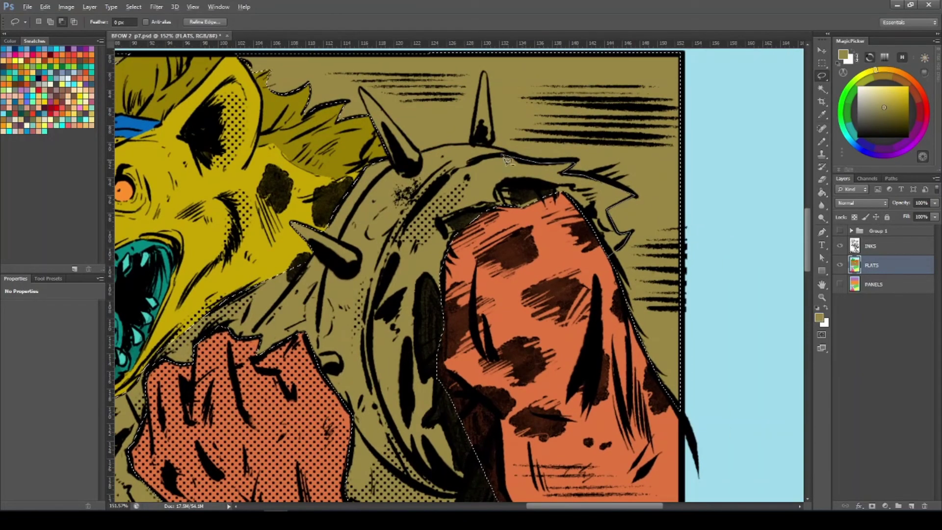
pyautogui.moveTo(406, 224)
pyautogui.mouseDown()
pyautogui.moveTo(371, 368)
pyautogui.moveTo(466, 446)
pyautogui.moveTo(461, 397)
pyautogui.moveTo(327, 382)
pyautogui.moveTo(400, 428)
pyautogui.moveTo(529, 412)
pyautogui.mouseUp()
pyautogui.scroll(-2, 466, 447)
# Step: Subtract the ragged vest pieces around the two chest spikes, below the hyena's jaw, from the selection
pyautogui.moveTo(682, 363); pyautogui.dragTo(623, 363)
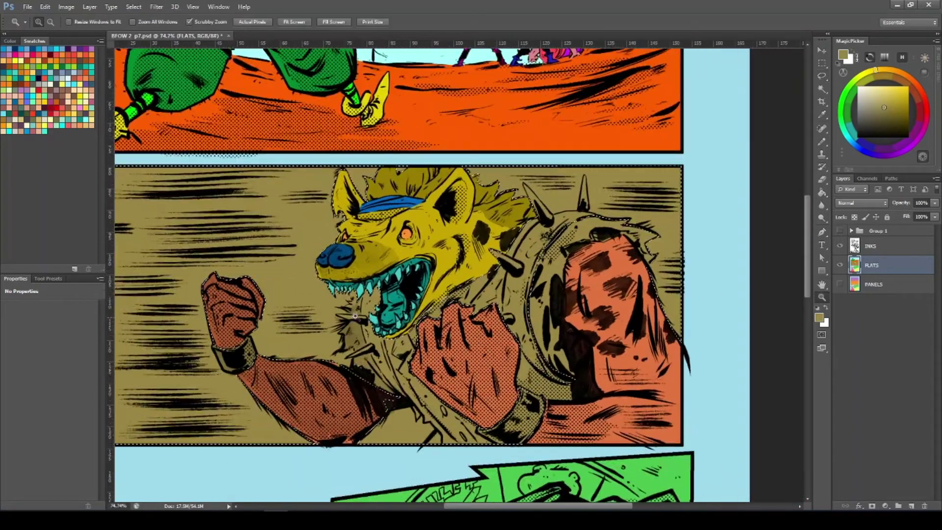
pyautogui.moveTo(326, 309); pyautogui.dragTo(432, 310)
pyautogui.moveTo(385, 210); pyautogui.dragTo(351, 249)
pyautogui.moveTo(402, 306); pyautogui.dragTo(414, 212)
pyautogui.moveTo(385, 271); pyautogui.dragTo(380, 169)
pyautogui.moveTo(405, 256); pyautogui.dragTo(377, 236)
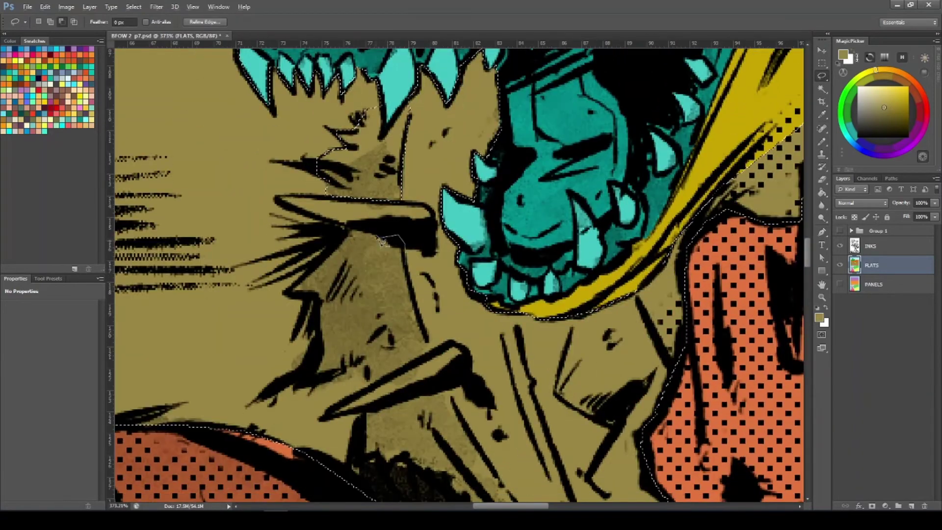
pyautogui.moveTo(433, 349); pyautogui.dragTo(406, 256)
pyautogui.moveTo(442, 328); pyautogui.dragTo(399, 332)
pyautogui.moveTo(417, 372); pyautogui.dragTo(481, 373)
pyautogui.moveTo(419, 249)
pyautogui.mouseDown()
pyautogui.moveTo(349, 294)
pyautogui.moveTo(524, 408)
pyautogui.moveTo(420, 248)
pyautogui.mouseUp()
pyautogui.moveTo(419, 245); pyautogui.dragTo(378, 247)
pyautogui.moveTo(442, 259); pyautogui.dragTo(483, 260)
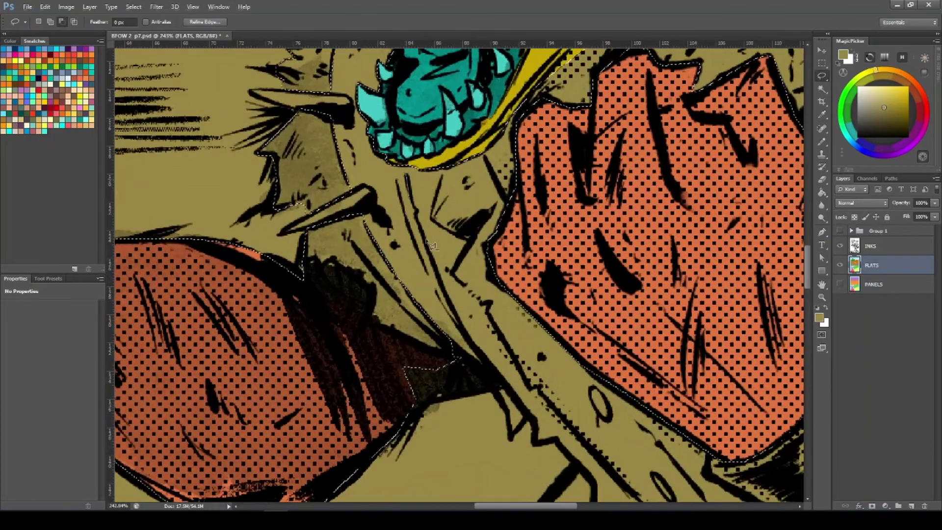
# Step: Subtract the remaining vest areas along the strap and behind the neck from the selection and fill the rest with muted green
pyautogui.moveTo(407, 186); pyautogui.dragTo(485, 506)
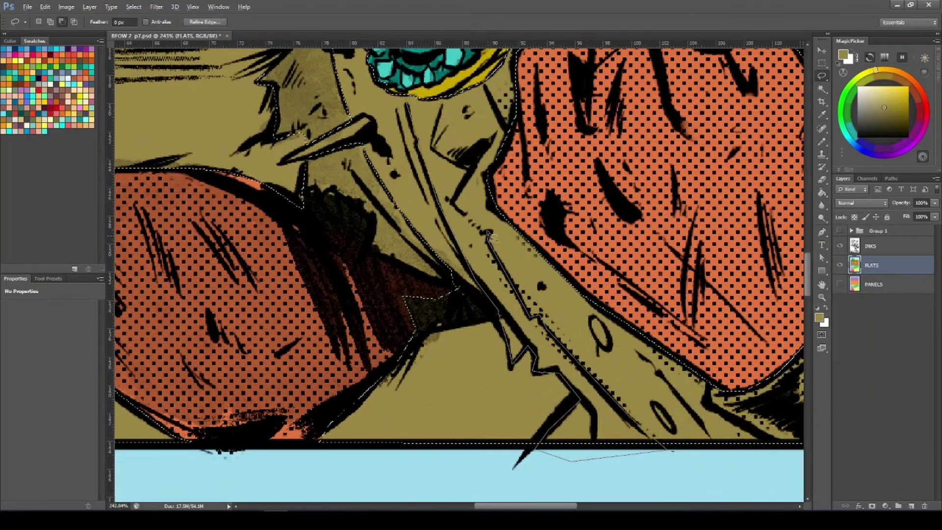
pyautogui.scroll(-4, 436, 145)
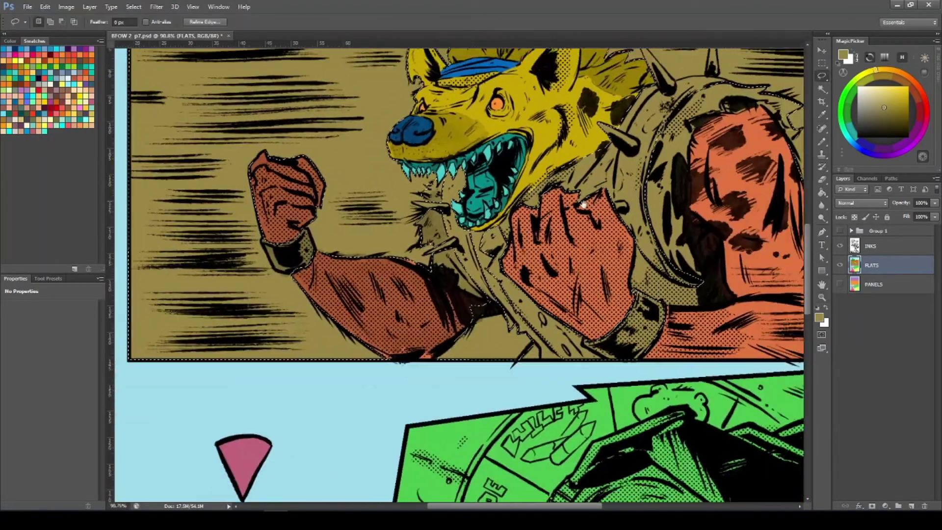
pyautogui.scroll(3, 326, 186)
pyautogui.scroll(-3, 557, 109)
pyautogui.scroll(3, 510, 137)
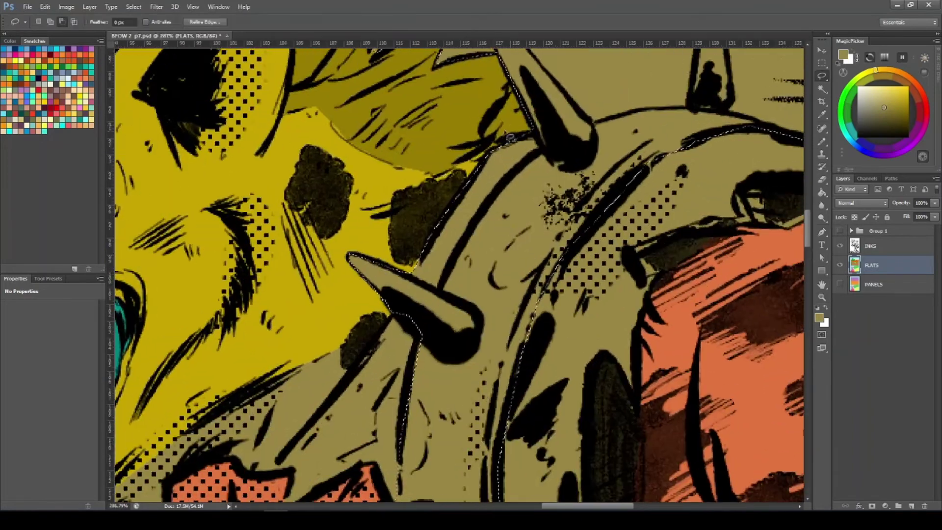
pyautogui.moveTo(450, 270); pyautogui.dragTo(440, 289)
pyautogui.scroll(-4, 441, 275)
pyautogui.click(840, 110)
pyautogui.click(872, 103)
pyautogui.press('g')
pyautogui.click(206, 294)
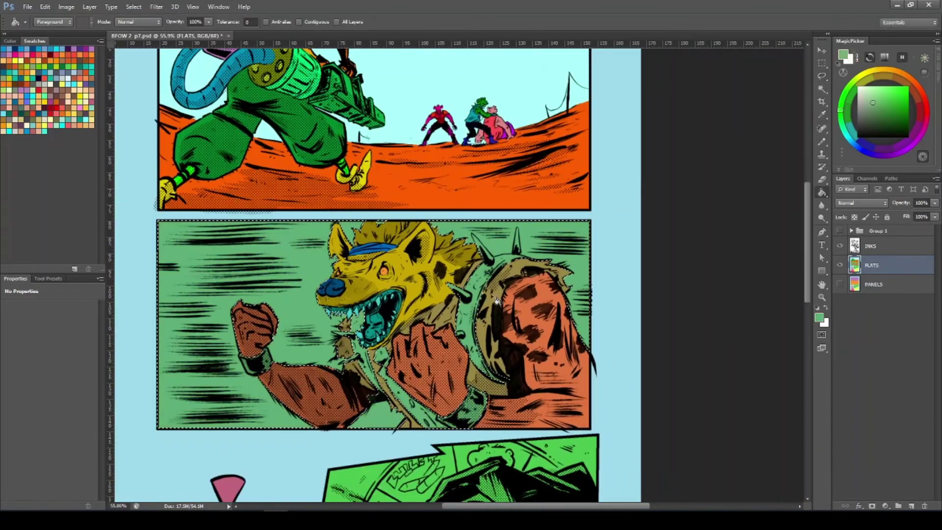
# Step: Subtract both wristbands from the selection and fill the remaining area with a darker green
pyautogui.press('l')
pyautogui.scroll(4, 255, 313)
pyautogui.scroll(-4, 228, 319)
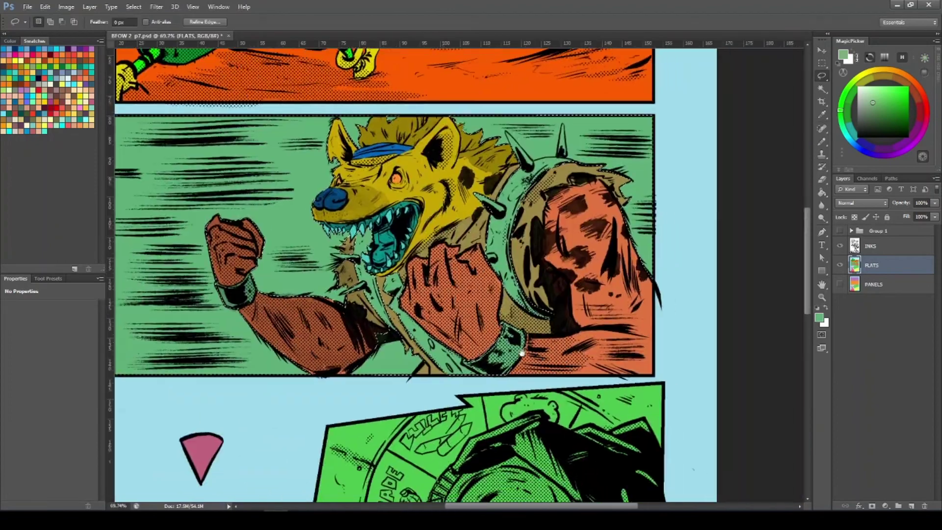
pyautogui.scroll(3, 353, 365)
pyautogui.scroll(-3, 228, 387)
pyautogui.scroll(3, 294, 216)
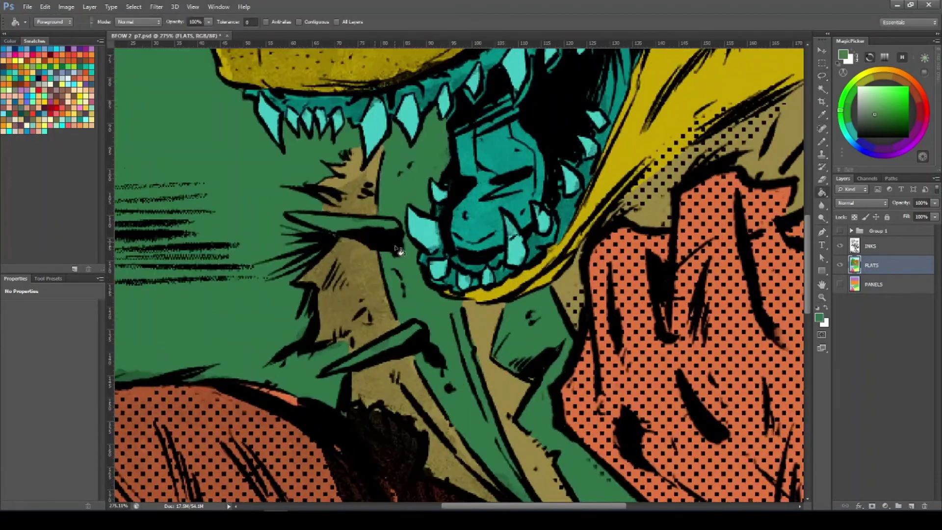
# Step: Subtract the spikes on the chest part of the collar from the selection
pyautogui.moveTo(295, 214); pyautogui.dragTo(290, 214)
pyautogui.moveTo(404, 353); pyautogui.dragTo(429, 331)
pyautogui.moveTo(402, 360); pyautogui.dragTo(399, 356)
pyautogui.moveTo(451, 206); pyautogui.dragTo(388, 206)
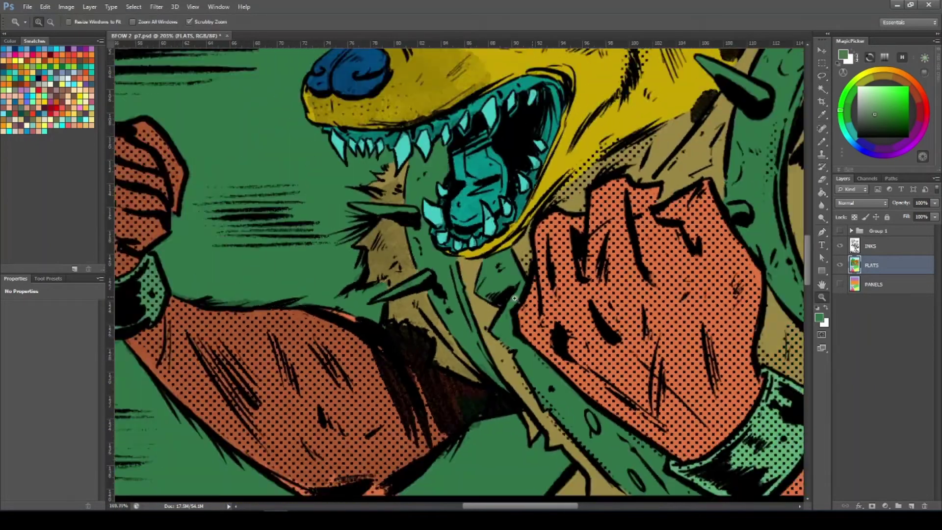
pyautogui.moveTo(515, 235); pyautogui.dragTo(578, 240)
pyautogui.moveTo(529, 262); pyautogui.dragTo(495, 253)
# Step: Subtract the remaining spikes on the shoulder part of the collar from the selection and fill the rest with bright green
pyautogui.moveTo(643, 215); pyautogui.dragTo(593, 208)
pyautogui.scroll(3, 427, 294)
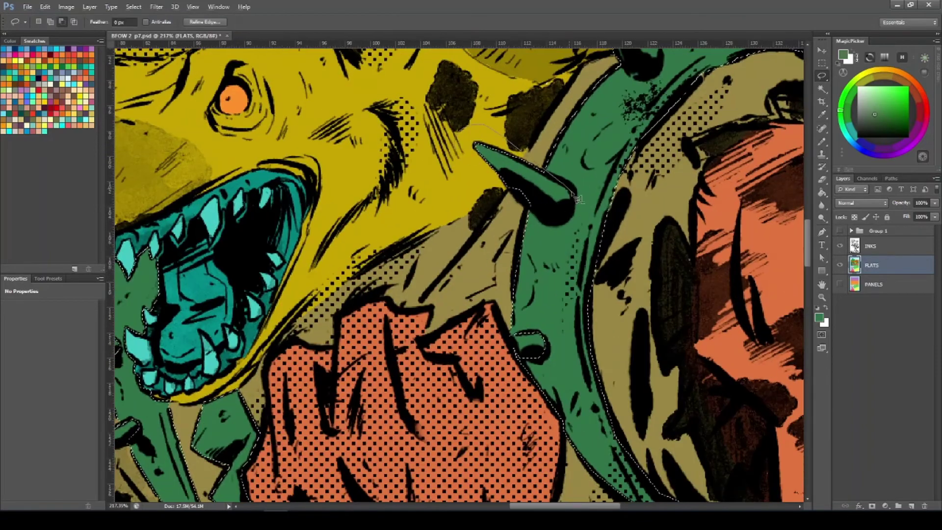
pyautogui.press('l')
pyautogui.moveTo(501, 83); pyautogui.dragTo(494, 105)
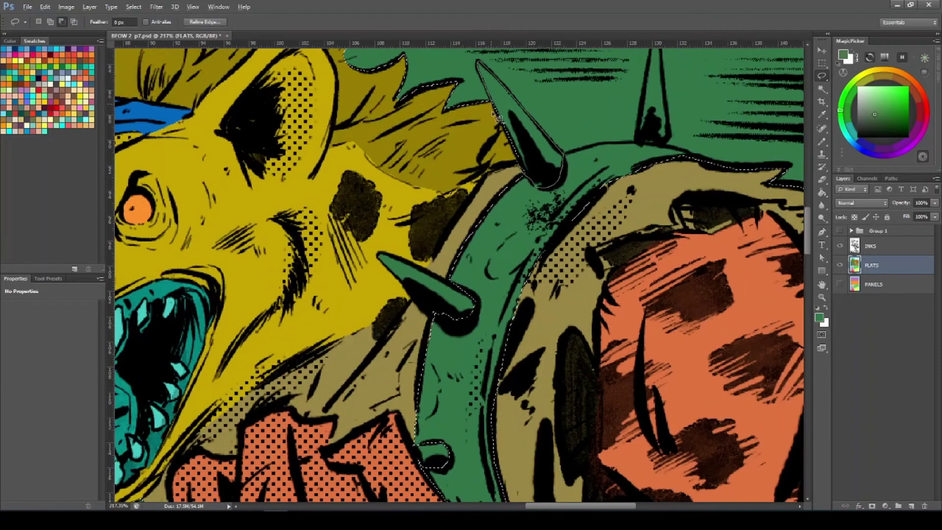
pyautogui.moveTo(635, 142); pyautogui.dragTo(535, 224)
pyautogui.moveTo(536, 225); pyautogui.dragTo(561, 233)
pyautogui.moveTo(542, 191); pyautogui.dragTo(535, 225)
pyautogui.click(895, 109)
pyautogui.hotkey('alt', 'BackSpace')
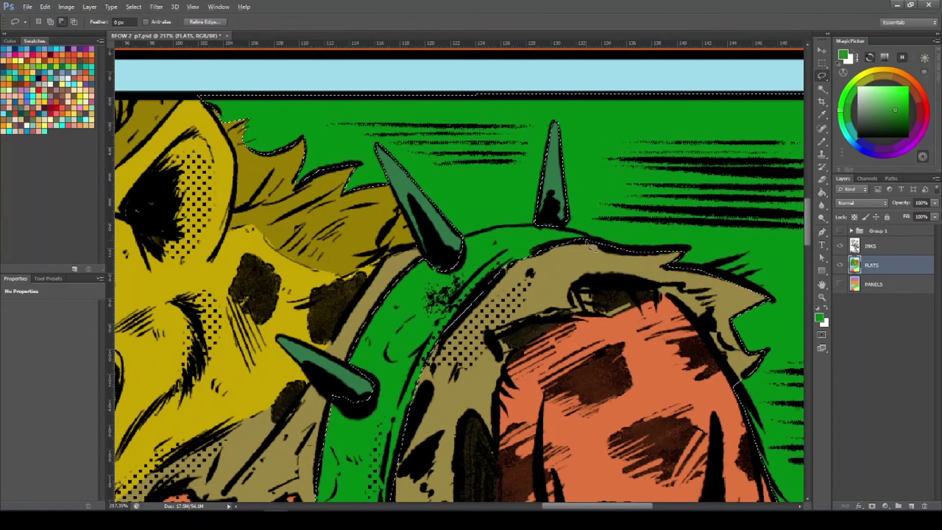
# Step: Subtract the green collar band around the shoulder and below the hyena's jaw from the selection
pyautogui.moveTo(588, 236)
pyautogui.mouseDown()
pyautogui.moveTo(490, 228)
pyautogui.moveTo(254, 501)
pyautogui.moveTo(481, 483)
pyautogui.moveTo(569, 358)
pyautogui.mouseUp()
pyautogui.moveTo(519, 156); pyautogui.dragTo(416, 162)
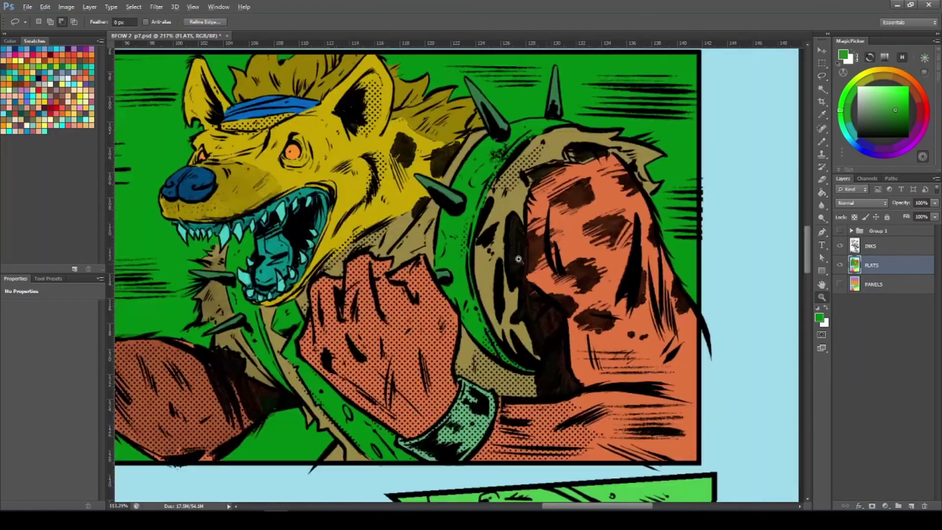
pyautogui.moveTo(147, 196); pyautogui.dragTo(220, 197)
pyautogui.moveTo(359, 162)
pyautogui.mouseDown()
pyautogui.moveTo(369, 413)
pyautogui.moveTo(419, 426)
pyautogui.mouseUp()
pyautogui.moveTo(380, 255)
pyautogui.mouseDown()
pyautogui.moveTo(344, 255)
pyautogui.moveTo(395, 297)
pyautogui.mouseUp()
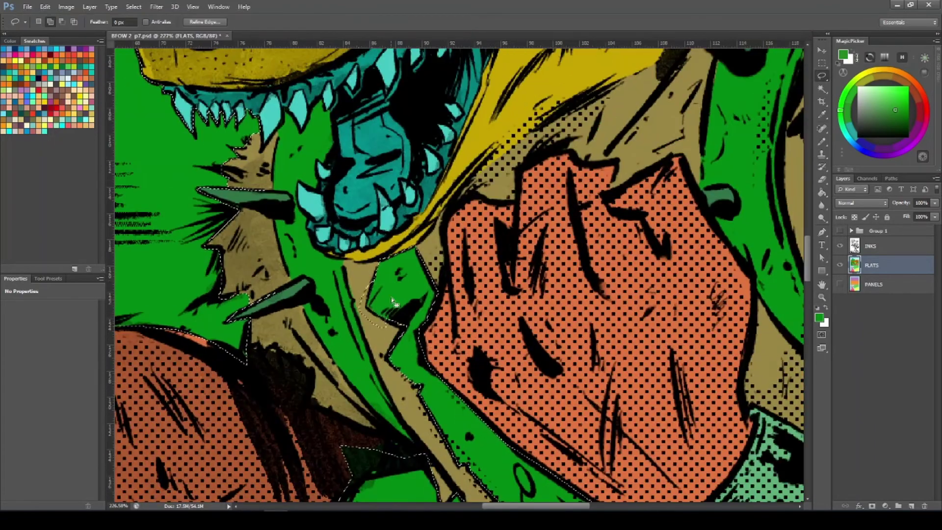
# Step: Fill the remaining selection with the hyena's sampled yellow and subtract the chest strap from the selection
pyautogui.press('g')
pyautogui.keyDown('alt'); pyautogui.click(437, 236); pyautogui.keyUp('alt')
pyautogui.click(395, 299)
pyautogui.moveTo(461, 304); pyautogui.dragTo(429, 302)
pyautogui.press('l')
# Step: Fill the remaining background of the hyena panel with light purple
pyautogui.scroll(-3, 572, 387)
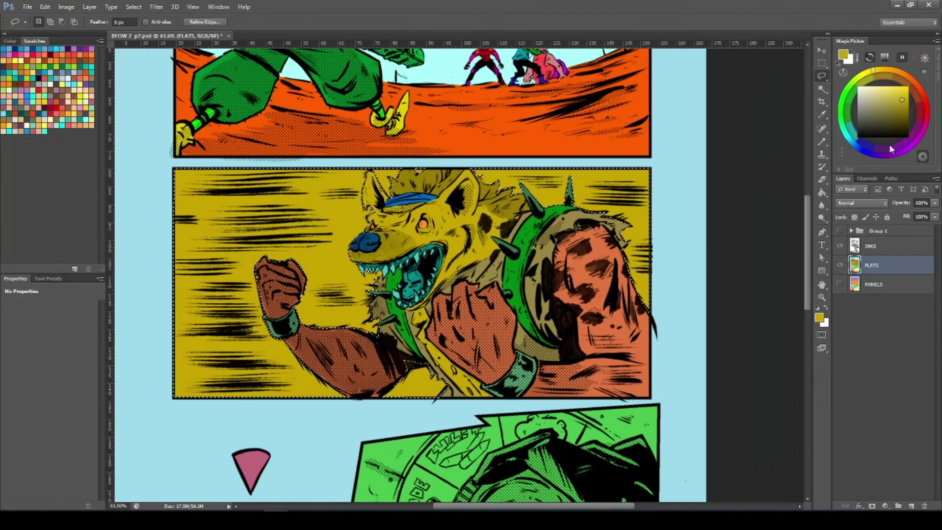
pyautogui.click(896, 154)
pyautogui.click(884, 95)
pyautogui.hotkey('alt', 'BackSpace')
# Step: Toggle the INKS layer's visibility to examine the flat colours of the hyena panel without line art
pyautogui.click(839, 247)
pyautogui.click(839, 246)
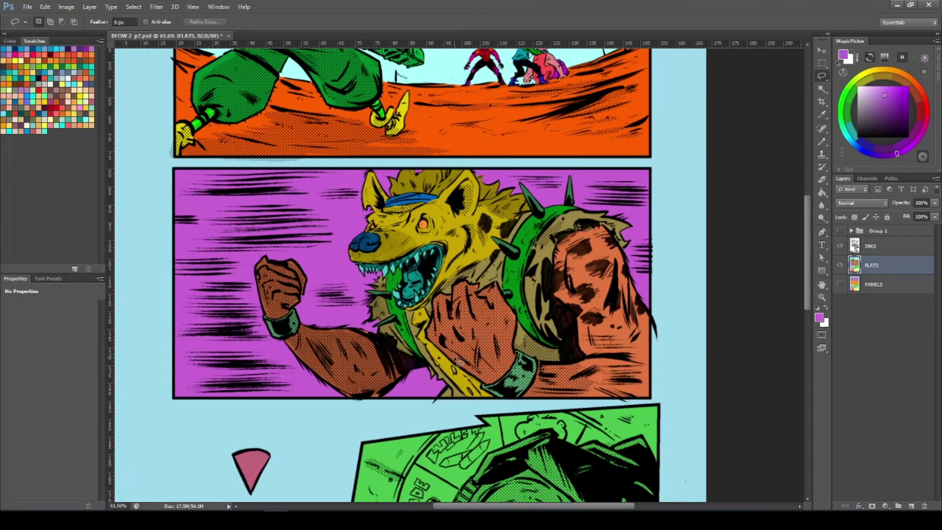
pyautogui.scroll(3, 447, 359)
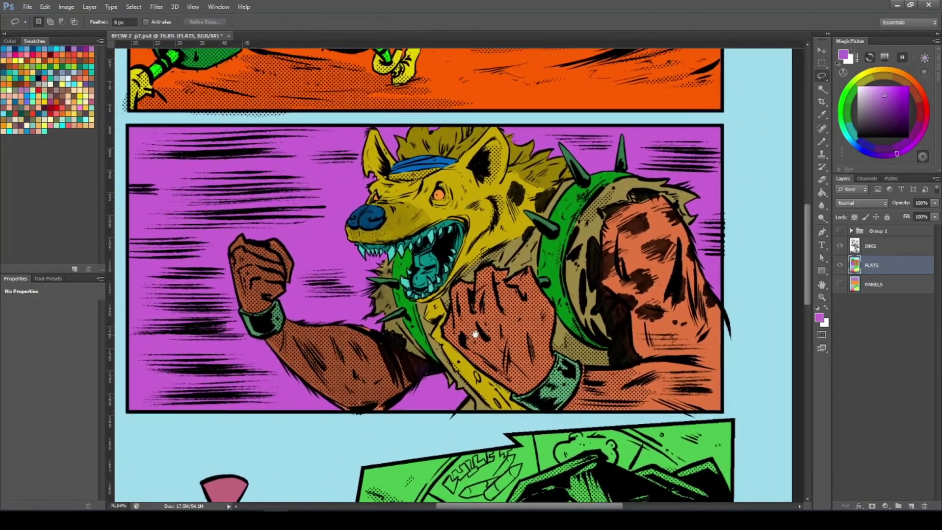
pyautogui.moveTo(475, 334); pyautogui.dragTo(482, 336)
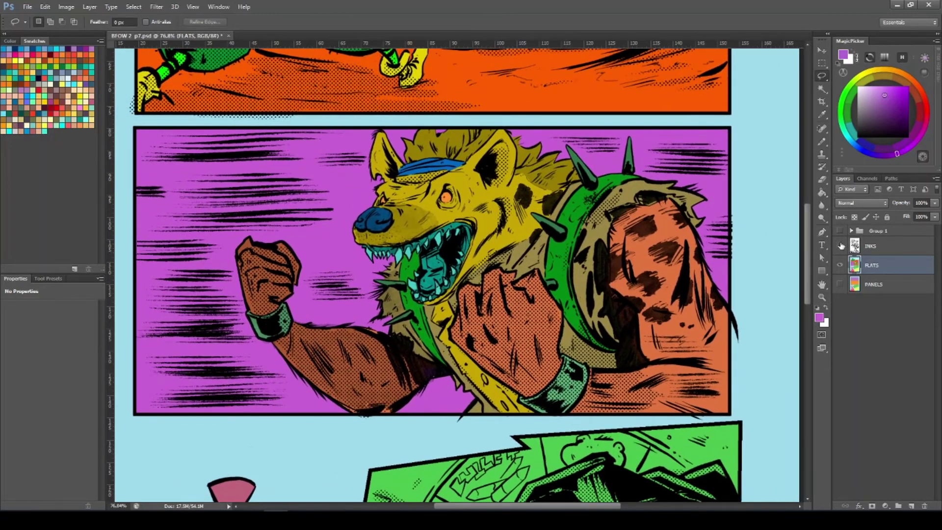
pyautogui.click(840, 246)
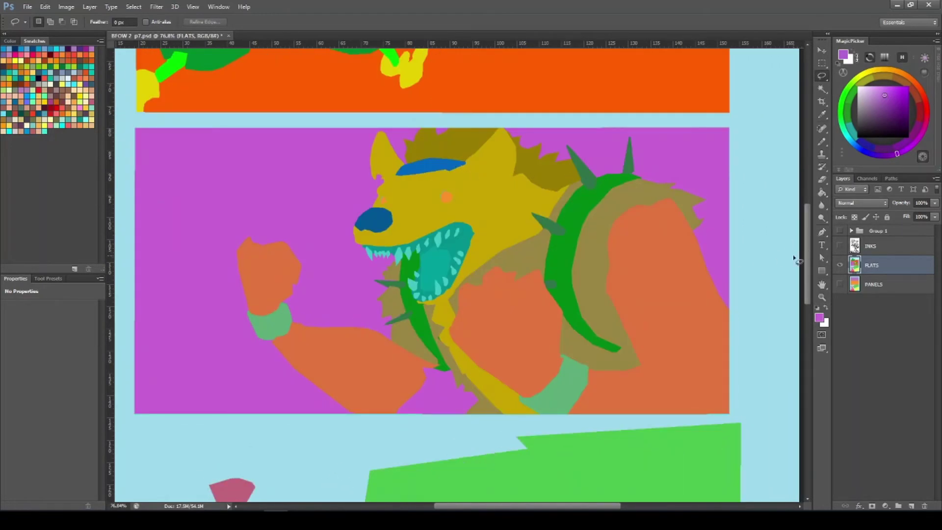
pyautogui.press('w')
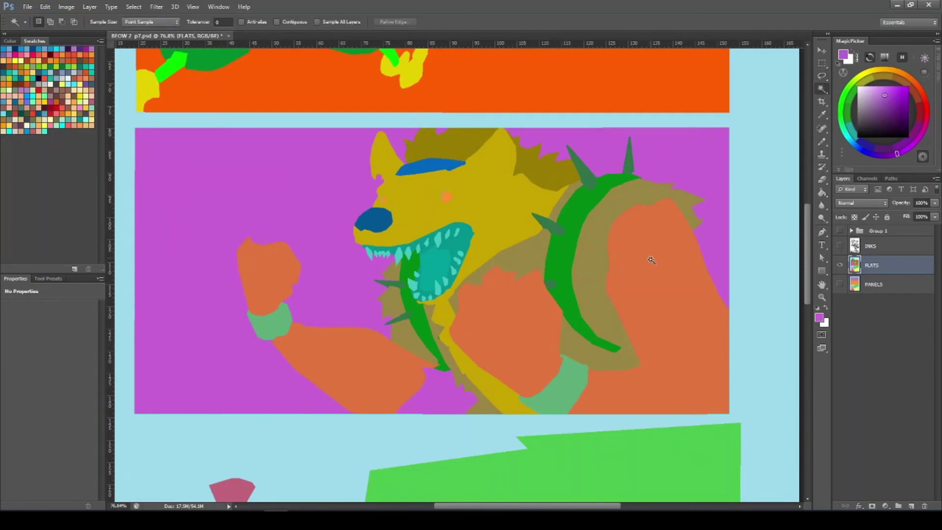
pyautogui.click(624, 266)
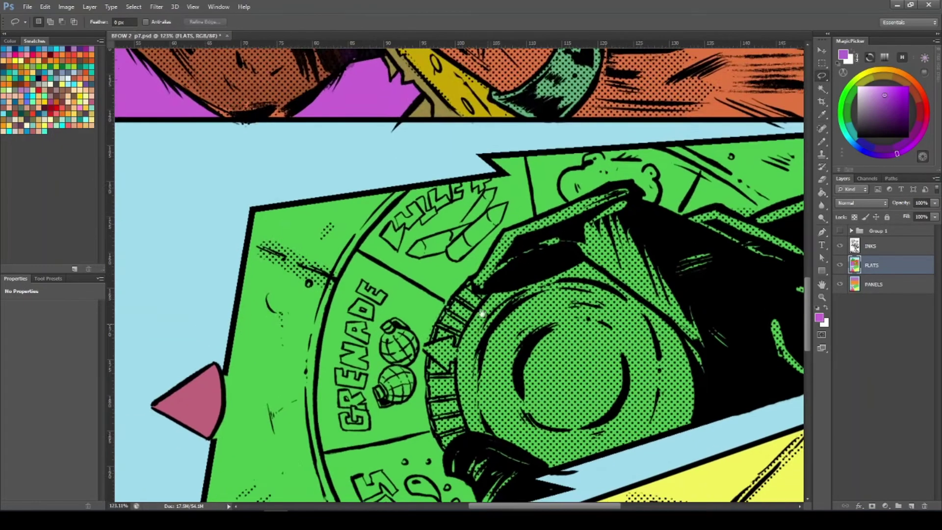
# Step: Subtract the caps and levers of both grenades from the dial panel's selection and fill the rest with medium green
pyautogui.press('l')
pyautogui.scroll(3, 344, 159)
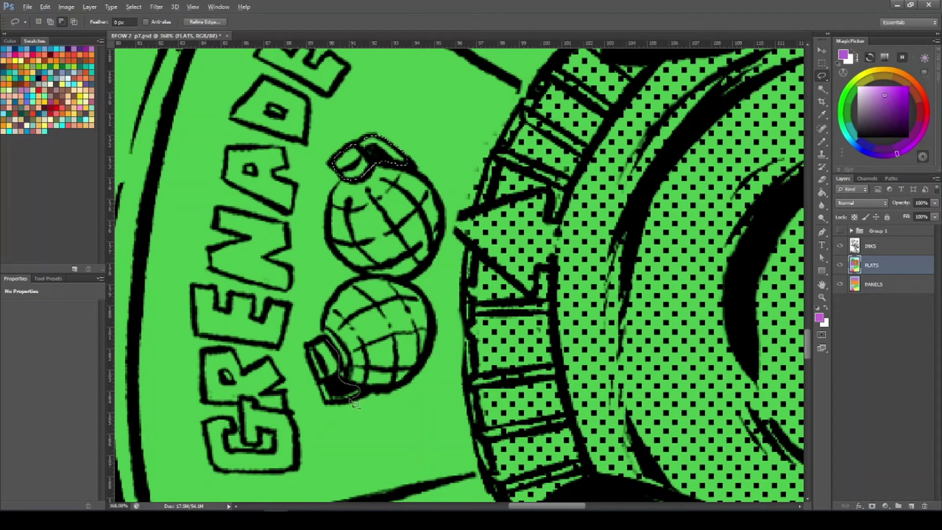
pyautogui.press('g')
pyautogui.click(852, 83)
pyautogui.click(889, 108)
pyautogui.click(347, 187)
pyautogui.press('l')
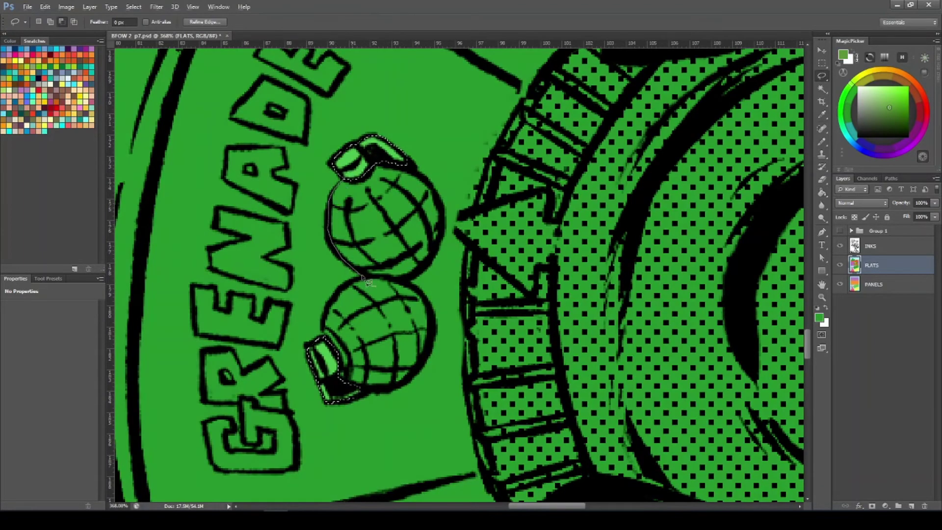
# Step: Subtract both round grenade bodies from the selection and fill the remaining area with a more saturated green
pyautogui.moveTo(438, 250); pyautogui.dragTo(407, 164)
pyautogui.press('g')
pyautogui.click(902, 105)
pyautogui.click(248, 355)
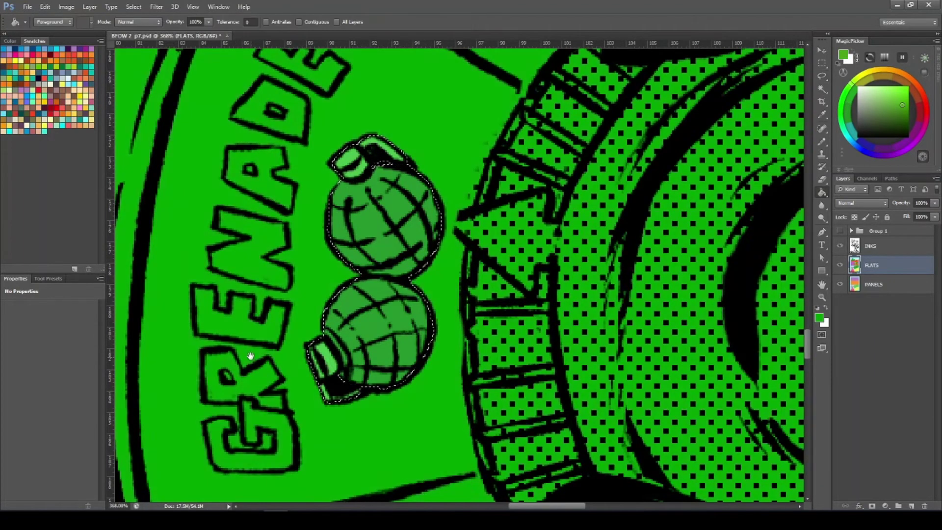
# Step: Subtract the letters G, R and the first E of the GRENADE lettering from the selection, keeping their inner gaps selected
pyautogui.moveTo(232, 422); pyautogui.dragTo(246, 319)
pyautogui.press('l')
pyautogui.moveTo(301, 285); pyautogui.dragTo(227, 257)
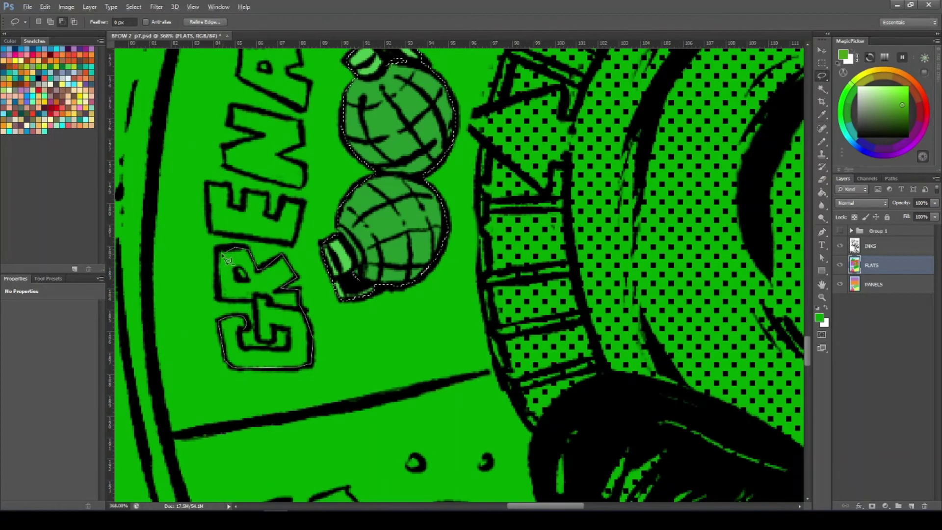
pyautogui.moveTo(265, 349); pyautogui.dragTo(266, 349)
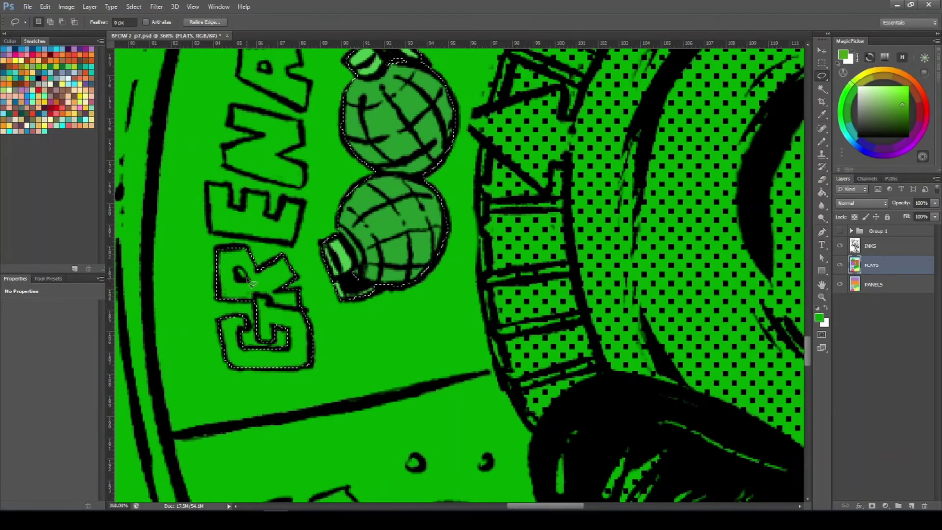
pyautogui.moveTo(239, 270); pyautogui.dragTo(241, 271)
pyautogui.moveTo(231, 187)
pyautogui.mouseDown()
pyautogui.moveTo(208, 185)
pyautogui.moveTo(230, 188)
pyautogui.mouseUp()
# Step: Subtract the letters N, A, D and the last E of the GRENADE lettering from the selection
pyautogui.moveTo(263, 202); pyautogui.dragTo(246, 318)
pyautogui.moveTo(215, 223); pyautogui.dragTo(286, 238)
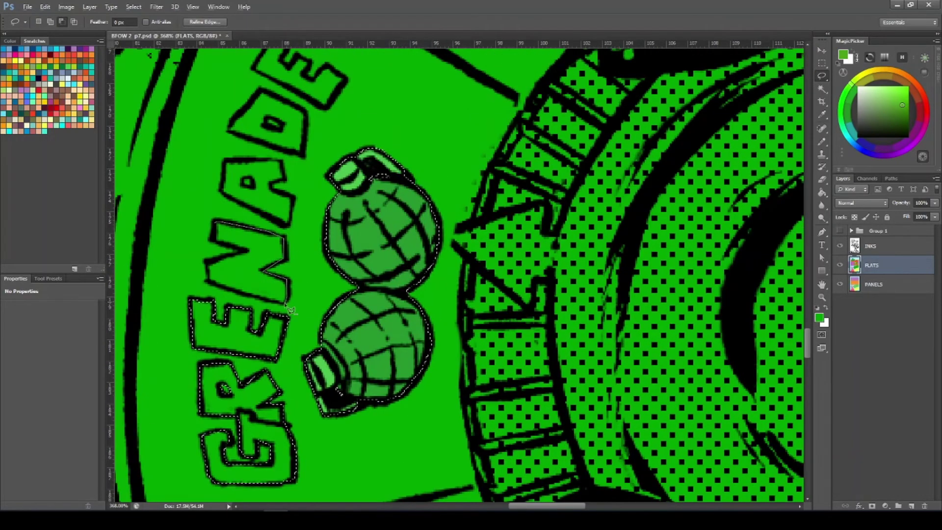
pyautogui.moveTo(229, 199)
pyautogui.mouseDown()
pyautogui.moveTo(293, 210)
pyautogui.moveTo(281, 162)
pyautogui.mouseUp()
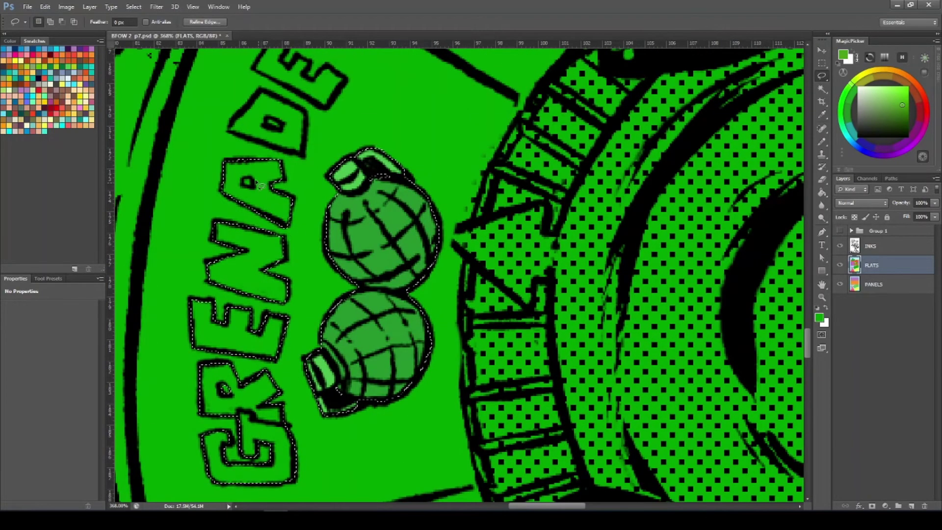
pyautogui.moveTo(258, 127)
pyautogui.mouseDown()
pyautogui.moveTo(228, 169)
pyautogui.moveTo(260, 128)
pyautogui.mouseUp()
pyautogui.moveTo(282, 159); pyautogui.dragTo(281, 161)
pyautogui.moveTo(343, 117)
pyautogui.mouseDown()
pyautogui.moveTo(323, 146)
pyautogui.moveTo(287, 98)
pyautogui.moveTo(343, 117)
pyautogui.mouseUp()
# Step: Subtract the lettering above the bullets, except its final T, from the selection
pyautogui.moveTo(371, 216); pyautogui.dragTo(309, 217)
pyautogui.moveTo(403, 86); pyautogui.dragTo(441, 88)
pyautogui.moveTo(296, 174); pyautogui.dragTo(284, 213)
pyautogui.moveTo(299, 259); pyautogui.dragTo(350, 184)
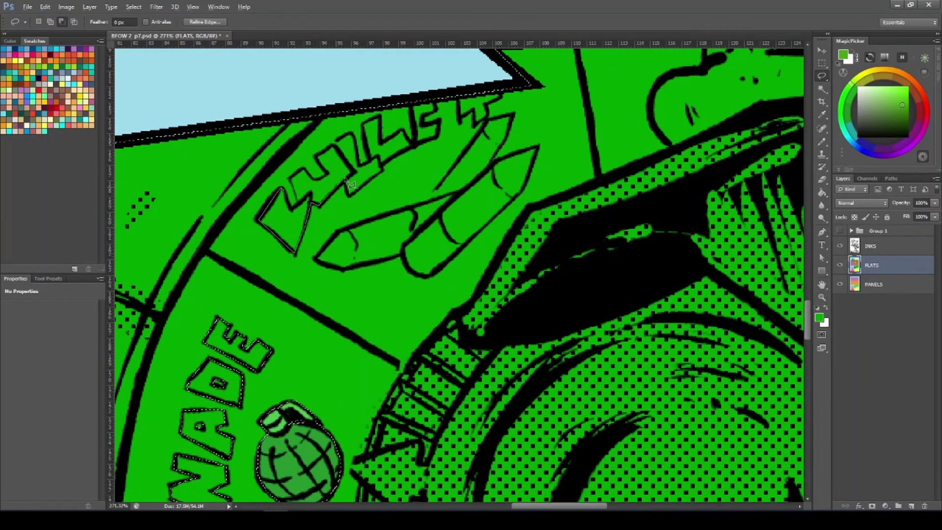
pyautogui.moveTo(439, 143); pyautogui.dragTo(419, 101)
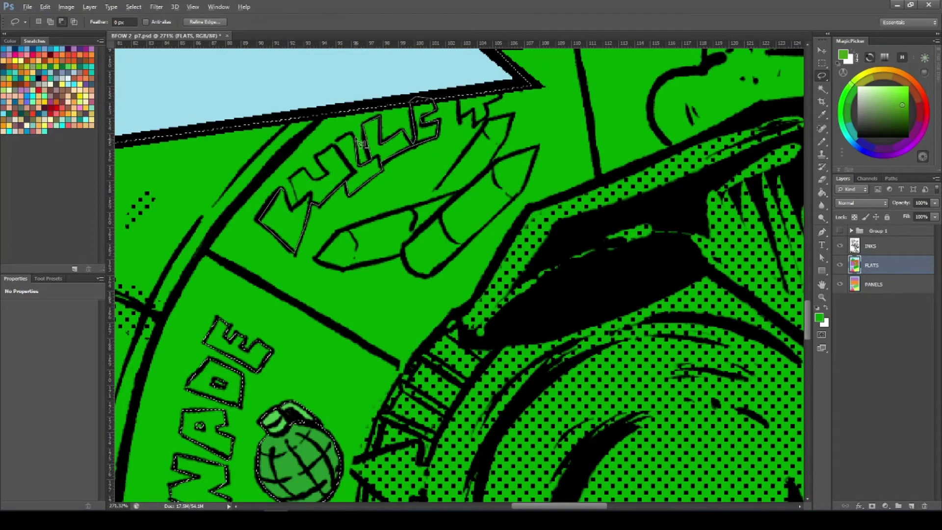
# Step: Subtract the lettering beside the liquid droplets from the selection and fill the remaining area with a lighter green
pyautogui.scroll(-3, 508, 191)
pyautogui.scroll(5, 398, 412)
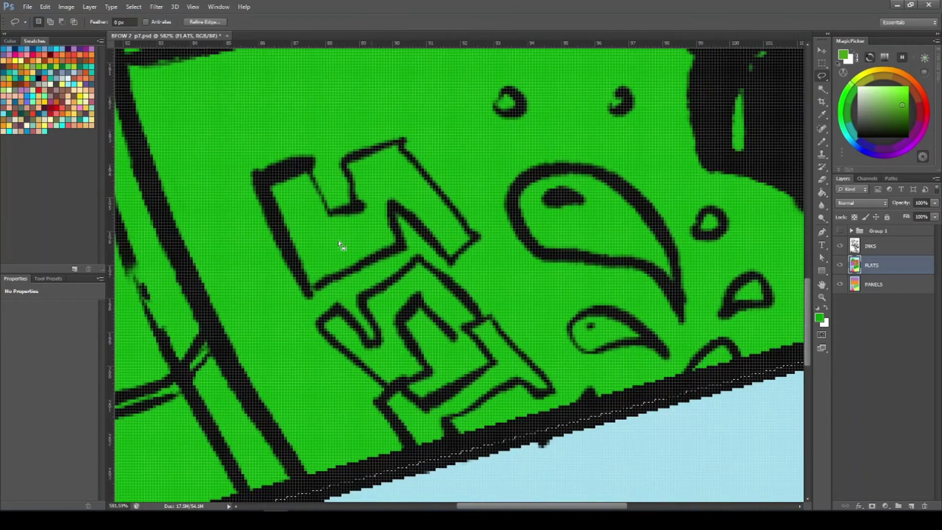
pyautogui.moveTo(318, 187); pyautogui.dragTo(307, 165)
pyautogui.moveTo(481, 315); pyautogui.dragTo(403, 277)
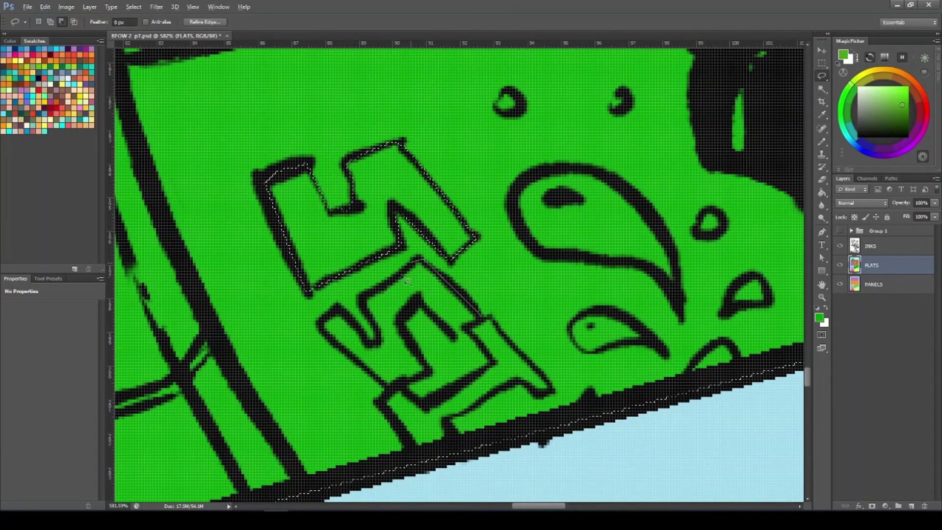
pyautogui.moveTo(384, 392)
pyautogui.keyDown('shift'); pyautogui.mouseDown()
pyautogui.moveTo(402, 432)
pyautogui.moveTo(549, 395)
pyautogui.moveTo(491, 321)
pyautogui.mouseUp(); pyautogui.keyUp('shift')
pyautogui.scroll(-5, 532, 322)
pyautogui.scroll(2, 507, 77)
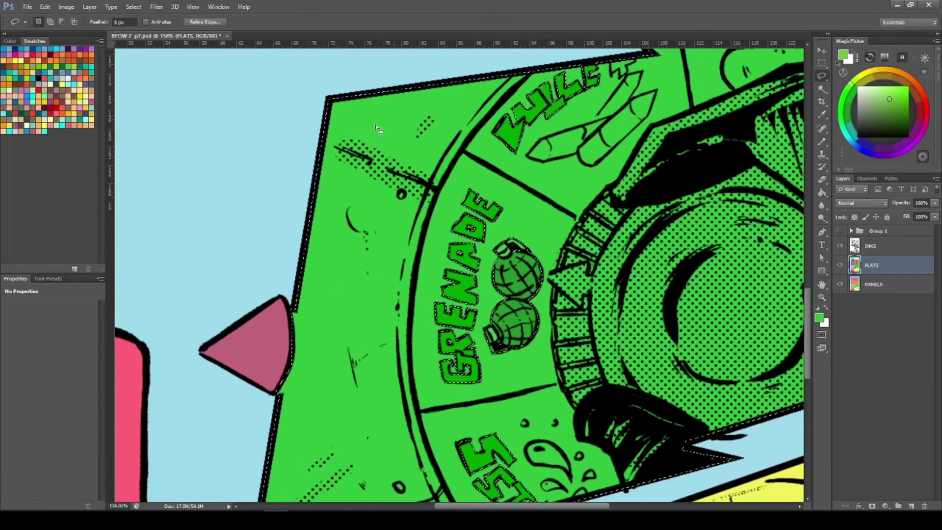
# Step: Subtract the area outside the dial's curved rim from the selection and fill the remainder with pale green
pyautogui.hotkey('ctrl', 'alt', 'z')
pyautogui.moveTo(315, 96)
pyautogui.keyDown('alt'); pyautogui.mouseDown()
pyautogui.moveTo(550, 62)
pyautogui.moveTo(418, 285)
pyautogui.moveTo(453, 491)
pyautogui.moveTo(467, 490)
pyautogui.moveTo(225, 164)
pyautogui.moveTo(313, 63)
pyautogui.mouseUp(); pyautogui.keyUp('alt')
pyautogui.keyDown('ctrl'); pyautogui.moveTo(521, 226); pyautogui.dragTo(545, 226); pyautogui.keyUp('ctrl')
pyautogui.click(880, 91)
pyautogui.press('g')
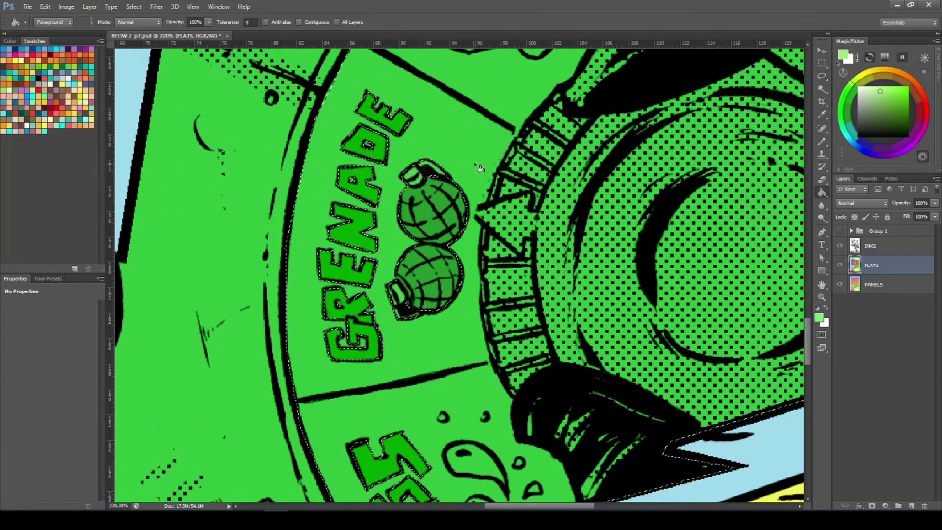
pyautogui.click(477, 168)
pyautogui.press('l')
# Step: Subtract the dial's grenade section from the selection and fill the remaining area with light yellow
pyautogui.moveTo(344, 54); pyautogui.dragTo(343, 89)
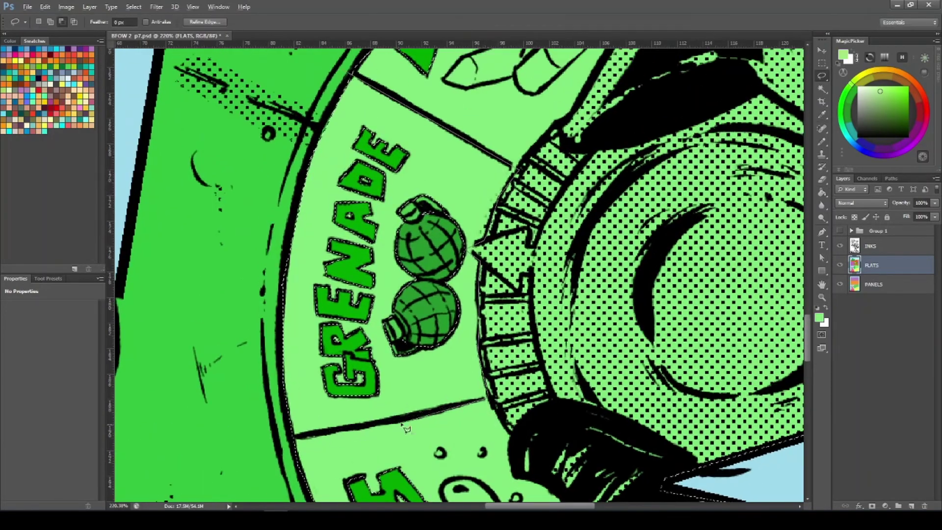
pyautogui.click(863, 74)
pyautogui.click(888, 89)
pyautogui.press('g')
pyautogui.click(460, 466)
pyautogui.press('l')
# Step: Subtract the liquid droplets in the dial's lower section from the selection and fill the rest with orange-yellow
pyautogui.moveTo(460, 468)
pyautogui.mouseDown()
pyautogui.moveTo(428, 330)
pyautogui.moveTo(454, 330)
pyautogui.mouseUp()
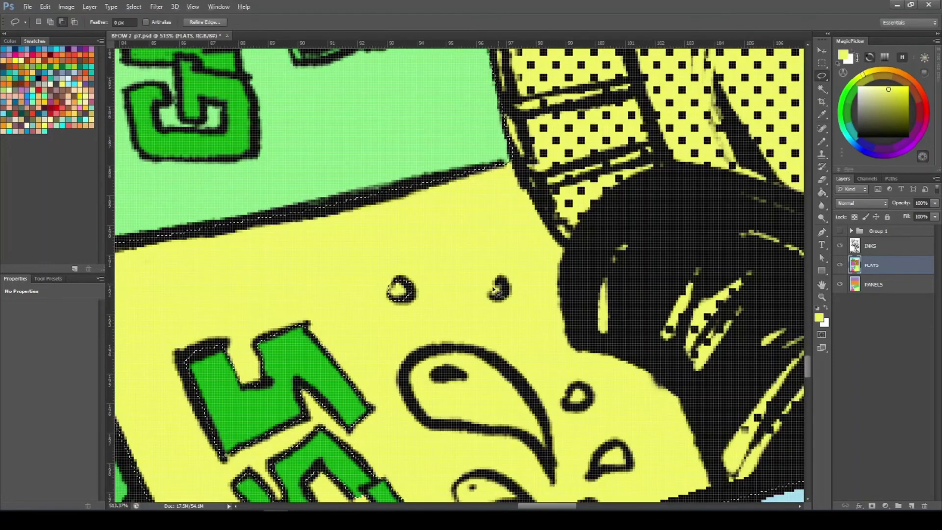
pyautogui.moveTo(577, 355); pyautogui.dragTo(559, 257)
pyautogui.moveTo(533, 381)
pyautogui.keyDown('alt'); pyautogui.mouseDown()
pyautogui.moveTo(461, 254)
pyautogui.moveTo(532, 380)
pyautogui.mouseUp(); pyautogui.keyUp('alt')
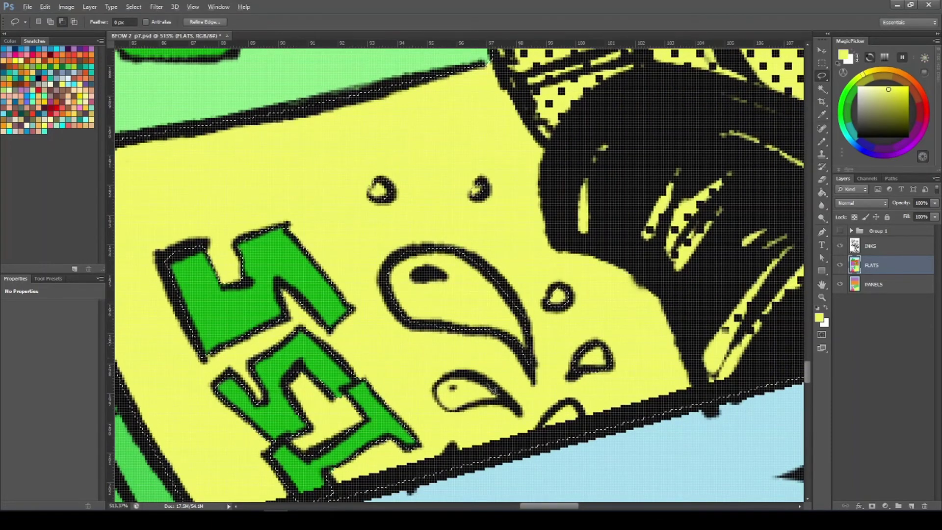
pyautogui.moveTo(520, 412)
pyautogui.keyDown('alt'); pyautogui.mouseDown()
pyautogui.moveTo(469, 416)
pyautogui.moveTo(520, 413)
pyautogui.mouseUp(); pyautogui.keyUp('alt')
pyautogui.keyDown('alt'); pyautogui.moveTo(540, 426); pyautogui.dragTo(583, 413); pyautogui.keyUp('alt')
pyautogui.keyDown('ctrl'); pyautogui.moveTo(620, 368); pyautogui.dragTo(593, 368); pyautogui.keyUp('ctrl')
pyautogui.click(875, 70)
pyautogui.press('g')
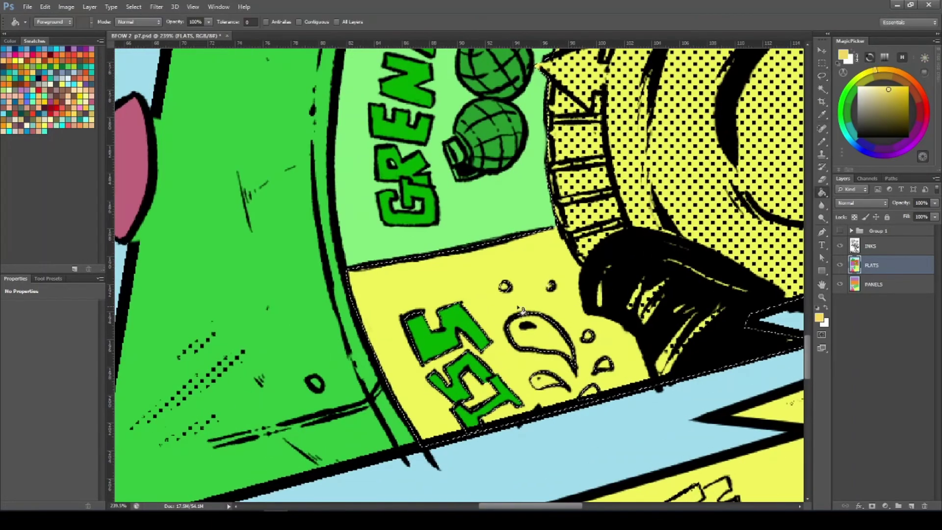
pyautogui.click(519, 308)
pyautogui.press('l')
# Step: Subtract the dial's droplet section from the selection and fill the remaining area with bright cyan
pyautogui.moveTo(318, 295)
pyautogui.mouseDown()
pyautogui.moveTo(560, 230)
pyautogui.moveTo(631, 322)
pyautogui.moveTo(393, 451)
pyautogui.mouseUp()
pyautogui.moveTo(579, 123); pyautogui.dragTo(450, 449)
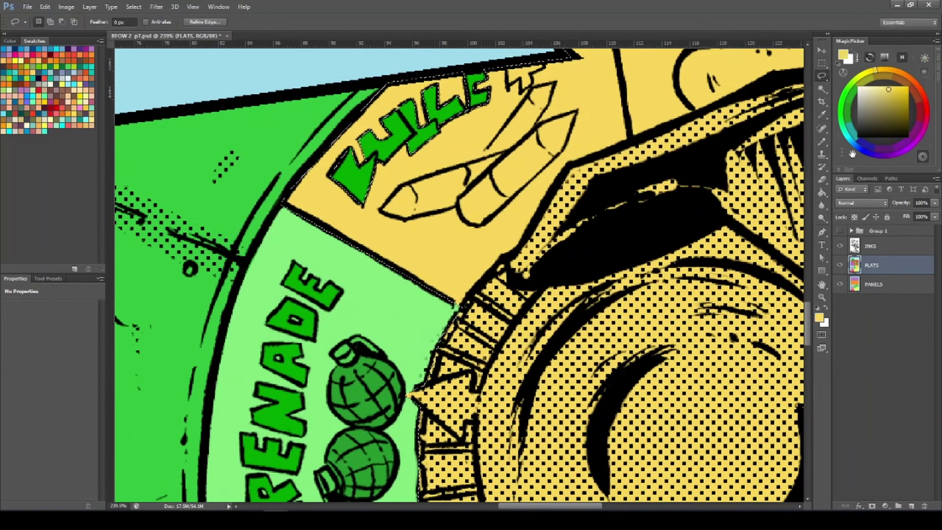
pyautogui.click(847, 138)
pyautogui.press('g')
pyautogui.click(486, 179)
# Step: Subtract the bullets from the selection and fill the remaining area with a muted blue
pyautogui.scroll(2, 490, 181)
pyautogui.press('l')
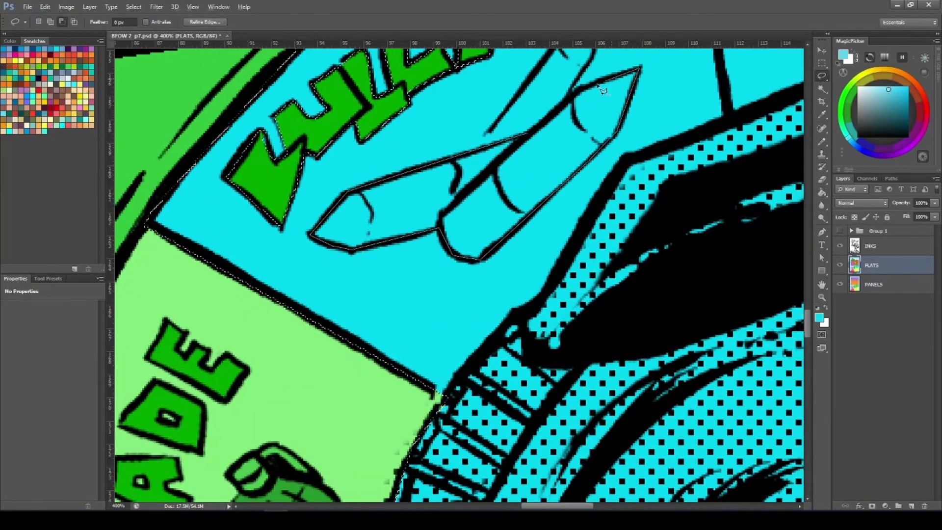
pyautogui.moveTo(603, 91); pyautogui.dragTo(601, 90)
pyautogui.scroll(3, 602, 89)
pyautogui.press('g')
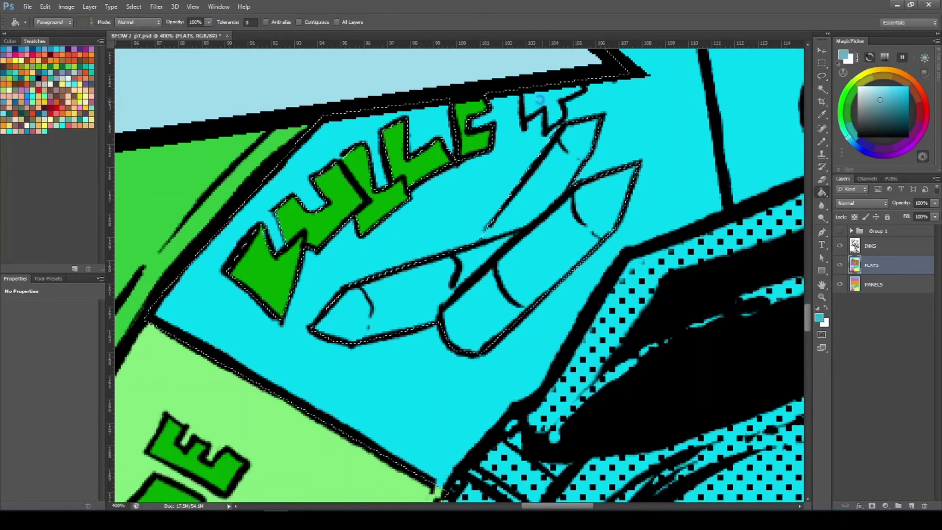
pyautogui.click(539, 100)
# Step: Subtract the final T of the lettering above the bullets from the selection and fill the rest with light cyan
pyautogui.press('l')
pyautogui.moveTo(521, 90)
pyautogui.keyDown('alt'); pyautogui.mouseDown()
pyautogui.moveTo(546, 122)
pyautogui.moveTo(586, 88)
pyautogui.mouseUp(); pyautogui.keyUp('alt')
pyautogui.scroll(-3, 596, 181)
pyautogui.press('g')
pyautogui.click(874, 91)
pyautogui.click(488, 171)
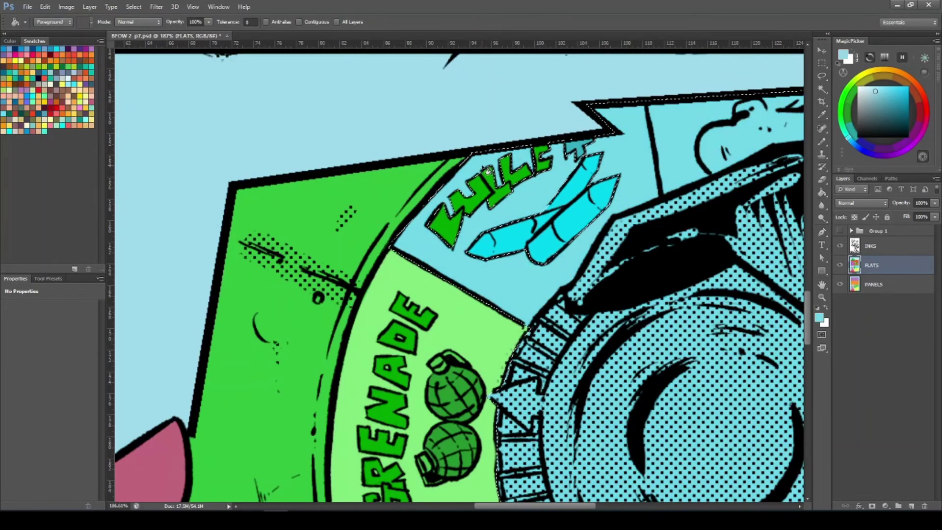
# Step: Subtract the dial's bullet section from the selection and fill the remaining area with light purple
pyautogui.press('l')
pyautogui.moveTo(434, 142); pyautogui.dragTo(663, 201)
pyautogui.moveTo(548, 311); pyautogui.dragTo(389, 245)
pyautogui.moveTo(624, 248); pyautogui.dragTo(436, 320)
pyautogui.click(899, 152)
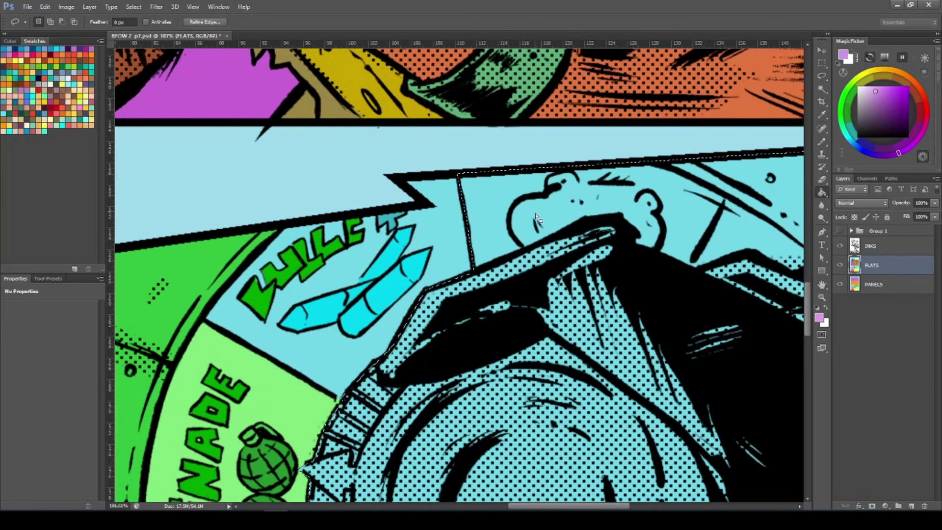
pyautogui.press('g')
pyautogui.click(594, 199)
# Step: Subtract both eyes of the creature at the top of the dial from the selection and fill the rest with darker purple
pyautogui.press('l')
pyautogui.moveTo(559, 186); pyautogui.dragTo(578, 185)
pyautogui.press('g')
pyautogui.click(884, 102)
pyautogui.moveTo(638, 198)
pyautogui.mouseDown()
pyautogui.moveTo(659, 200)
pyautogui.moveTo(557, 193)
pyautogui.moveTo(513, 221)
pyautogui.moveTo(583, 229)
pyautogui.moveTo(656, 260)
pyautogui.moveTo(660, 196)
pyautogui.mouseUp()
pyautogui.click(583, 209)
pyautogui.press('l')
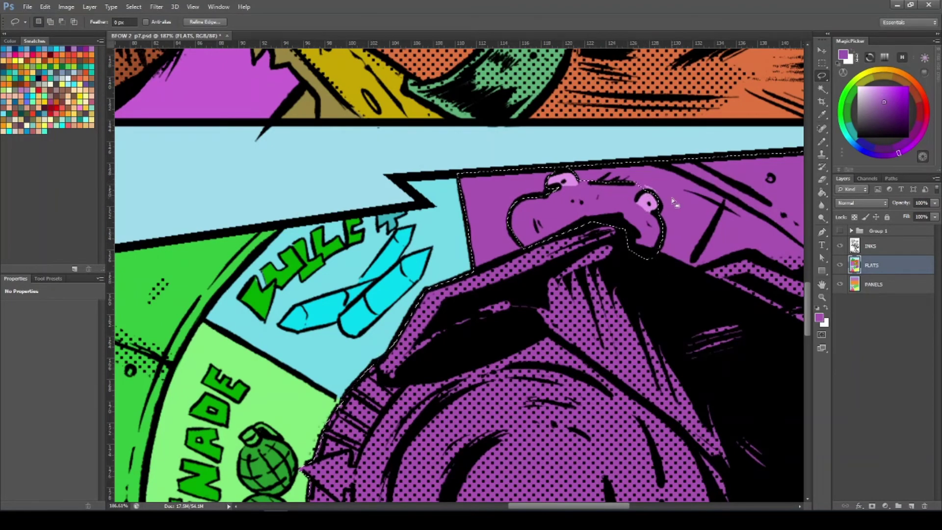
# Step: Sample the creature's purple, lighten it to a pale lilac and fill the selected area around the creature
pyautogui.press('g')
pyautogui.keyDown('alt'); pyautogui.click(680, 194); pyautogui.keyUp('alt')
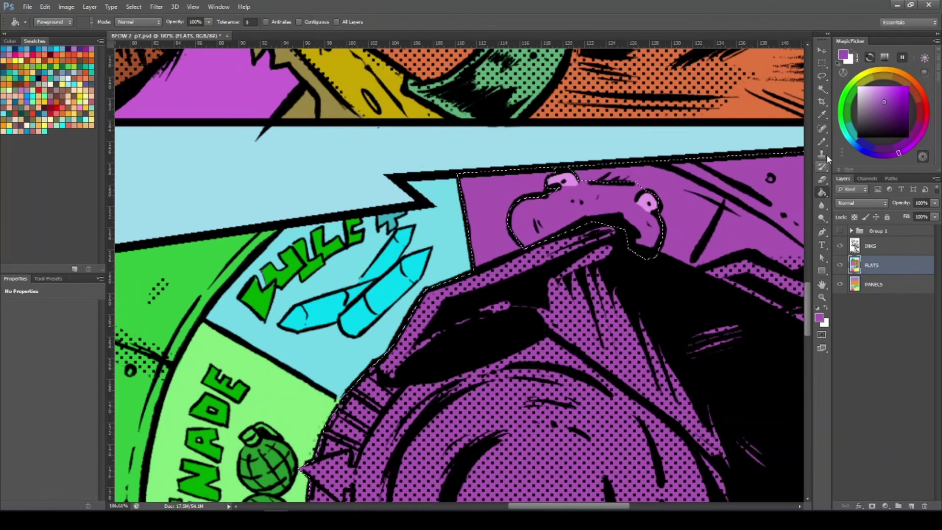
pyautogui.click(866, 97)
pyautogui.click(680, 204)
# Step: Subtract the creature's dial section from the selection and fill the remaining area with a dark muted purple
pyautogui.press('l')
pyautogui.moveTo(444, 165); pyautogui.dragTo(724, 197)
pyautogui.moveTo(520, 254); pyautogui.dragTo(445, 165)
pyautogui.hotkey('ctrl', '-')
pyautogui.hotkey('ctrl', '-')
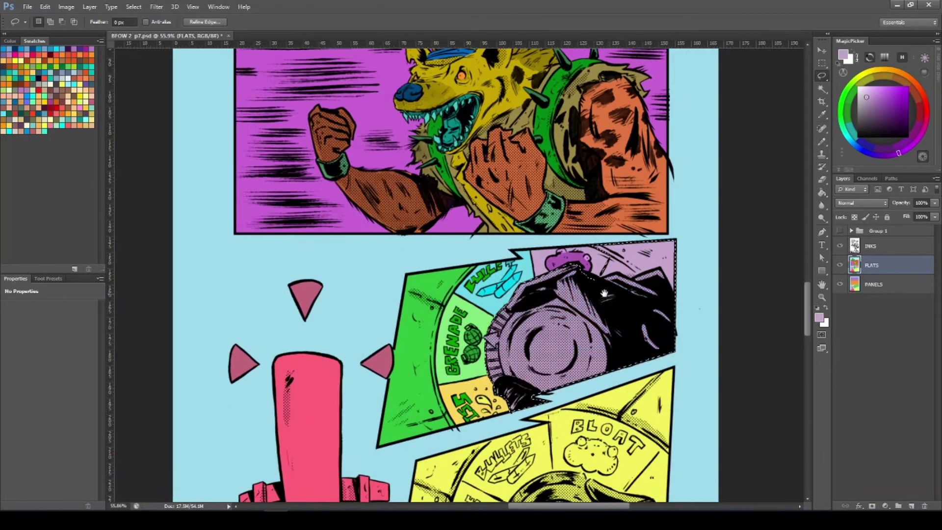
pyautogui.moveTo(652, 302); pyautogui.dragTo(696, 301)
pyautogui.click(868, 112)
pyautogui.press('g')
pyautogui.click(613, 235)
# Step: Subtract the narrow wedge beside the creature's section and fill the rest with the bright green sampled from the dial's surround
pyautogui.press('l')
pyautogui.moveTo(525, 220)
pyautogui.mouseDown()
pyautogui.moveTo(573, 273)
pyautogui.moveTo(507, 273)
pyautogui.mouseUp()
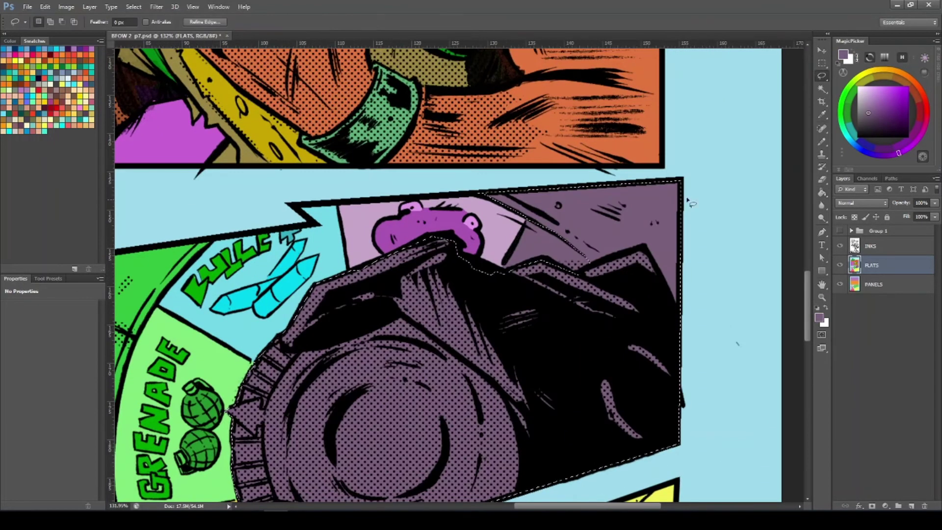
pyautogui.press('i')
pyautogui.moveTo(392, 293); pyautogui.dragTo(450, 279)
pyautogui.click(209, 255)
pyautogui.press('g')
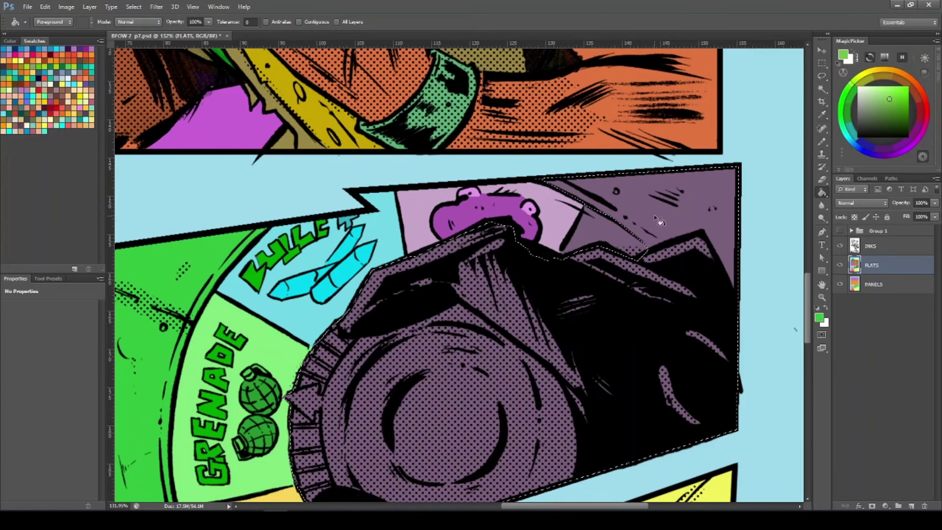
pyautogui.click(658, 221)
pyautogui.moveTo(658, 223); pyautogui.dragTo(556, 224)
# Step: Subtract the metal surround beyond the dial's edge from the selection and fill the remaining hand and knob with darker green
pyautogui.press('l')
pyautogui.moveTo(490, 165)
pyautogui.mouseDown()
pyautogui.moveTo(610, 241)
pyautogui.moveTo(659, 197)
pyautogui.mouseUp()
pyautogui.click(898, 112)
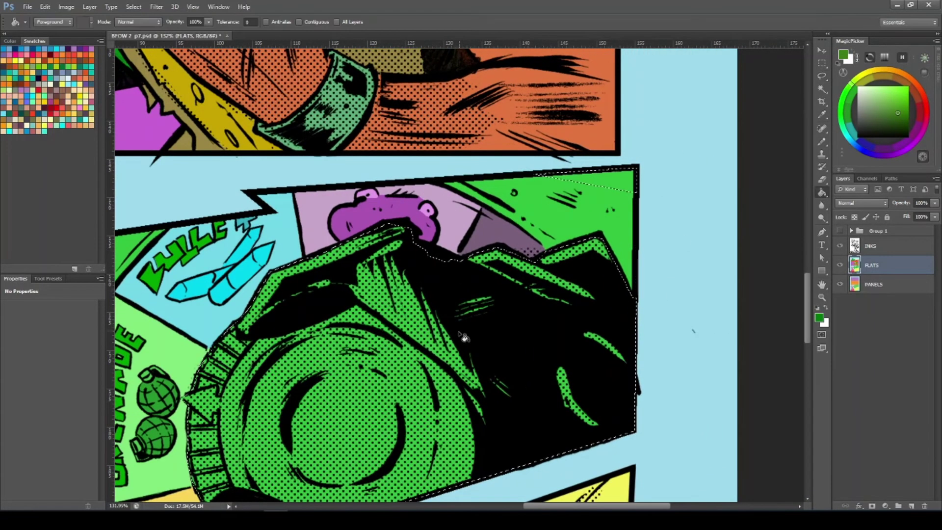
pyautogui.moveTo(495, 319); pyautogui.dragTo(531, 301)
pyautogui.hotkey('alt', 'BackSpace')
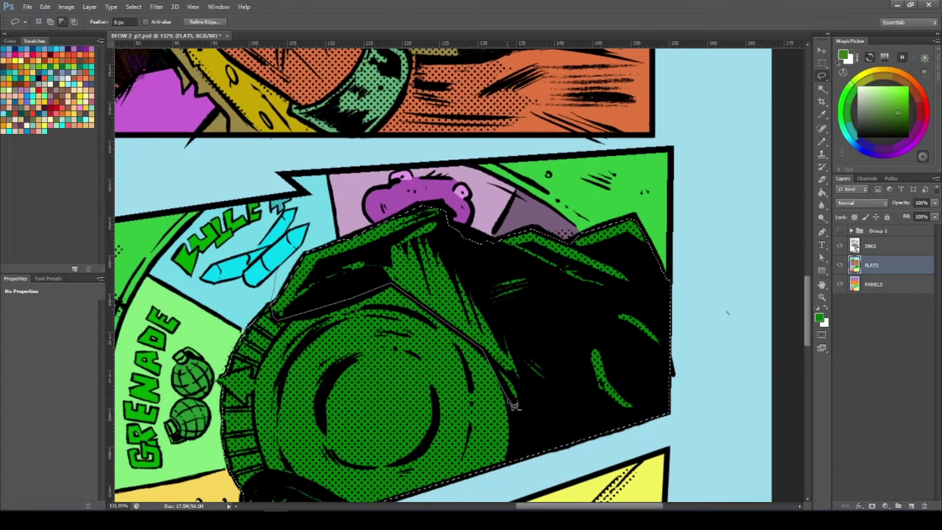
# Step: Subtract the gloved hand and thumb from the selection and fill the remaining knob with dark red
pyautogui.moveTo(508, 400)
pyautogui.keyDown('alt'); pyautogui.mouseDown()
pyautogui.moveTo(677, 203)
pyautogui.moveTo(299, 223)
pyautogui.mouseUp(); pyautogui.keyUp('alt')
pyautogui.moveTo(331, 492)
pyautogui.mouseDown()
pyautogui.moveTo(359, 375)
pyautogui.moveTo(389, 379)
pyautogui.mouseUp()
pyautogui.moveTo(397, 405)
pyautogui.keyDown('alt'); pyautogui.mouseDown()
pyautogui.moveTo(257, 321)
pyautogui.moveTo(338, 434)
pyautogui.mouseUp(); pyautogui.keyUp('alt')
pyautogui.click(926, 107)
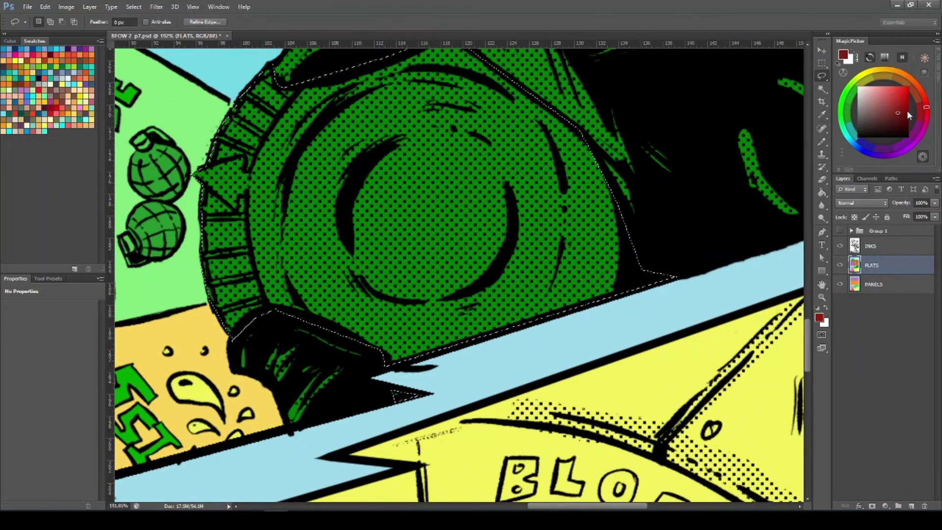
pyautogui.hotkey('alt', 'BackSpace')
# Step: Subtract the knob's face and pointer from the selection and fill the remaining ridged rim with a lighter red
pyautogui.scroll(3, 318, 206)
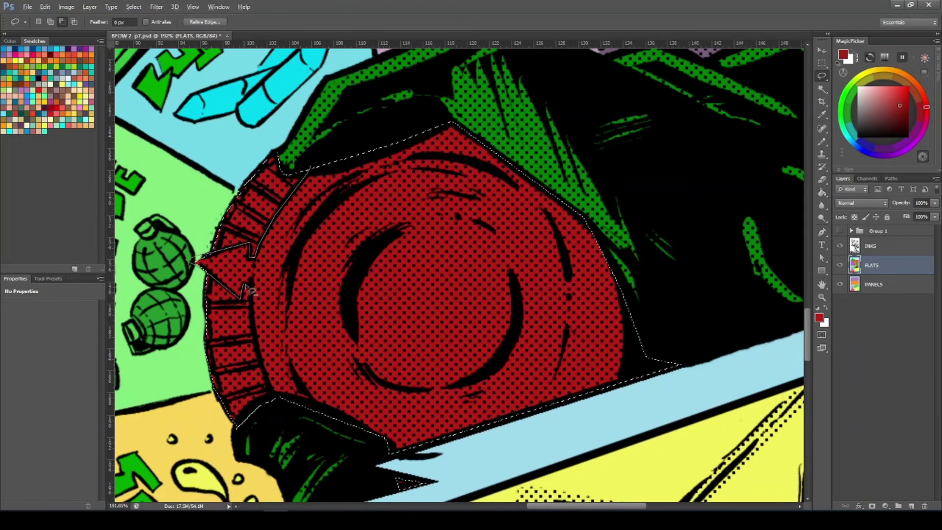
pyautogui.moveTo(248, 287)
pyautogui.keyDown('alt'); pyautogui.mouseDown()
pyautogui.moveTo(380, 498)
pyautogui.moveTo(471, 118)
pyautogui.mouseUp(); pyautogui.keyUp('alt')
pyautogui.click(891, 94)
pyautogui.press('g')
pyautogui.click(228, 326)
# Step: Select the yellow dial panel below, subtract its central knob and fill the rest of the panel with salmon pink
pyautogui.moveTo(382, 235)
pyautogui.keyDown('ctrl'); pyautogui.mouseDown()
pyautogui.moveTo(354, 234)
pyautogui.moveTo(371, 80)
pyautogui.mouseUp(); pyautogui.keyUp('ctrl')
pyautogui.keyDown('ctrl'); pyautogui.moveTo(380, 228); pyautogui.dragTo(400, 232); pyautogui.keyUp('ctrl')
pyautogui.press('w')
pyautogui.click(481, 314)
pyautogui.press('l')
pyautogui.moveTo(439, 206)
pyautogui.mouseDown()
pyautogui.moveTo(382, 186)
pyautogui.moveTo(298, 206)
pyautogui.moveTo(261, 232)
pyautogui.moveTo(222, 291)
pyautogui.moveTo(218, 324)
pyautogui.moveTo(283, 461)
pyautogui.mouseUp()
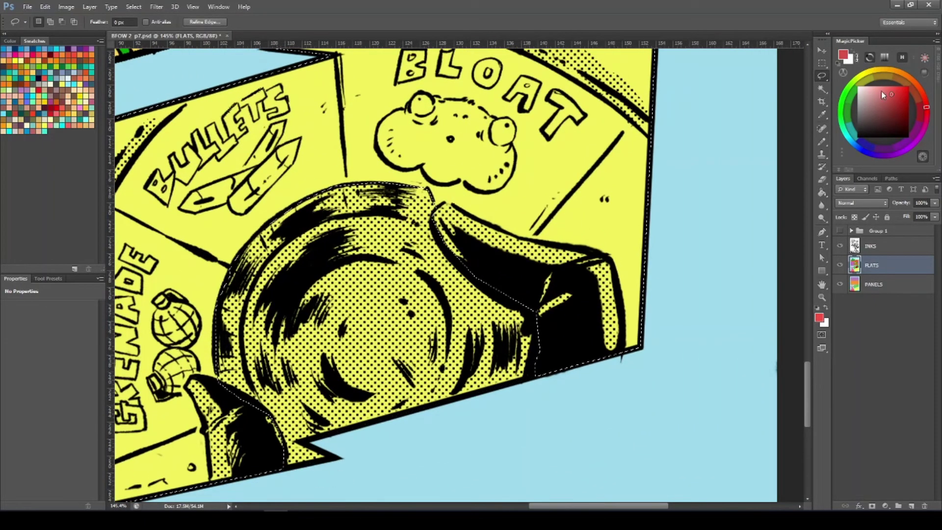
pyautogui.click(877, 92)
pyautogui.hotkey('alt', 'BackSpace')
# Step: Subtract the gloved fingers on both sides of the knob from the selection and fill the rest with peach
pyautogui.moveTo(621, 359)
pyautogui.mouseDown()
pyautogui.moveTo(209, 483)
pyautogui.moveTo(188, 390)
pyautogui.moveTo(225, 382)
pyautogui.mouseUp()
pyautogui.click(901, 72)
pyautogui.press('space')
pyautogui.press('g')
pyautogui.click(607, 191)
# Step: Subtract the blank wedge beside the BLOAT section from the selection and fill the rest with greyish taupe
pyautogui.press('l')
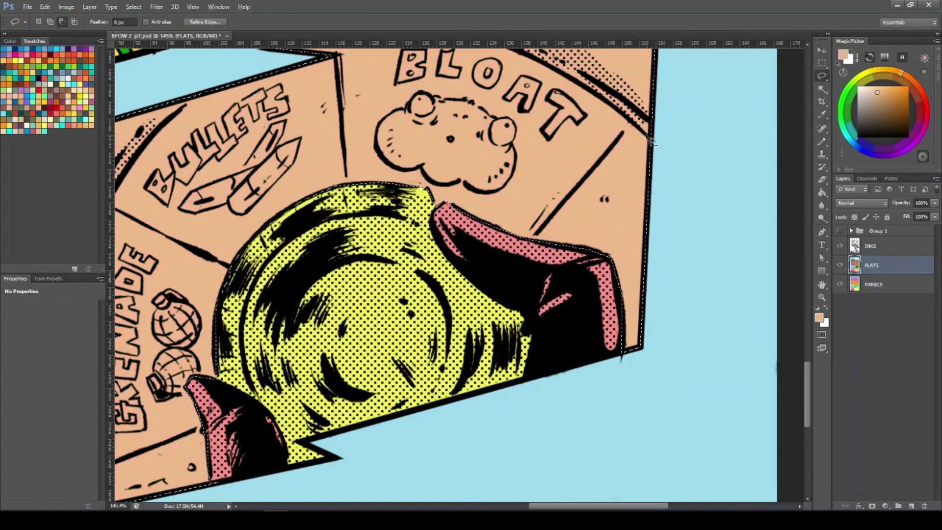
pyautogui.moveTo(652, 138)
pyautogui.mouseDown()
pyautogui.moveTo(536, 234)
pyautogui.moveTo(622, 363)
pyautogui.mouseUp()
pyautogui.moveTo(497, 356); pyautogui.dragTo(466, 356)
pyautogui.click(866, 100)
pyautogui.press('g')
pyautogui.click(564, 128)
# Step: Subtract the metal surround on both sides of the dial from the selection and fill the remaining dial sections with peach
pyautogui.press('z')
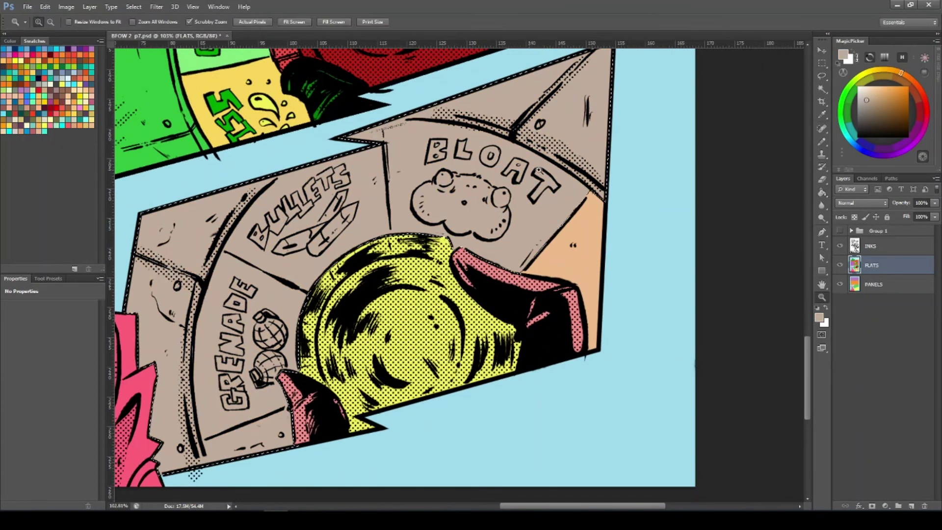
pyautogui.moveTo(560, 125); pyautogui.dragTo(592, 125)
pyautogui.press('l')
pyautogui.moveTo(619, 63); pyautogui.dragTo(442, 211)
pyautogui.moveTo(616, 294); pyautogui.dragTo(626, 83)
pyautogui.press('space')
pyautogui.moveTo(294, 373); pyautogui.dragTo(687, 182)
pyautogui.hotkey('ctrl', 'space')
pyautogui.moveTo(353, 393)
pyautogui.mouseDown()
pyautogui.moveTo(324, 393)
pyautogui.moveTo(346, 392)
pyautogui.mouseUp()
pyautogui.moveTo(322, 123); pyautogui.dragTo(525, 73)
pyautogui.moveTo(422, 261)
pyautogui.mouseDown()
pyautogui.moveTo(427, 442)
pyautogui.moveTo(309, 235)
pyautogui.mouseUp()
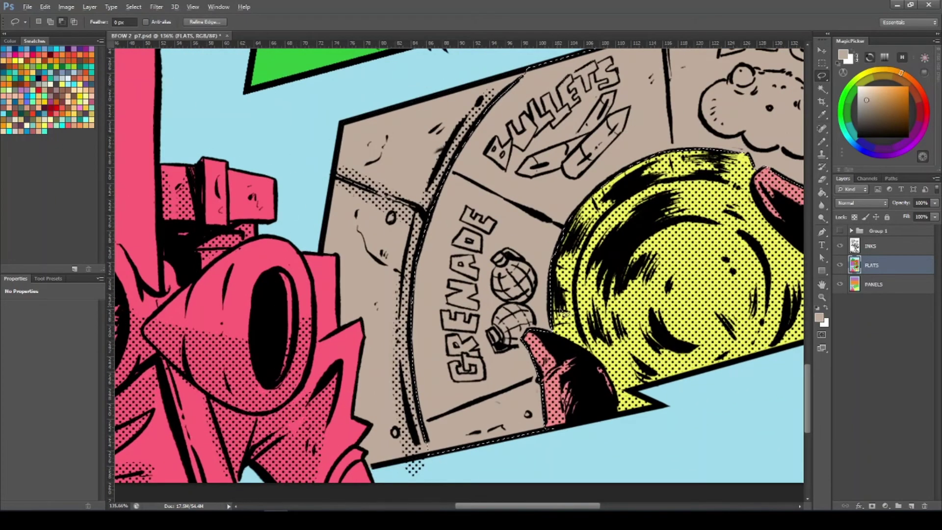
pyautogui.click(878, 92)
pyautogui.press('g')
pyautogui.click(530, 226)
# Step: Subtract the blank wedge below the GRENADE section from the selection and fill the remaining sections with bright aqua green
pyautogui.press('l')
pyautogui.moveTo(539, 376)
pyautogui.mouseDown()
pyautogui.moveTo(429, 421)
pyautogui.moveTo(574, 427)
pyautogui.mouseUp()
pyautogui.moveTo(650, 233)
pyautogui.mouseDown()
pyautogui.moveTo(592, 278)
pyautogui.moveTo(569, 311)
pyautogui.mouseUp()
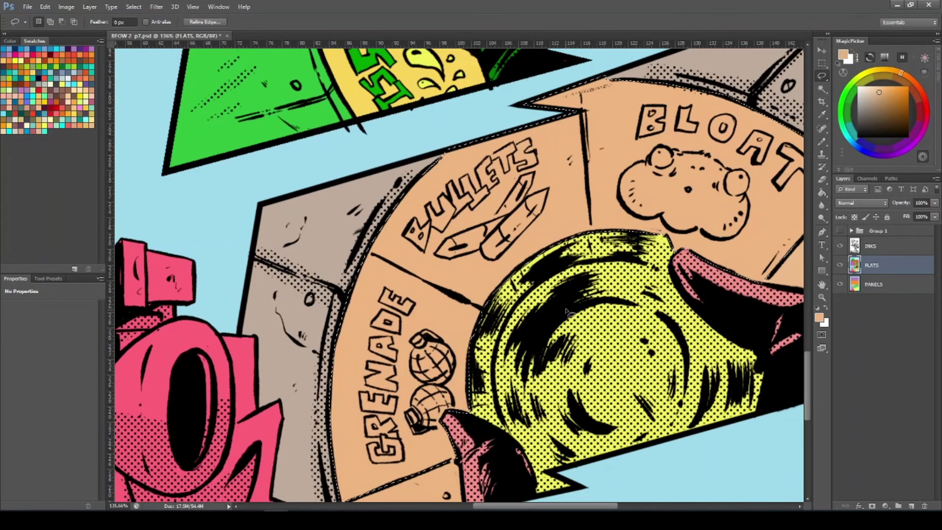
pyautogui.click(842, 123)
pyautogui.press('g')
pyautogui.click(676, 159)
# Step: Subtract the BLOAT creature's eyes from the selection and fill the rest with a darker green
pyautogui.press('z')
pyautogui.moveTo(675, 159)
pyautogui.mouseDown()
pyautogui.moveTo(757, 238)
pyautogui.moveTo(747, 176)
pyautogui.mouseUp()
pyautogui.click(697, 173)
pyautogui.press('l')
pyautogui.moveTo(638, 216); pyautogui.dragTo(638, 219)
pyautogui.click(885, 100)
pyautogui.press('g')
pyautogui.click(519, 178)
# Step: Subtract the BLOAT creature's body from the selection and fill the remaining area with another shade of green
pyautogui.press('l')
pyautogui.moveTo(542, 139)
pyautogui.mouseDown()
pyautogui.moveTo(487, 178)
pyautogui.moveTo(527, 290)
pyautogui.moveTo(682, 341)
pyautogui.mouseUp()
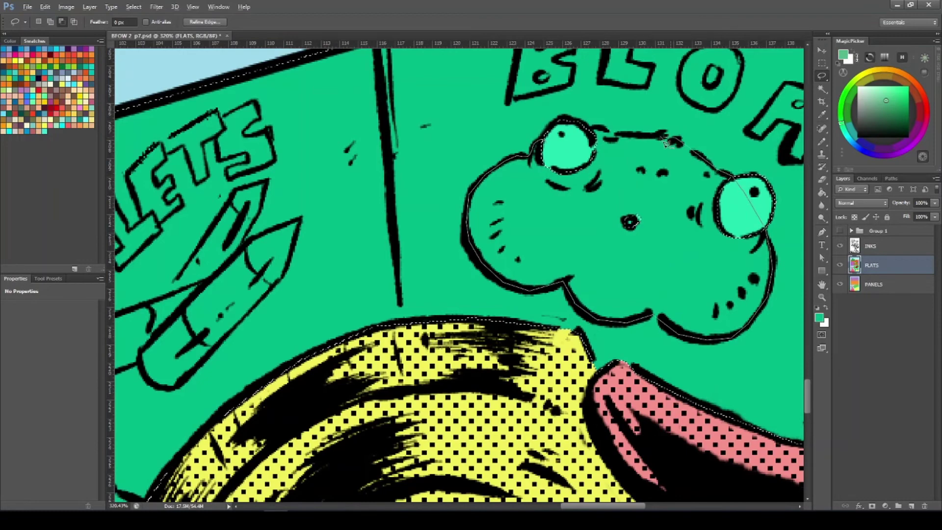
pyautogui.moveTo(665, 142); pyautogui.dragTo(591, 132)
pyautogui.moveTo(636, 218); pyautogui.dragTo(525, 291)
pyautogui.click(893, 103)
pyautogui.press('g')
pyautogui.click(452, 160)
# Step: Subtract the BLOAT letters from the selection and fill the remaining area with a more saturated green
pyautogui.press('l')
pyautogui.moveTo(400, 172)
pyautogui.mouseDown()
pyautogui.moveTo(415, 99)
pyautogui.moveTo(435, 120)
pyautogui.moveTo(428, 146)
pyautogui.mouseUp()
pyautogui.moveTo(499, 101)
pyautogui.mouseDown()
pyautogui.moveTo(491, 156)
pyautogui.moveTo(502, 102)
pyautogui.mouseUp()
pyautogui.moveTo(628, 129)
pyautogui.mouseDown()
pyautogui.moveTo(622, 173)
pyautogui.moveTo(646, 158)
pyautogui.moveTo(672, 198)
pyautogui.mouseUp()
pyautogui.moveTo(701, 167); pyautogui.dragTo(676, 156)
pyautogui.moveTo(682, 177)
pyautogui.mouseDown()
pyautogui.moveTo(618, 117)
pyautogui.moveTo(726, 184)
pyautogui.moveTo(673, 164)
pyautogui.mouseUp()
pyautogui.click(901, 101)
pyautogui.click(902, 97)
pyautogui.hotkey('alt', 'Delete')
# Step: Subtract the whole BLOAT section from the selection and fill the remaining BULLETS and GRENADE sections with turquoise
pyautogui.moveTo(599, 232); pyautogui.dragTo(446, 231)
pyautogui.moveTo(428, 132)
pyautogui.mouseDown()
pyautogui.moveTo(613, 365)
pyautogui.moveTo(433, 129)
pyautogui.mouseUp()
pyautogui.click(847, 134)
pyautogui.hotkey('alt', 'BackSpace')
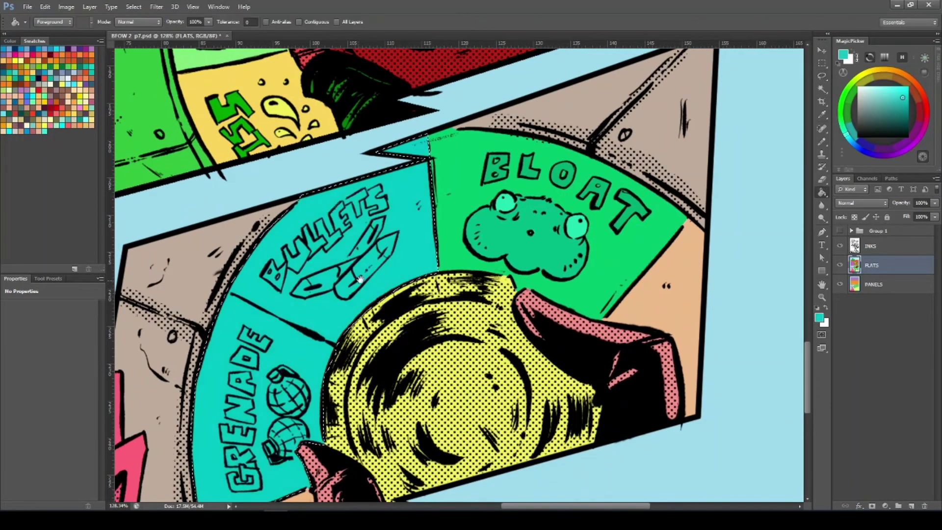
# Step: Subtract the bullets and the BULLETS lettering from the selection and fill the rest with bright cyan
pyautogui.scroll(7, 331, 284)
pyautogui.moveTo(341, 324); pyautogui.dragTo(552, 155)
pyautogui.moveTo(505, 82)
pyautogui.mouseDown()
pyautogui.moveTo(424, 135)
pyautogui.moveTo(238, 340)
pyautogui.moveTo(339, 314)
pyautogui.mouseUp()
pyautogui.moveTo(246, 274); pyautogui.dragTo(308, 292)
pyautogui.moveTo(189, 226)
pyautogui.mouseDown()
pyautogui.moveTo(215, 335)
pyautogui.moveTo(304, 233)
pyautogui.moveTo(380, 181)
pyautogui.moveTo(455, 78)
pyautogui.moveTo(486, 53)
pyautogui.moveTo(564, 74)
pyautogui.moveTo(491, 98)
pyautogui.moveTo(402, 147)
pyautogui.moveTo(333, 206)
pyautogui.moveTo(259, 319)
pyautogui.moveTo(203, 358)
pyautogui.moveTo(185, 322)
pyautogui.mouseUp()
pyautogui.press('g')
pyautogui.click(619, 311)
pyautogui.scroll(-5, 648, 302)
# Step: Subtract the BULLETS section and the grenades' caps from the selection and fill the remaining GRENADE section with bright green
pyautogui.press('l')
pyautogui.moveTo(624, 193)
pyautogui.mouseDown()
pyautogui.moveTo(384, 366)
pyautogui.moveTo(532, 432)
pyautogui.moveTo(512, 149)
pyautogui.mouseUp()
pyautogui.scroll(6, 454, 295)
pyautogui.moveTo(454, 296); pyautogui.dragTo(449, 271)
pyautogui.press('g')
pyautogui.click(431, 169)
# Step: Subtract both grenade bodies from the selection and fill the rest of the section with a darker green
pyautogui.press('l')
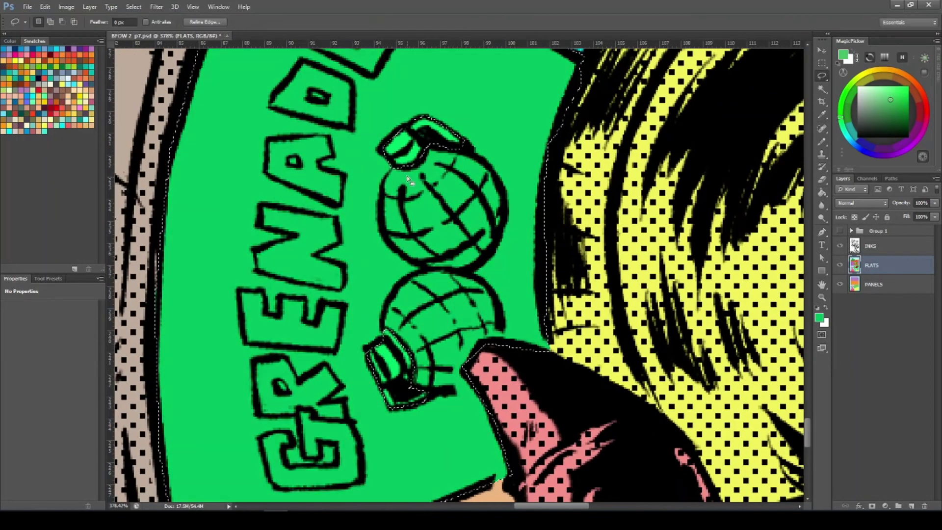
pyautogui.moveTo(390, 166); pyautogui.dragTo(402, 292)
pyautogui.moveTo(497, 307)
pyautogui.mouseDown()
pyautogui.moveTo(473, 151)
pyautogui.moveTo(431, 147)
pyautogui.mouseUp()
pyautogui.press('g')
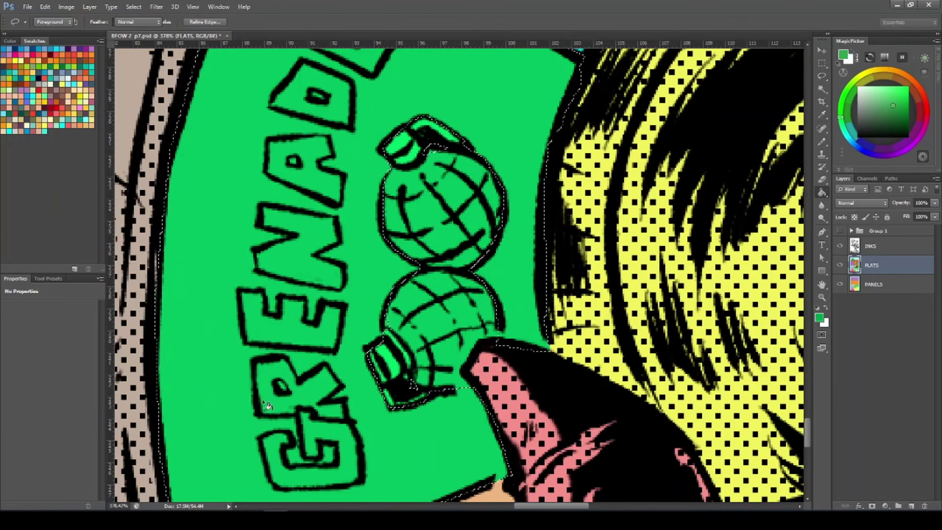
pyautogui.click(267, 403)
# Step: Subtract the letters G, R and the first E of GRENADE from the selection
pyautogui.scroll(4, 294, 463)
pyautogui.moveTo(293, 473)
pyautogui.mouseDown()
pyautogui.moveTo(288, 366)
pyautogui.moveTo(244, 319)
pyautogui.moveTo(375, 294)
pyautogui.moveTo(300, 239)
pyautogui.mouseUp()
pyautogui.press('l')
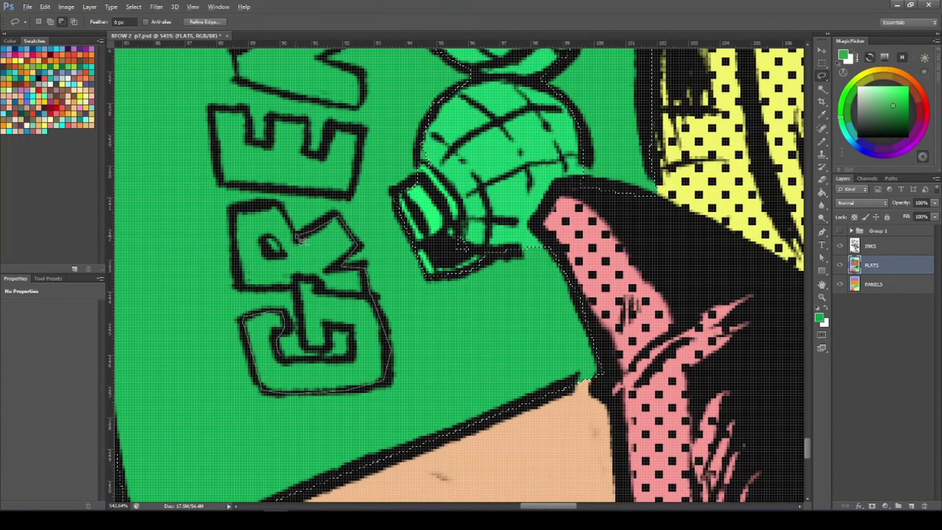
pyautogui.moveTo(269, 283); pyautogui.dragTo(296, 288)
pyautogui.moveTo(296, 290); pyautogui.dragTo(294, 327)
pyautogui.moveTo(208, 148); pyautogui.dragTo(363, 177)
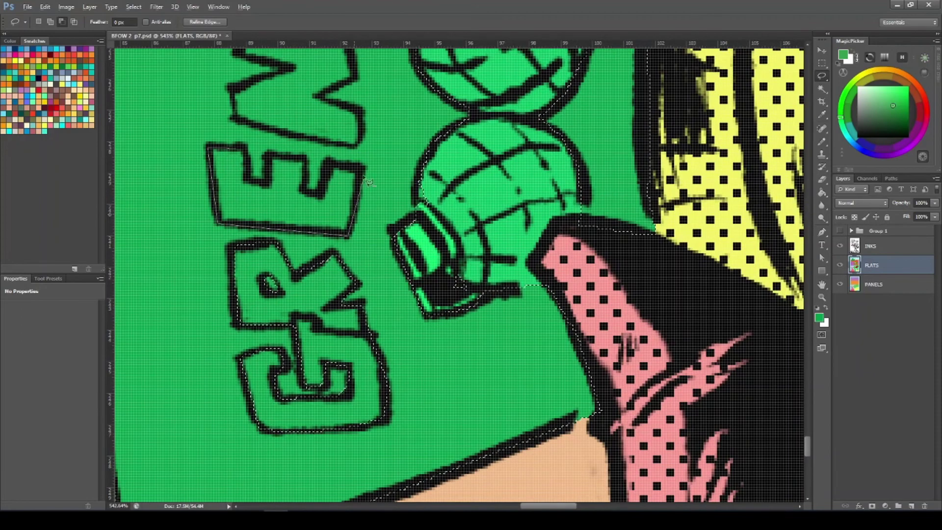
pyautogui.moveTo(271, 158); pyautogui.dragTo(246, 148)
# Step: Subtract the remaining letters N, A, D and E, fill the rest of the section with dark green and deselect
pyautogui.moveTo(312, 54); pyautogui.dragTo(282, 170)
pyautogui.moveTo(213, 141)
pyautogui.mouseDown()
pyautogui.moveTo(320, 262)
pyautogui.moveTo(318, 158)
pyautogui.mouseUp()
pyautogui.moveTo(307, 220); pyautogui.dragTo(298, 304)
pyautogui.moveTo(295, 123)
pyautogui.mouseDown()
pyautogui.moveTo(212, 157)
pyautogui.moveTo(286, 165)
pyautogui.moveTo(298, 125)
pyautogui.mouseUp()
pyautogui.moveTo(271, 172); pyautogui.dragTo(260, 241)
pyautogui.moveTo(249, 86)
pyautogui.mouseDown()
pyautogui.moveTo(321, 185)
pyautogui.moveTo(251, 85)
pyautogui.mouseUp()
pyautogui.moveTo(298, 149); pyautogui.dragTo(271, 245)
pyautogui.moveTo(237, 93)
pyautogui.mouseDown()
pyautogui.moveTo(325, 136)
pyautogui.moveTo(261, 117)
pyautogui.moveTo(238, 93)
pyautogui.mouseUp()
pyautogui.moveTo(380, 225); pyautogui.dragTo(294, 225)
pyautogui.click(900, 111)
pyautogui.press('g')
pyautogui.click(313, 245)
pyautogui.hotkey('ctrl', 'd')
# Step: Select the pink masked figure beside the last panels and subtract its tall hat from the selection
pyautogui.press('l')
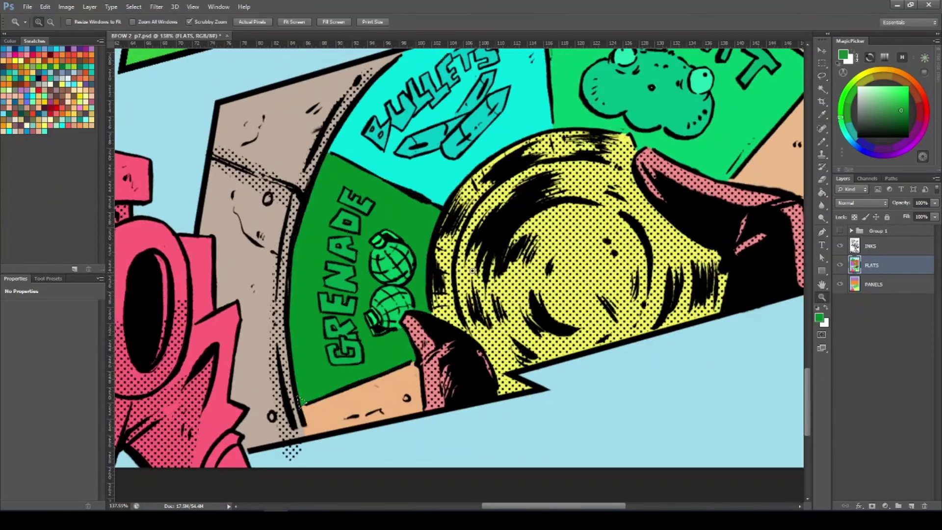
pyautogui.moveTo(143, 245)
pyautogui.mouseDown()
pyautogui.moveTo(291, 312)
pyautogui.moveTo(298, 327)
pyautogui.mouseUp()
pyautogui.press('w')
pyautogui.click(281, 278)
pyautogui.moveTo(281, 277); pyautogui.dragTo(282, 293)
pyautogui.press('l')
pyautogui.moveTo(263, 55)
pyautogui.mouseDown()
pyautogui.moveTo(209, 100)
pyautogui.moveTo(280, 358)
pyautogui.mouseUp()
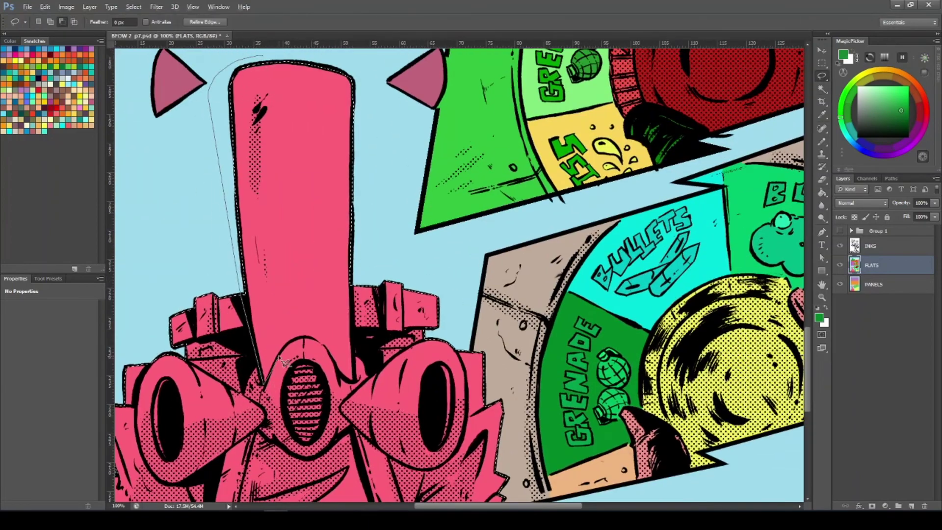
pyautogui.moveTo(353, 63); pyautogui.dragTo(267, 55)
pyautogui.moveTo(334, 361); pyautogui.dragTo(377, 361)
pyautogui.moveTo(304, 236)
pyautogui.mouseDown()
pyautogui.moveTo(331, 199)
pyautogui.moveTo(331, 358)
pyautogui.moveTo(322, 227)
pyautogui.moveTo(301, 397)
pyautogui.moveTo(331, 257)
pyautogui.moveTo(301, 243)
pyautogui.mouseUp()
# Step: Fill the rest of the masked figure below the hat with dark red
pyautogui.click(927, 110)
pyautogui.click(905, 106)
pyautogui.press('g')
pyautogui.click(293, 347)
# Step: Subtract the oval mouth grille from the selection and fill the rest of the figure with a brighter red
pyautogui.press('l')
pyautogui.moveTo(337, 268); pyautogui.dragTo(305, 267)
pyautogui.click(894, 100)
pyautogui.press('g')
pyautogui.click(407, 304)
# Step: Subtract the red band segments on both sides of the hat and fill the remaining figure with dusty red
pyautogui.press('l')
pyautogui.moveTo(249, 159); pyautogui.dragTo(148, 200)
pyautogui.moveTo(365, 152)
pyautogui.mouseDown()
pyautogui.moveTo(481, 213)
pyautogui.moveTo(368, 211)
pyautogui.mouseUp()
pyautogui.click(879, 102)
pyautogui.press('g')
pyautogui.click(218, 252)
# Step: Subtract the head areas beneath the band on both sides and fill the remaining figure with light tan
pyautogui.press('l')
pyautogui.moveTo(175, 221); pyautogui.dragTo(269, 239)
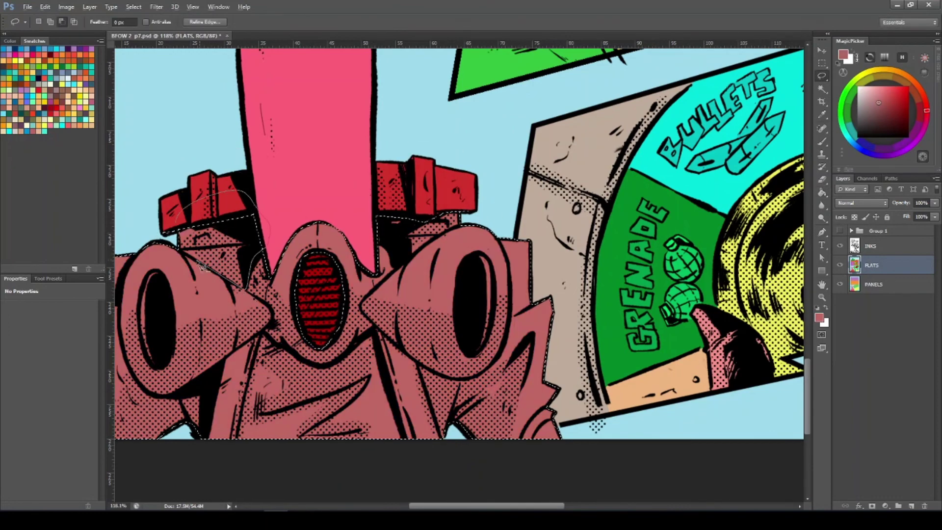
pyautogui.moveTo(203, 267); pyautogui.dragTo(176, 221)
pyautogui.moveTo(421, 208); pyautogui.dragTo(464, 231)
pyautogui.moveTo(366, 222); pyautogui.dragTo(372, 217)
pyautogui.click(897, 72)
pyautogui.click(878, 90)
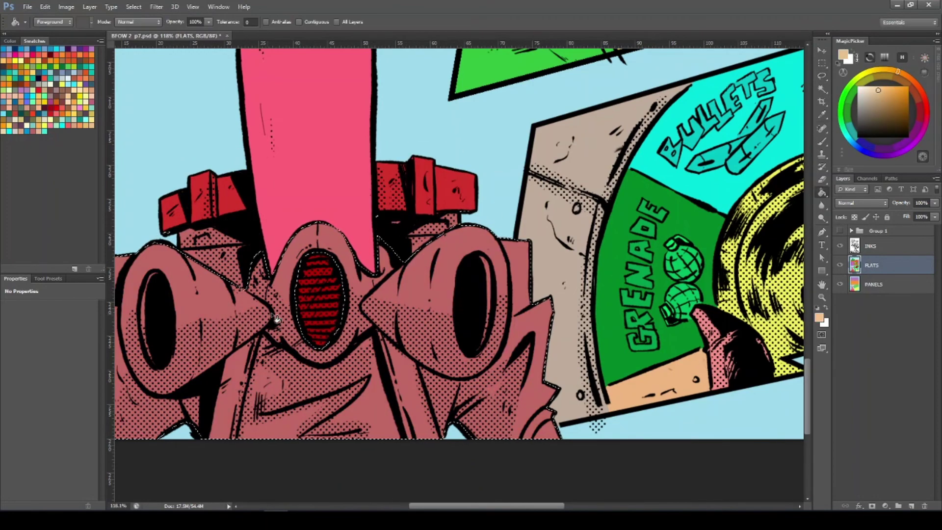
pyautogui.hotkey('alt', 'BackSpace')
# Step: Subtract both cone-shaped goggles from the selection and fill the rest of the figure with brown
pyautogui.moveTo(414, 360); pyautogui.dragTo(490, 381)
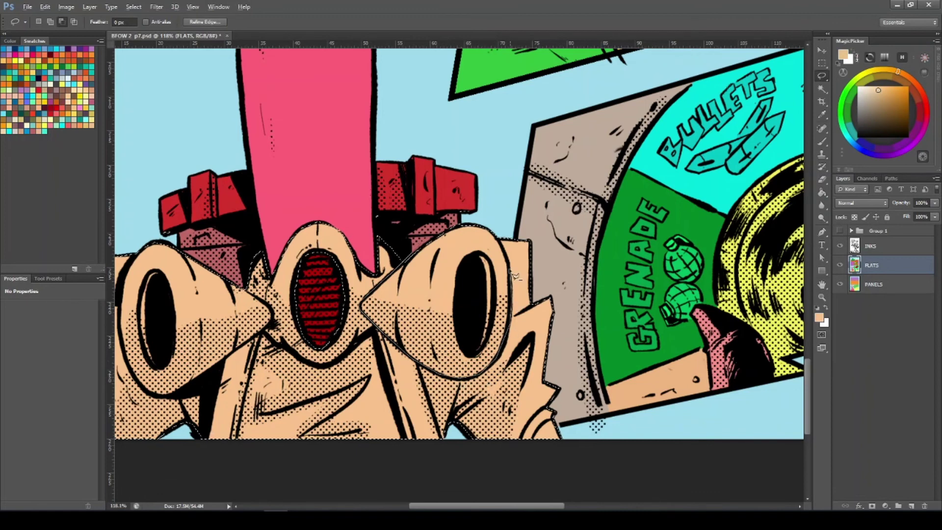
pyautogui.moveTo(511, 272); pyautogui.dragTo(471, 224)
pyautogui.moveTo(163, 234); pyautogui.dragTo(271, 324)
pyautogui.moveTo(143, 387)
pyautogui.mouseDown()
pyautogui.moveTo(128, 273)
pyautogui.moveTo(163, 233)
pyautogui.mouseUp()
pyautogui.click(877, 103)
pyautogui.hotkey('alt', 'BackSpace')
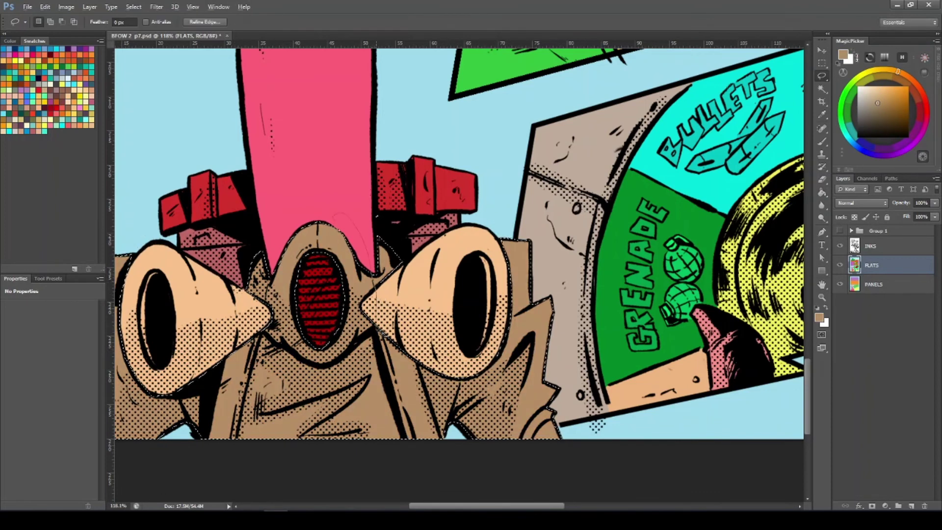
# Step: Subtract the mask piece around the mouth grille and fill the remaining figure with light orange
pyautogui.press('alt')
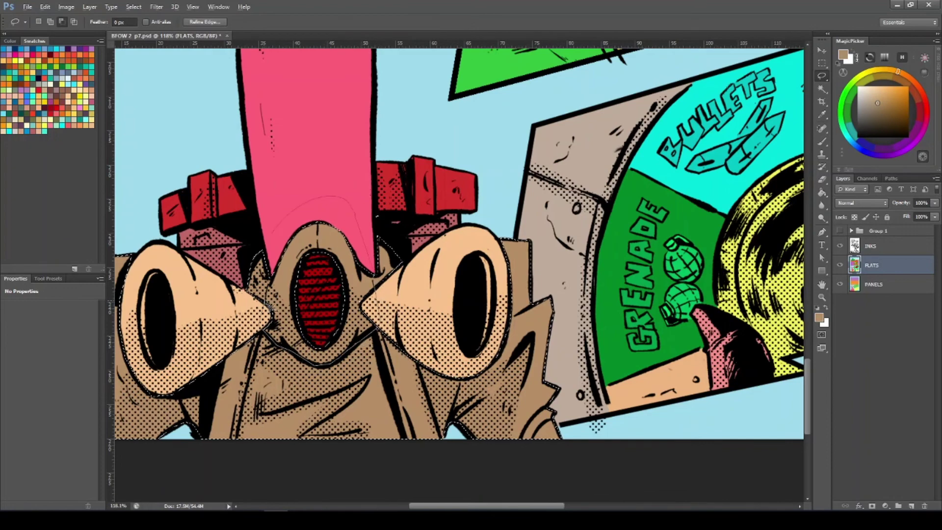
pyautogui.click(887, 90)
pyautogui.moveTo(269, 305)
pyautogui.mouseDown()
pyautogui.moveTo(240, 445)
pyautogui.moveTo(269, 276)
pyautogui.mouseUp()
pyautogui.hotkey('alt', 'BackSpace')
# Step: Subtract the chest straps from the selection and fill the figure's remaining clothing with muted teal
pyautogui.moveTo(374, 276)
pyautogui.mouseDown()
pyautogui.moveTo(447, 445)
pyautogui.moveTo(418, 358)
pyautogui.mouseUp()
pyautogui.scroll(-5, 432, 315)
pyautogui.scroll(2, 431, 315)
pyautogui.click(848, 137)
pyautogui.click(872, 105)
pyautogui.press('g')
pyautogui.click(489, 351)
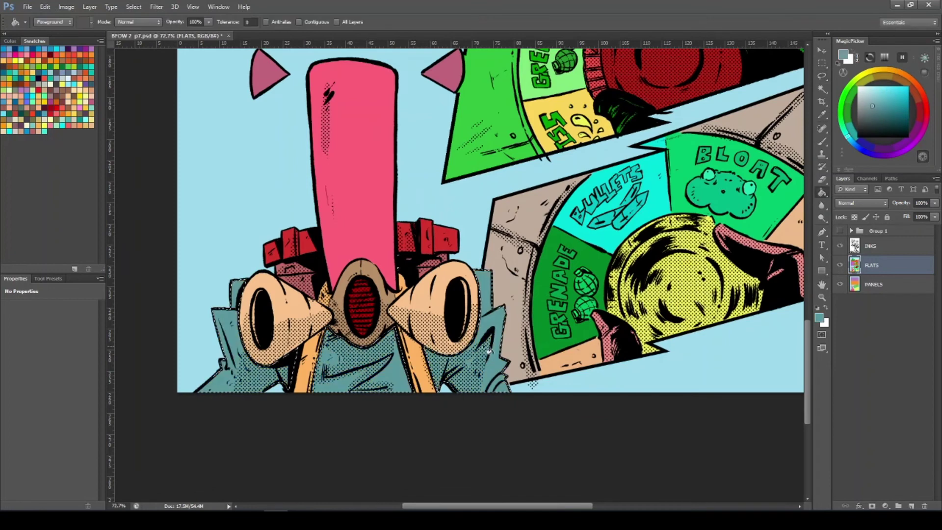
# Step: Check the flats across the whole page with the INKS layer hidden and show the inks again
pyautogui.press('l')
pyautogui.hotkey('ctrl', '0')
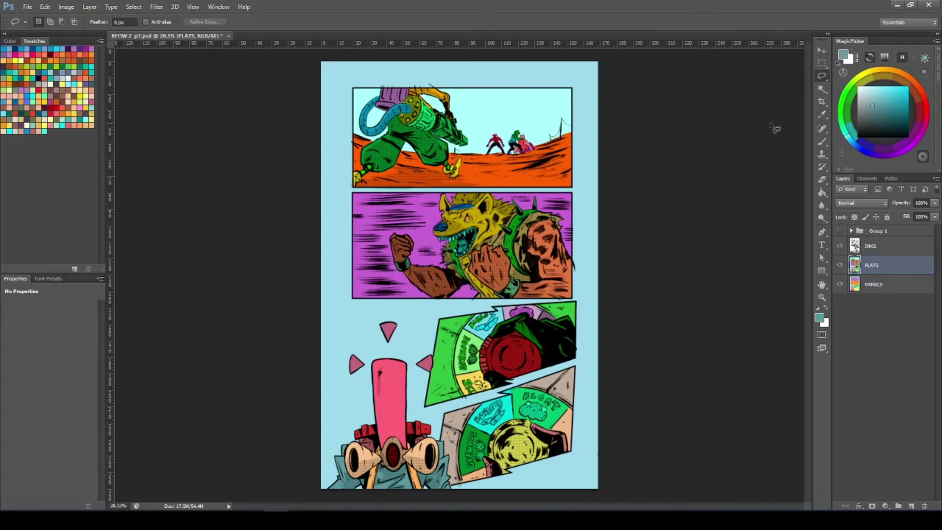
pyautogui.click(839, 246)
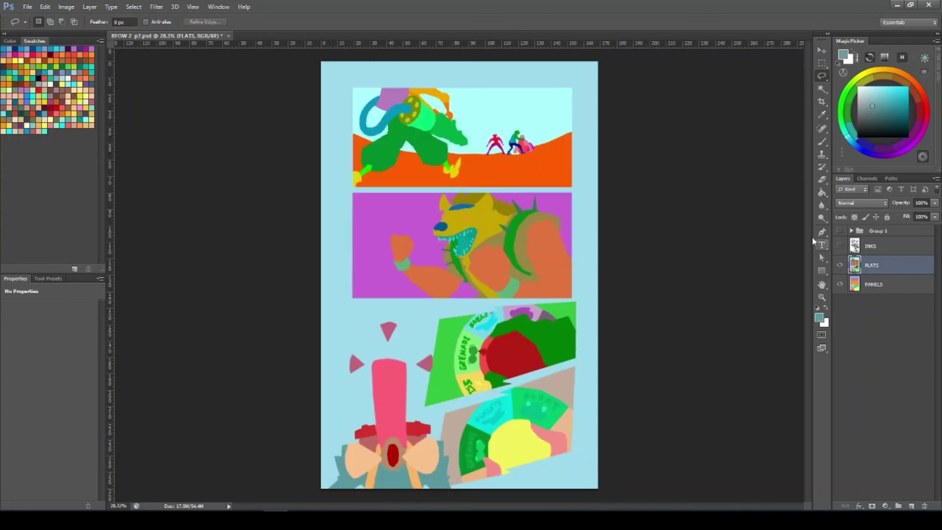
pyautogui.click(840, 246)
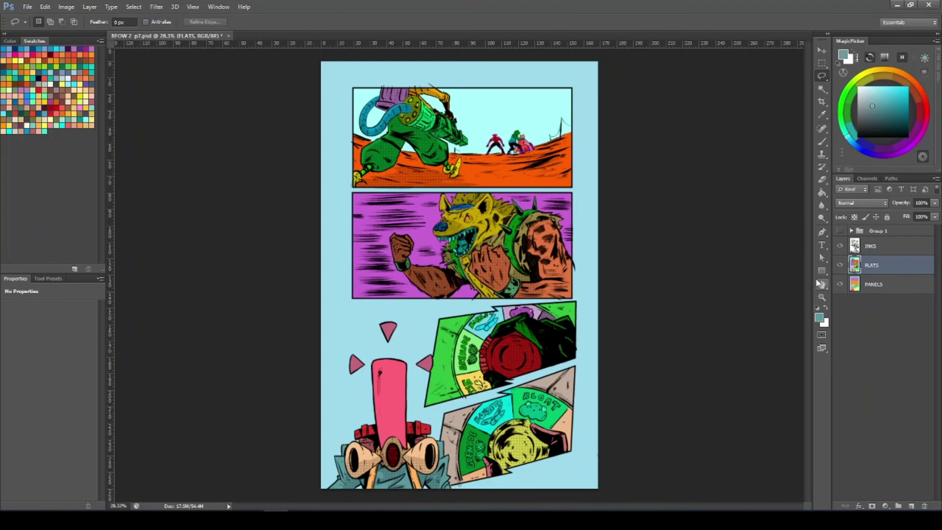
# Step: Save the page as a TIFF named BFOW PG 7 FLAT, keeping layers and using LZW compression
pyautogui.click(27, 8)
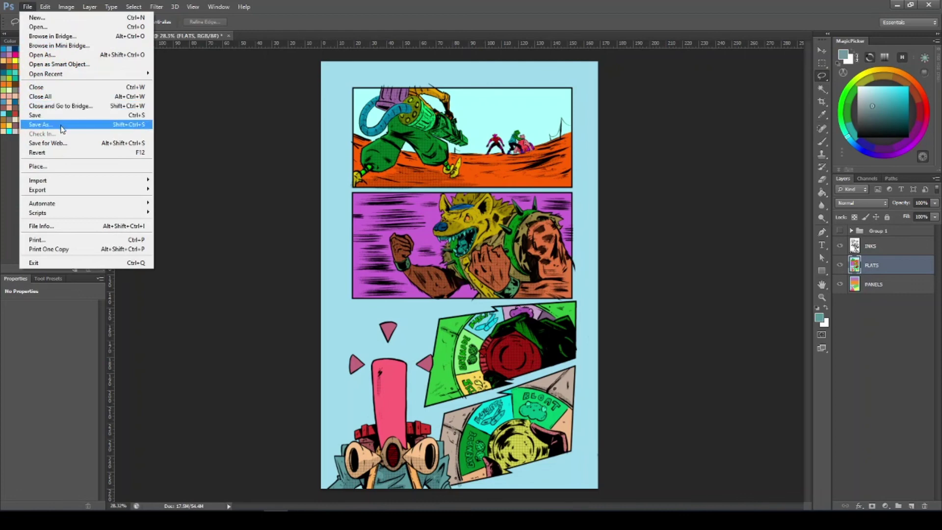
pyautogui.click(40, 125)
pyautogui.click(561, 261)
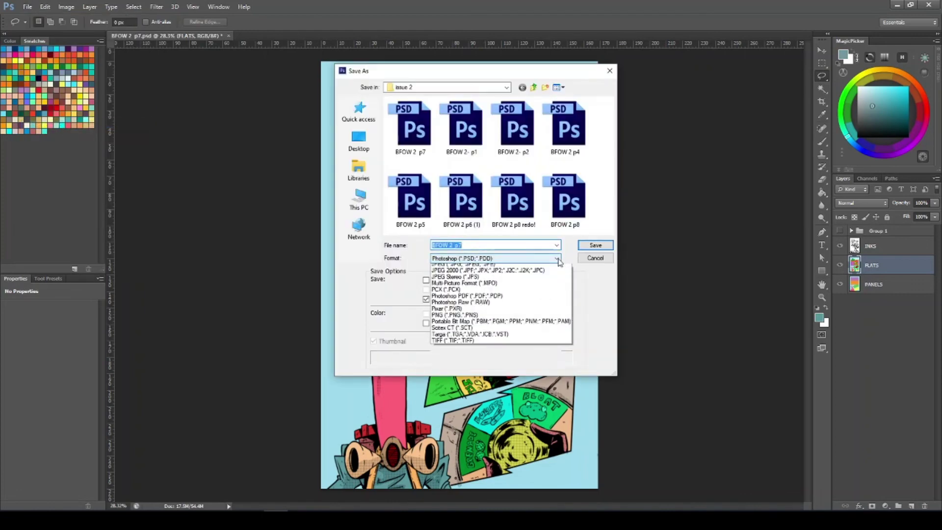
pyautogui.click(471, 401)
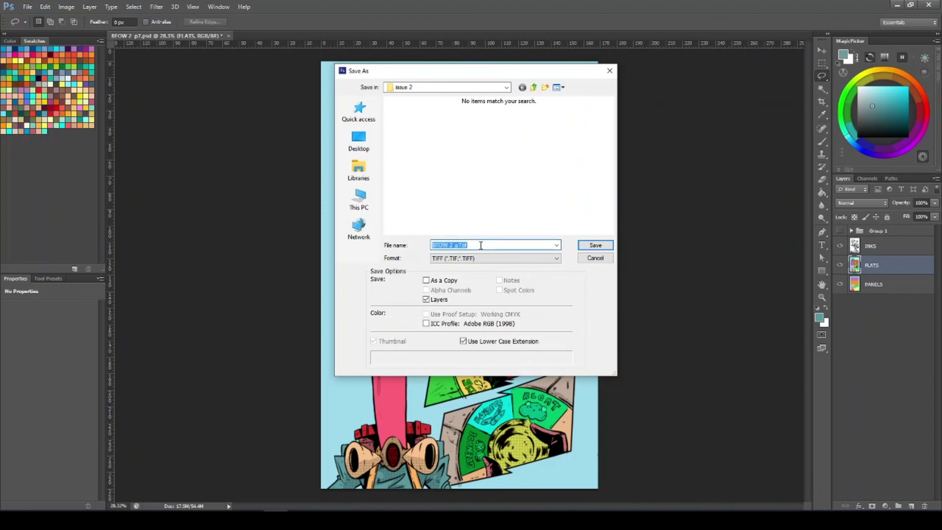
pyautogui.write('BFOW')
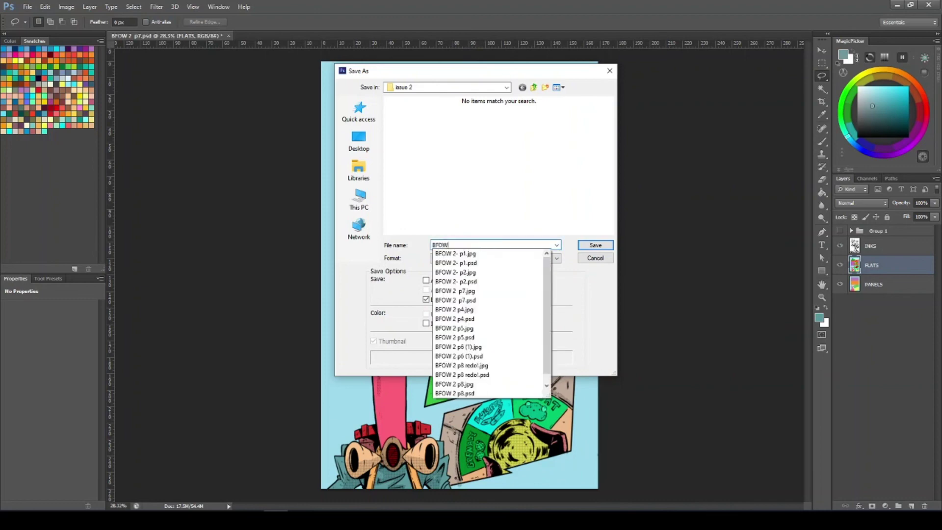
pyautogui.write(' PG 7 FLAT')
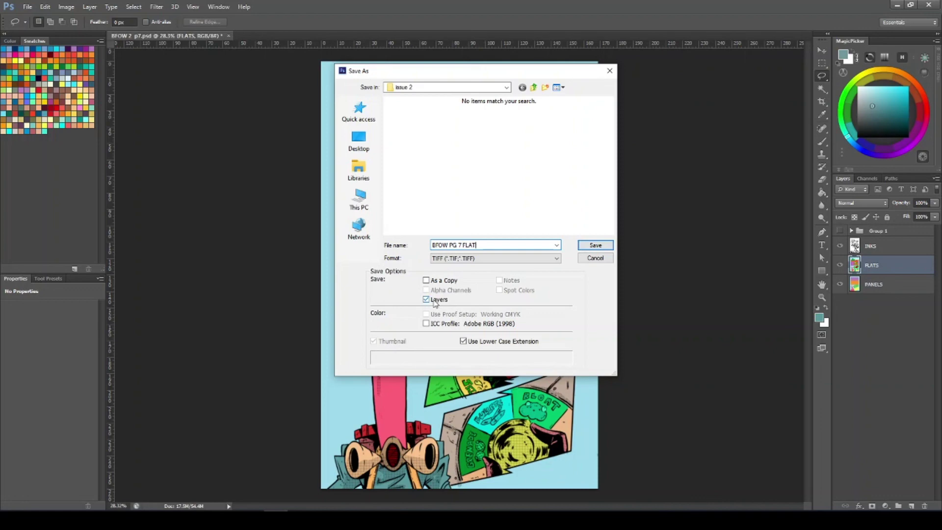
pyautogui.click(593, 247)
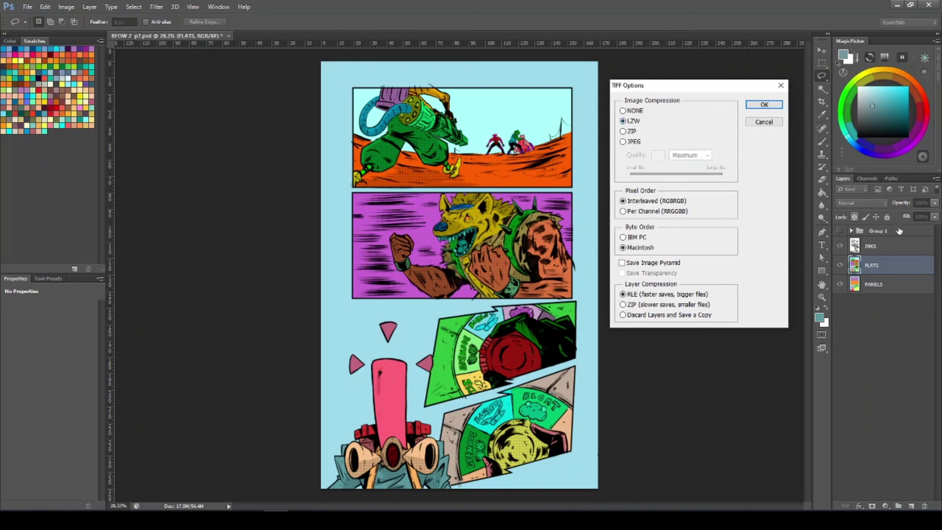
pyautogui.click(764, 105)
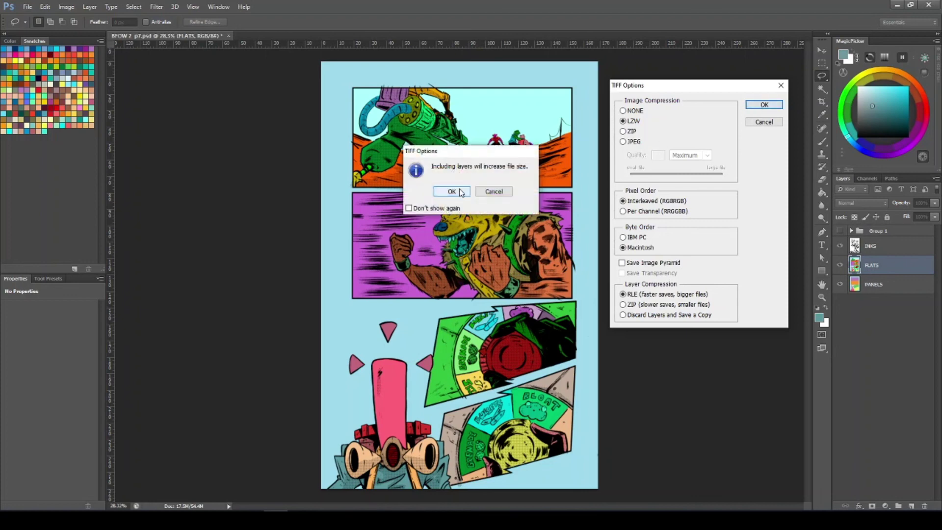
pyautogui.click(451, 191)
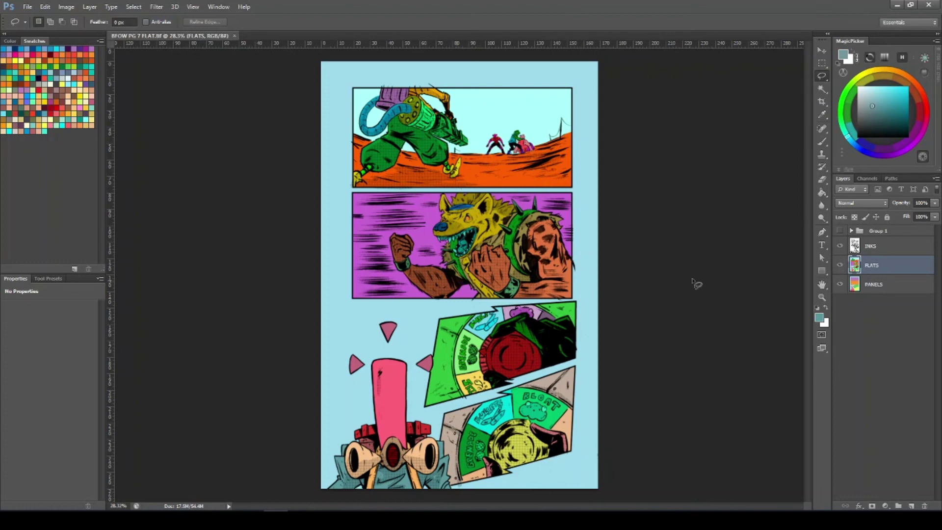
# Step: Duplicate the FLATS layer and recolour the hyena's face and skin with orange on the copy
pyautogui.rightClick(878, 266)
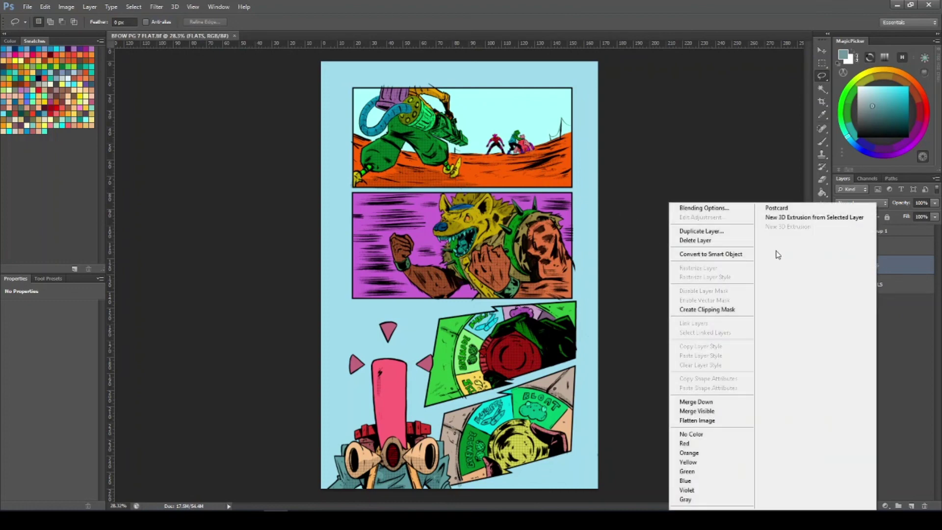
pyautogui.click(718, 236)
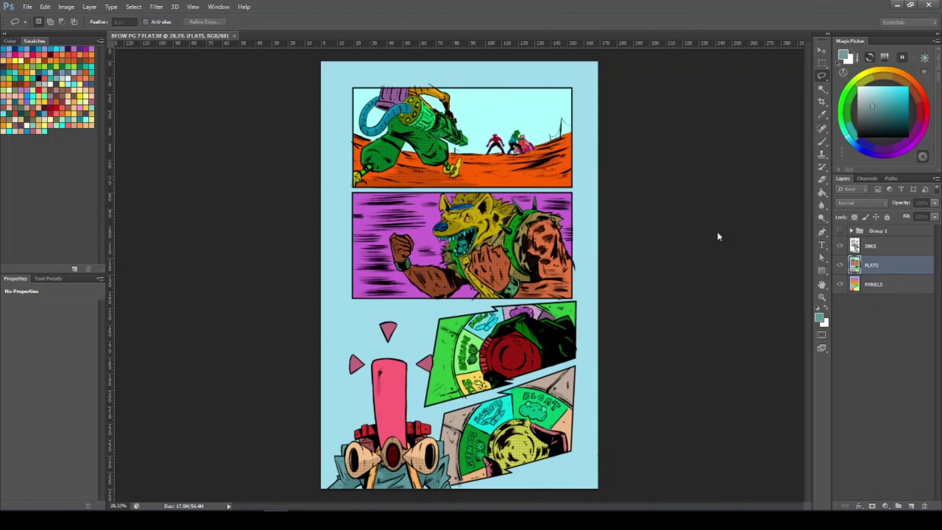
pyautogui.click(893, 72)
pyautogui.click(897, 95)
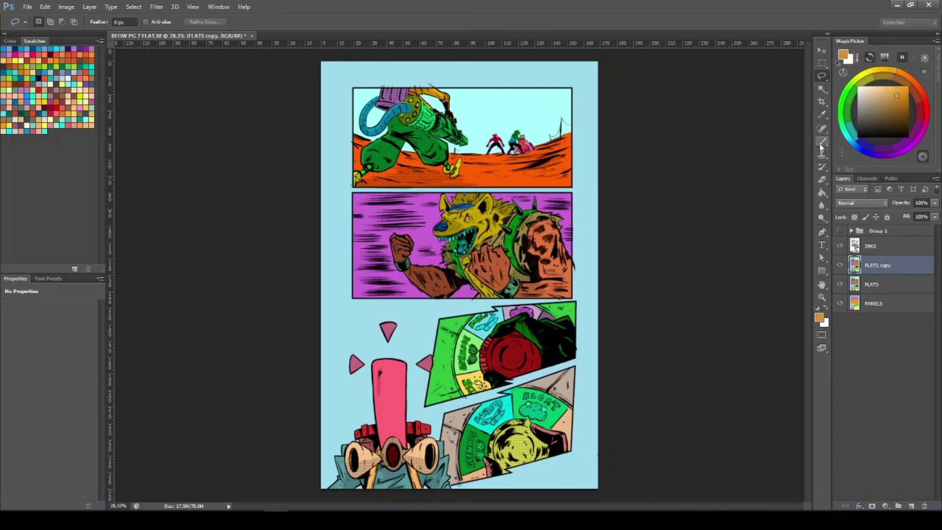
pyautogui.click(821, 192)
pyautogui.click(480, 218)
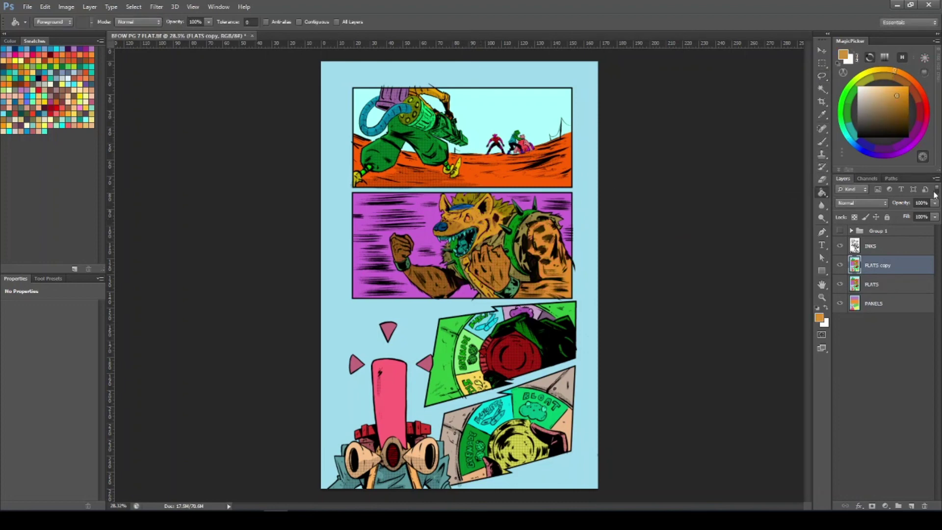
# Step: Choose a pale peach fill colour for recolouring the hyena on the FLATS copy layer
pyautogui.click(865, 90)
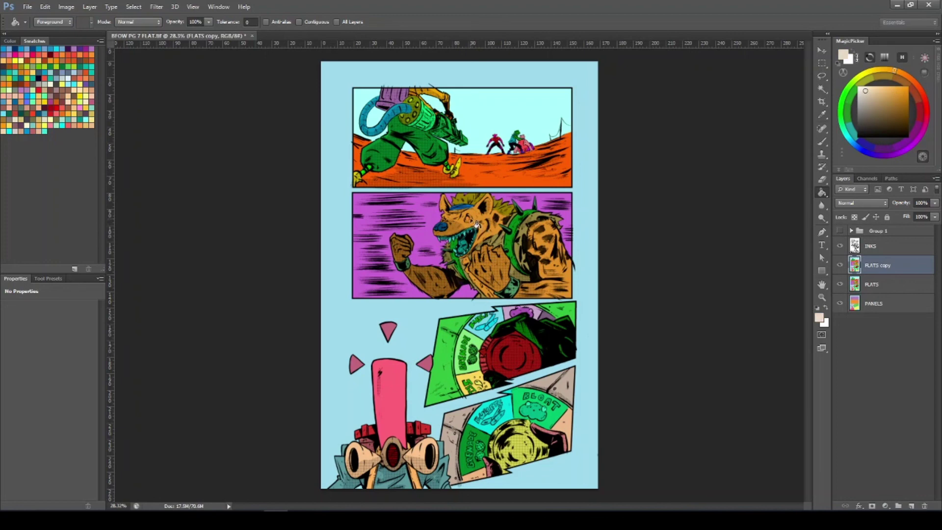